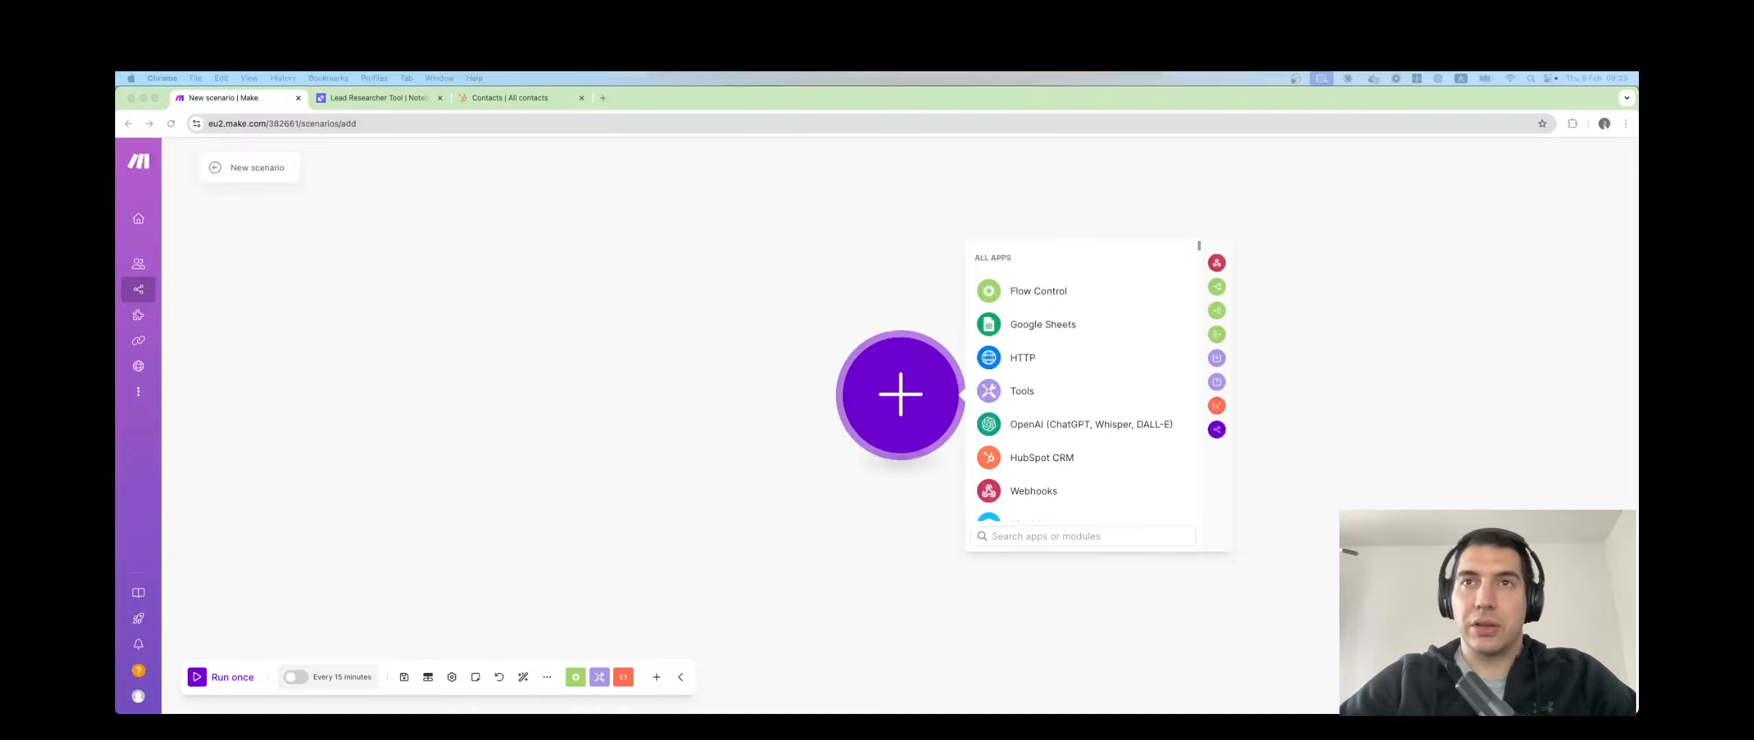
Check the existing HubSpot contacts, then come back to the new Make scenario.
{"action": "left_click", "coordinate": [948, 536]}
{"action": "left_click", "coordinate": [808, 297]}
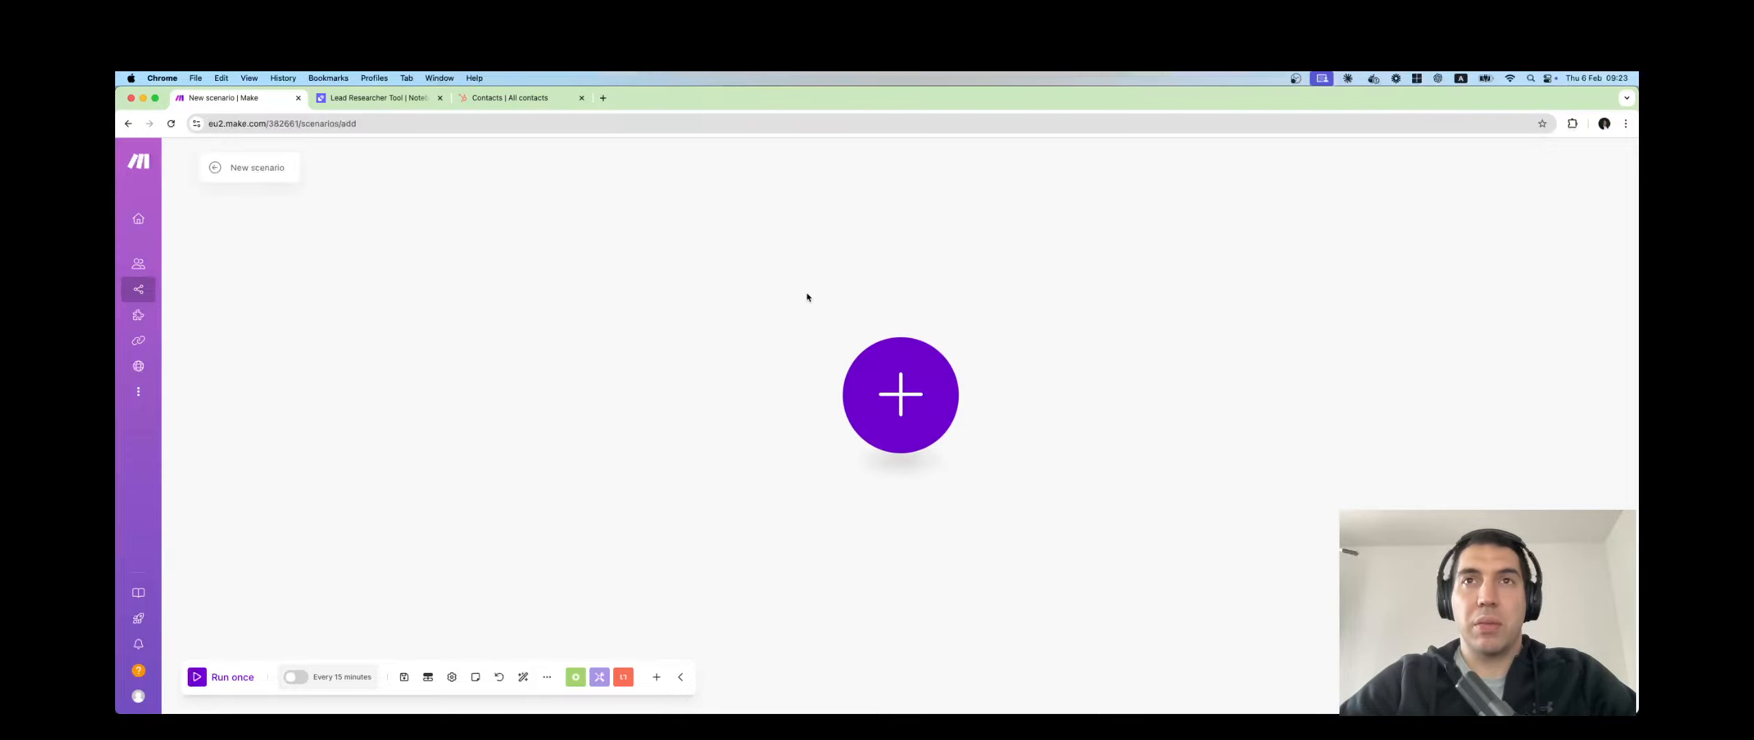
{"action": "left_click", "coordinate": [528, 101]}
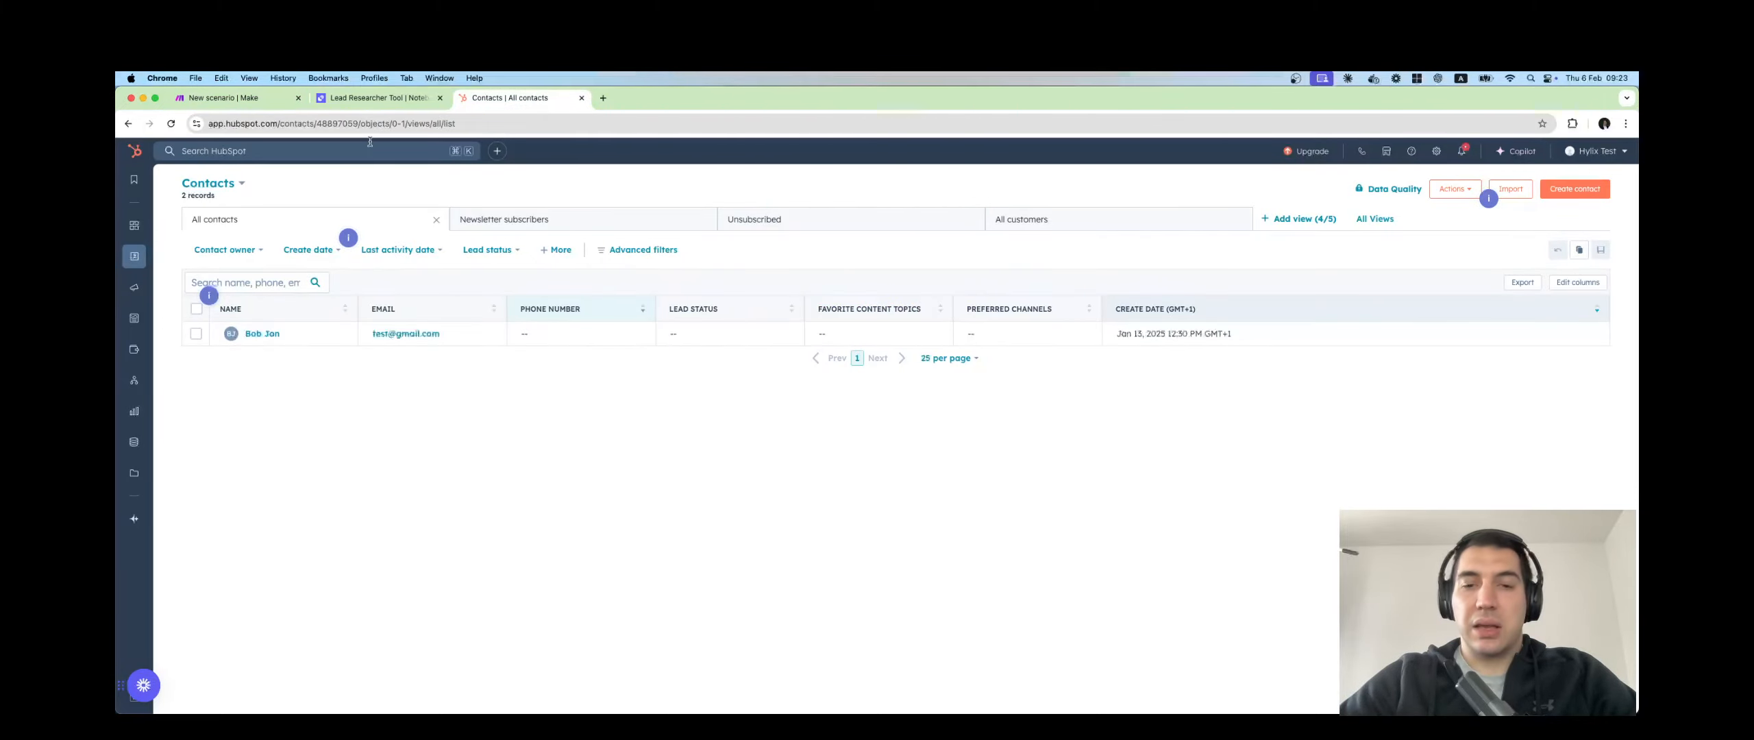
{"action": "left_click", "coordinate": [224, 98]}
Make HubSpot CRM the first app and pick Watch Contacts after searching 'contac'.
{"action": "left_click", "coordinate": [901, 394]}
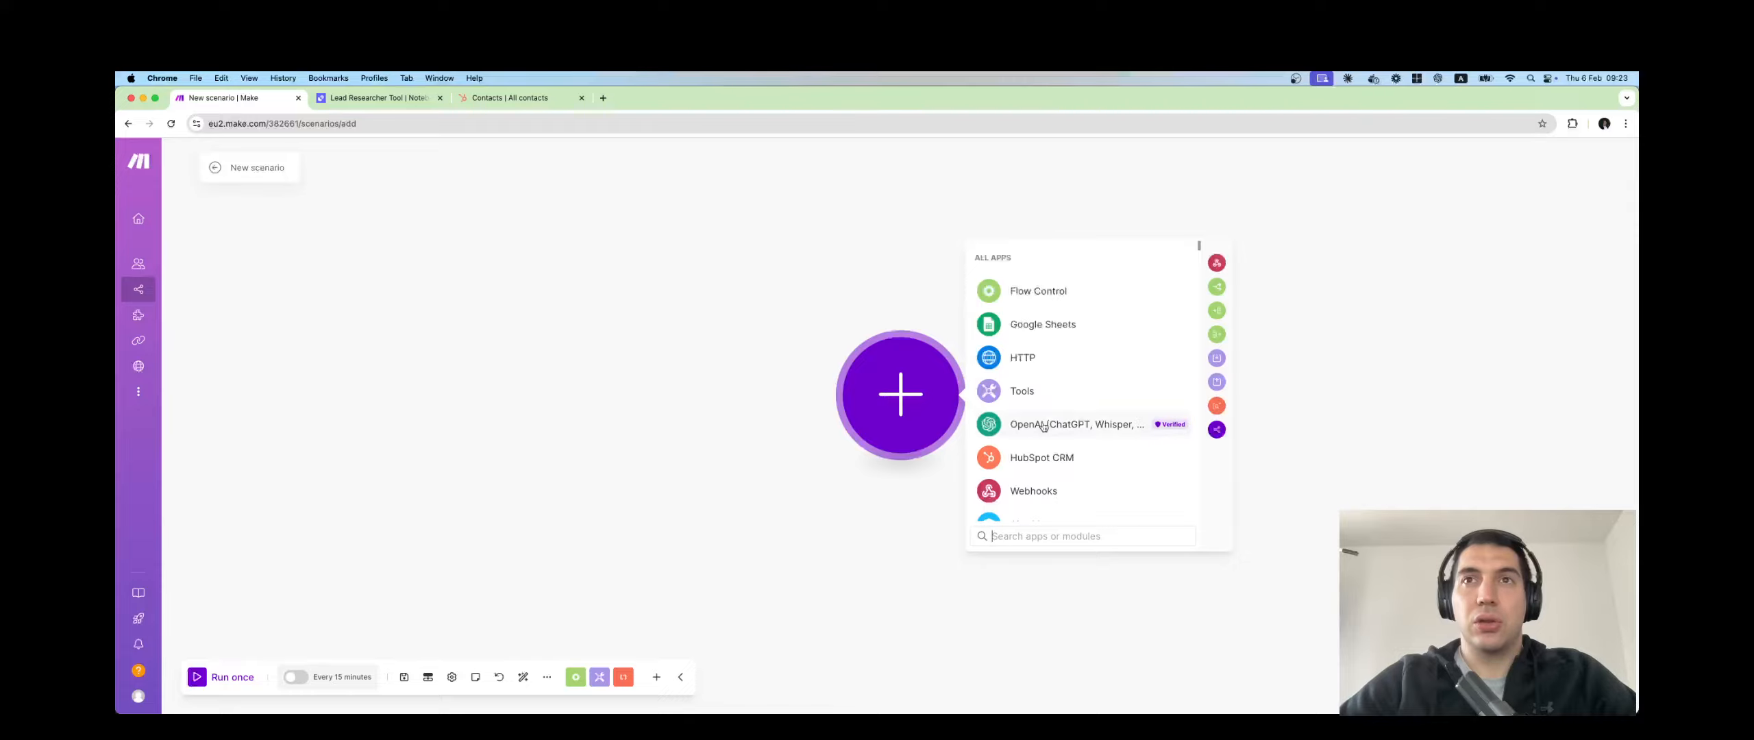
{"action": "left_click", "coordinate": [1032, 458]}
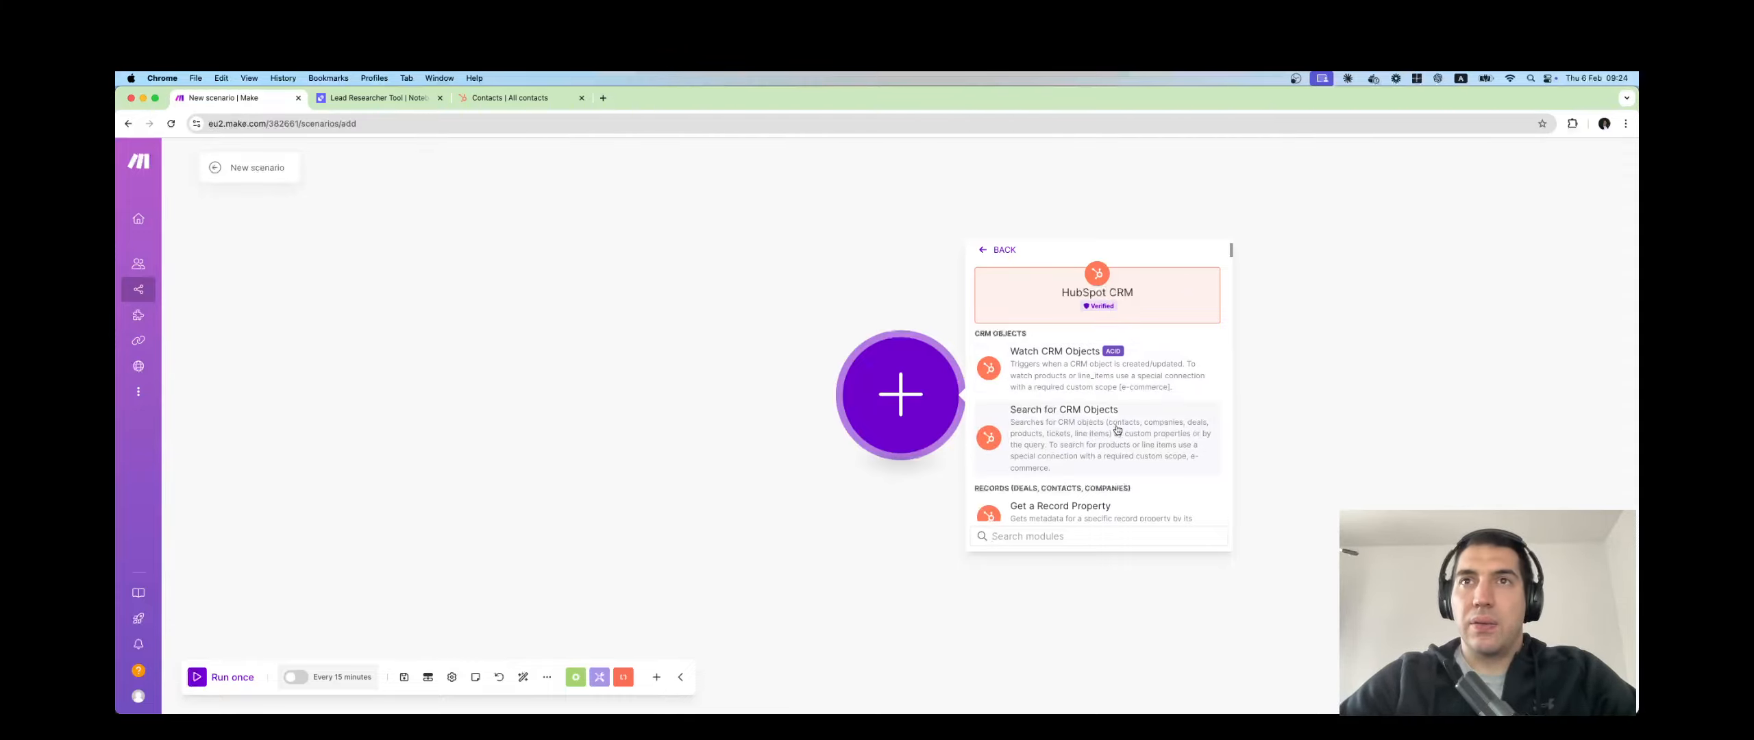
{"action": "scroll", "coordinate": [1119, 466], "scroll_direction": "down", "scroll_amount": 1}
{"action": "scroll", "coordinate": [1117, 430], "scroll_direction": "down", "scroll_amount": 4}
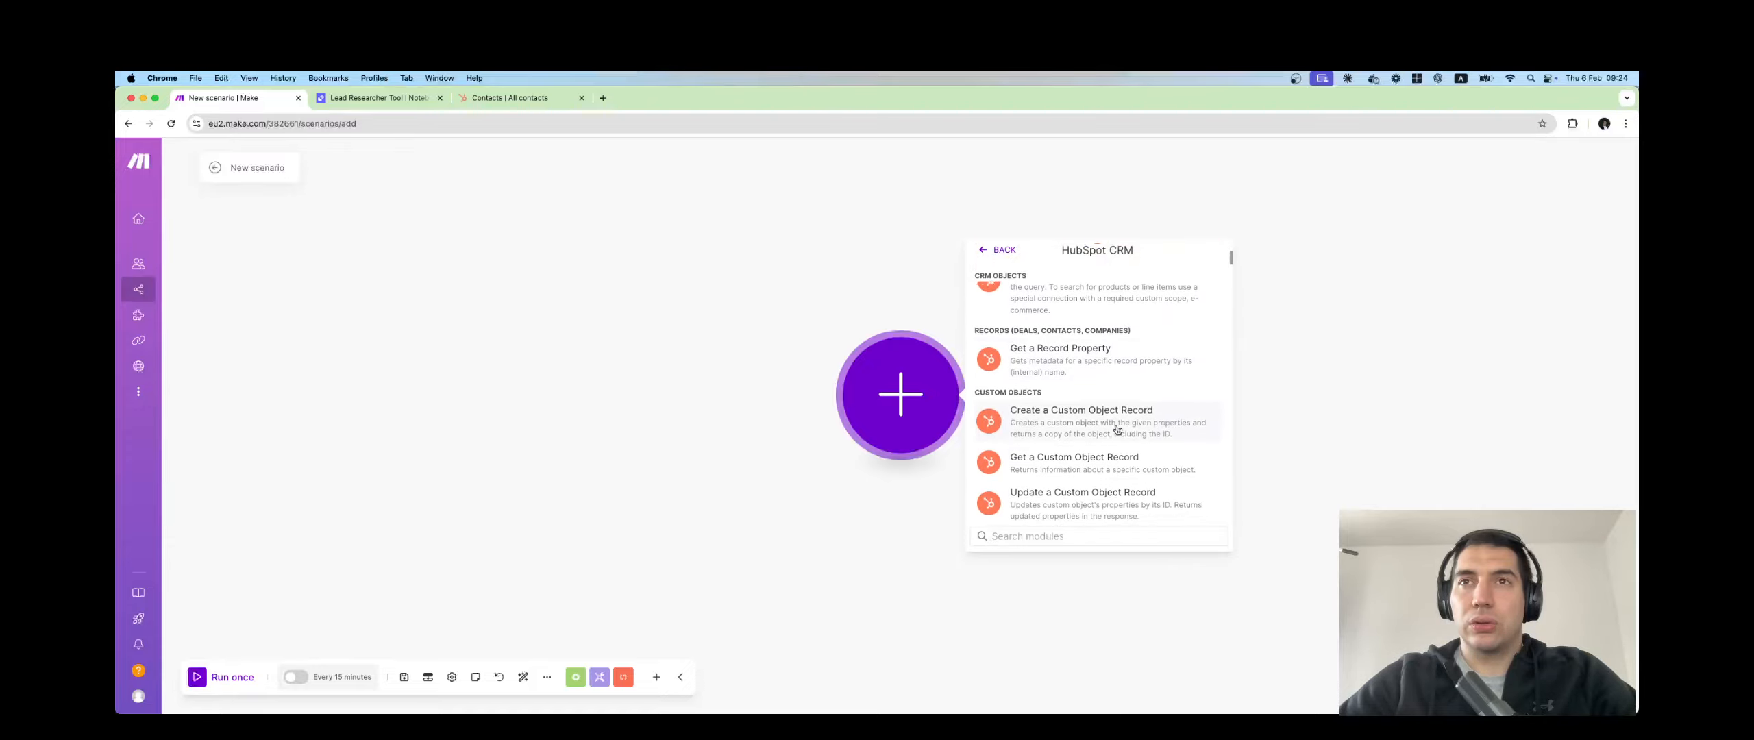
{"action": "scroll", "coordinate": [1117, 429], "scroll_direction": "down", "scroll_amount": 3}
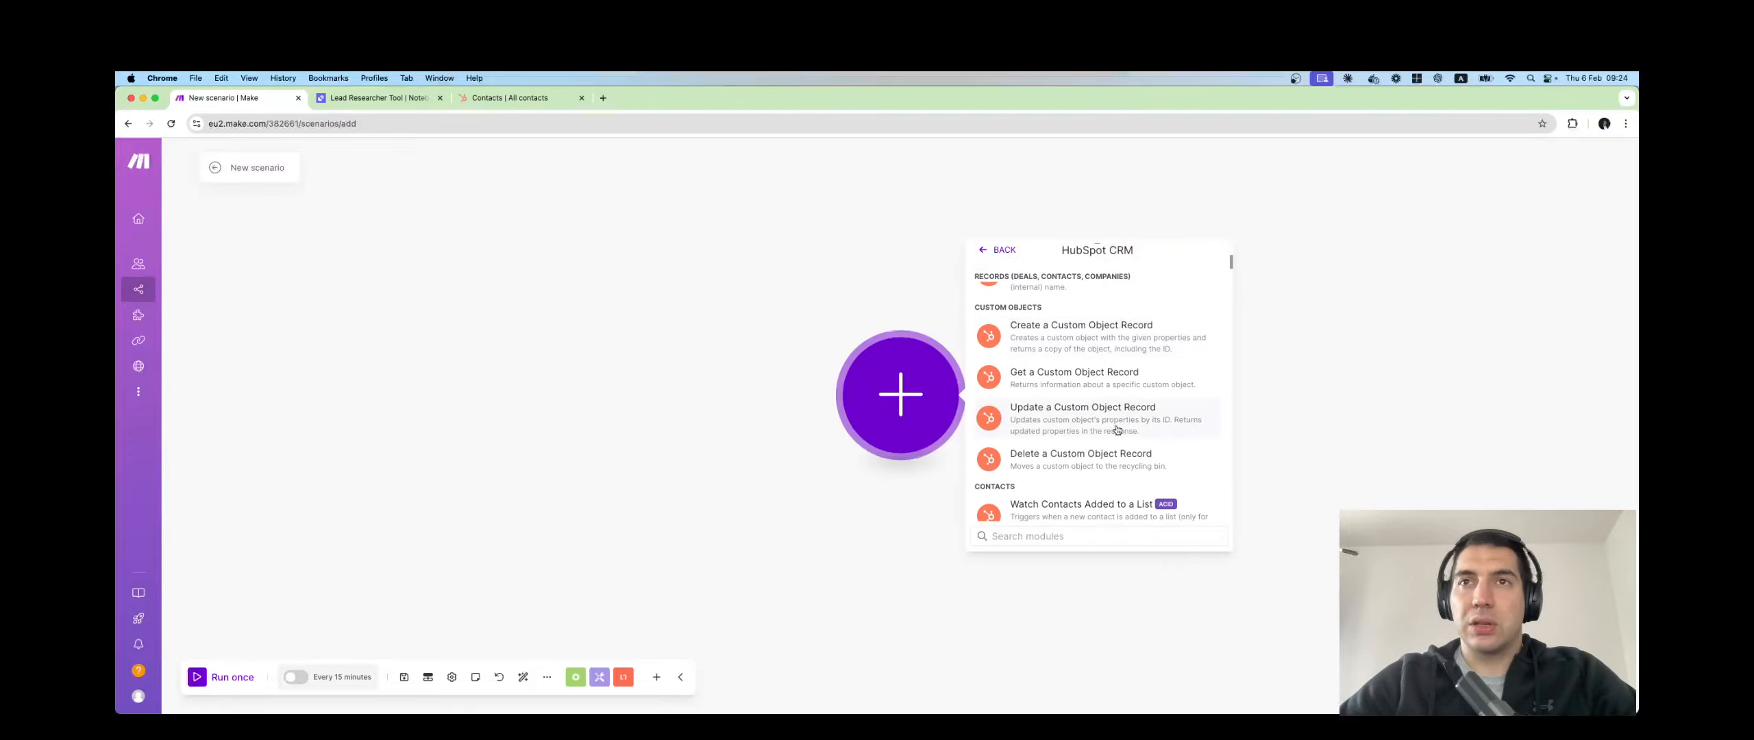
{"action": "left_click", "coordinate": [1063, 536]}
{"action": "type", "text": "conta"}
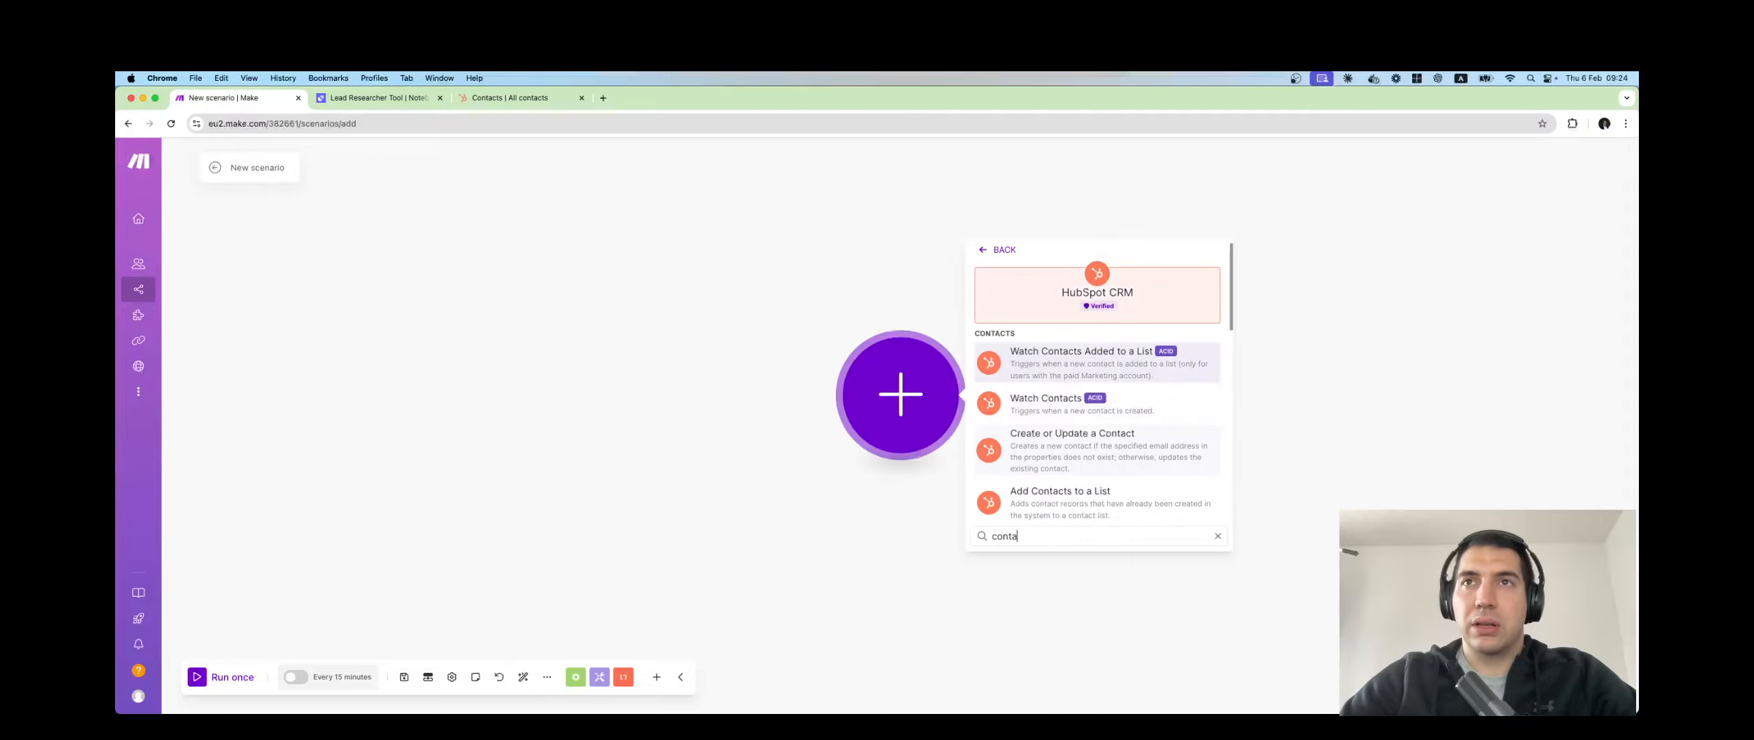
{"action": "type", "text": "c"}
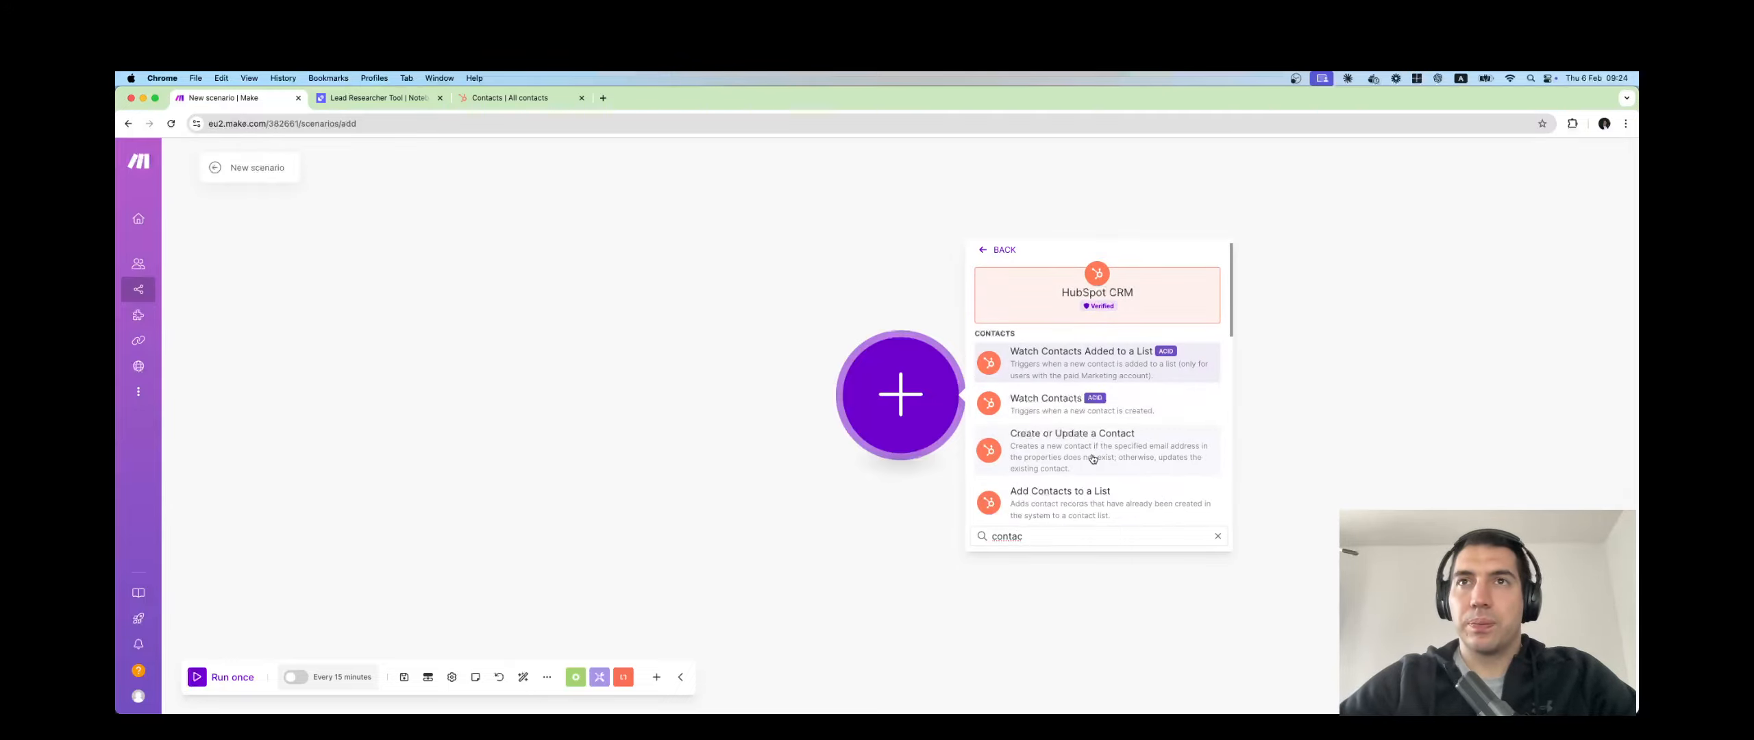
{"action": "left_click", "coordinate": [1056, 407]}
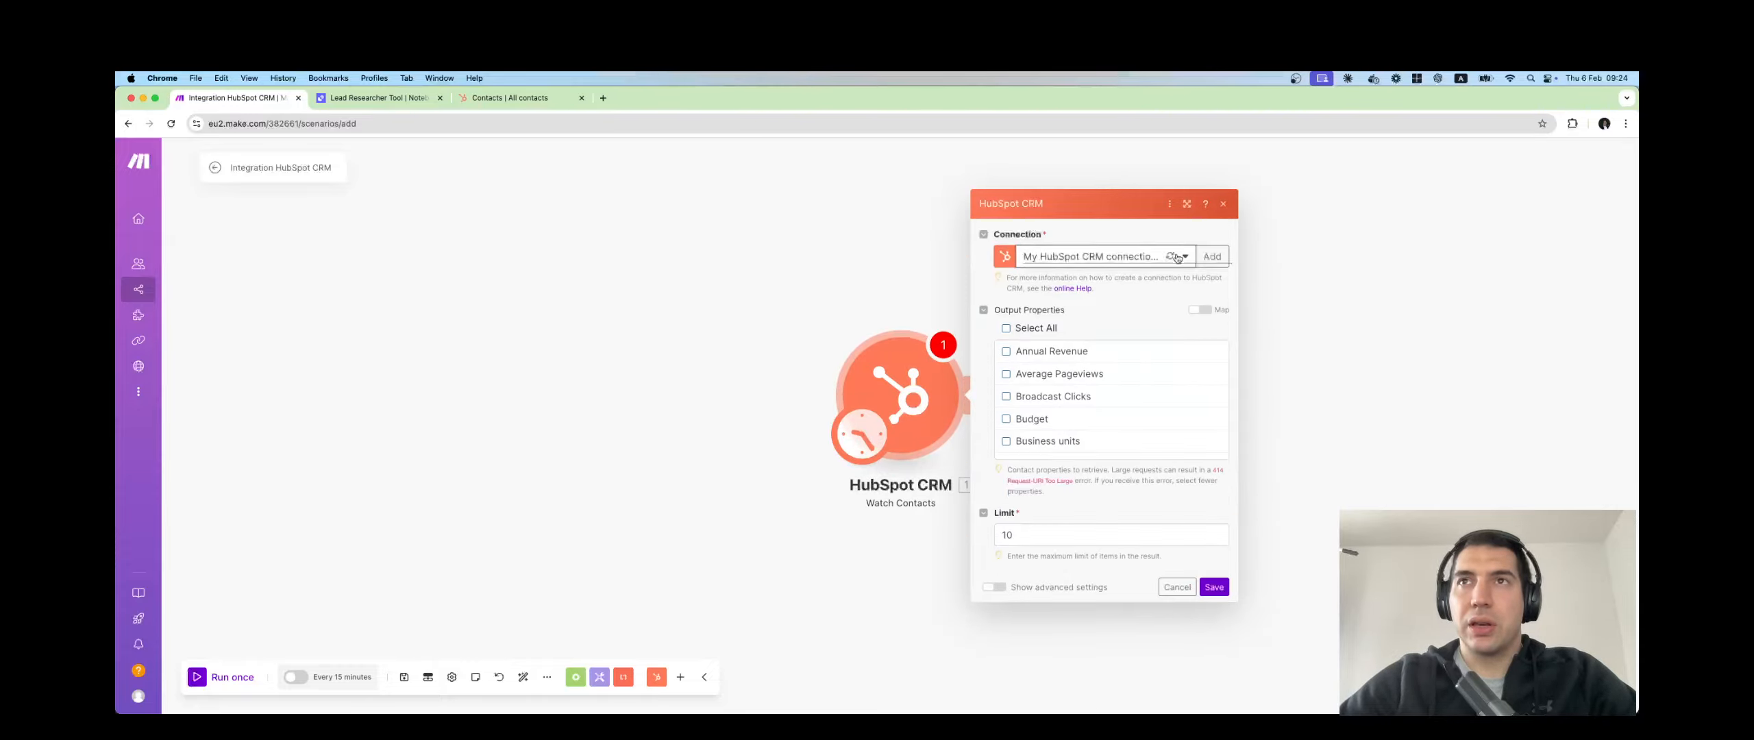
Use the Test Hubspot Connection and set the contact limit to 1.
{"action": "left_click", "coordinate": [1177, 258]}
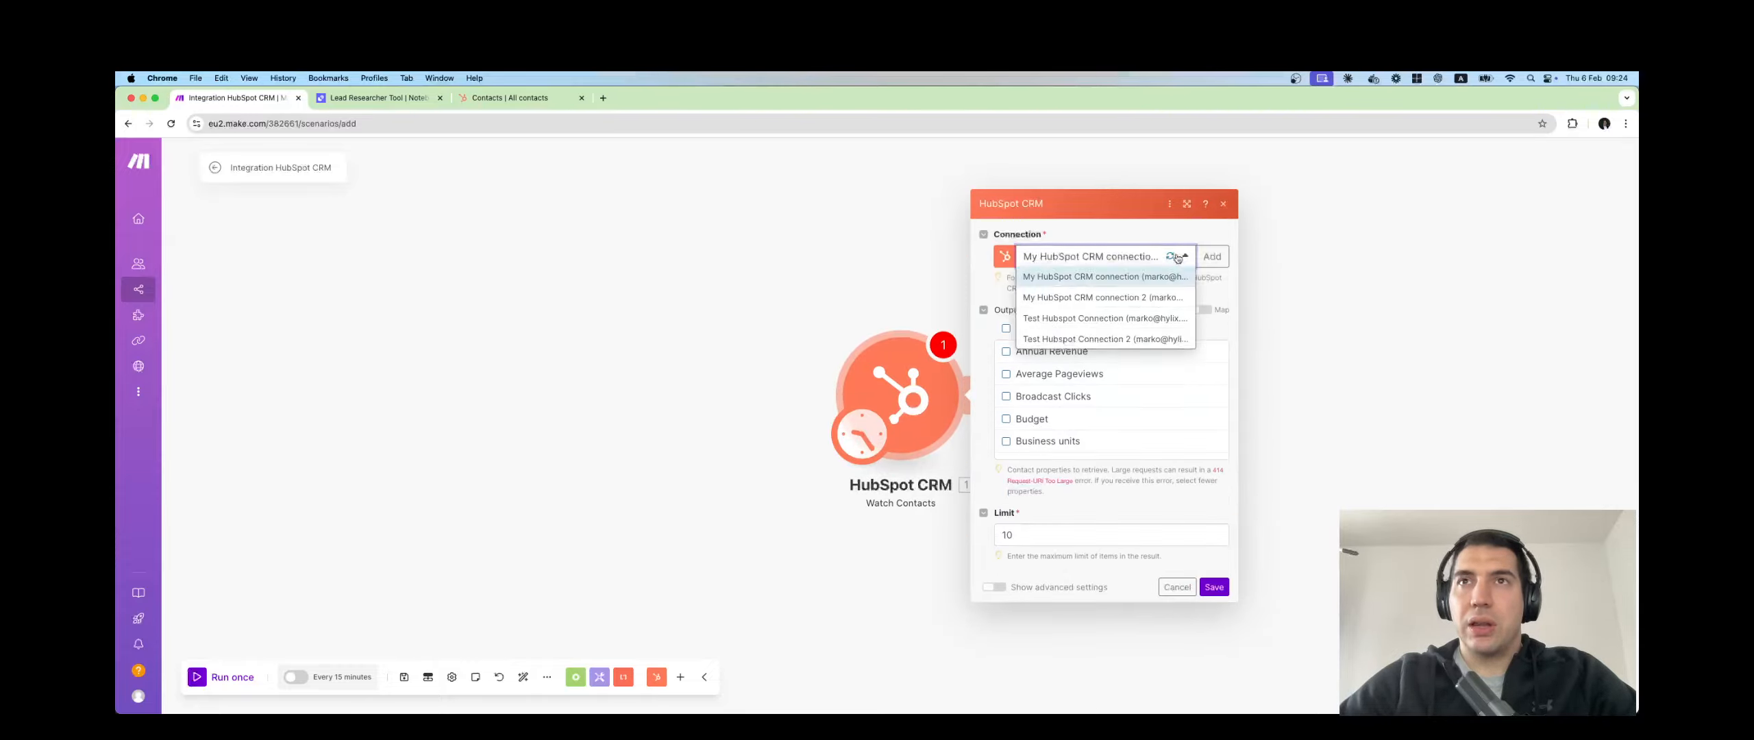
{"action": "left_click", "coordinate": [1103, 319]}
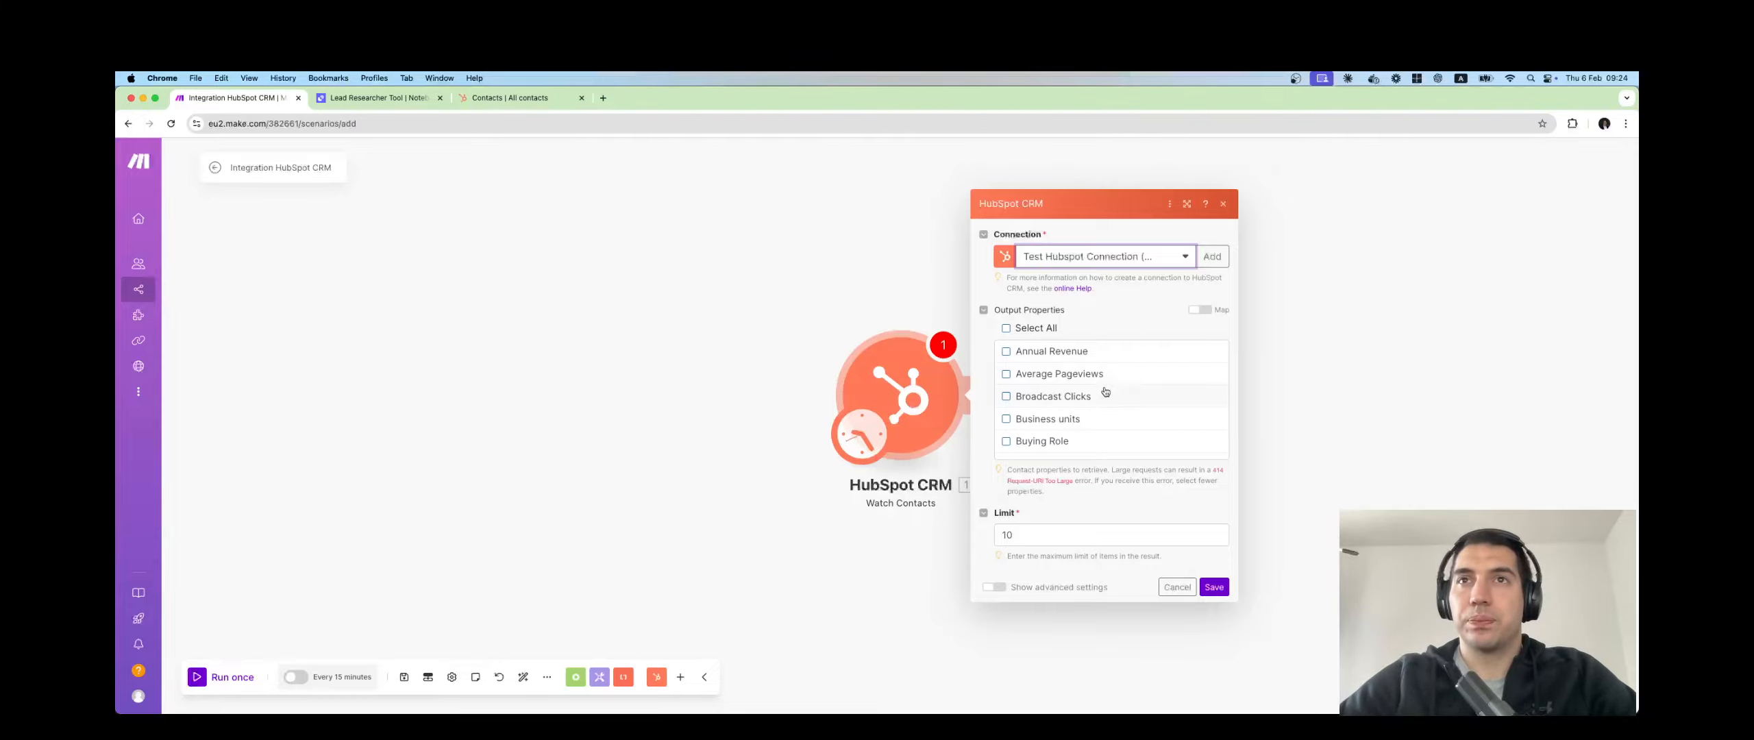
{"action": "scroll", "coordinate": [1106, 392], "scroll_direction": "down", "scroll_amount": 3}
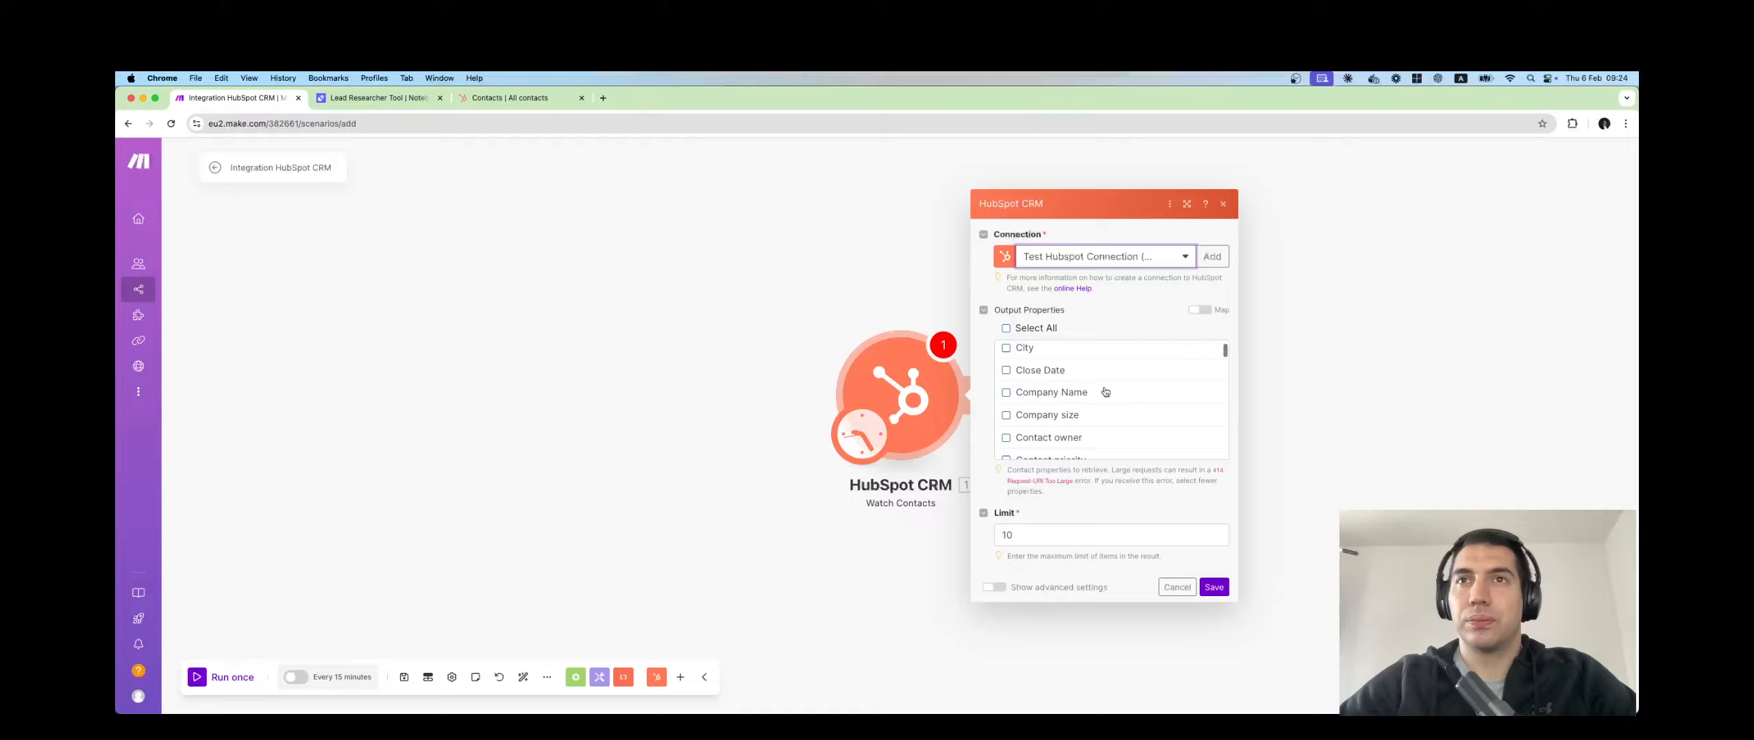
{"action": "scroll", "coordinate": [1105, 392], "scroll_direction": "down", "scroll_amount": 3}
{"action": "left_click", "coordinate": [1039, 536]}
{"action": "key", "text": "BackSpace"}
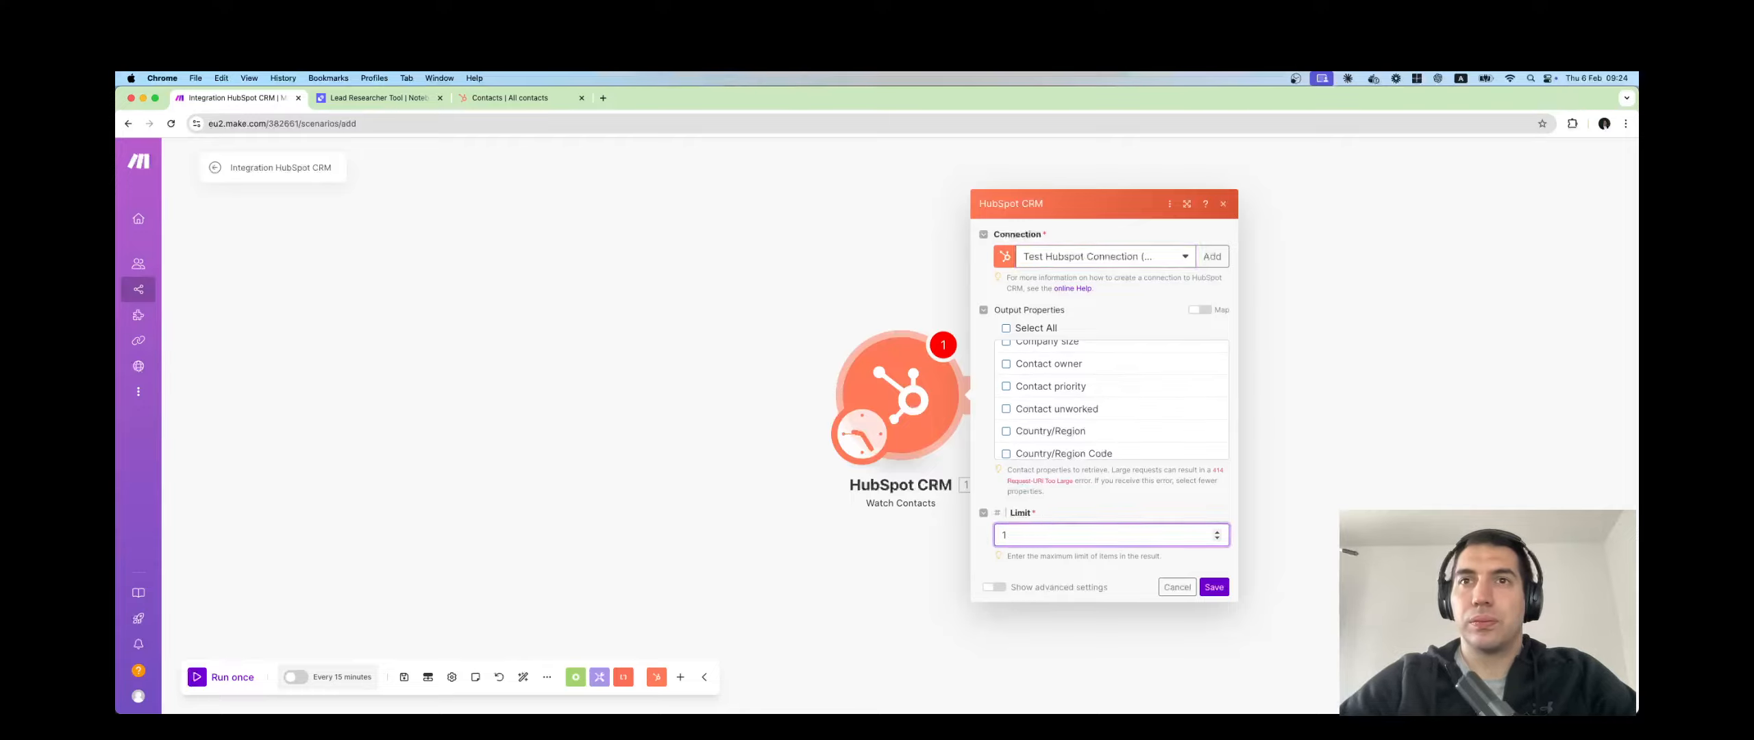
Try switching Output properties to a mapped value, then revert to the property checklist.
{"action": "scroll", "coordinate": [1093, 388], "scroll_direction": "up", "scroll_amount": 6}
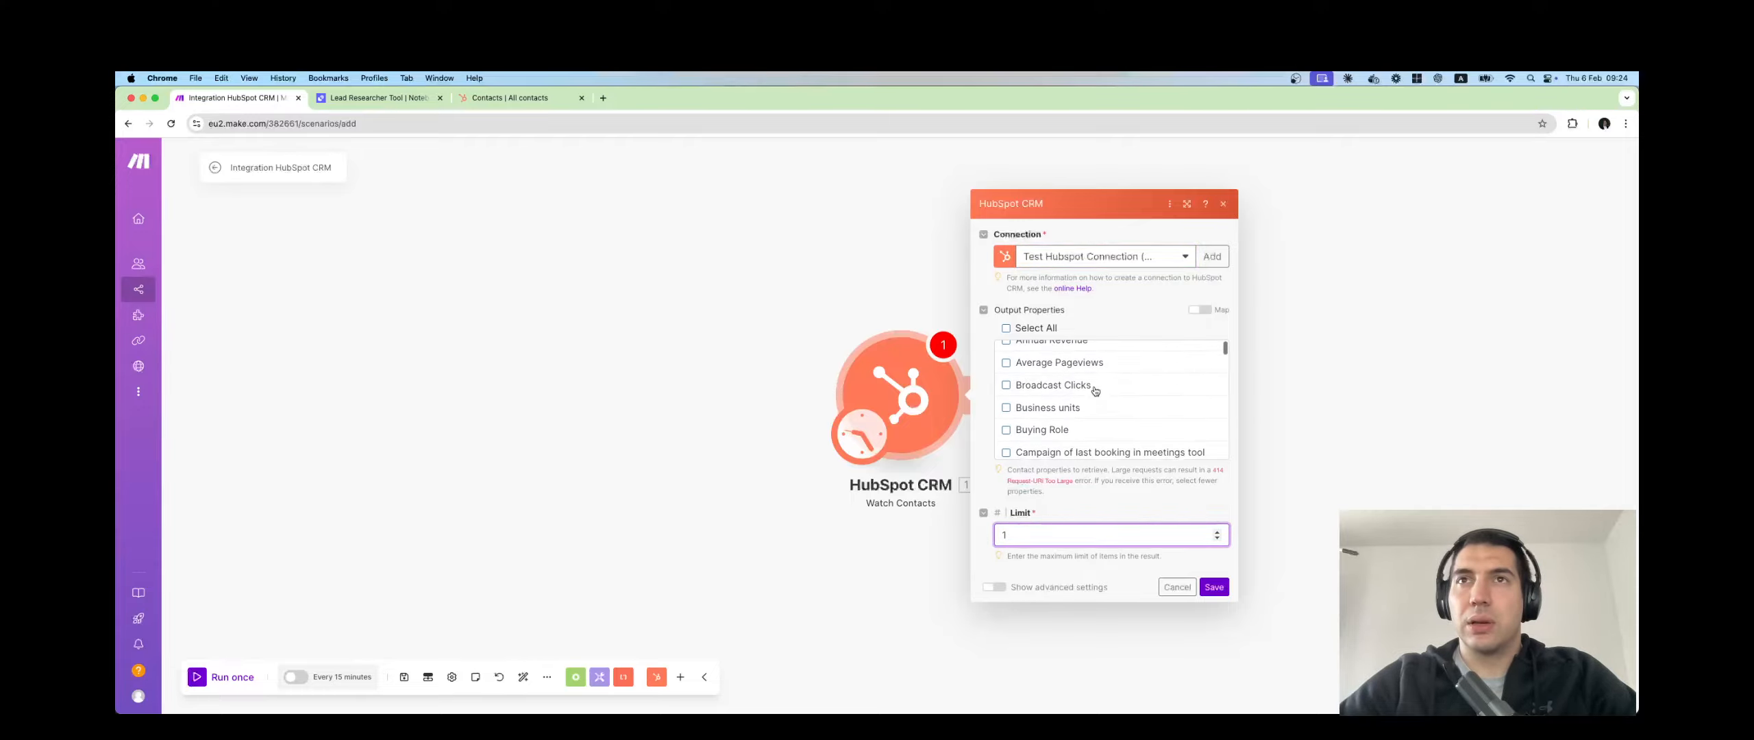
{"action": "left_click", "coordinate": [1207, 310]}
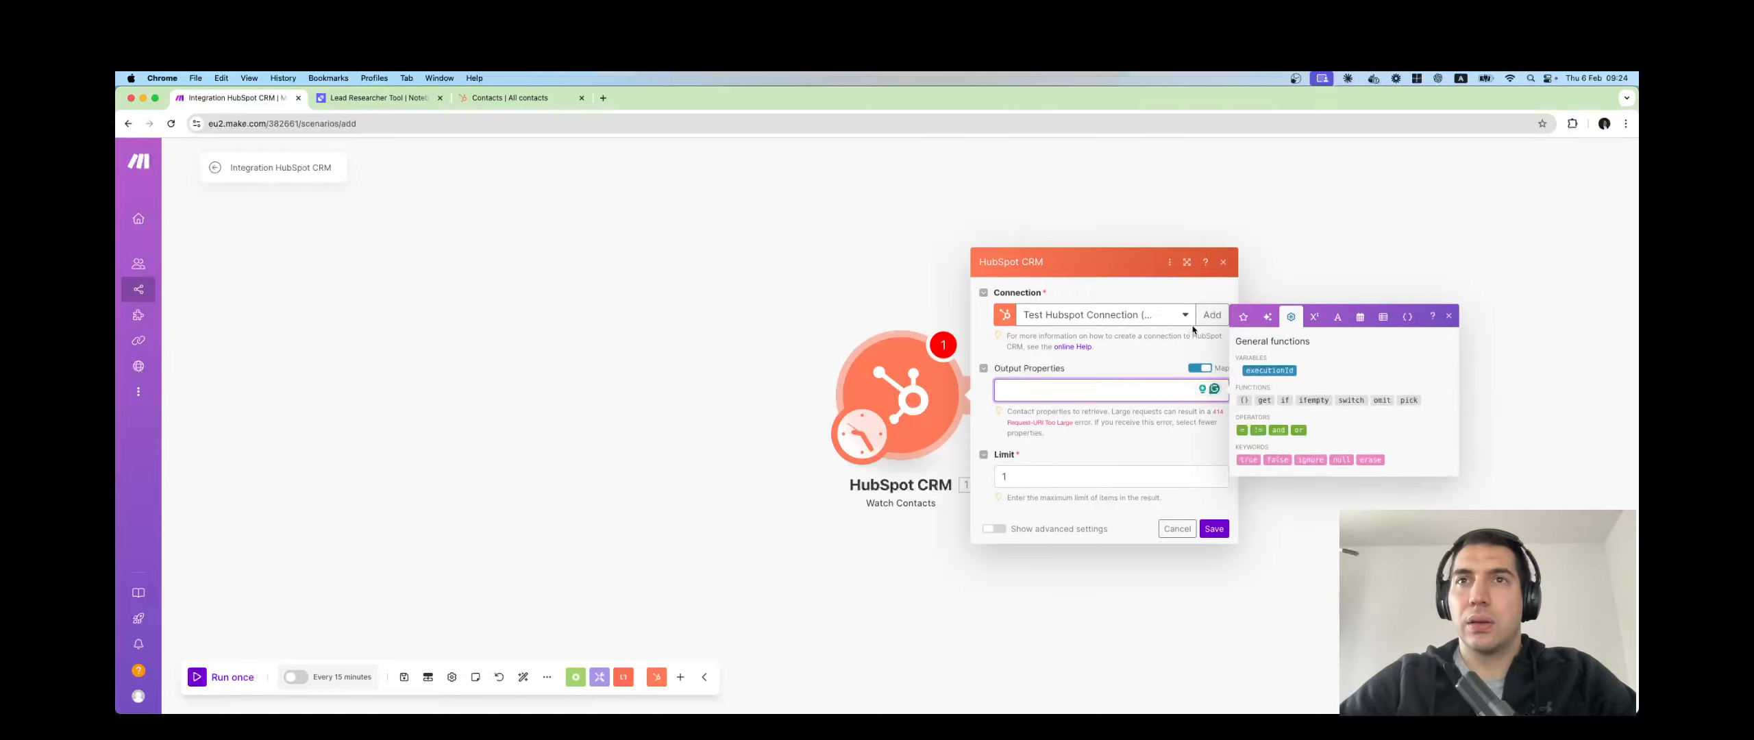
{"action": "left_click", "coordinate": [1199, 368]}
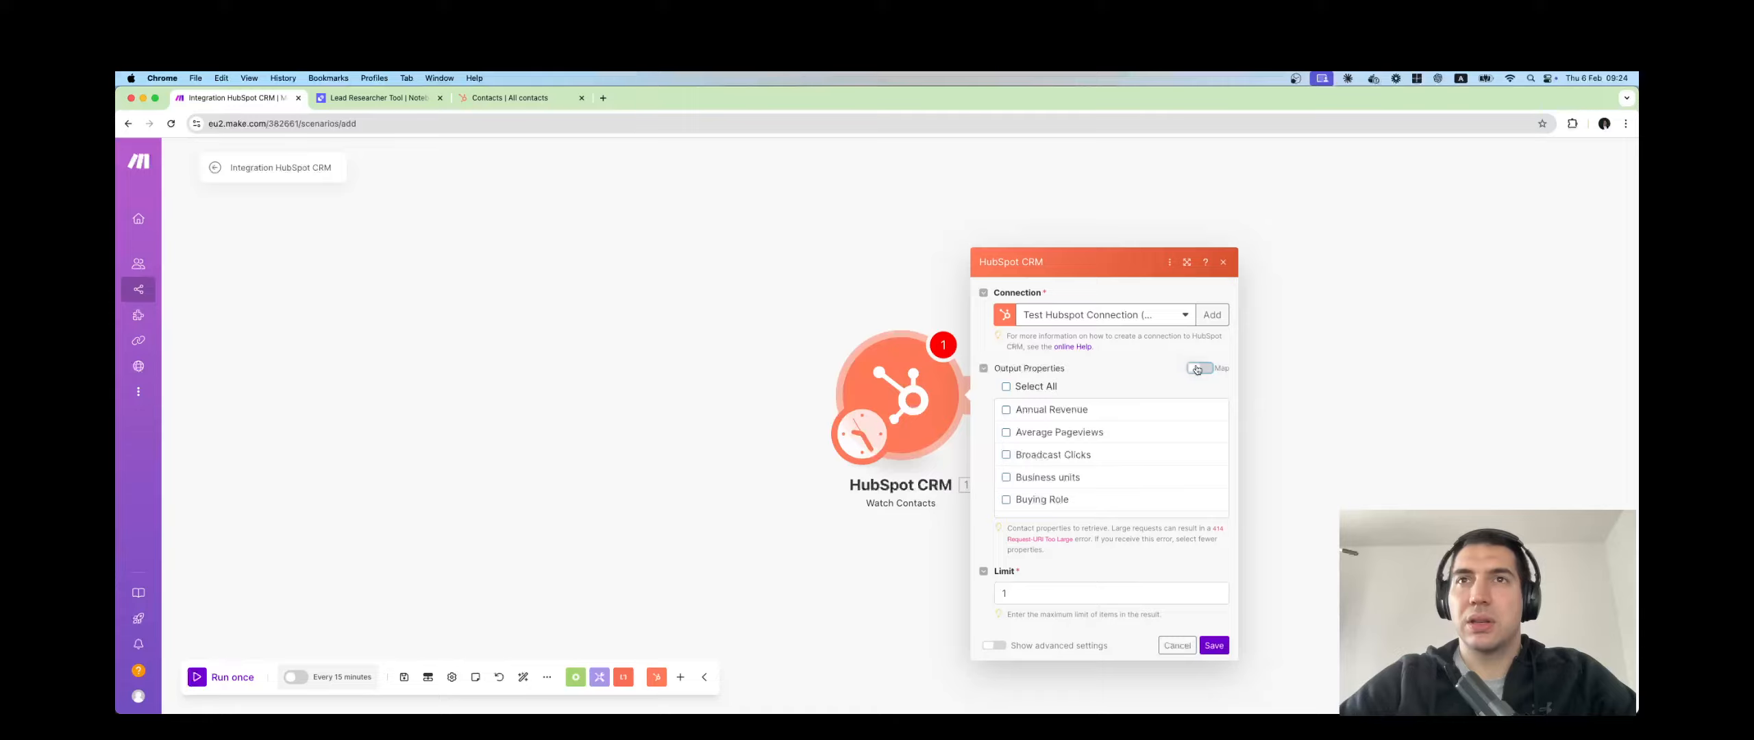
{"action": "scroll", "coordinate": [1077, 439], "scroll_direction": "down", "scroll_amount": 2}
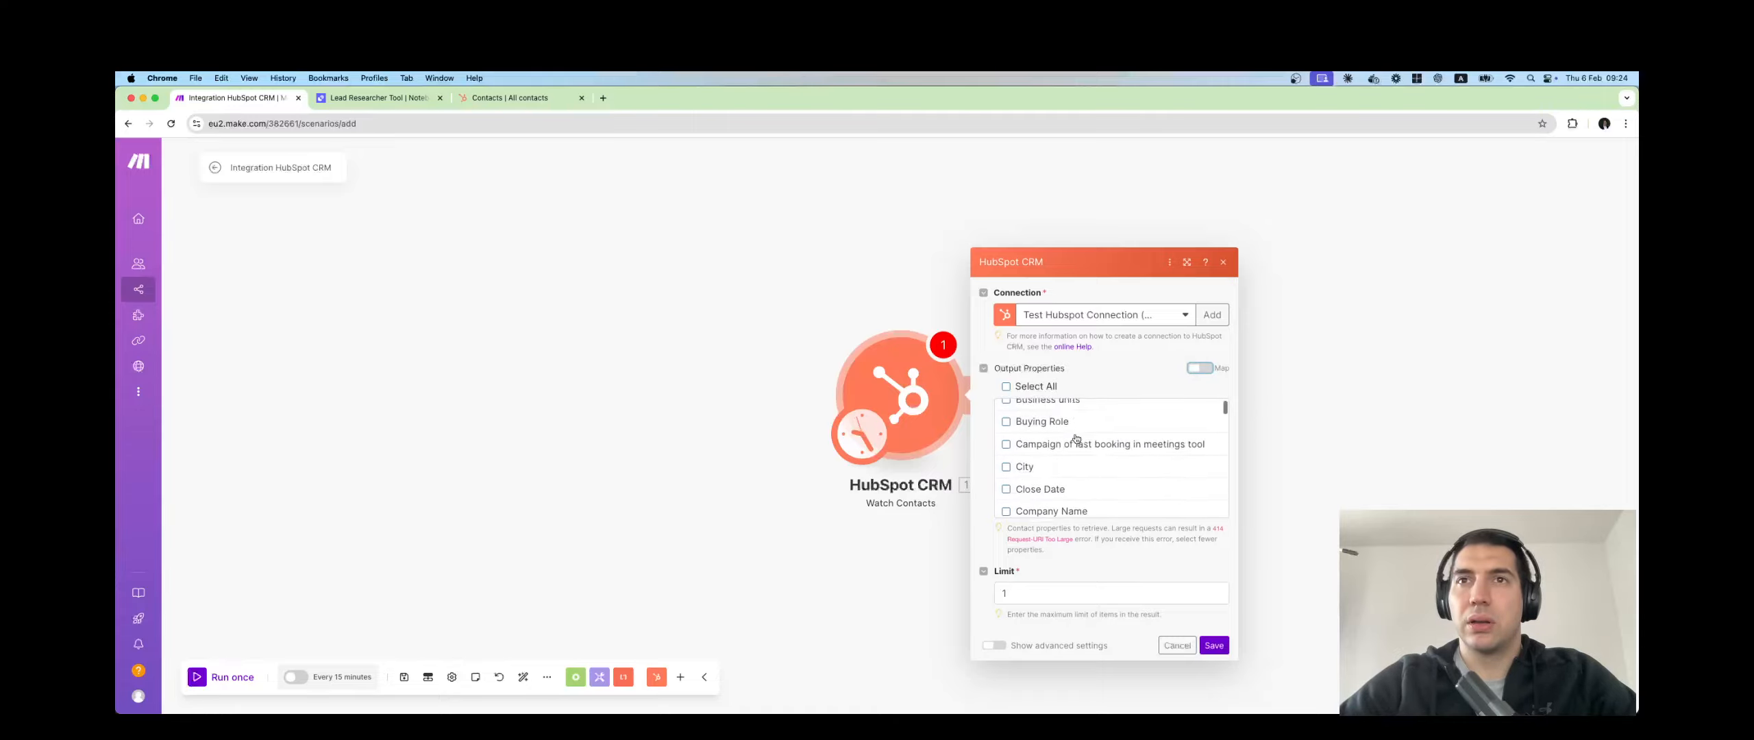
{"action": "scroll", "coordinate": [1076, 439], "scroll_direction": "up", "scroll_amount": 3}
{"action": "left_click", "coordinate": [1199, 369]}
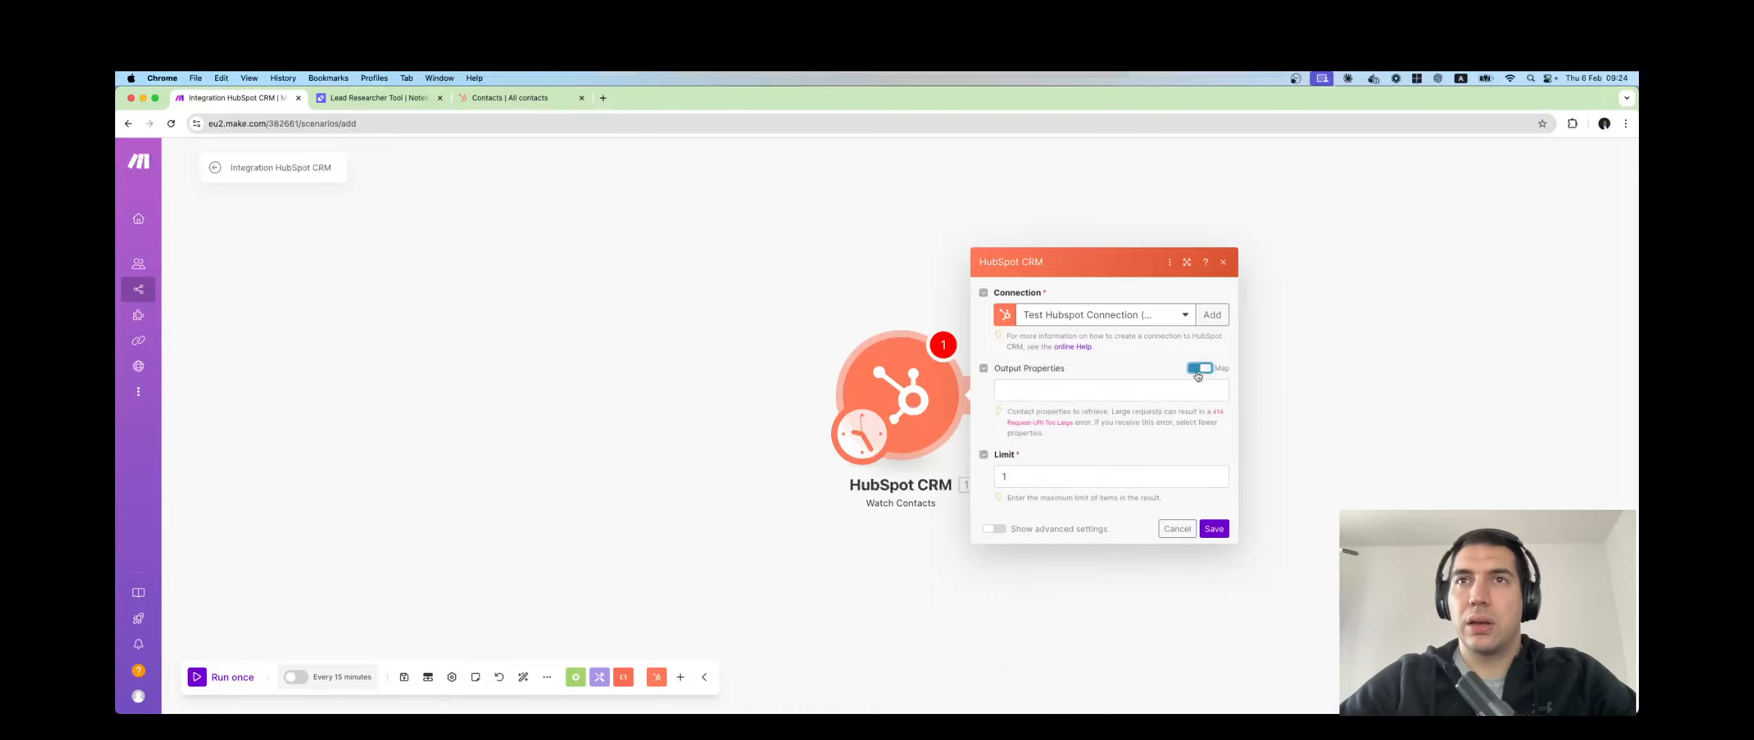
{"action": "type", "text": "email"}
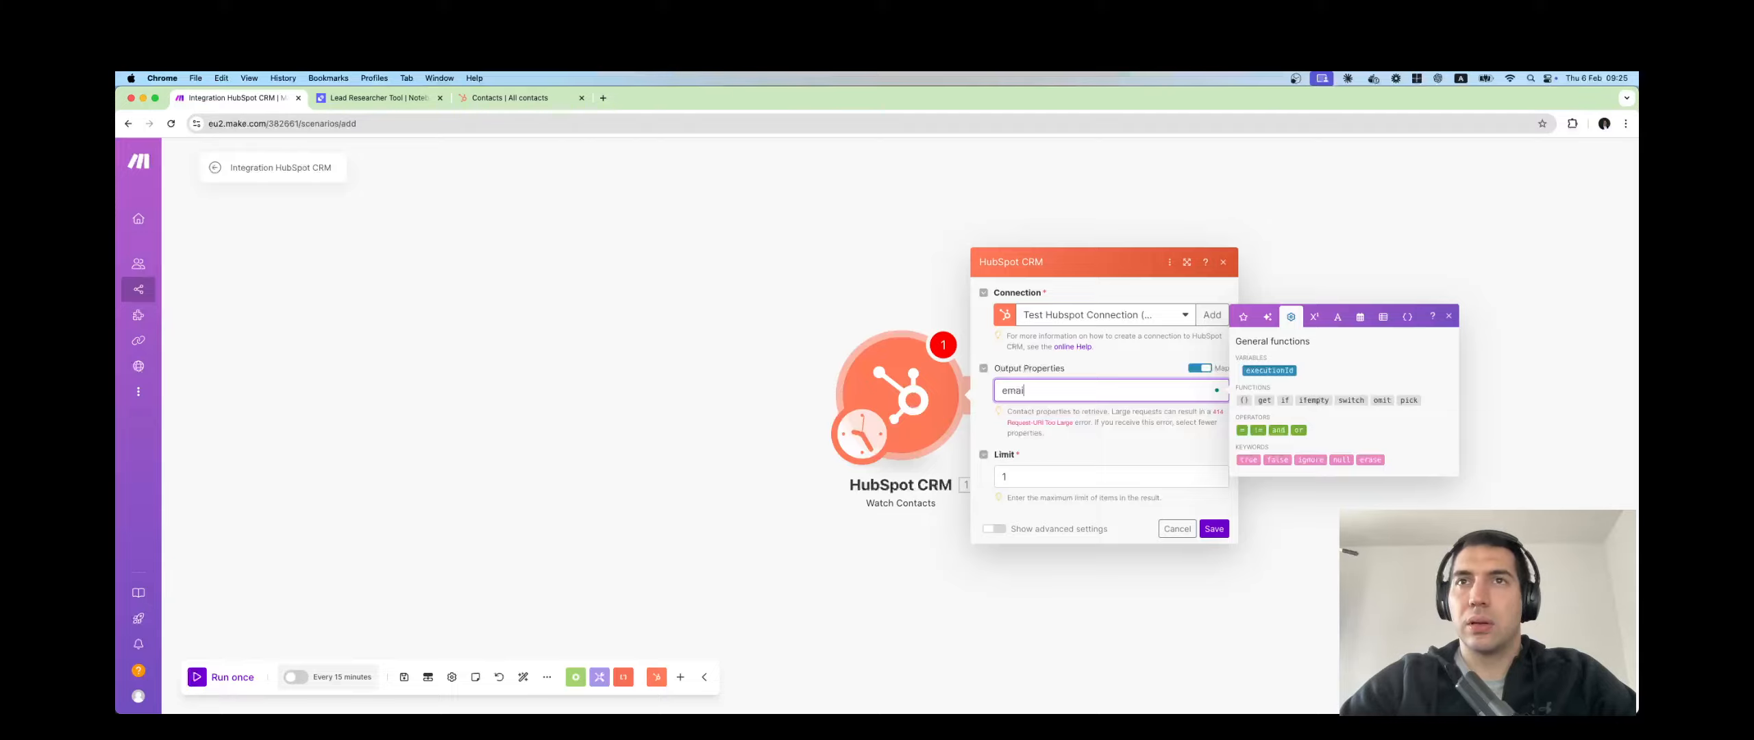
{"action": "key", "text": "BackSpace"}
{"action": "key", "text": "BackSpace"}
{"action": "key", "text": "BackSpace"}
{"action": "key", "text": "BackSpace"}
{"action": "key", "text": "BackSpace"}
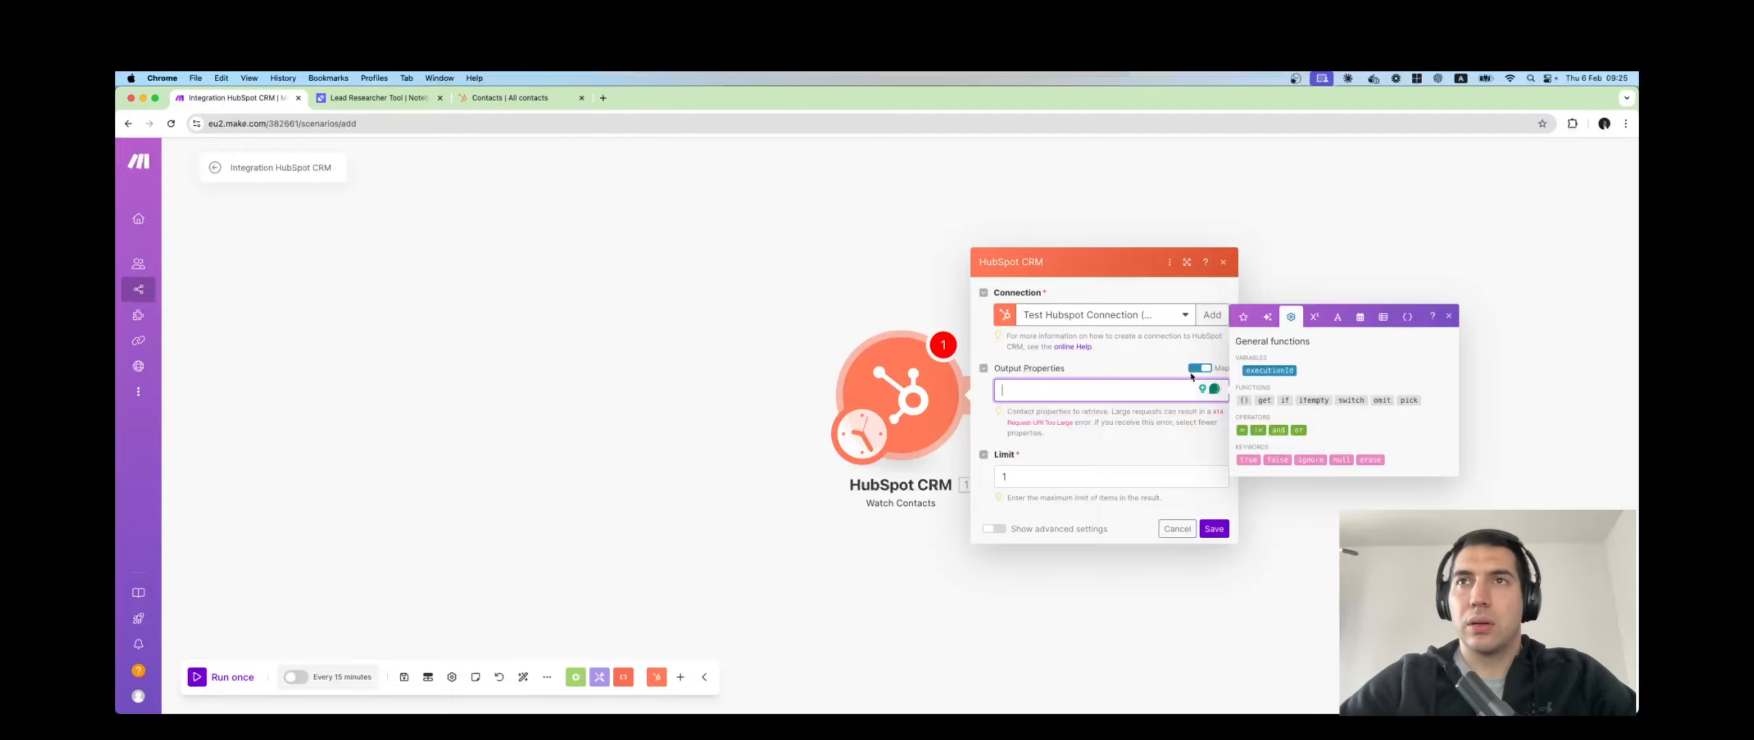
{"action": "left_click", "coordinate": [1194, 370]}
Tick Email and First Name as the trigger's output properties.
{"action": "scroll", "coordinate": [1090, 428], "scroll_direction": "down", "scroll_amount": 3}
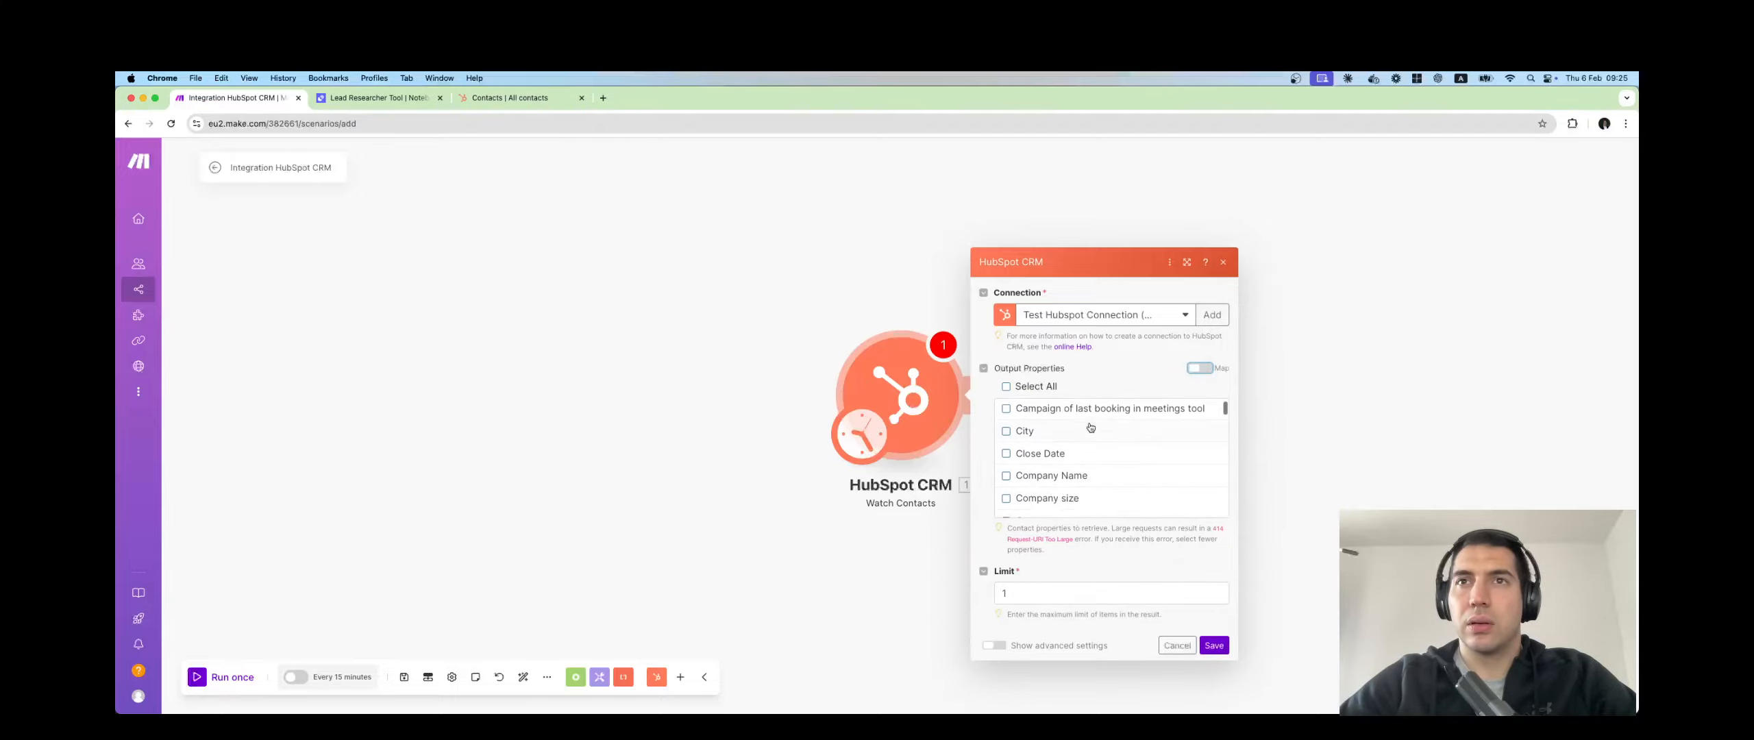
{"action": "scroll", "coordinate": [1090, 428], "scroll_direction": "down", "scroll_amount": 5}
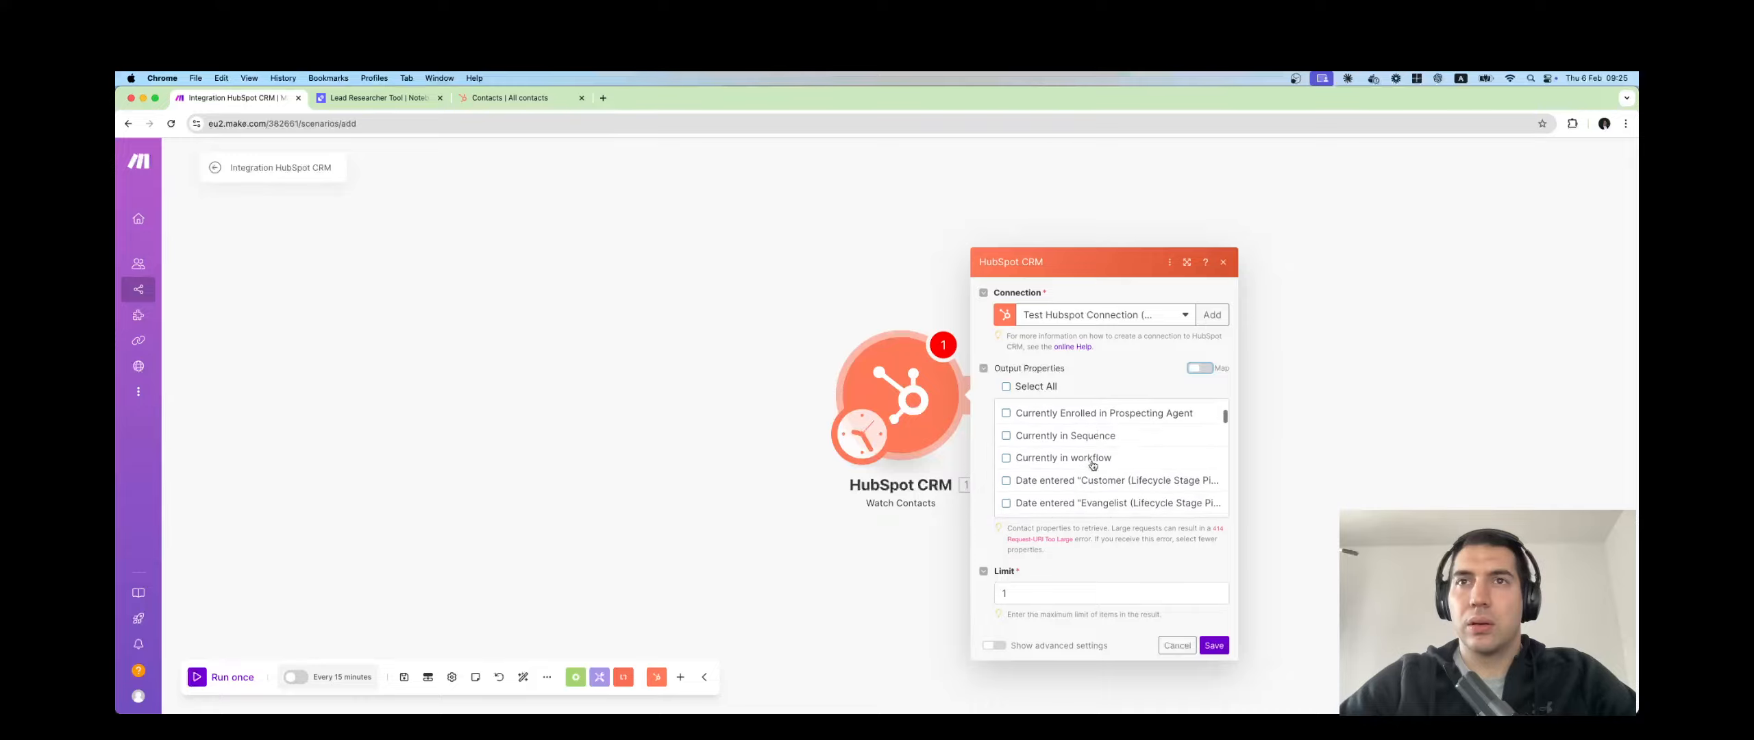
{"action": "scroll", "coordinate": [1093, 465], "scroll_direction": "down", "scroll_amount": 8}
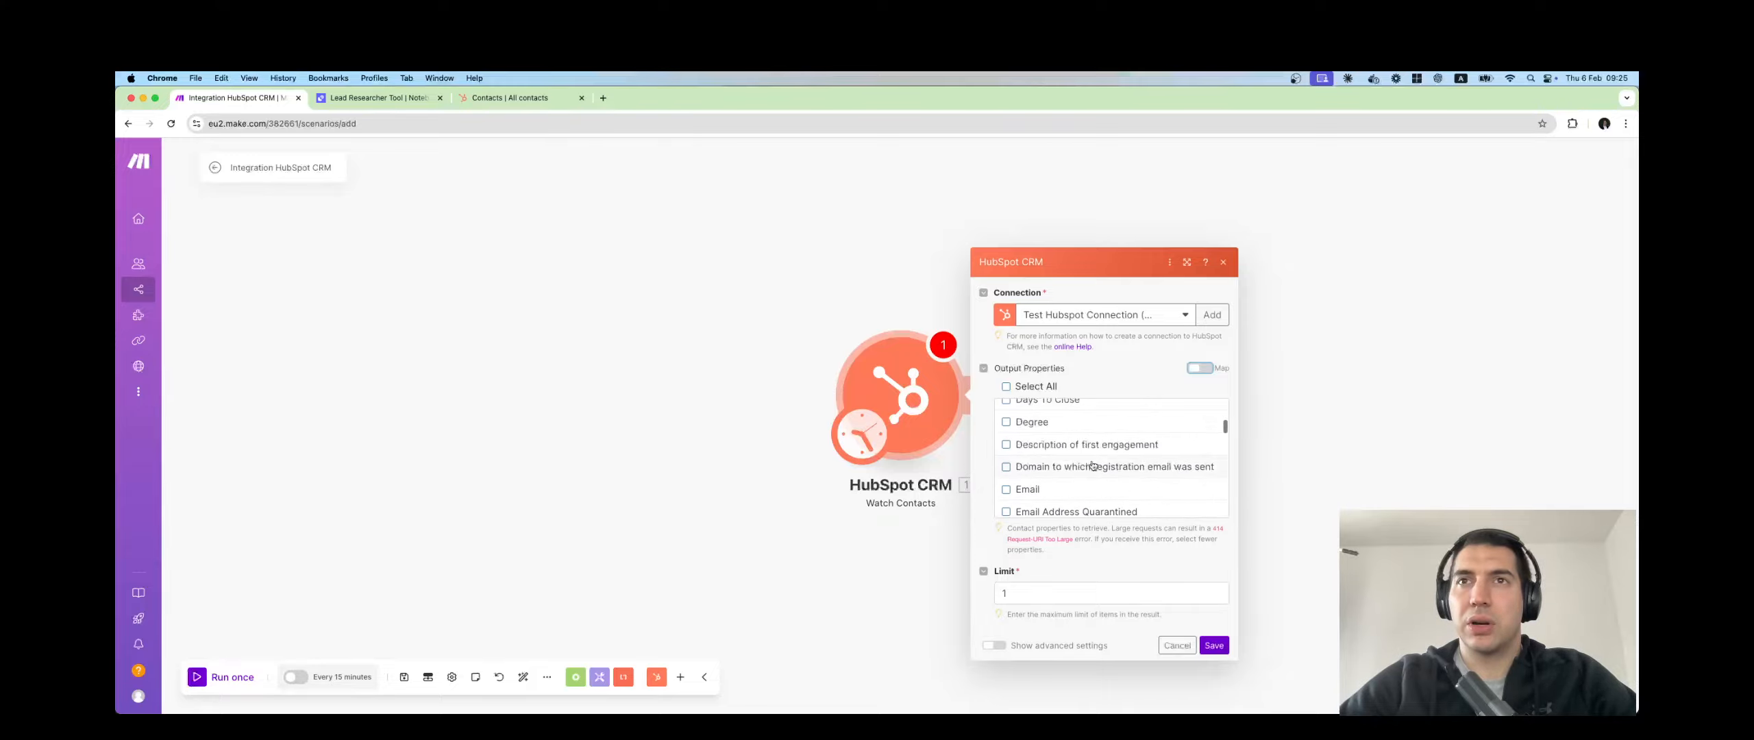
{"action": "left_click", "coordinate": [1032, 487]}
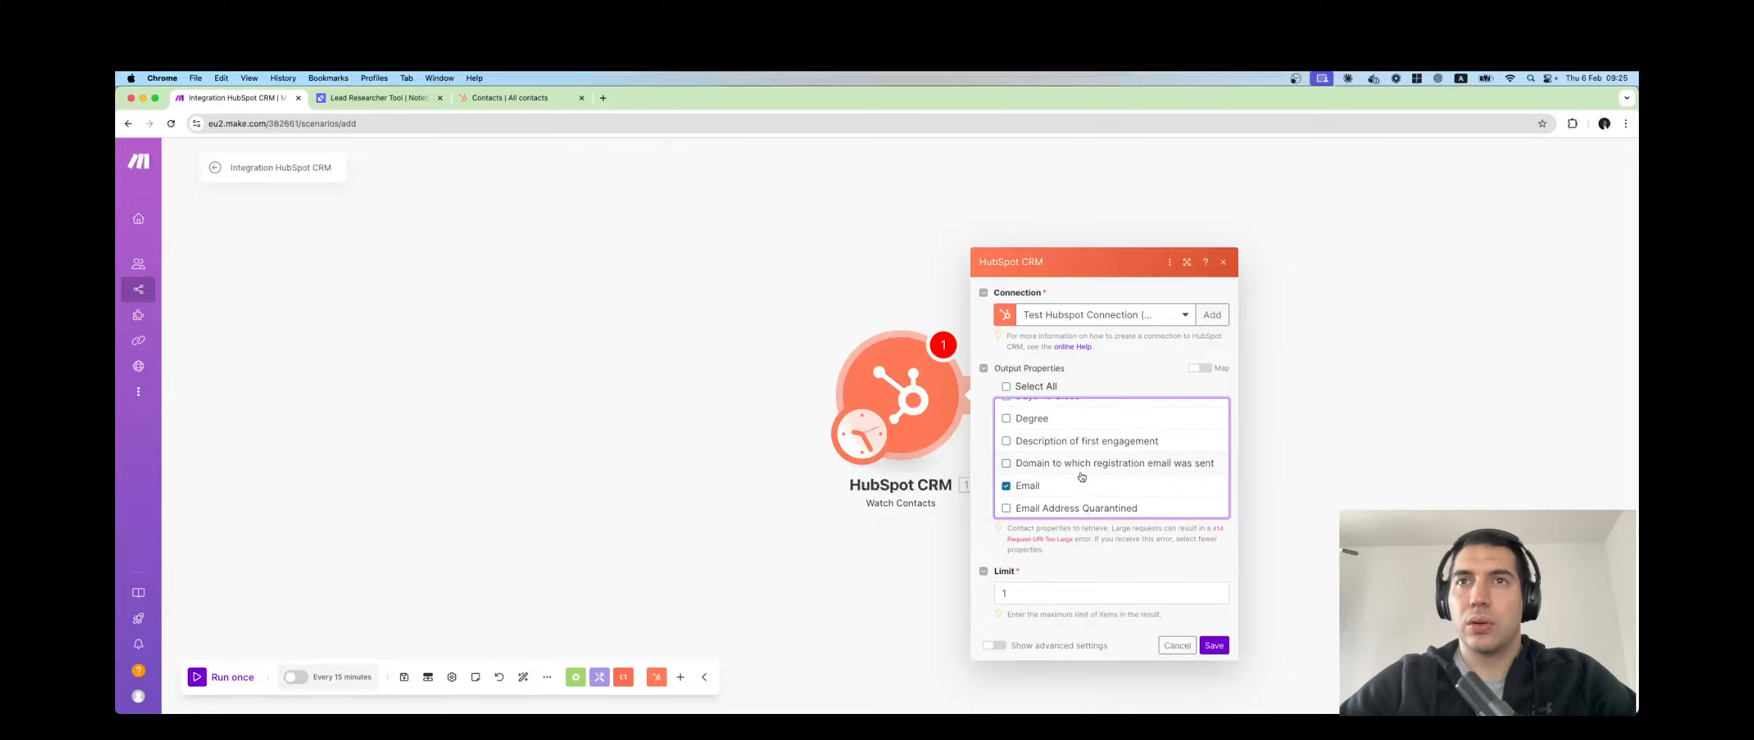
{"action": "scroll", "coordinate": [1081, 477], "scroll_direction": "down", "scroll_amount": 6}
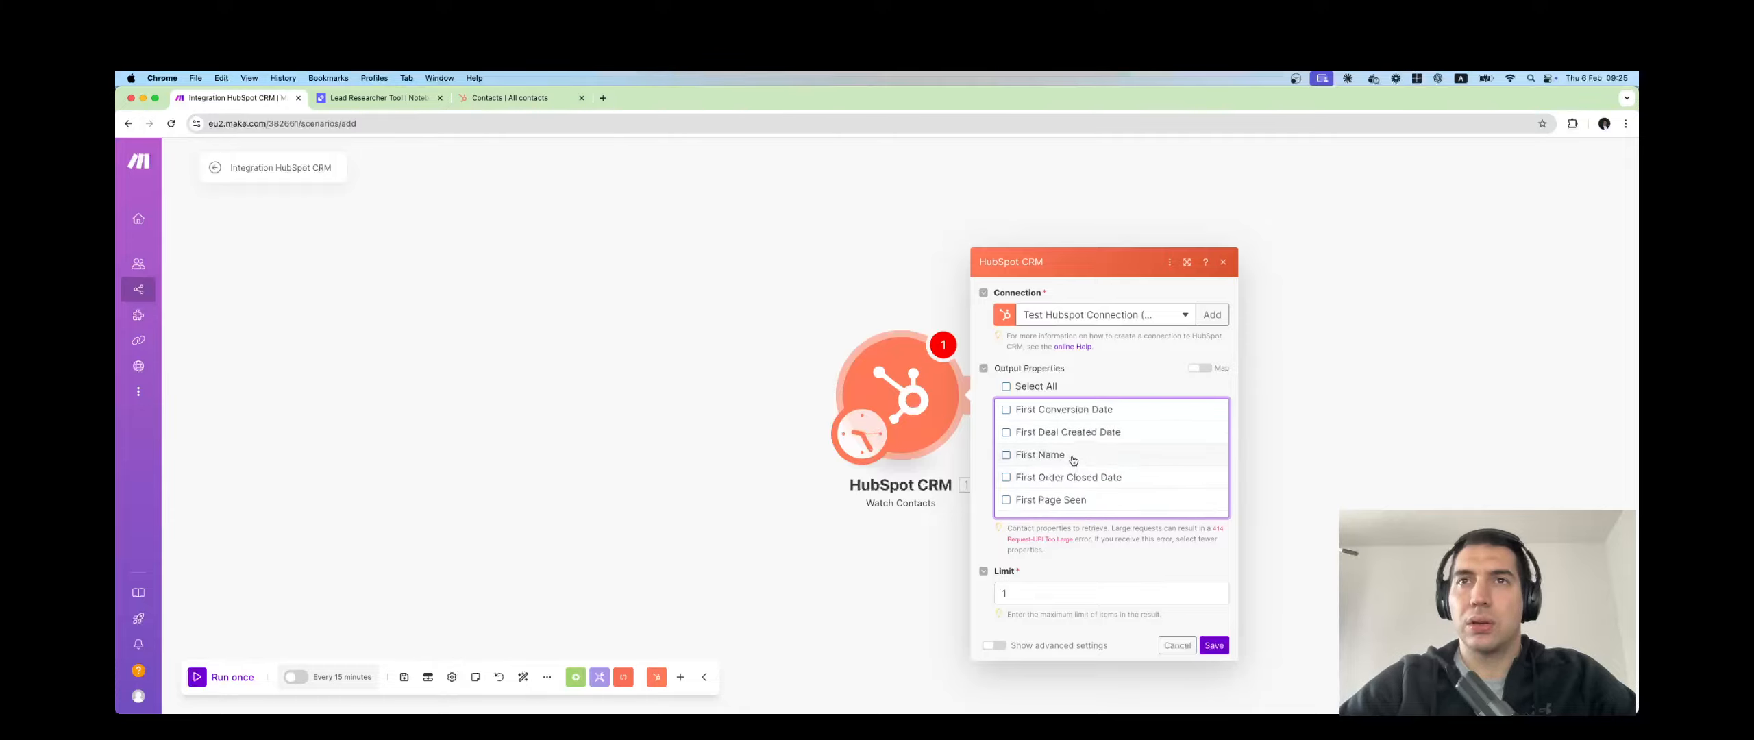
{"action": "left_click", "coordinate": [1073, 463]}
{"action": "scroll", "coordinate": [1121, 475], "scroll_direction": "down", "scroll_amount": 5}
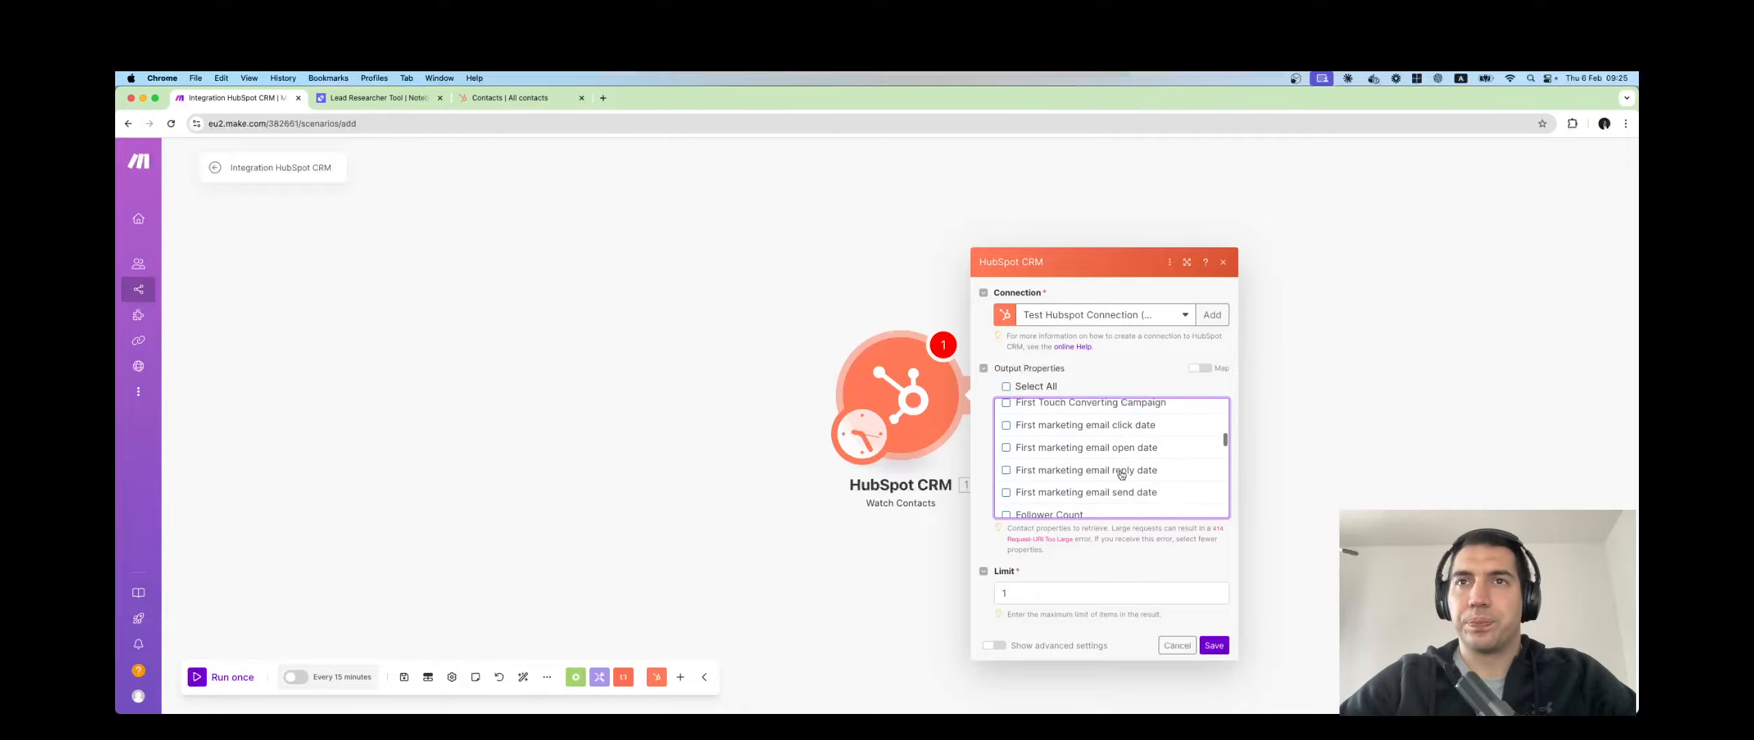
Save Watch Contacts to start from now on, then go to HubSpot contacts.
{"action": "left_click", "coordinate": [995, 646]}
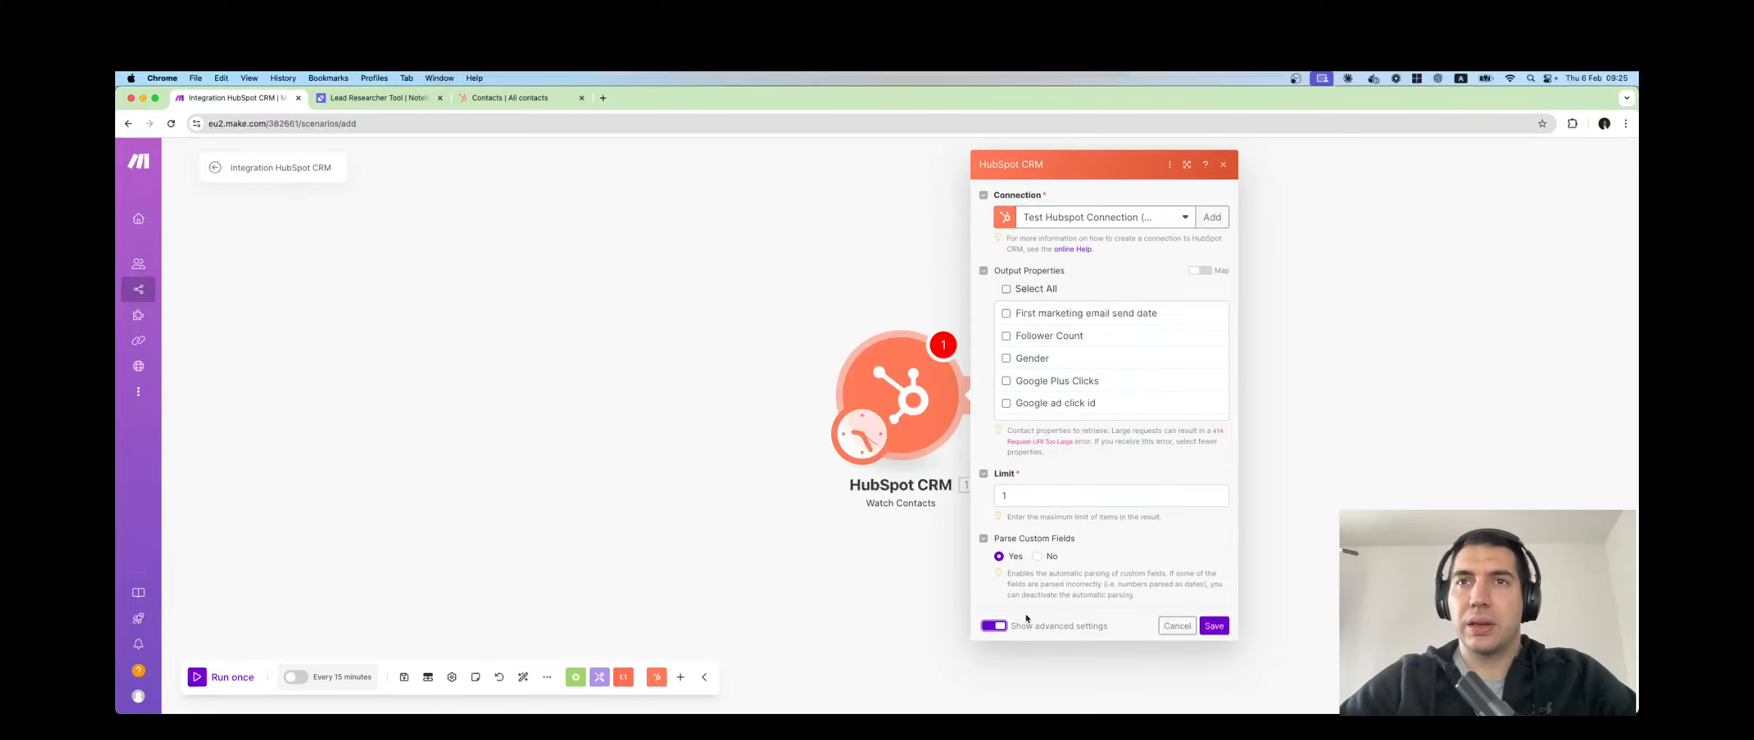
{"action": "left_click", "coordinate": [995, 625]}
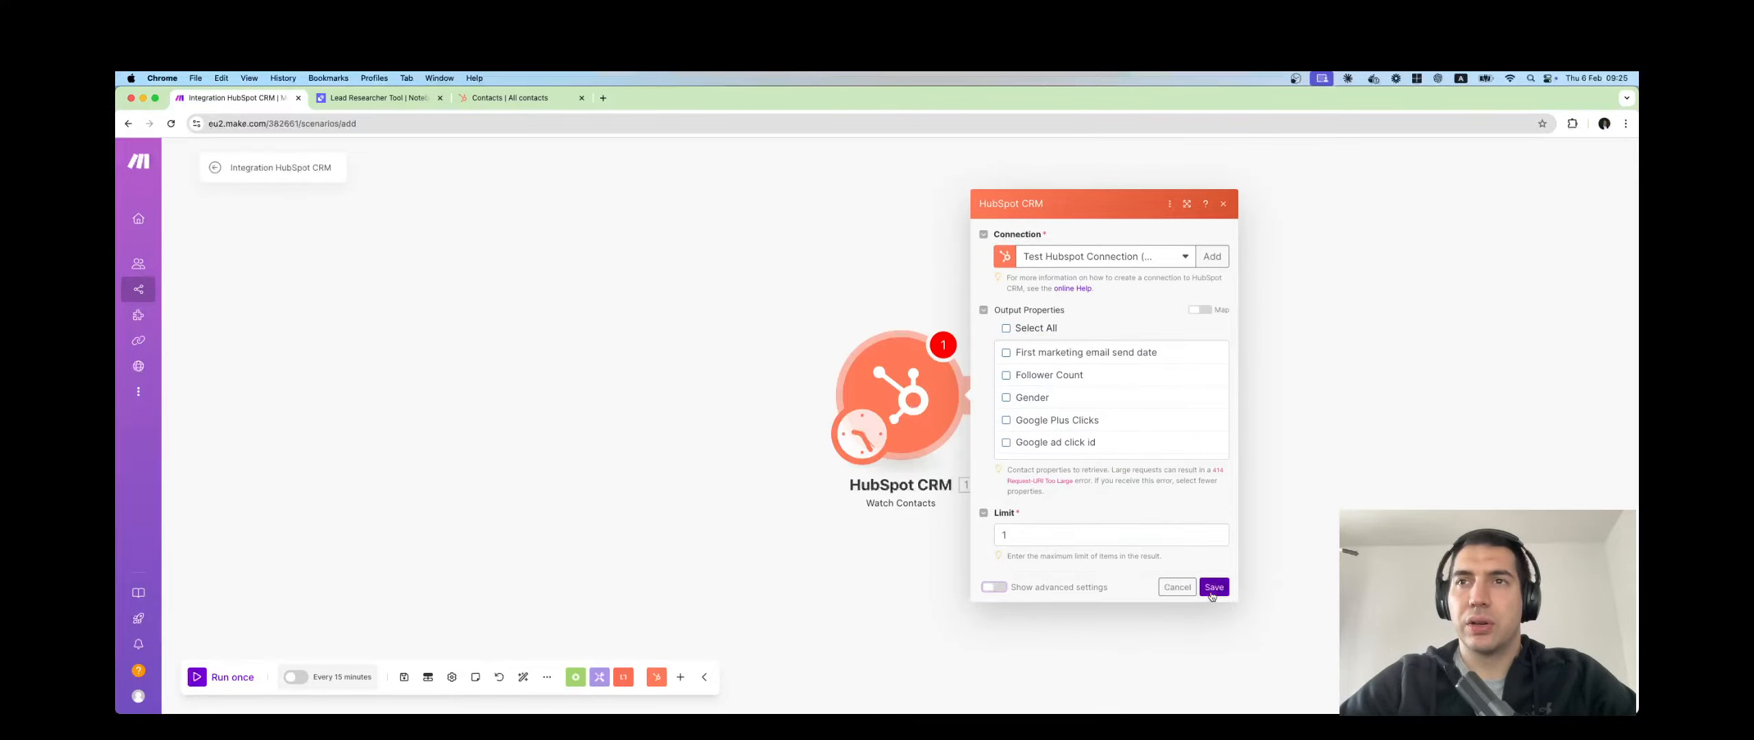
{"action": "left_click", "coordinate": [1214, 588]}
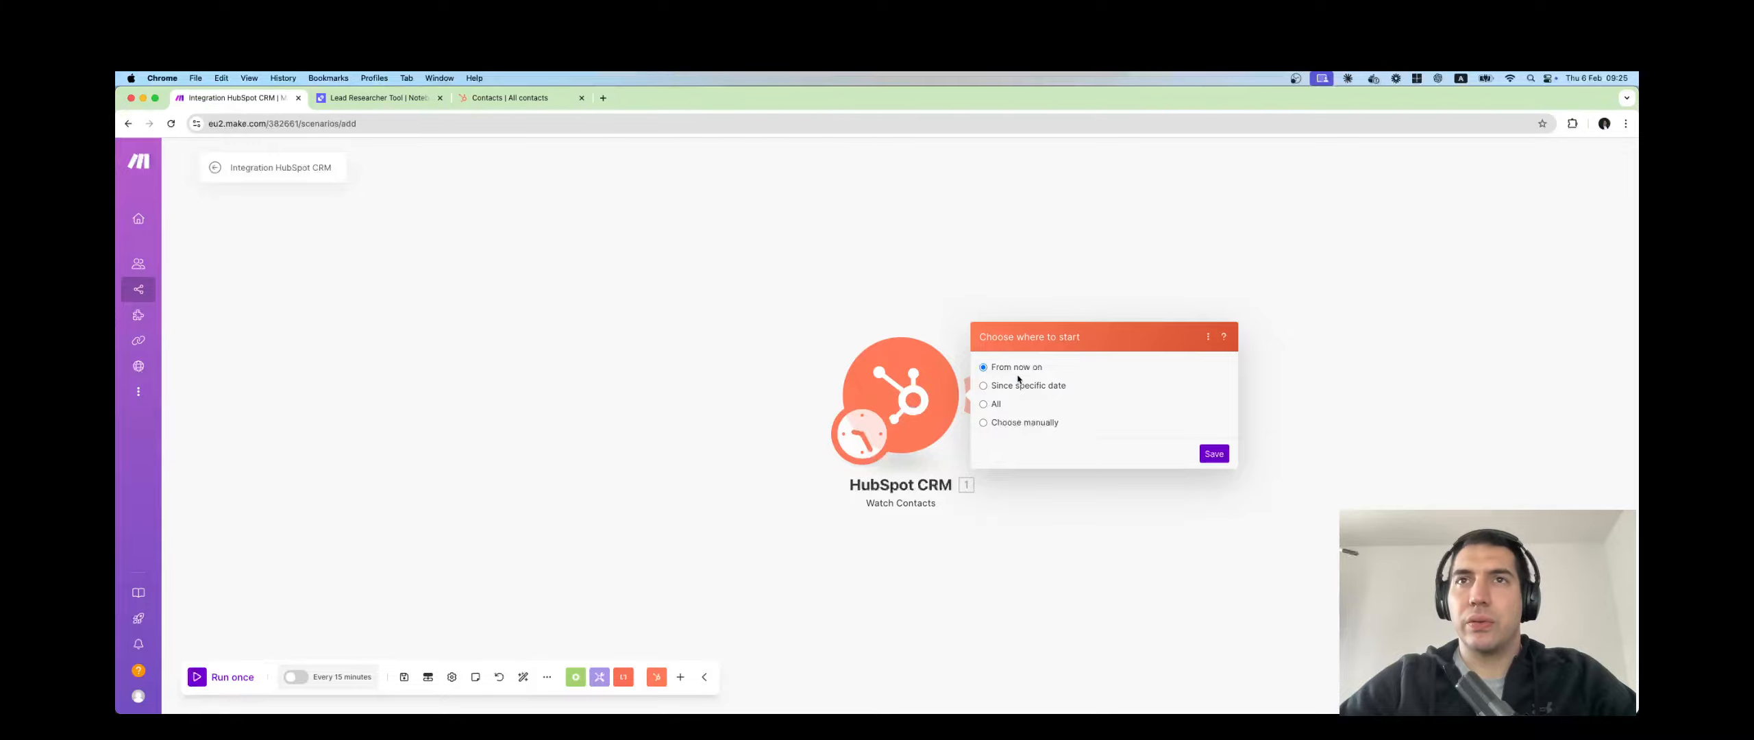
{"action": "left_click", "coordinate": [1217, 455]}
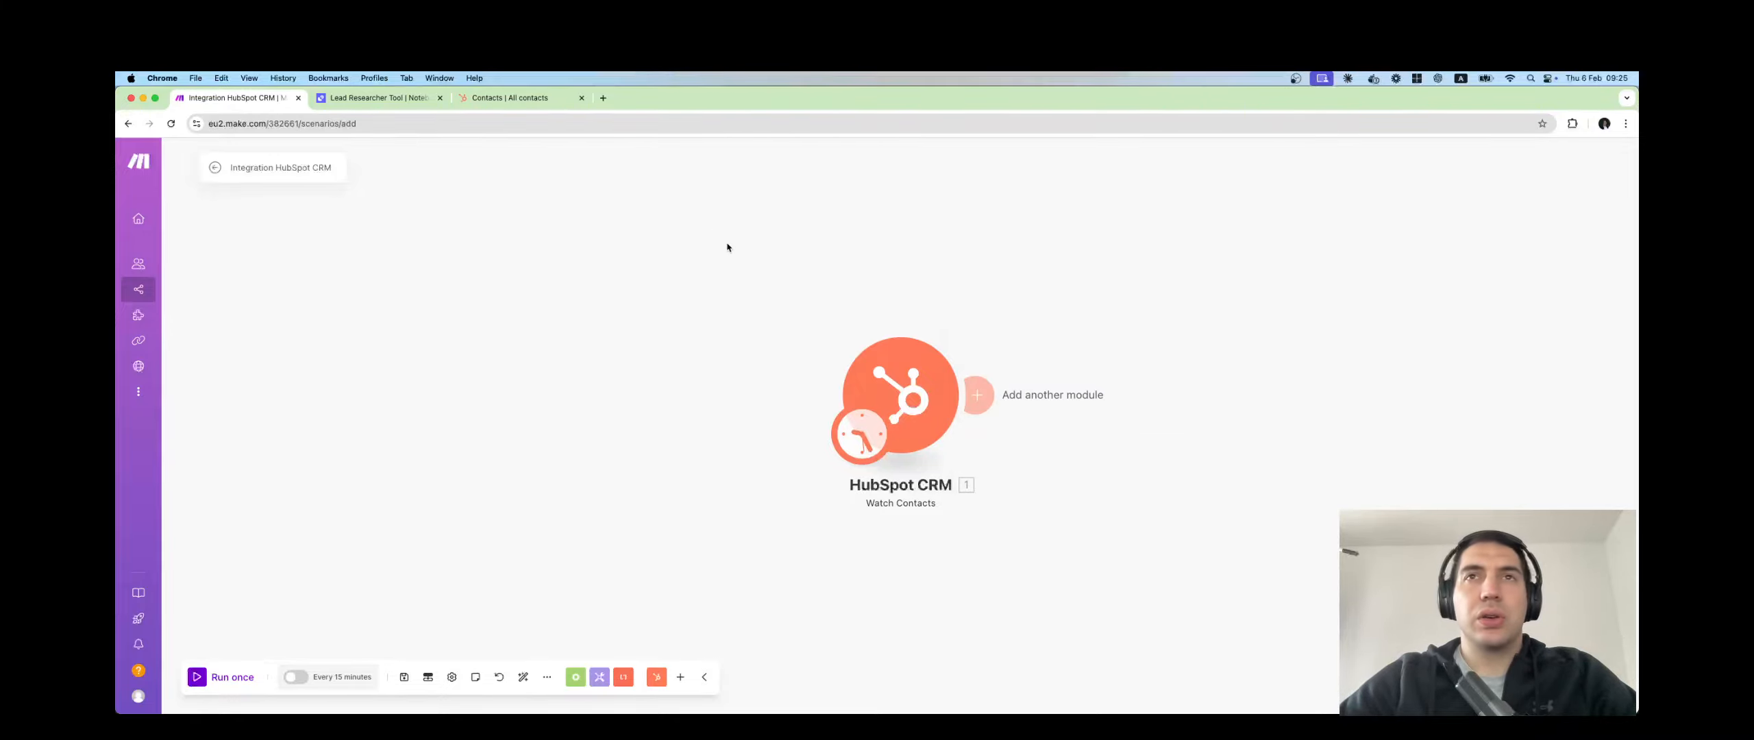
{"action": "left_click", "coordinate": [526, 98]}
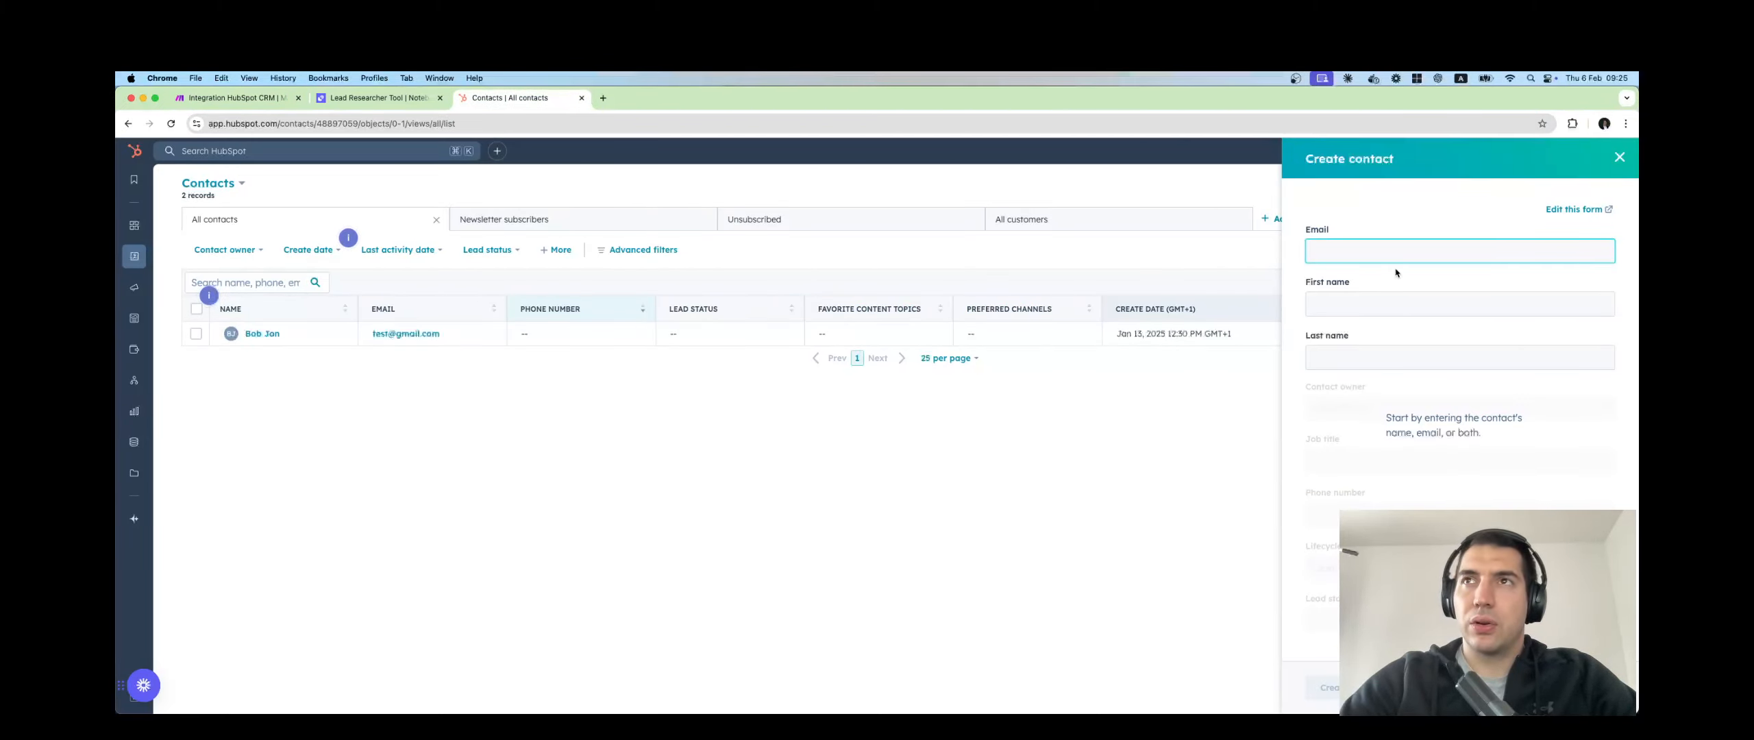
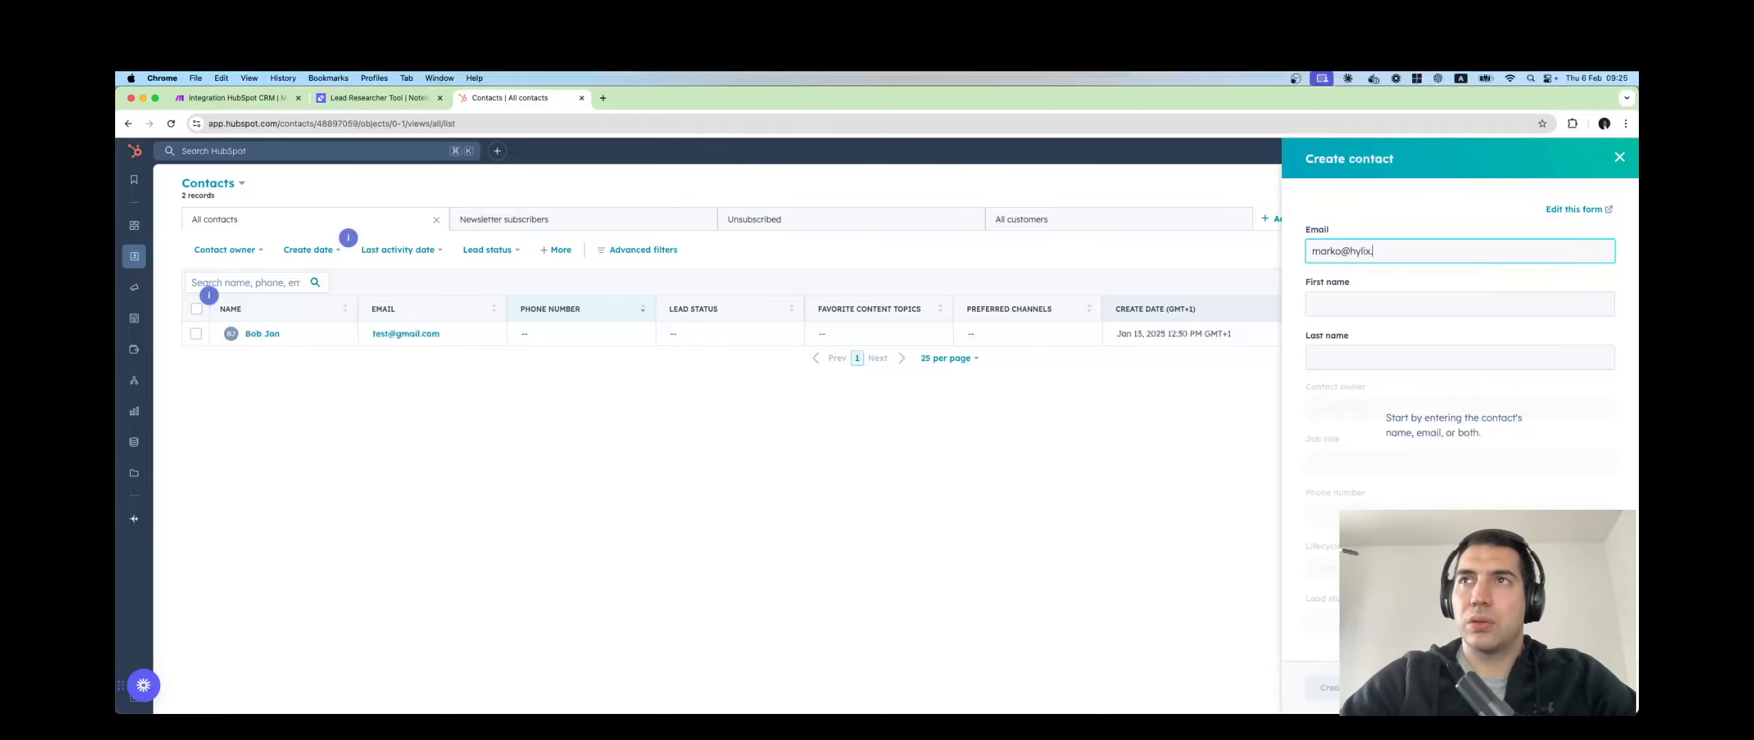
Create a HubSpot contact with a test e-mail address and first name, then return to Make.
{"action": "key", "text": "Tab"}
{"action": "type", "text": "Ma"}
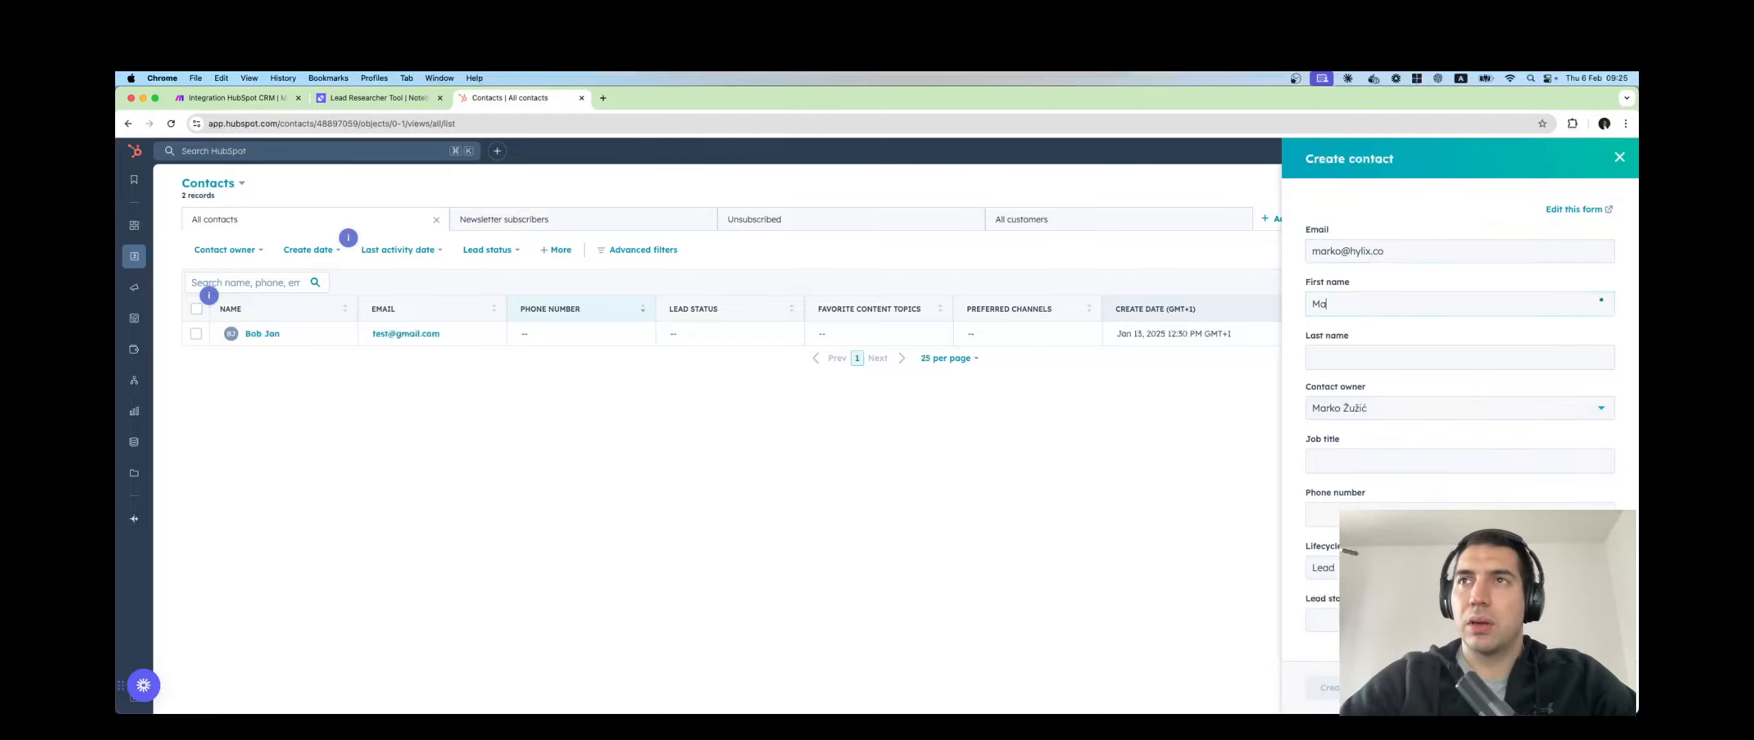
{"action": "type", "text": "rko"}
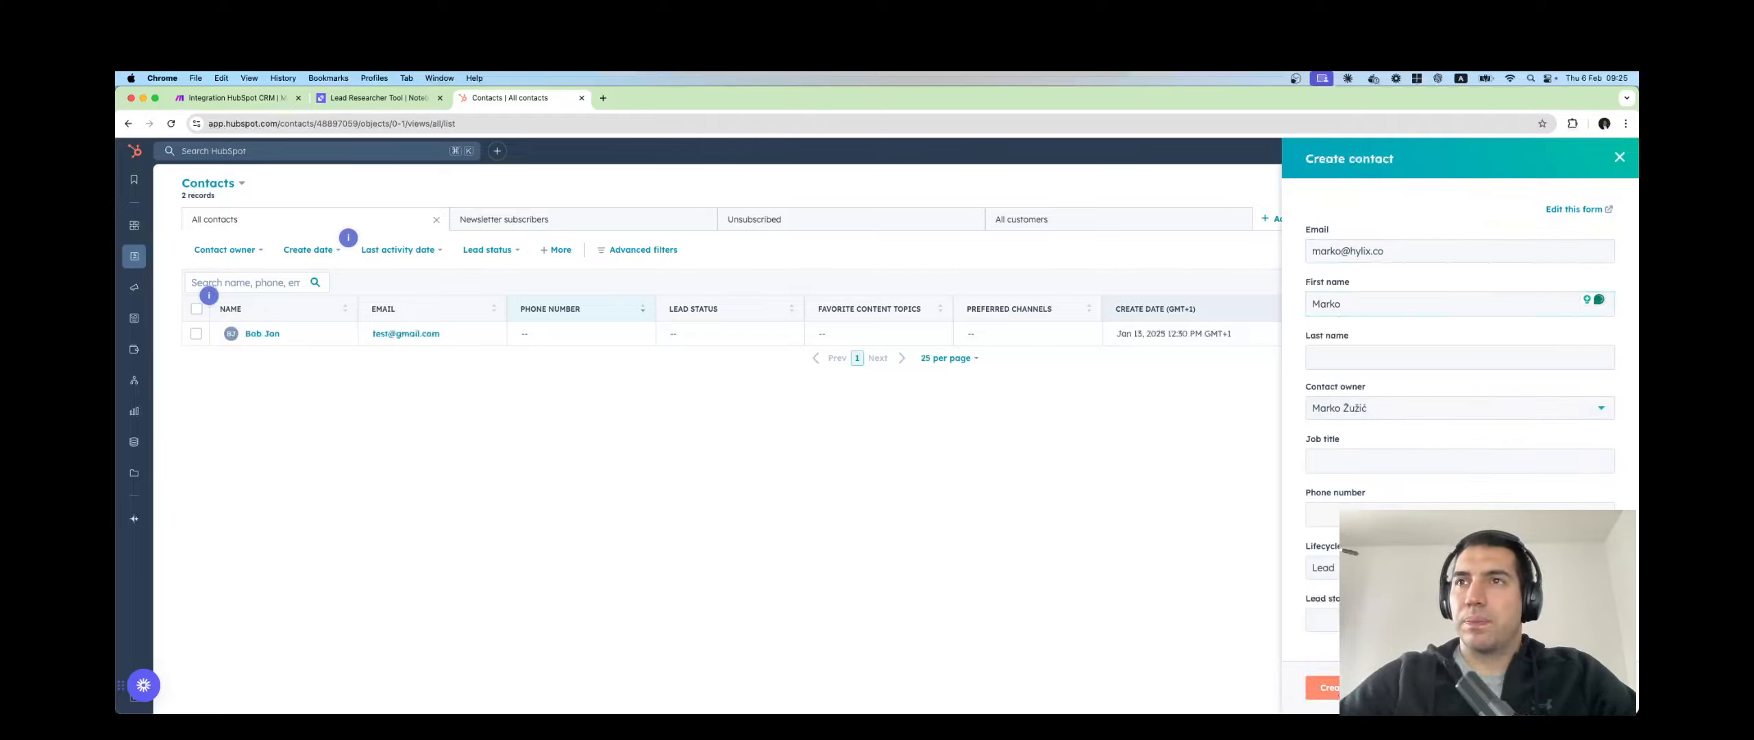
{"action": "key", "text": "Return"}
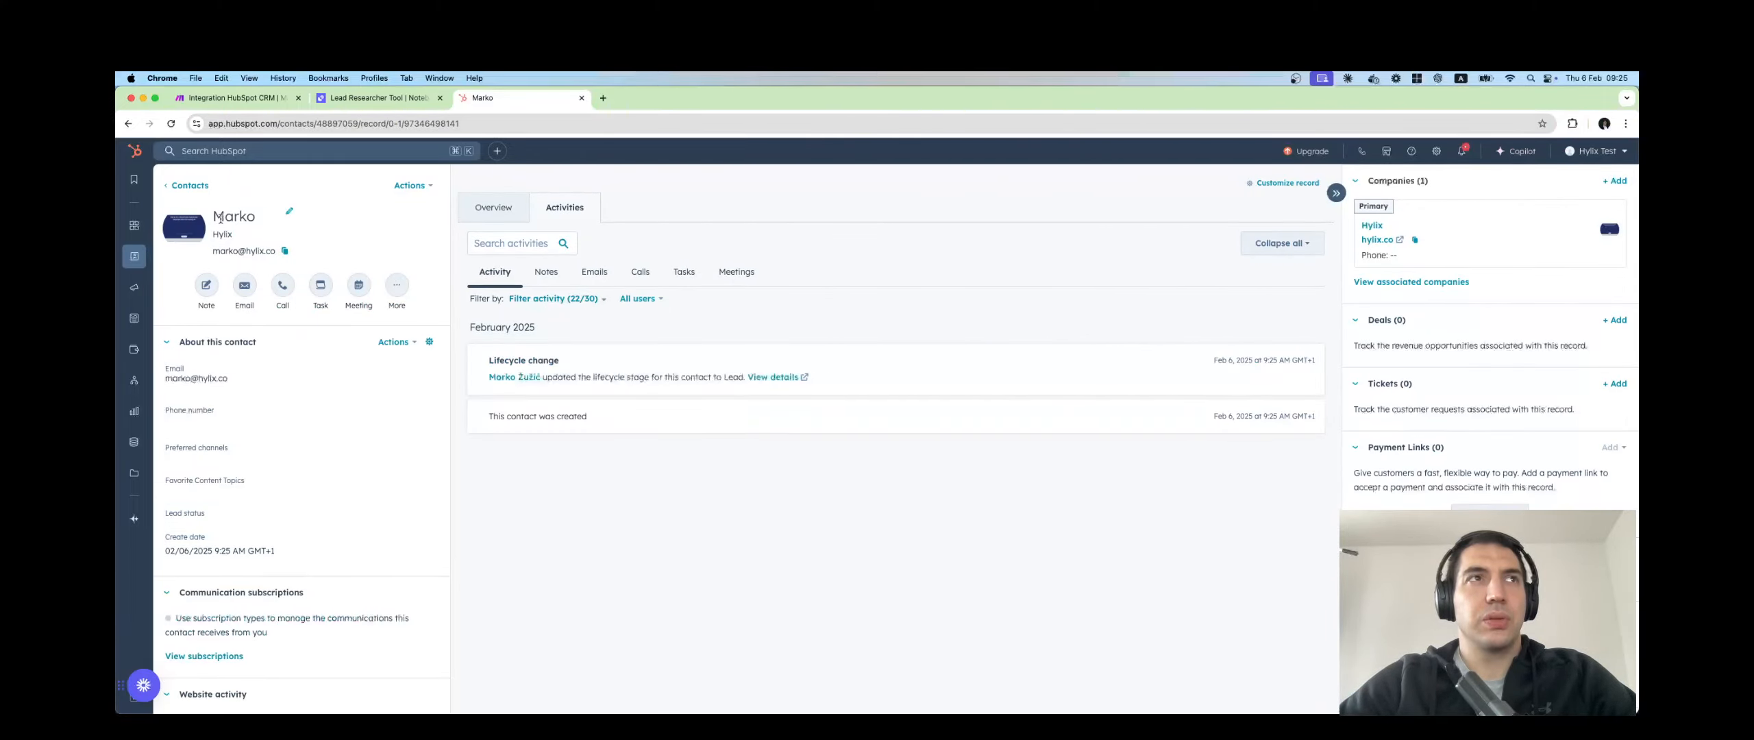
{"action": "left_click", "coordinate": [212, 99]}
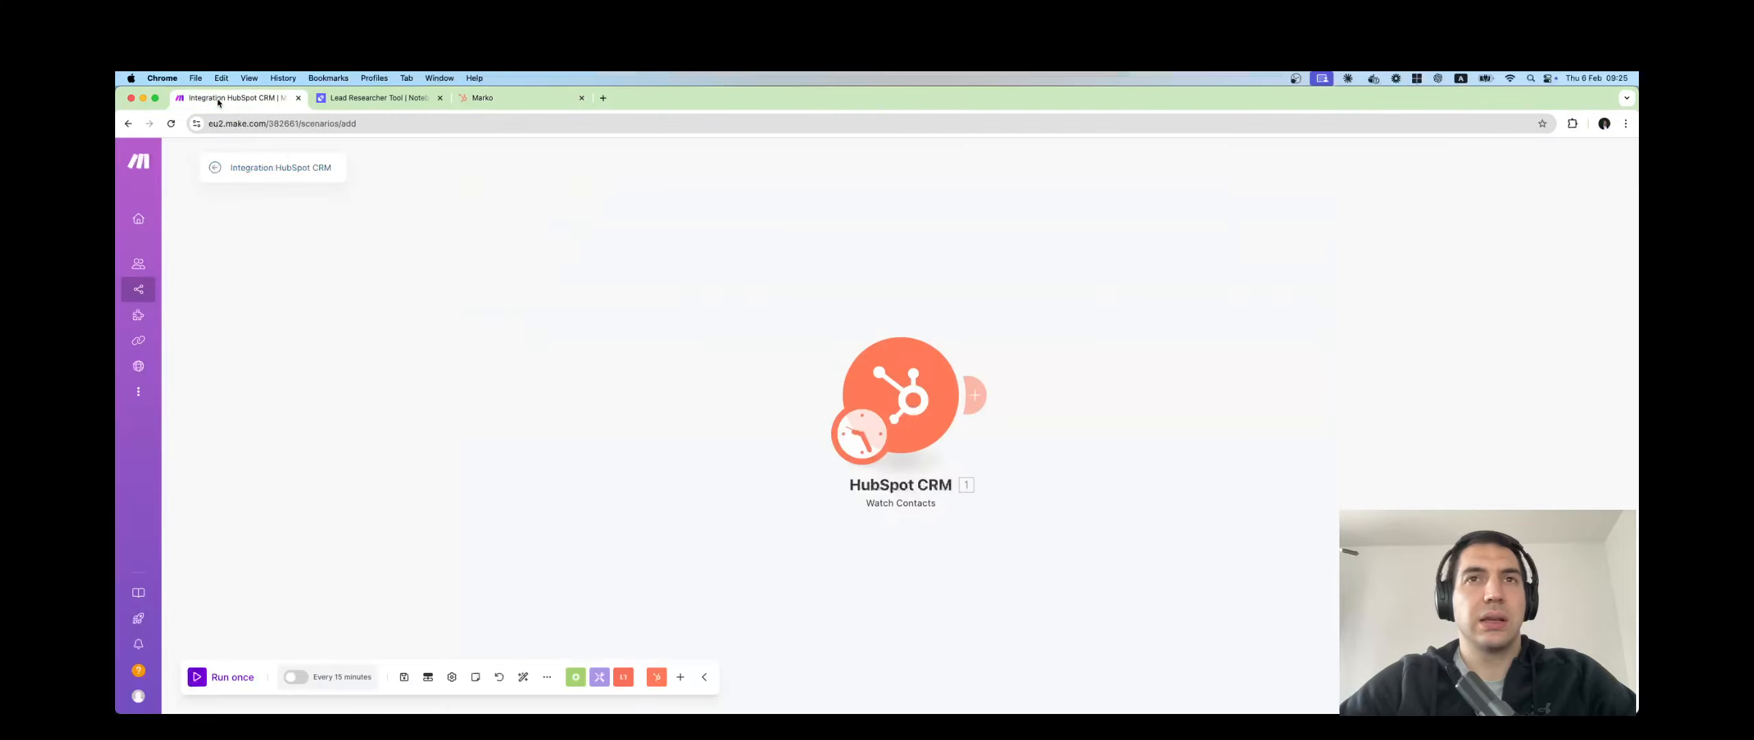
Run the scenario once, check the fetched contact's properties, then add a module after the trigger.
{"action": "left_click", "coordinate": [257, 677]}
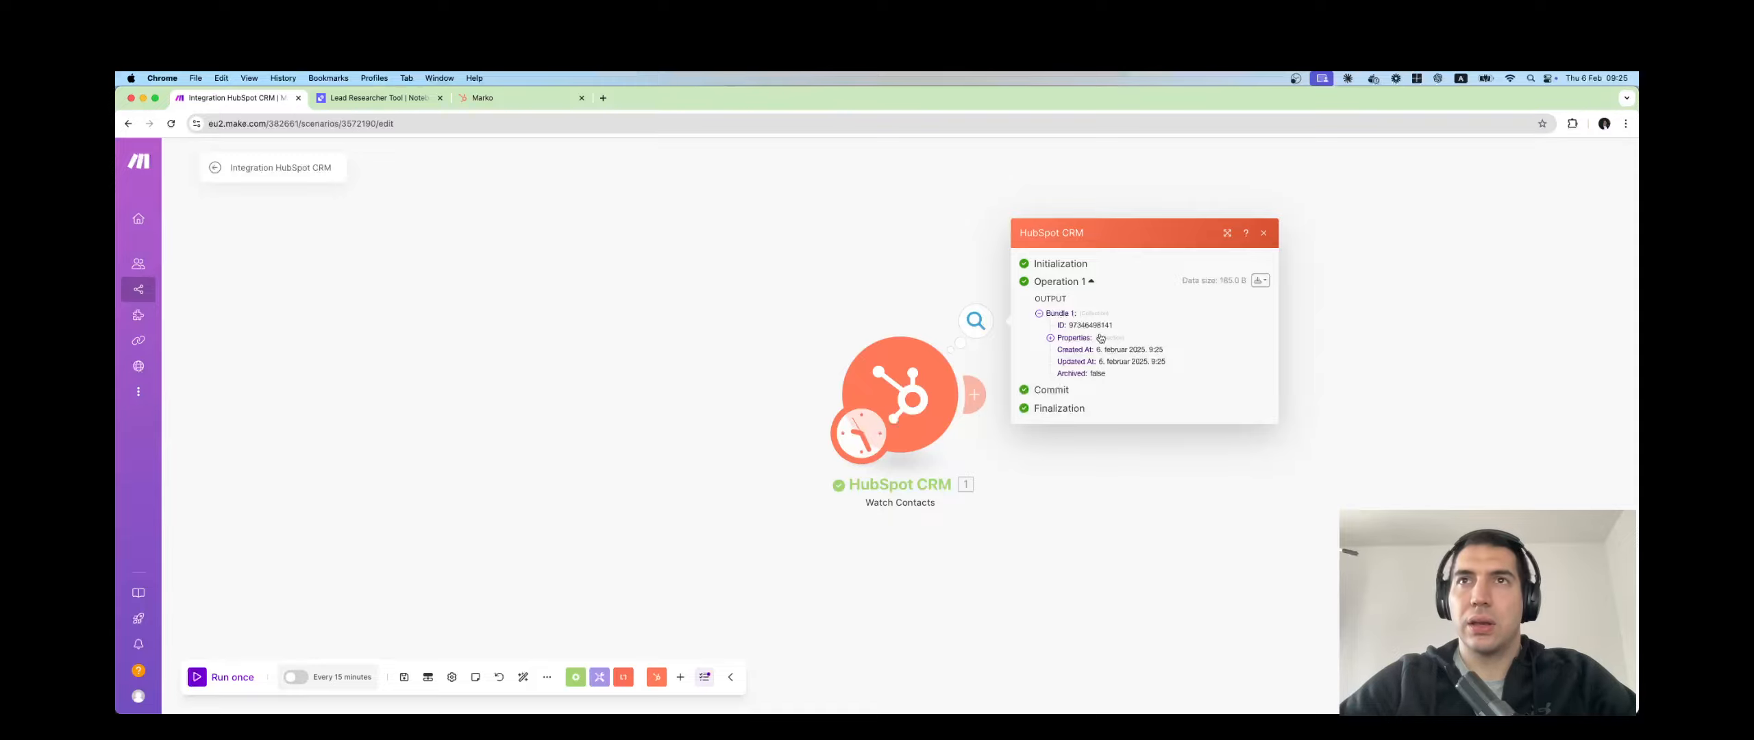
{"action": "left_click", "coordinate": [1054, 338]}
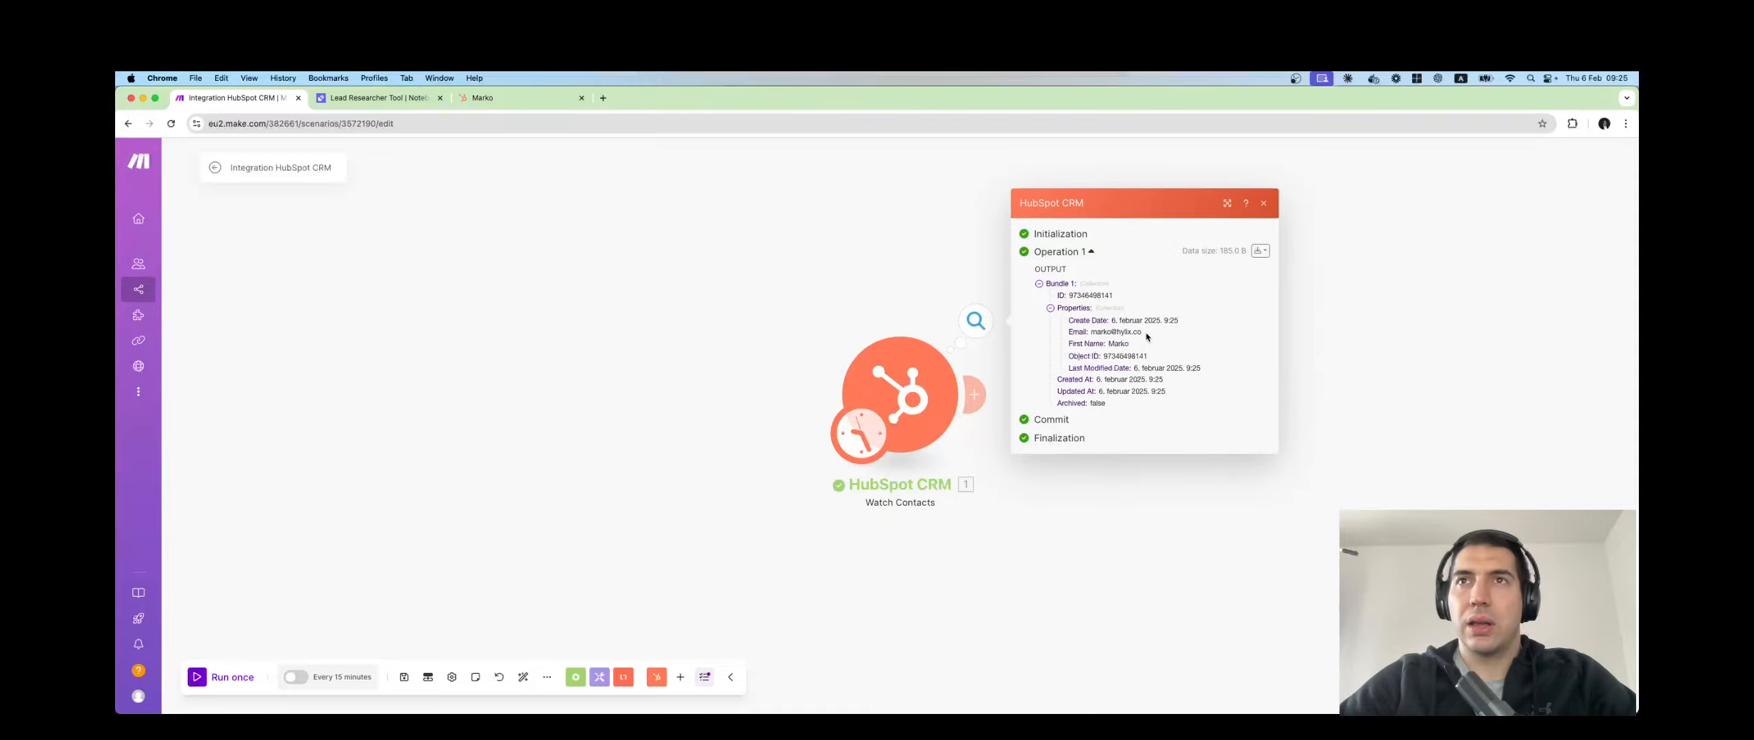
{"action": "left_click_drag", "start_coordinate": [1147, 336], "coordinate": [1110, 343]}
{"action": "left_click", "coordinate": [947, 288]}
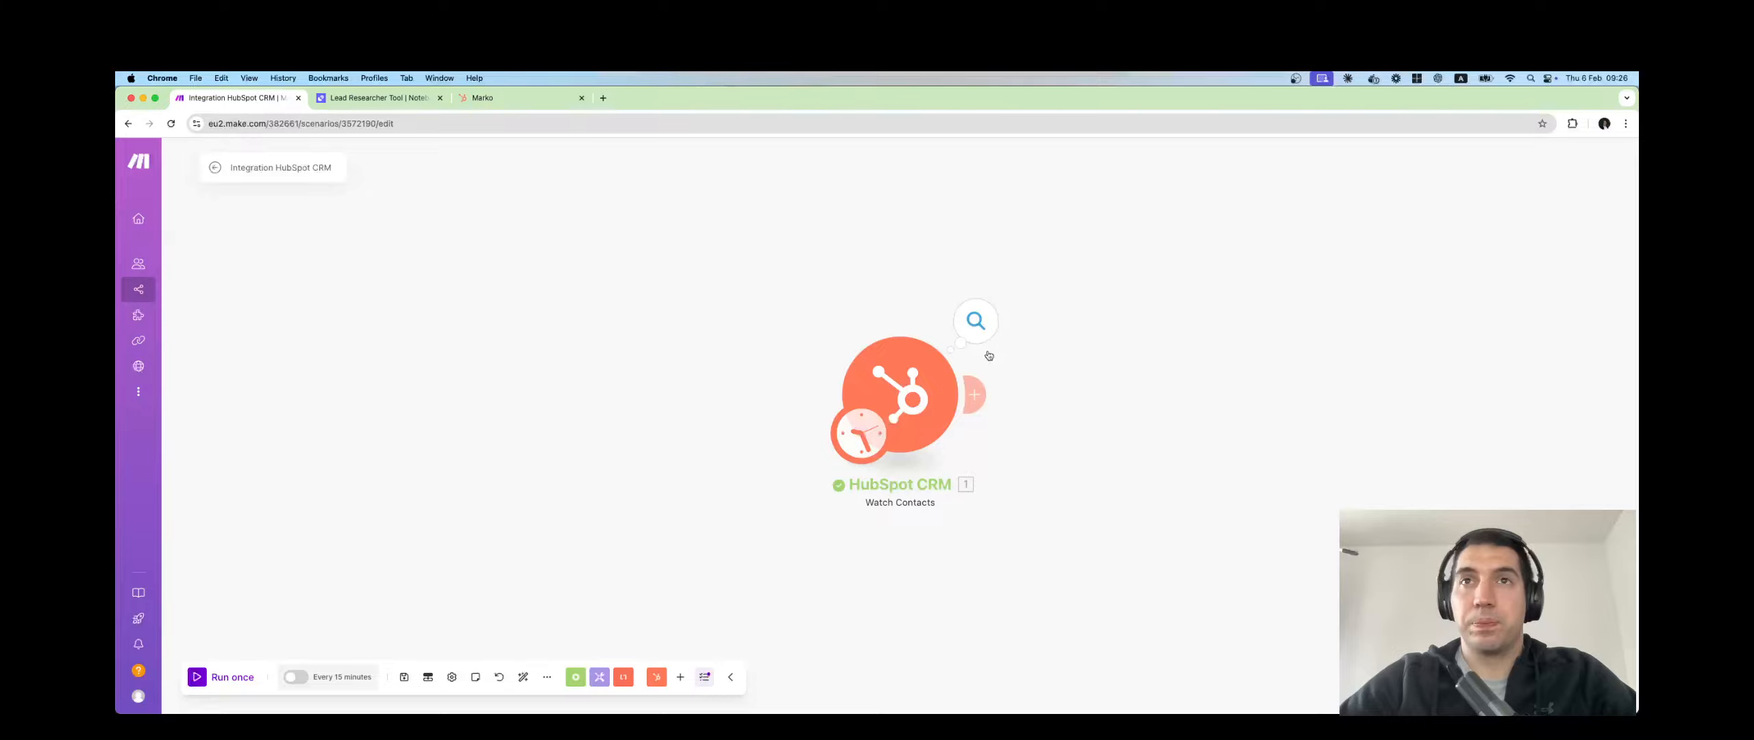
{"action": "left_click", "coordinate": [982, 395]}
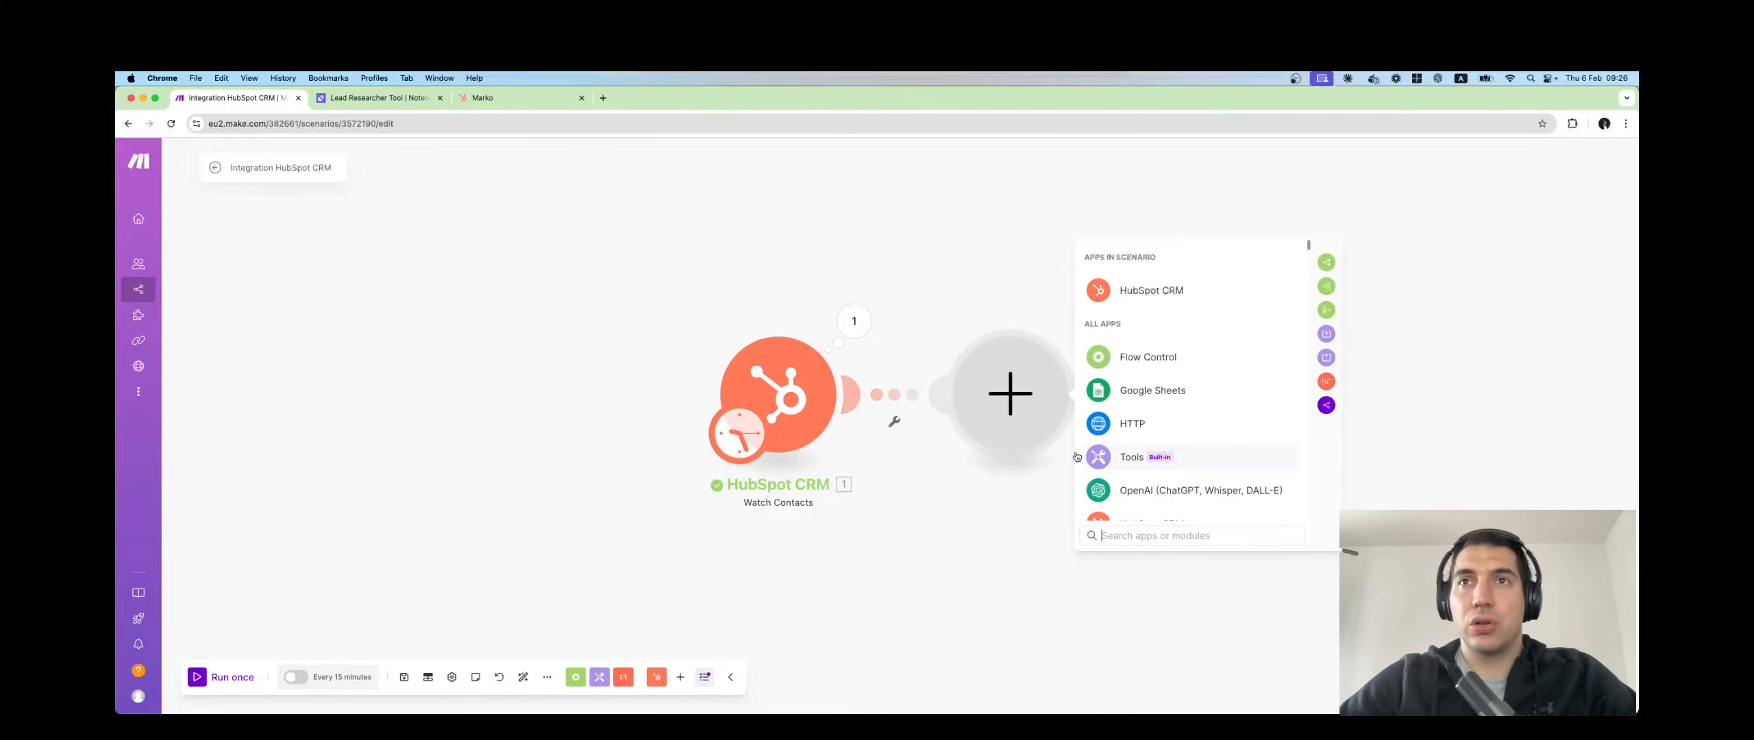
Replace the 'rele' app search with 'http' and add HTTP > Make a request.
{"action": "type", "text": "rele"}
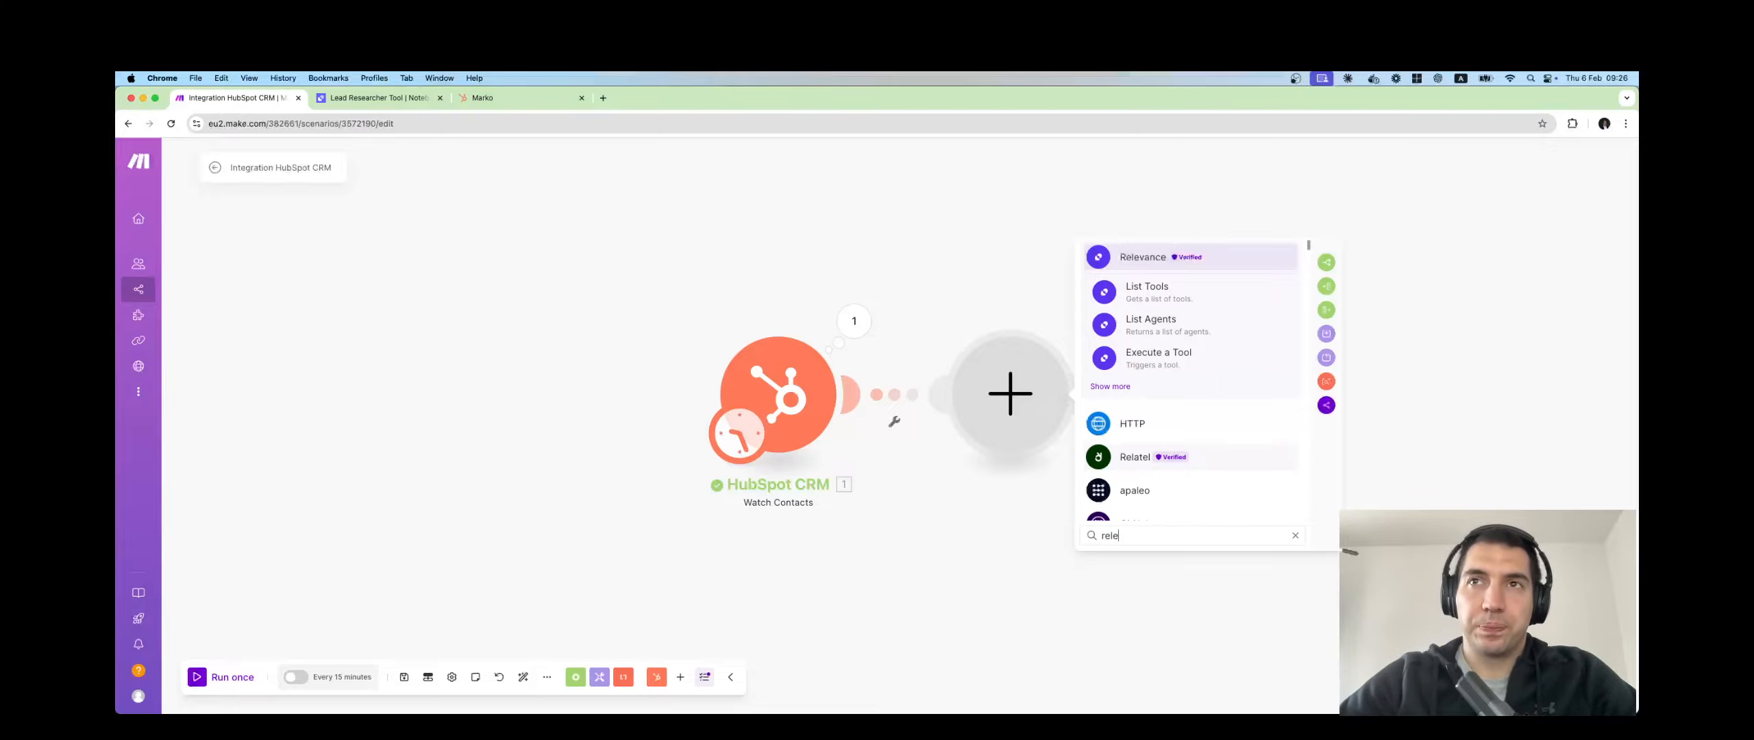
{"action": "key", "text": "BackSpace"}
{"action": "key", "text": "BackSpace"}
{"action": "key", "text": "BackSpace"}
{"action": "key", "text": "BackSpace"}
{"action": "type", "text": "http"}
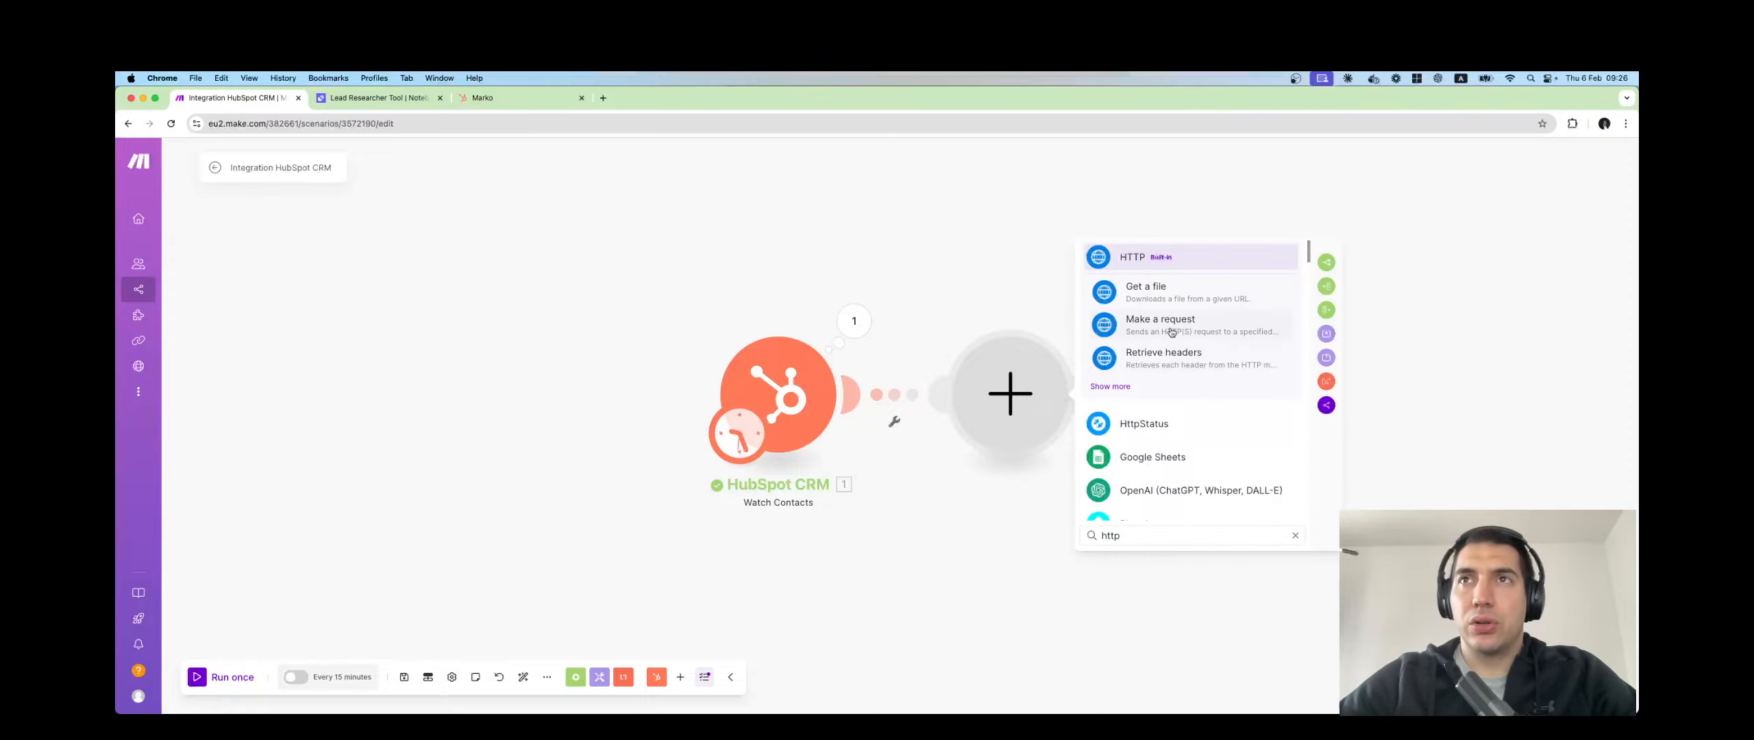
{"action": "left_click", "coordinate": [1172, 332]}
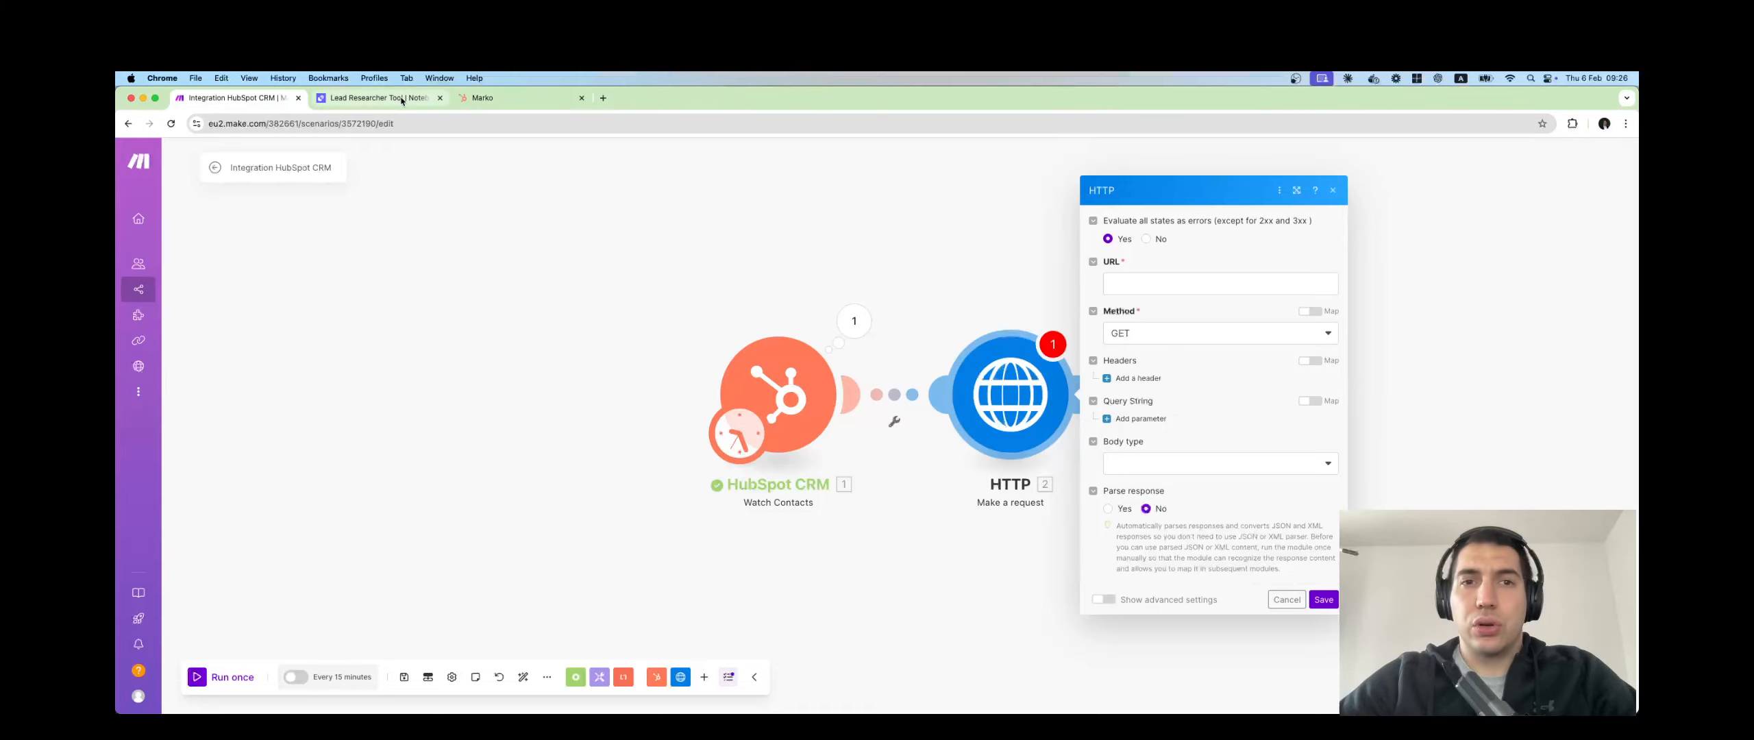
Switch to the Relevance AI Lead Researcher Tool tab.
{"action": "left_click", "coordinate": [377, 98]}
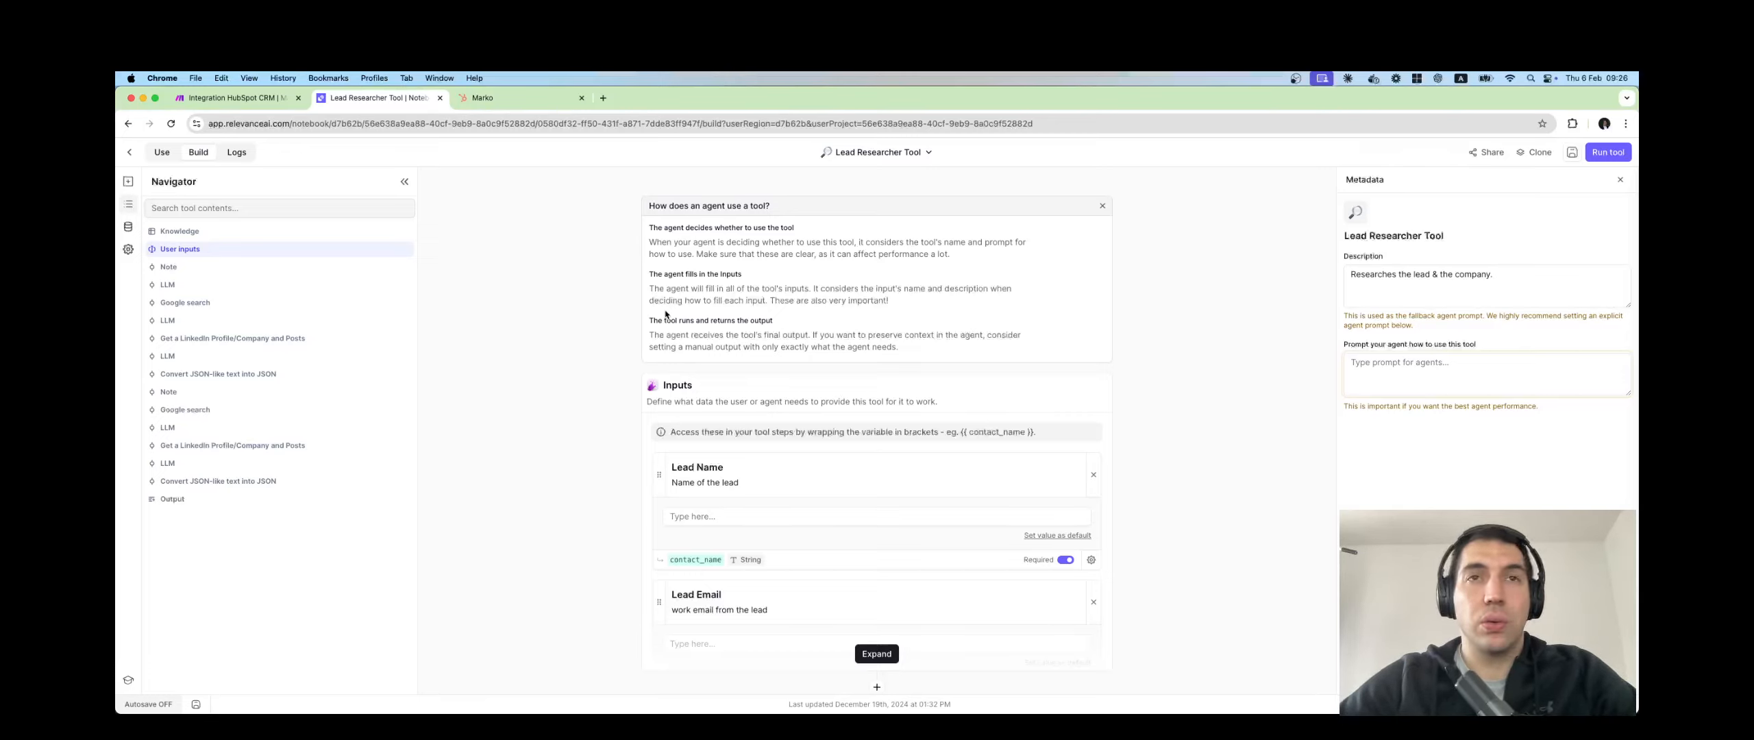
{"action": "scroll", "coordinate": [615, 379], "scroll_direction": "down", "scroll_amount": 3}
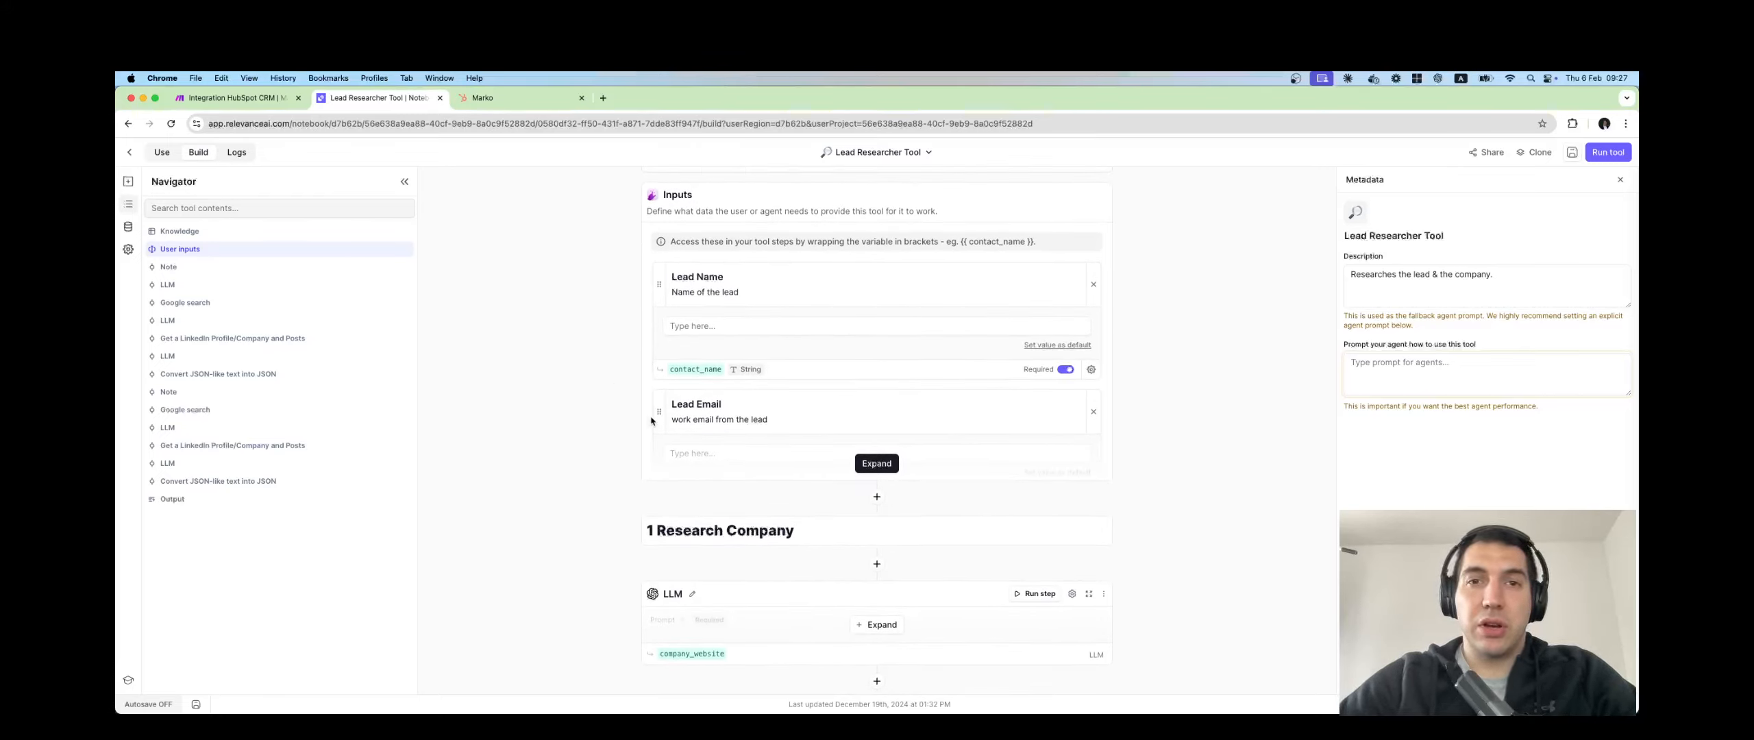
{"action": "scroll", "coordinate": [651, 421], "scroll_direction": "down", "scroll_amount": 3}
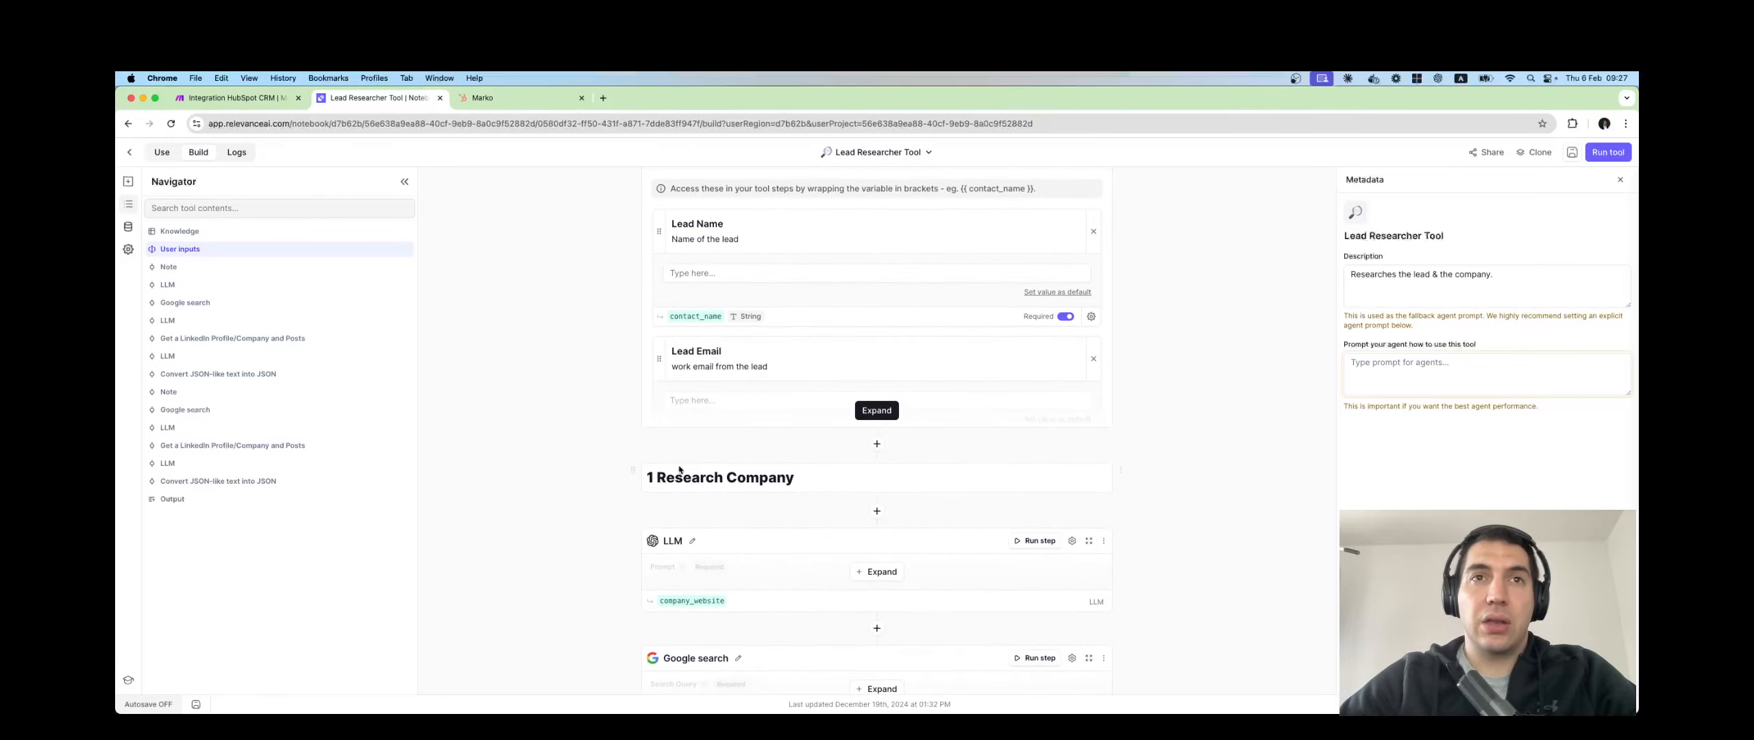
{"action": "scroll", "coordinate": [712, 507], "scroll_direction": "down", "scroll_amount": 1}
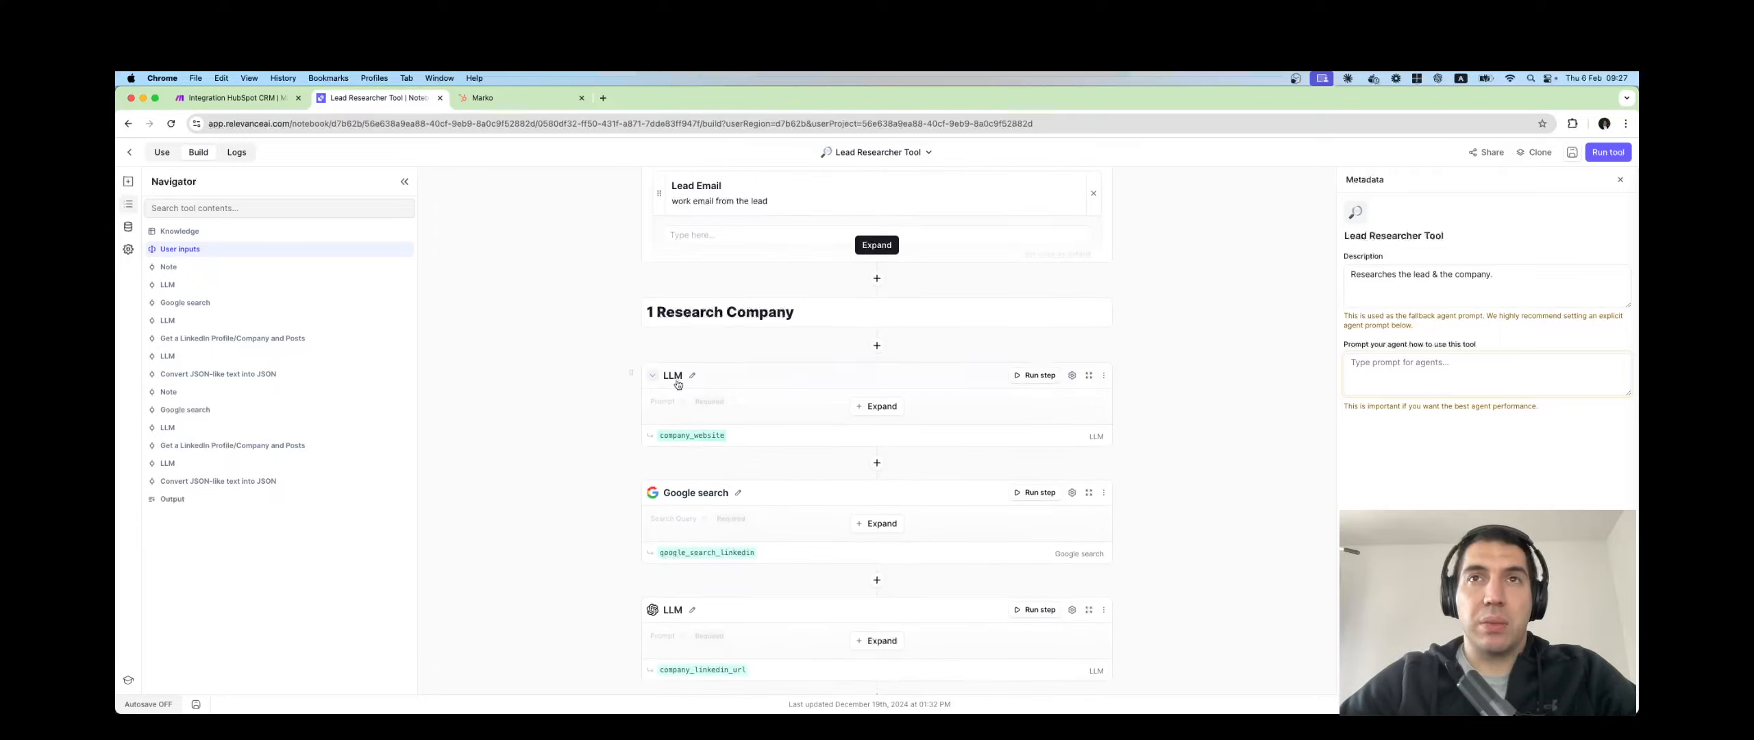
{"action": "scroll", "coordinate": [632, 394], "scroll_direction": "down", "scroll_amount": 2}
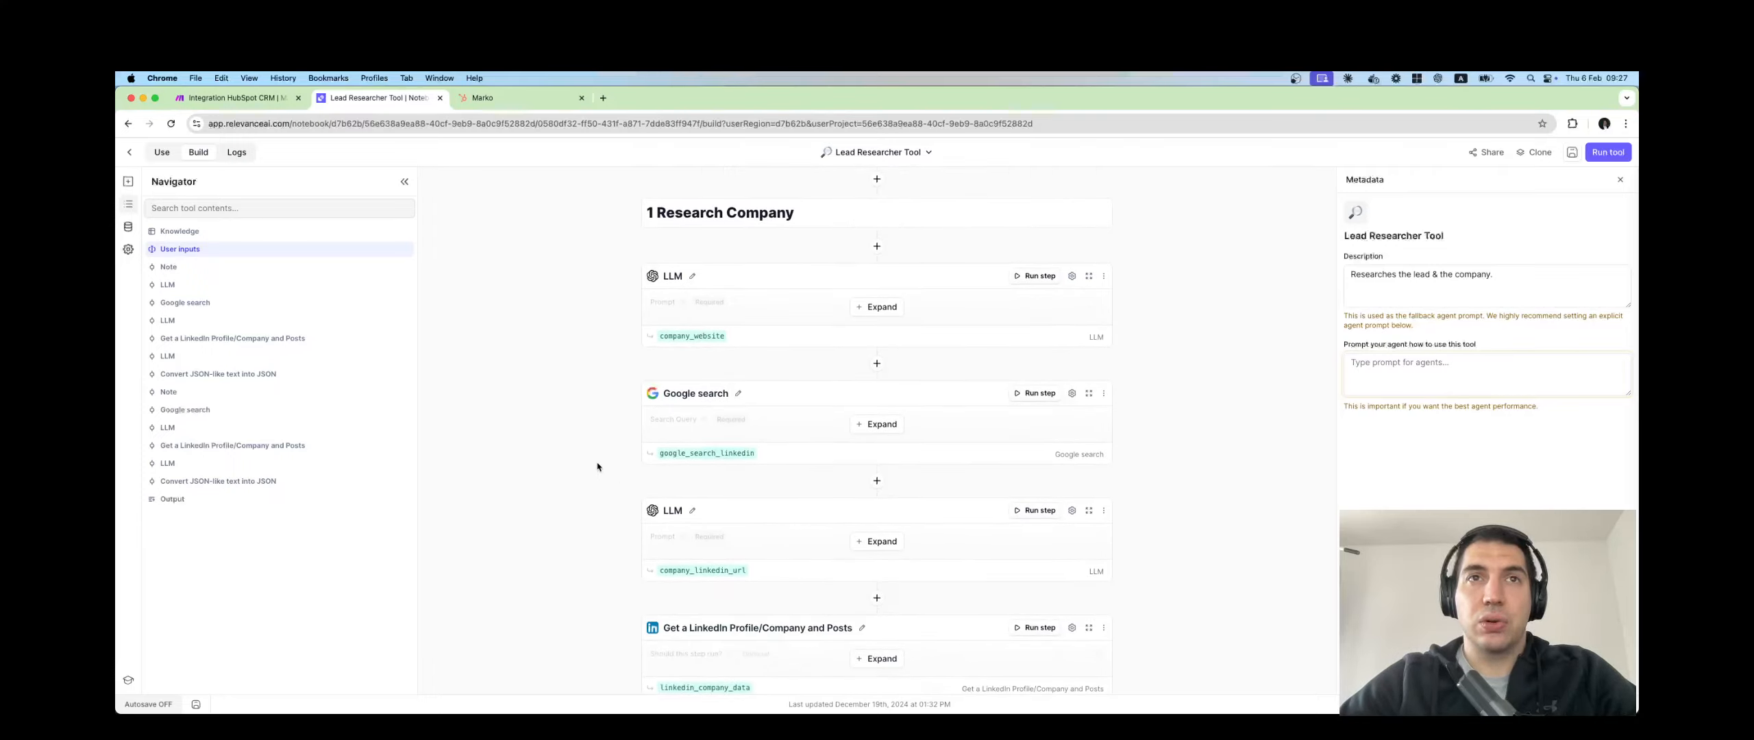
{"action": "scroll", "coordinate": [597, 467], "scroll_direction": "down", "scroll_amount": 3}
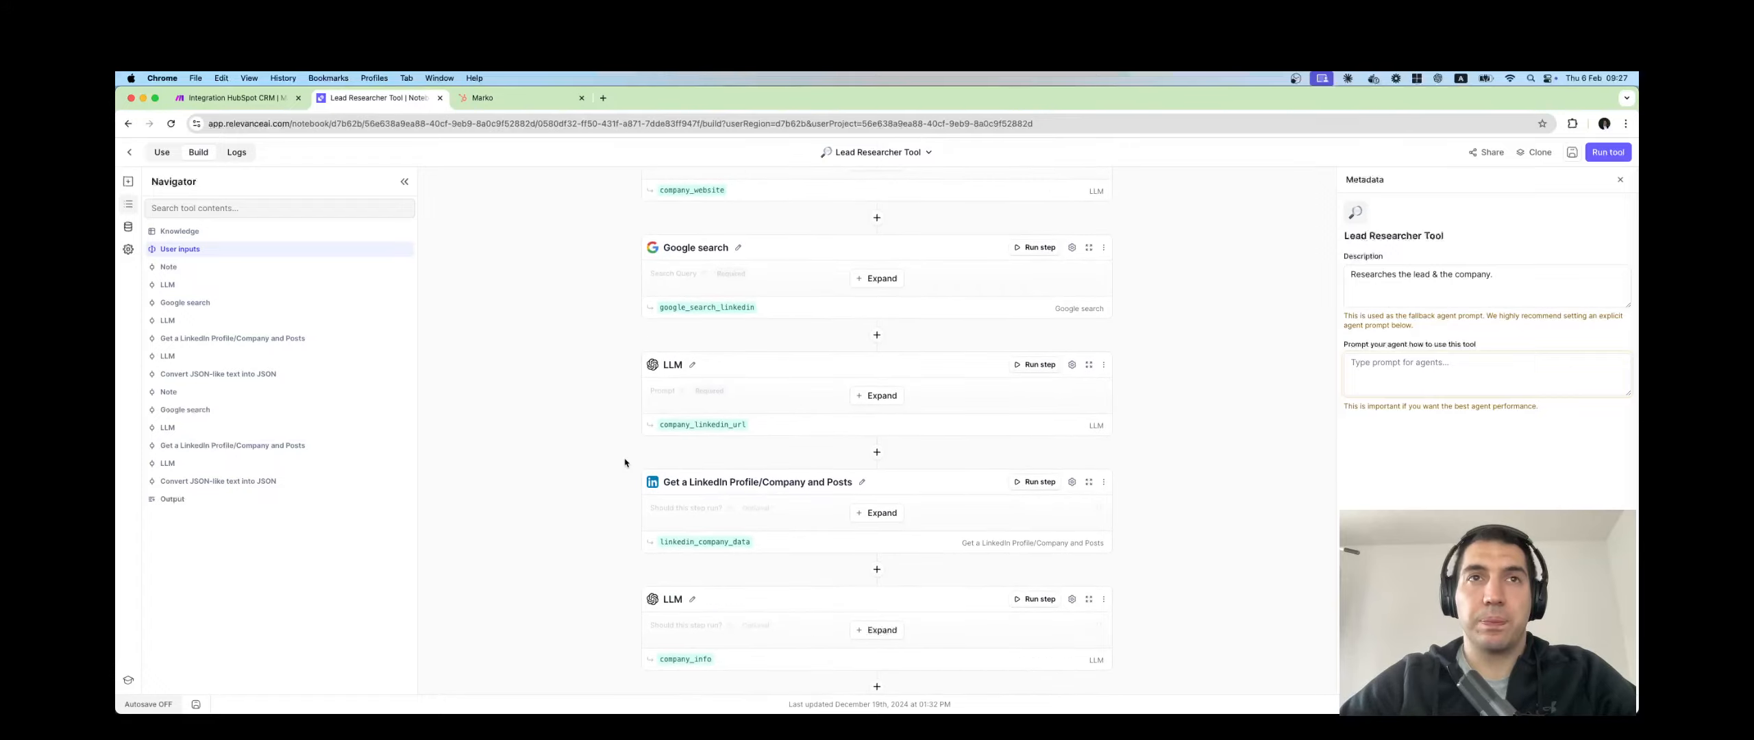
{"action": "scroll", "coordinate": [625, 463], "scroll_direction": "down", "scroll_amount": 8}
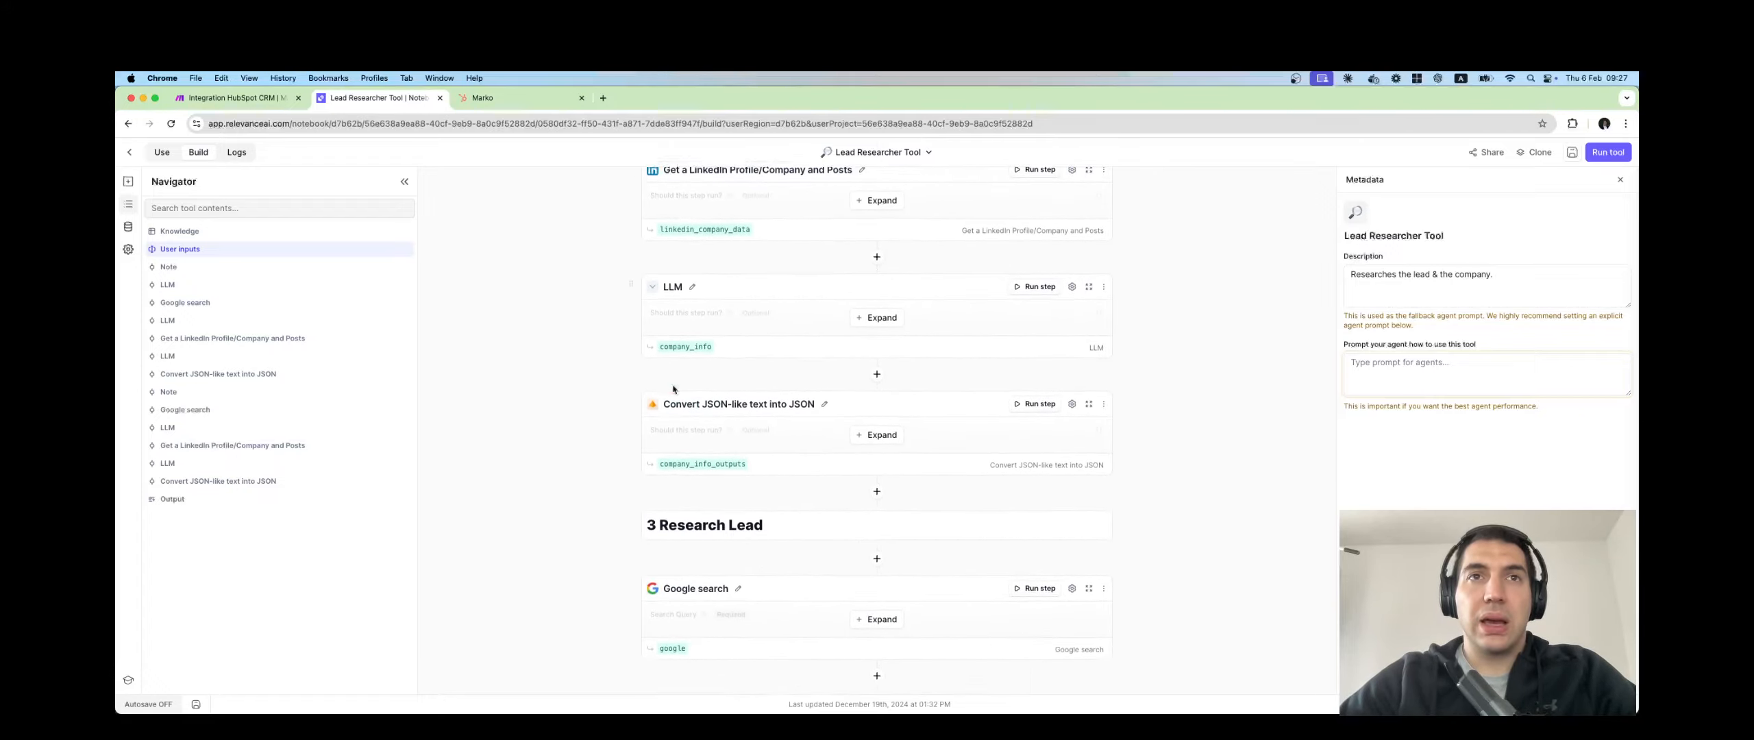
{"action": "scroll", "coordinate": [673, 390], "scroll_direction": "down", "scroll_amount": 10}
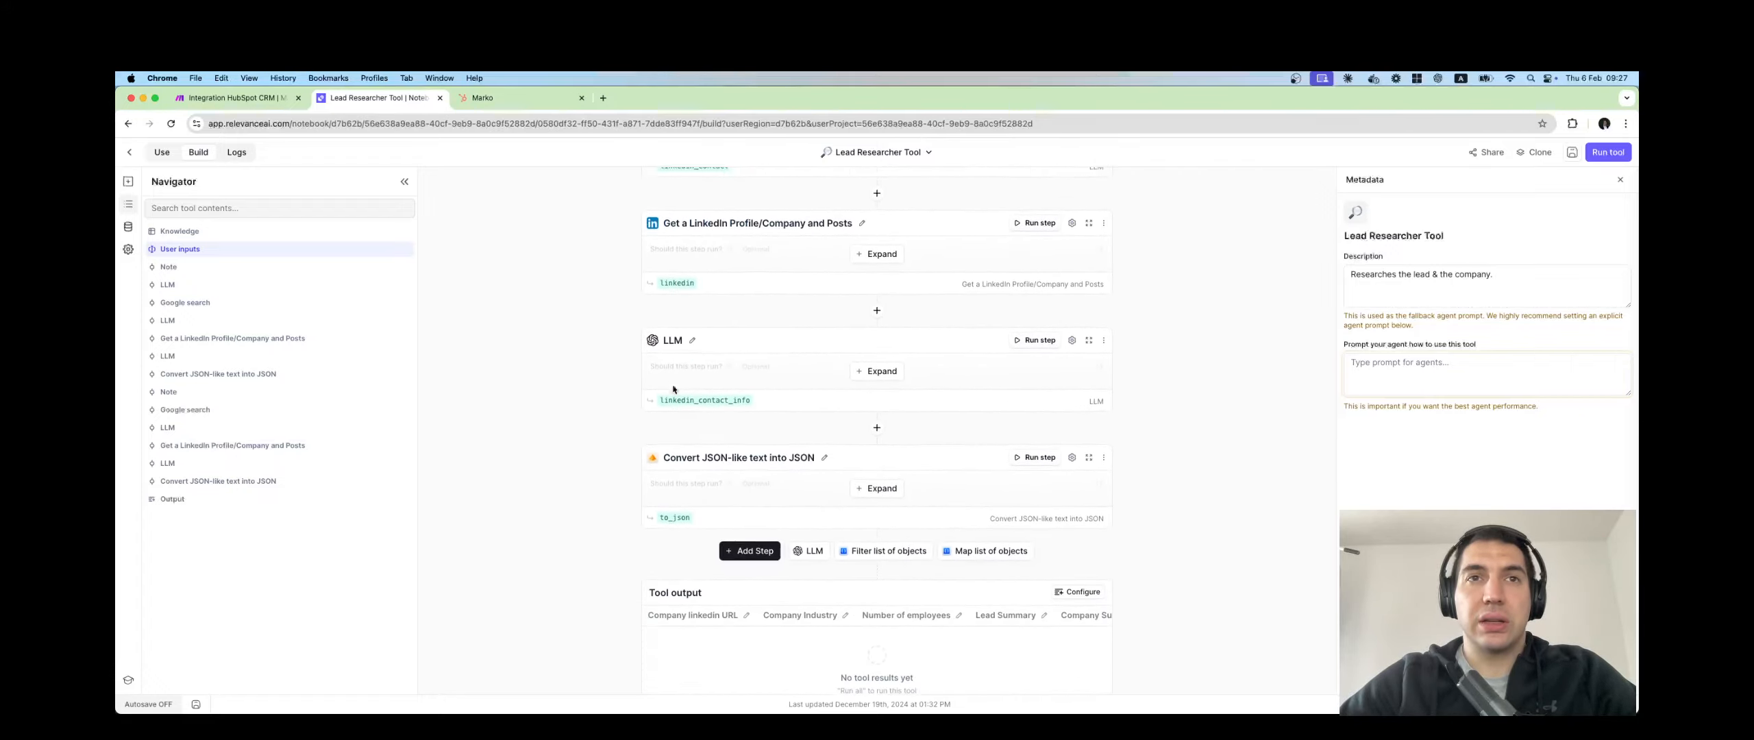
{"action": "scroll", "coordinate": [673, 389], "scroll_direction": "up", "scroll_amount": 20}
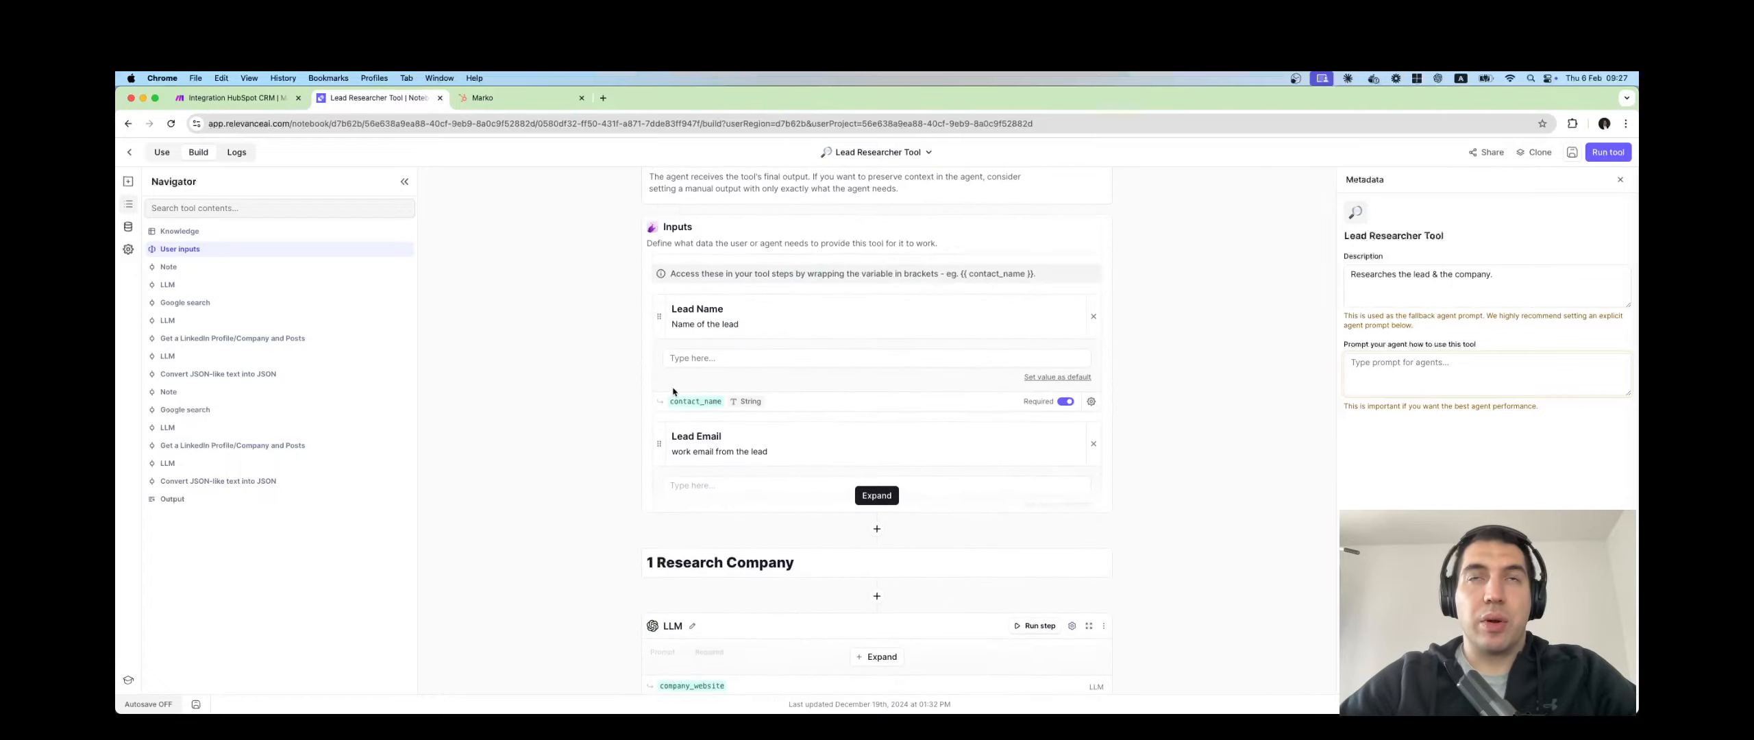
Copy the Lead Researcher Tool's API endpoint URL from its Use > API page, then go back to Make.
{"action": "left_click", "coordinate": [163, 153]}
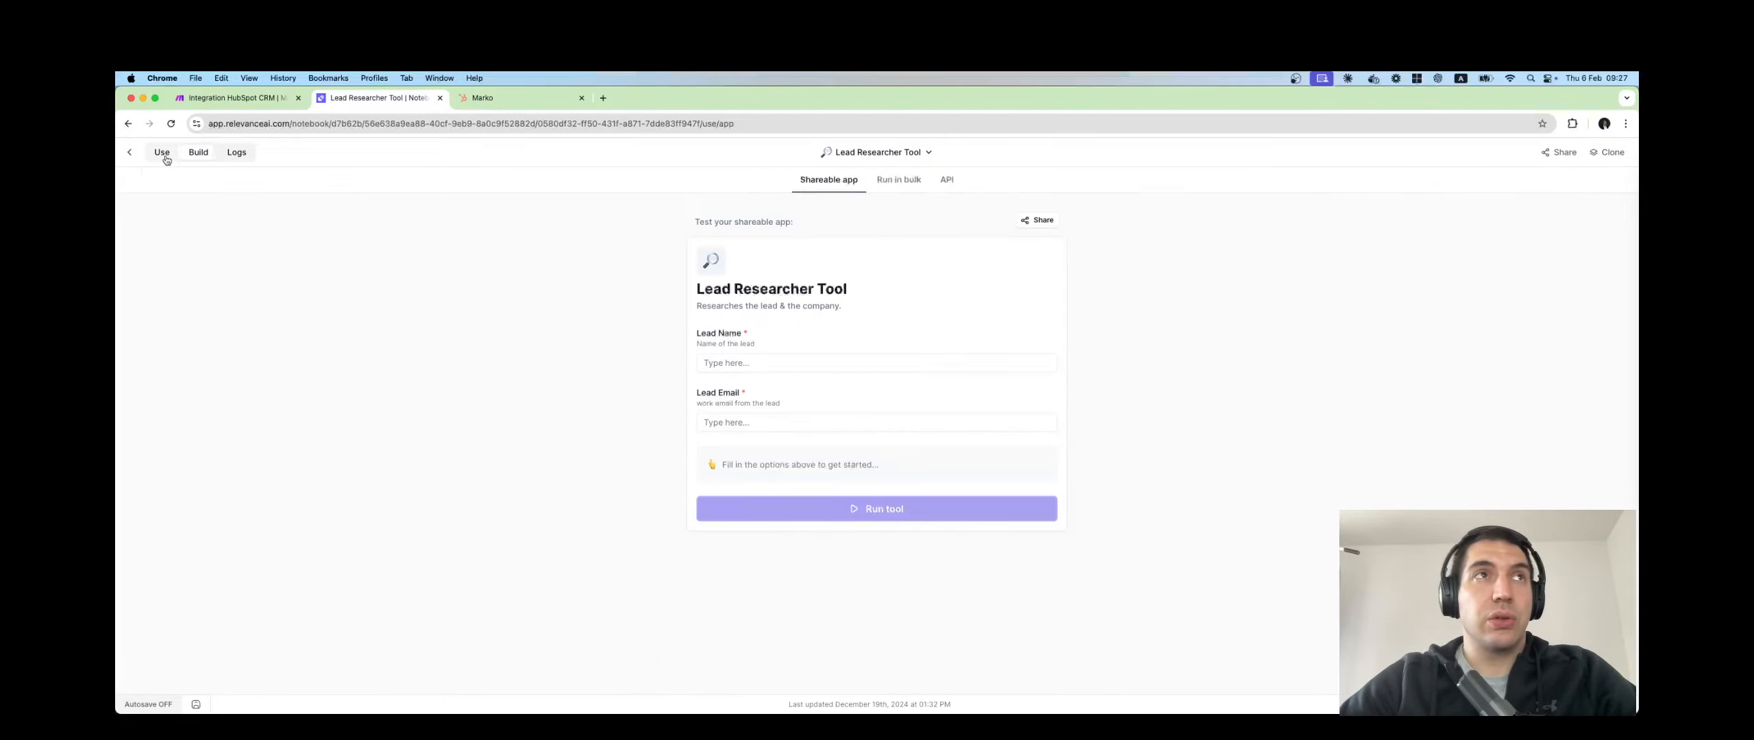
{"action": "left_click", "coordinate": [946, 181]}
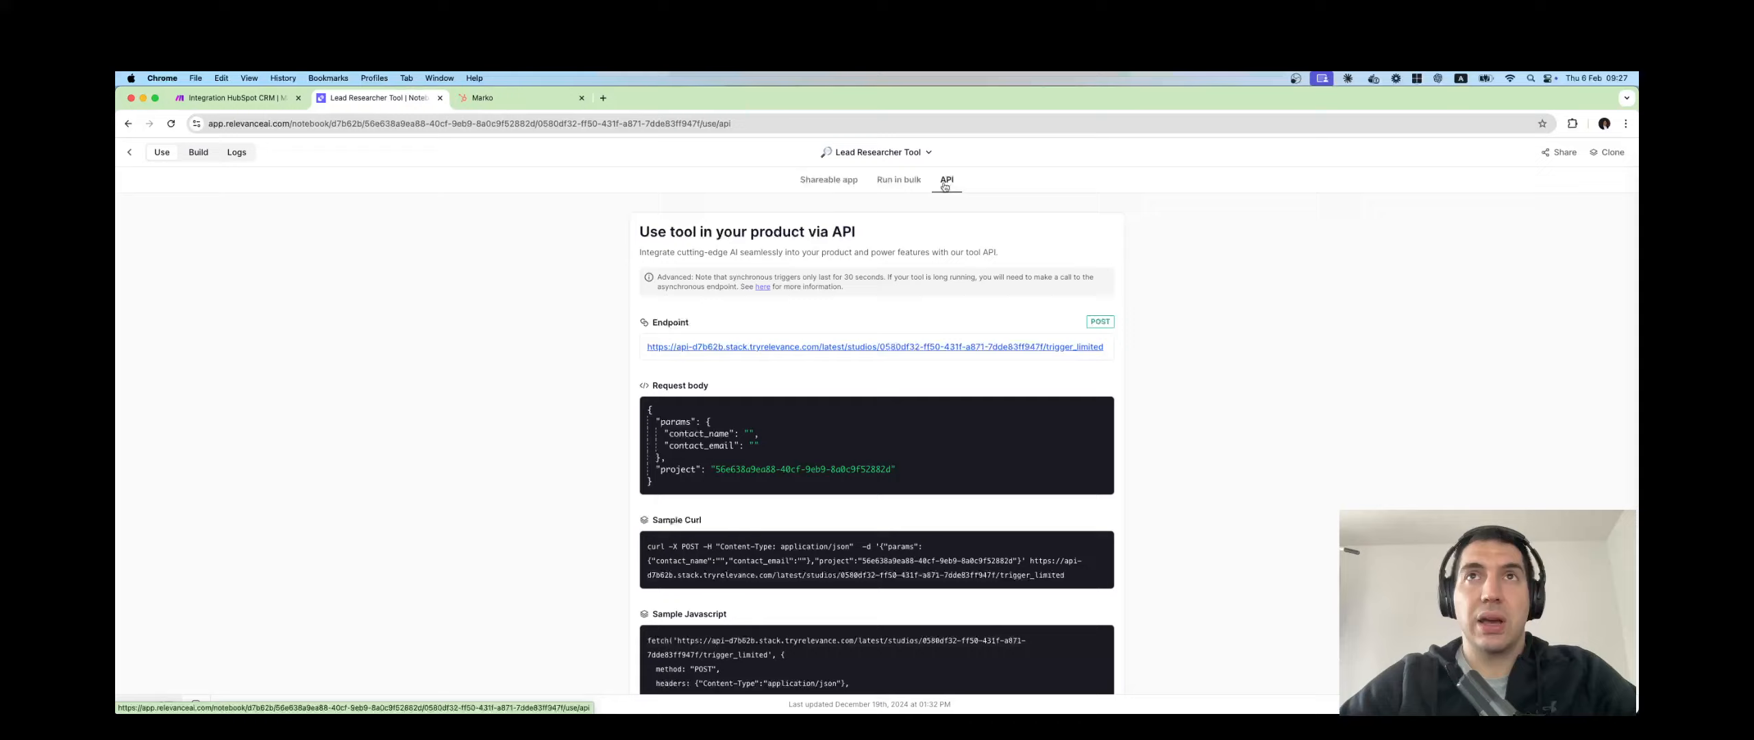
{"action": "scroll", "coordinate": [869, 325], "scroll_direction": "down", "scroll_amount": 2}
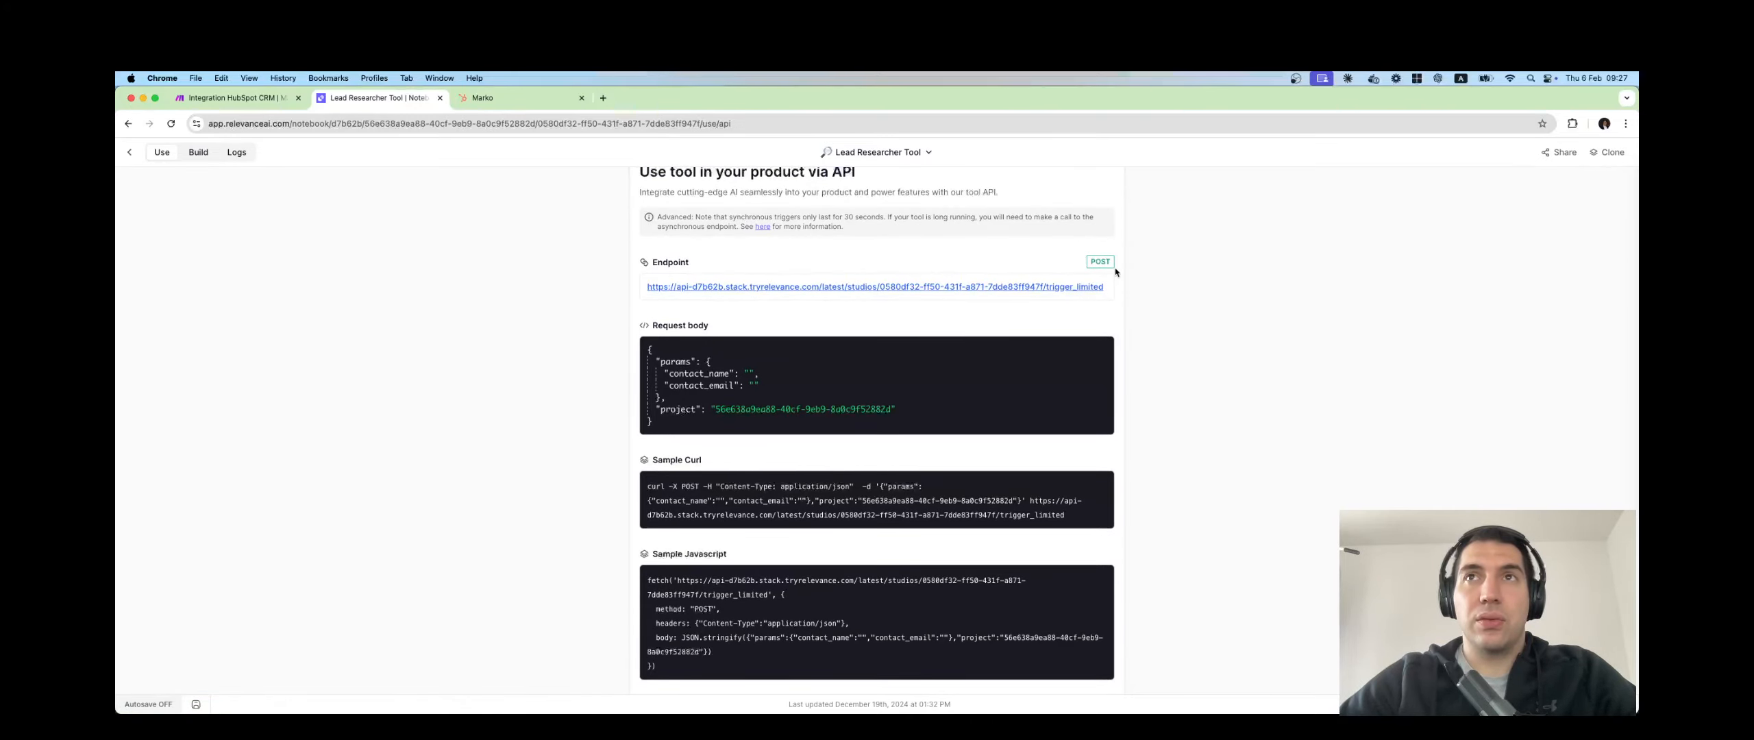
{"action": "left_click", "coordinate": [1098, 287]}
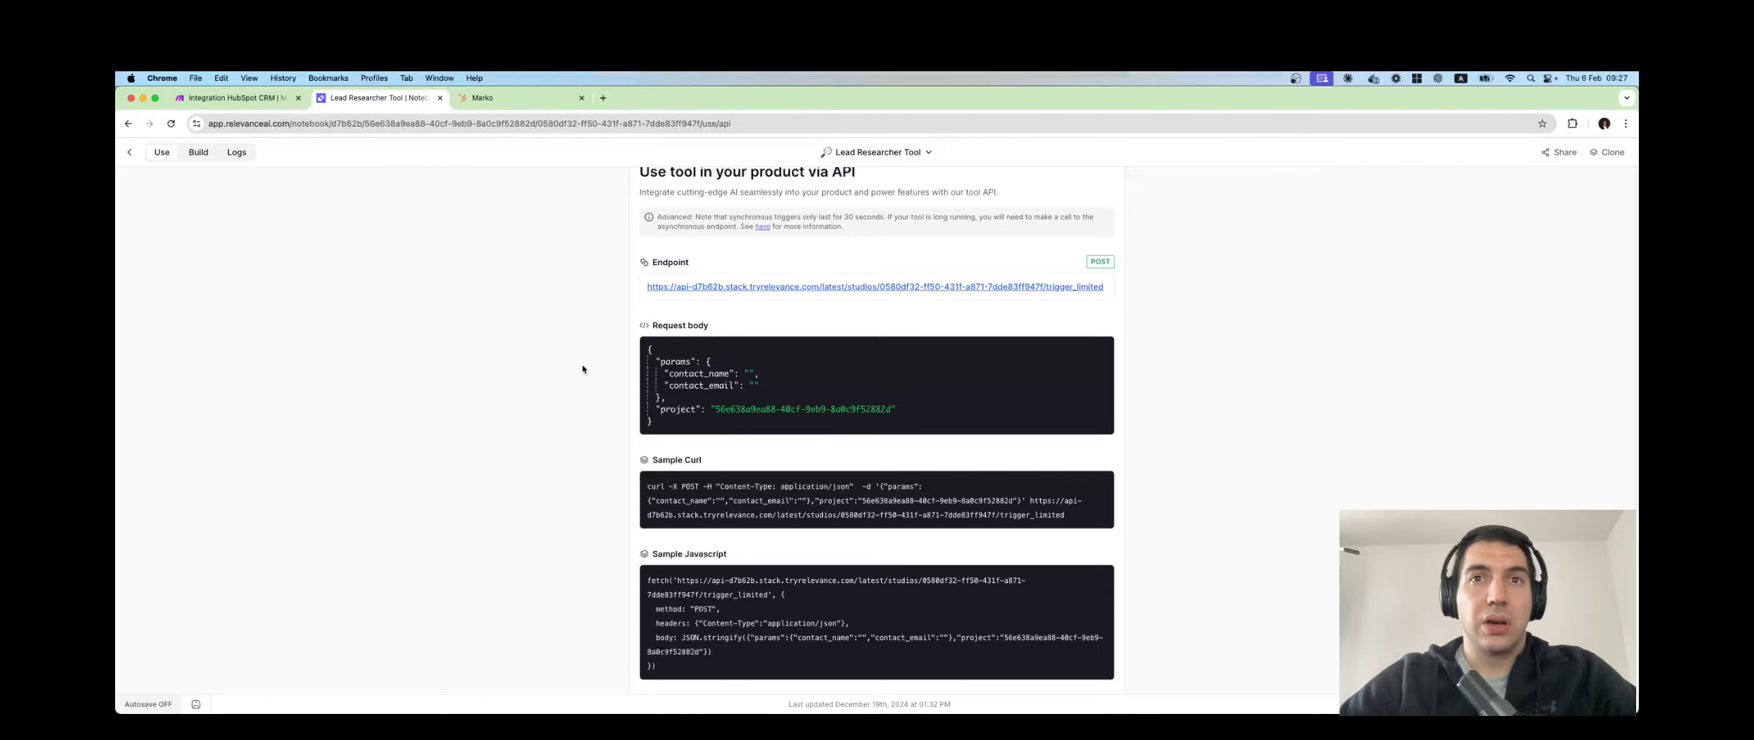
{"action": "scroll", "coordinate": [583, 369], "scroll_direction": "down", "scroll_amount": 5}
{"action": "scroll", "coordinate": [582, 370], "scroll_direction": "up", "scroll_amount": 5}
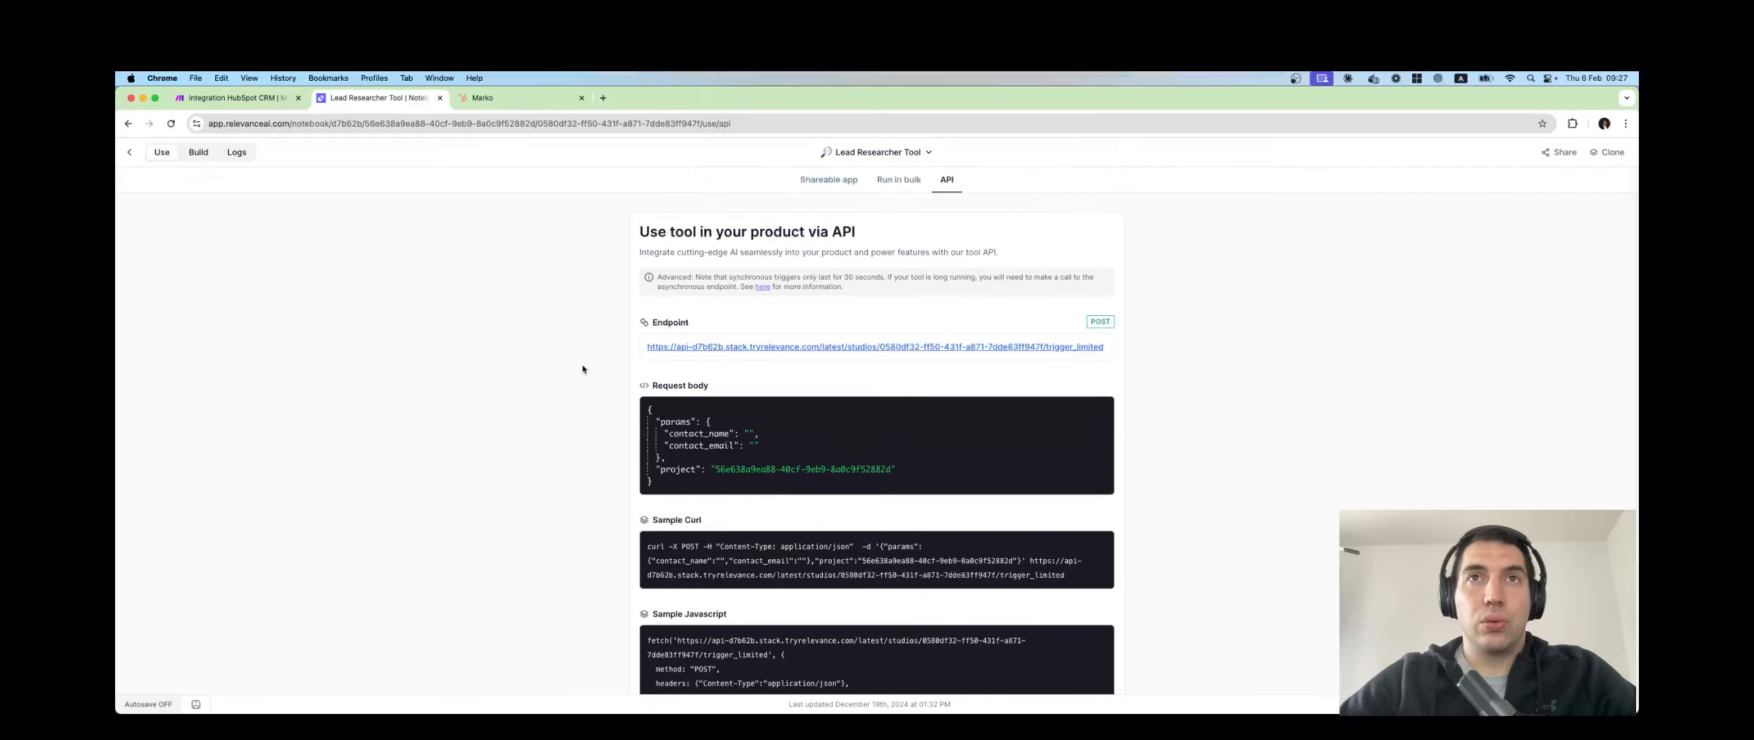
{"action": "scroll", "coordinate": [583, 370], "scroll_direction": "down", "scroll_amount": 4}
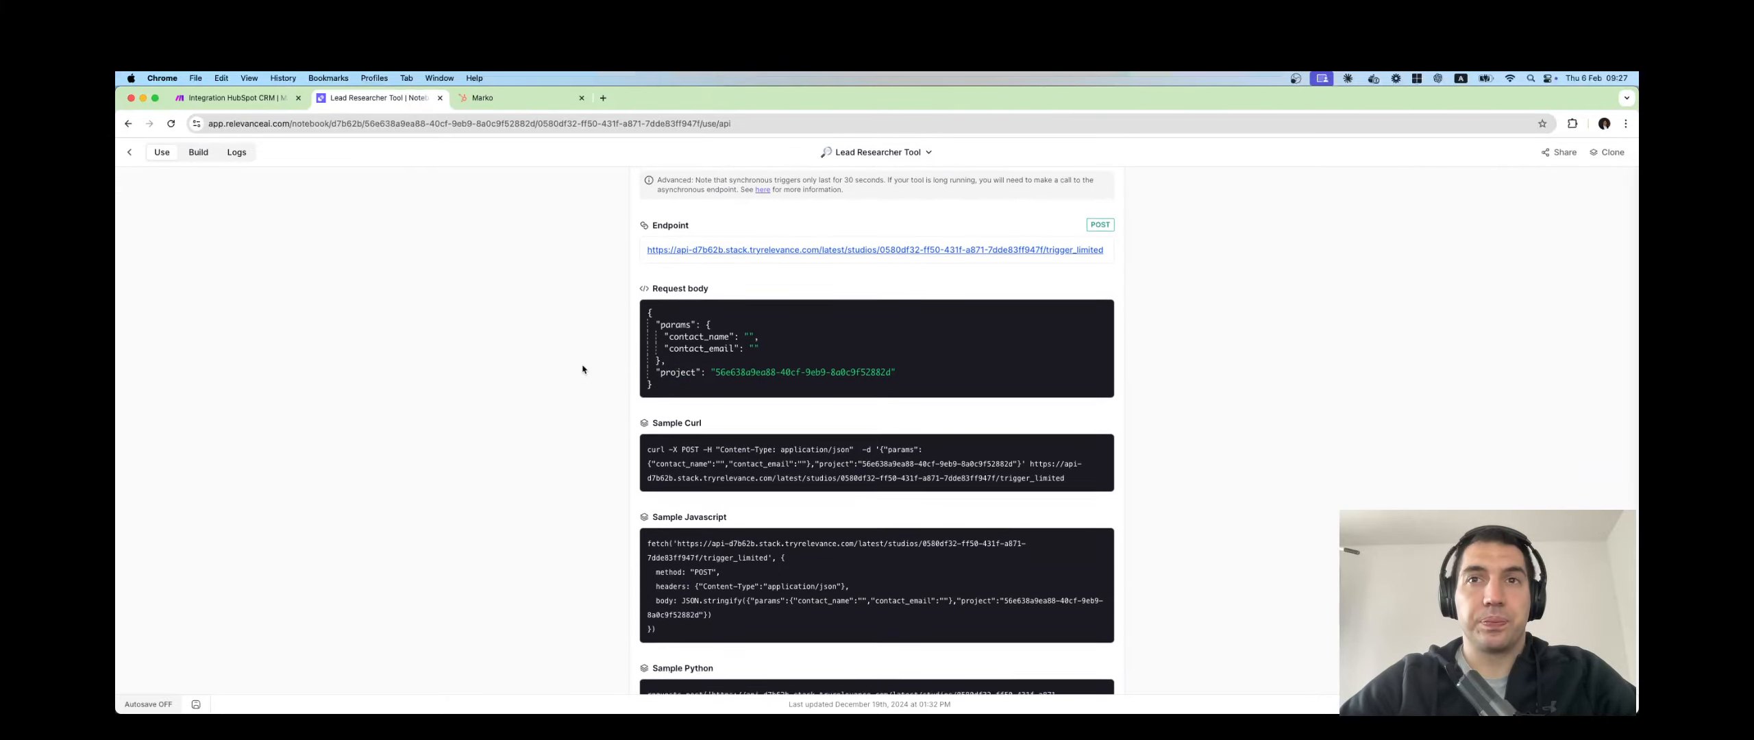
{"action": "scroll", "coordinate": [583, 370], "scroll_direction": "down", "scroll_amount": 3}
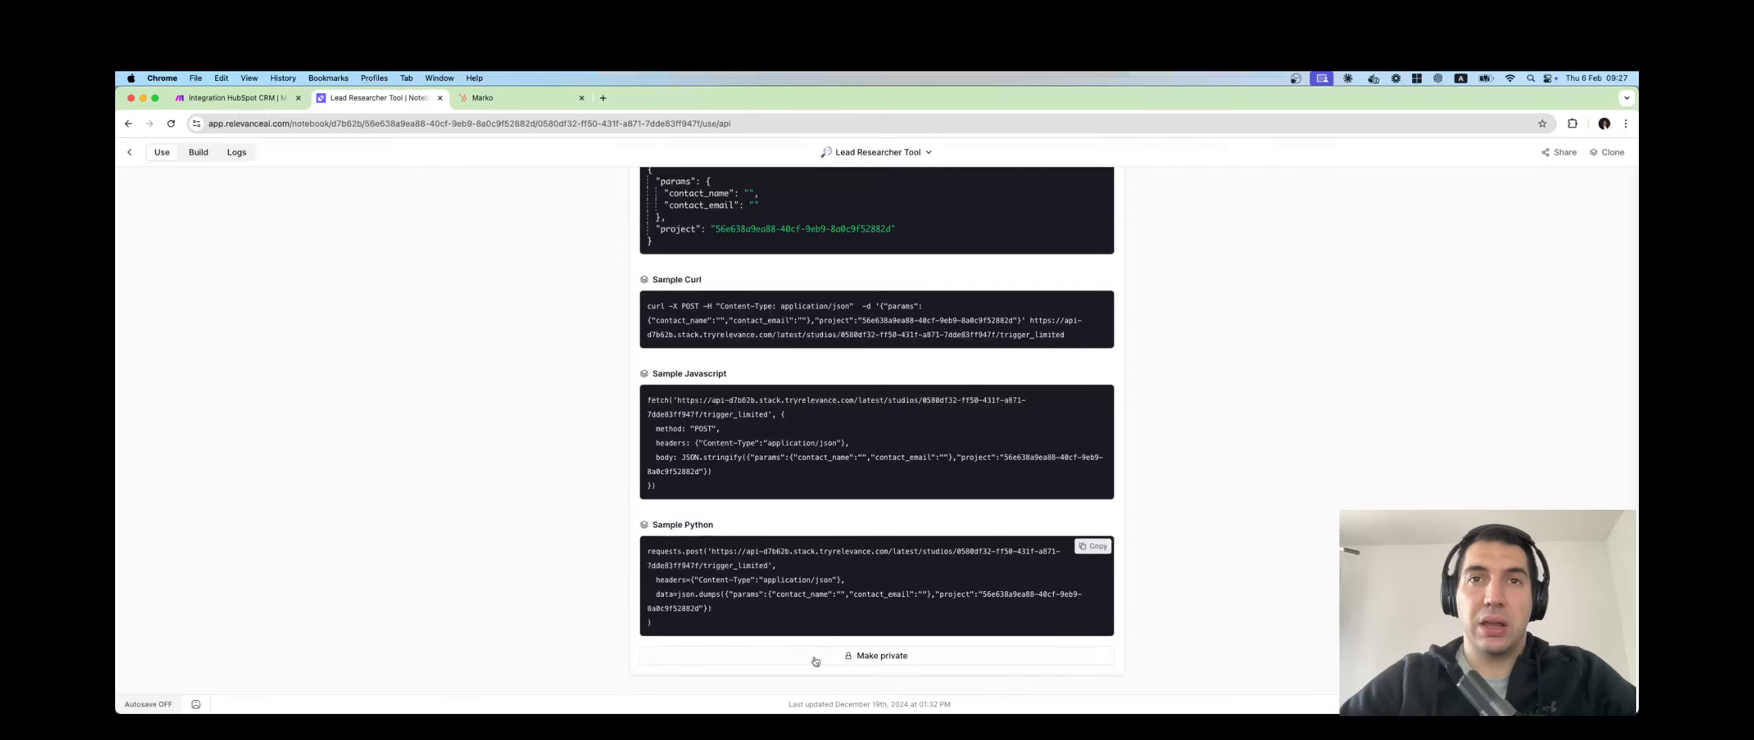
{"action": "scroll", "coordinate": [593, 363], "scroll_direction": "up", "scroll_amount": 7}
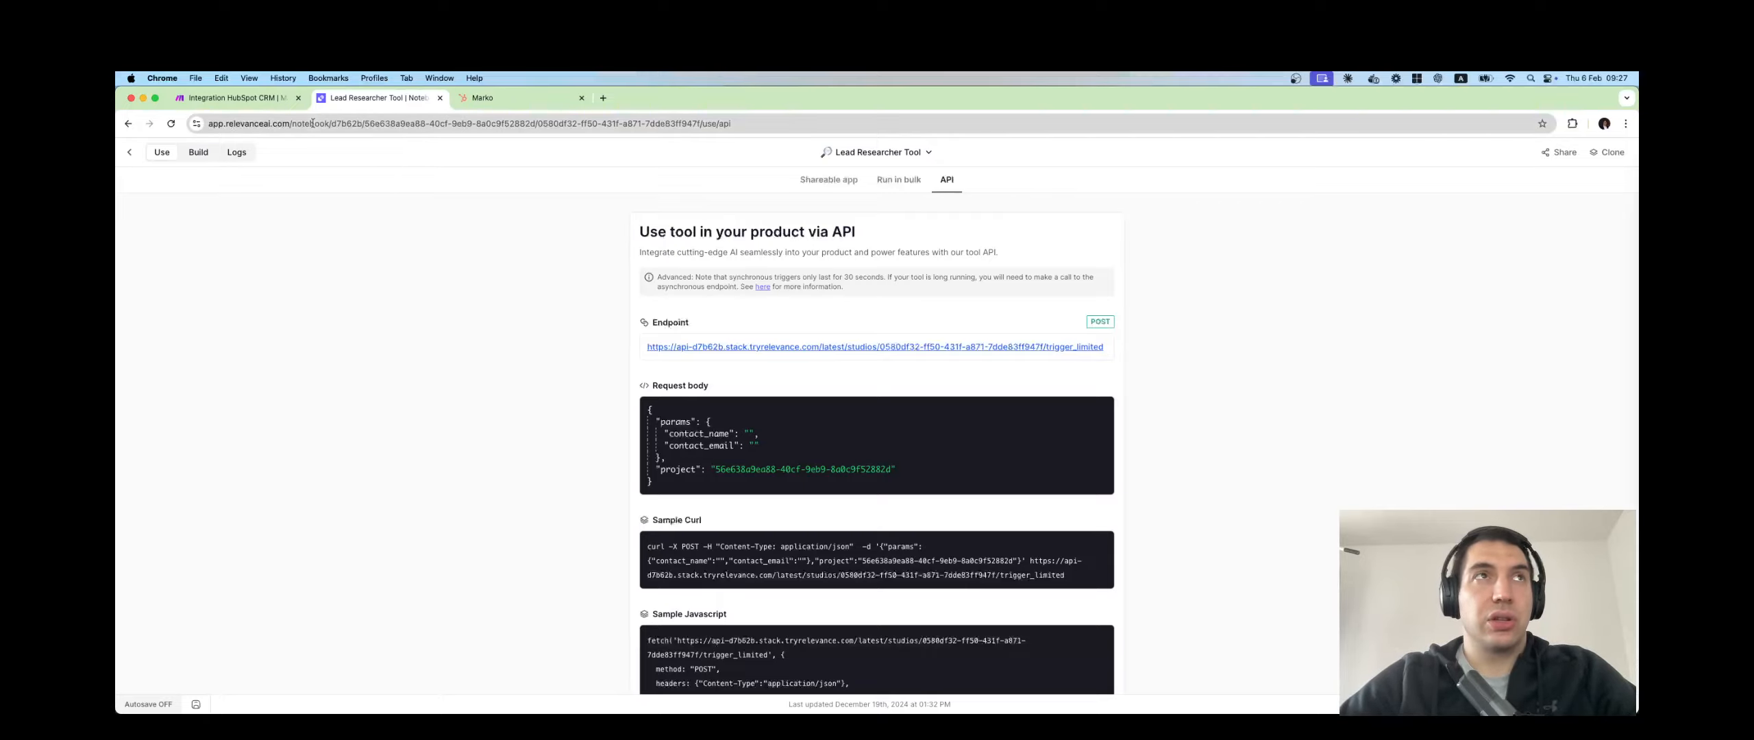
{"action": "left_click", "coordinate": [261, 100]}
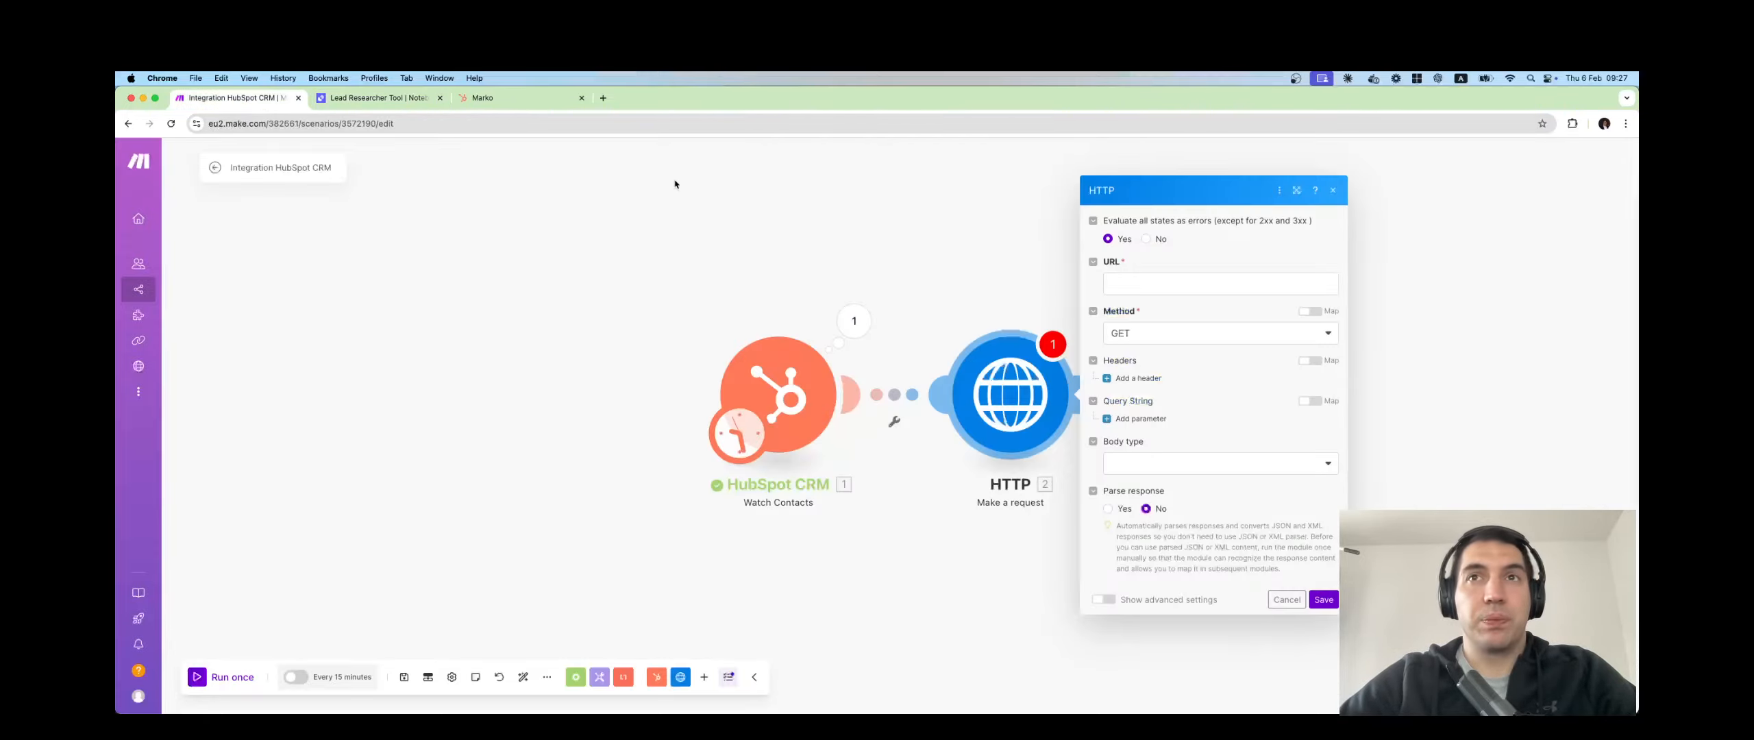
Paste the endpoint as the URL and set Method POST, Body type Raw, Content type JSON.
{"action": "left_click", "coordinate": [1124, 282]}
{"action": "key", "text": "super+v"}
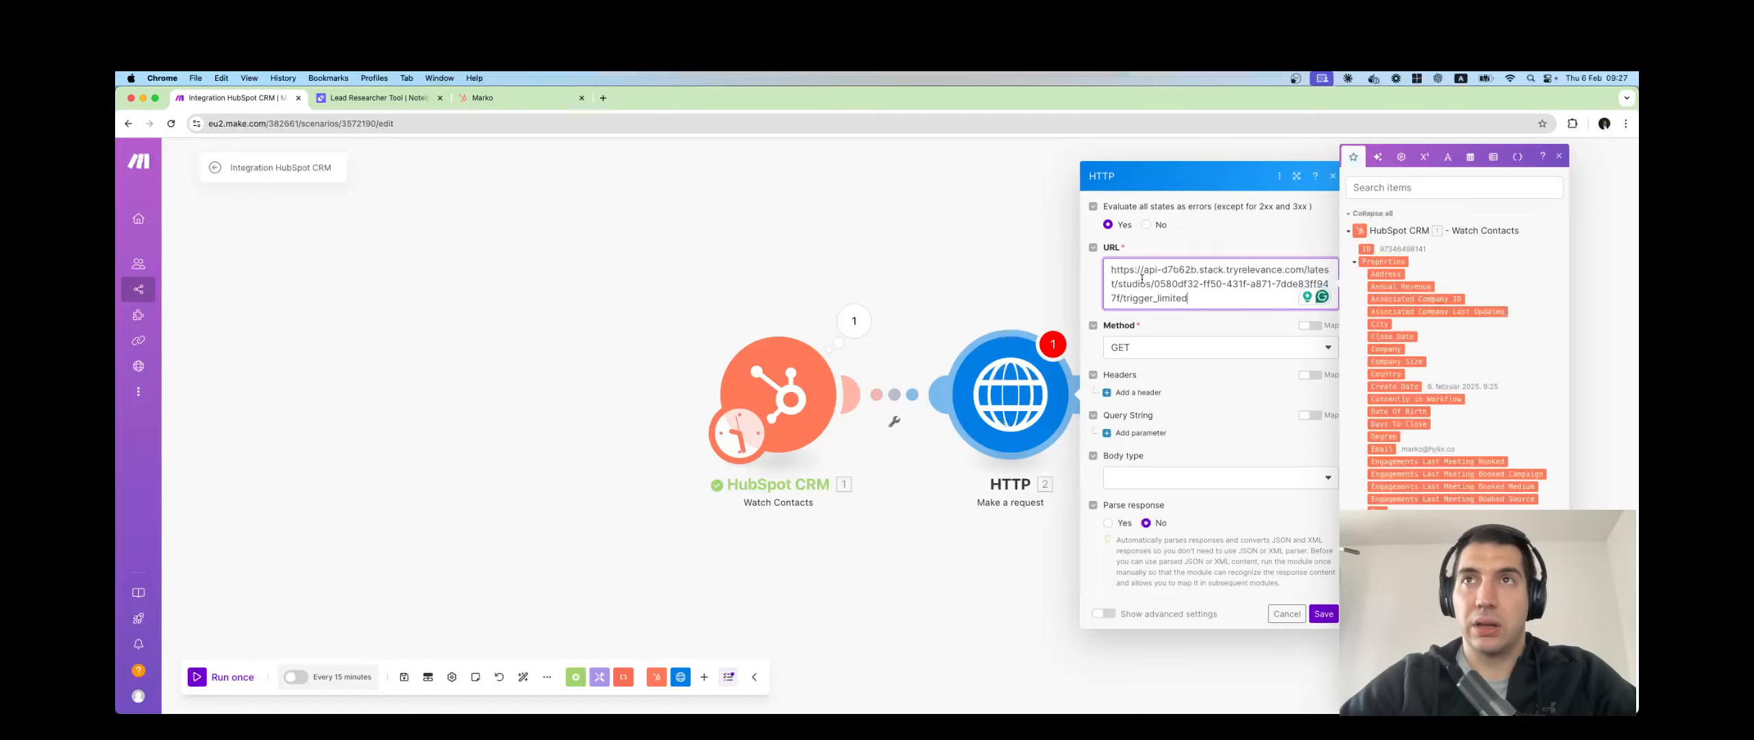
{"action": "left_click", "coordinate": [1170, 351]}
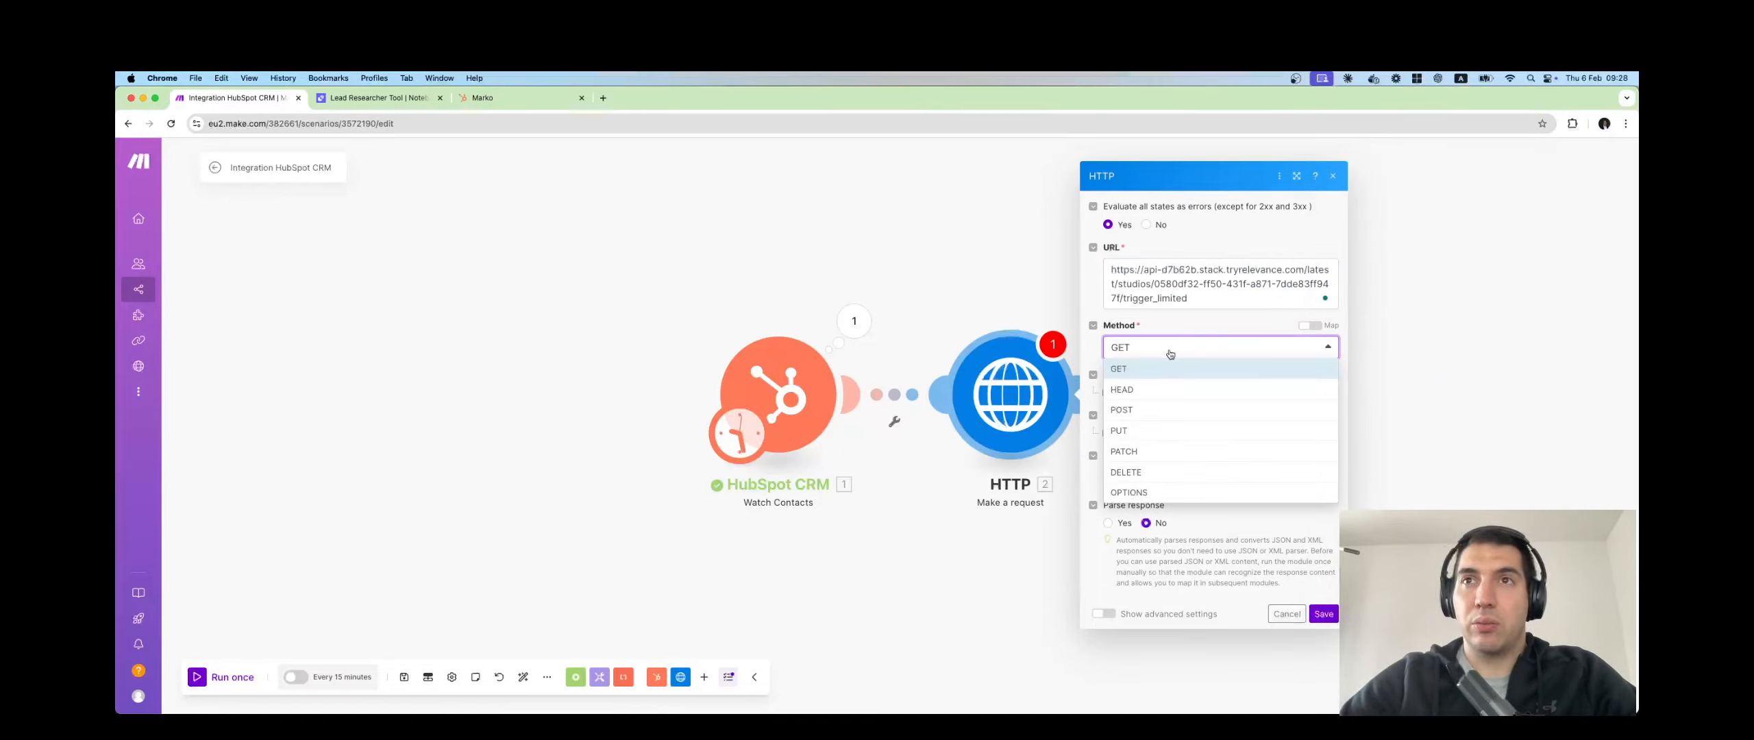
{"action": "left_click", "coordinate": [1146, 414]}
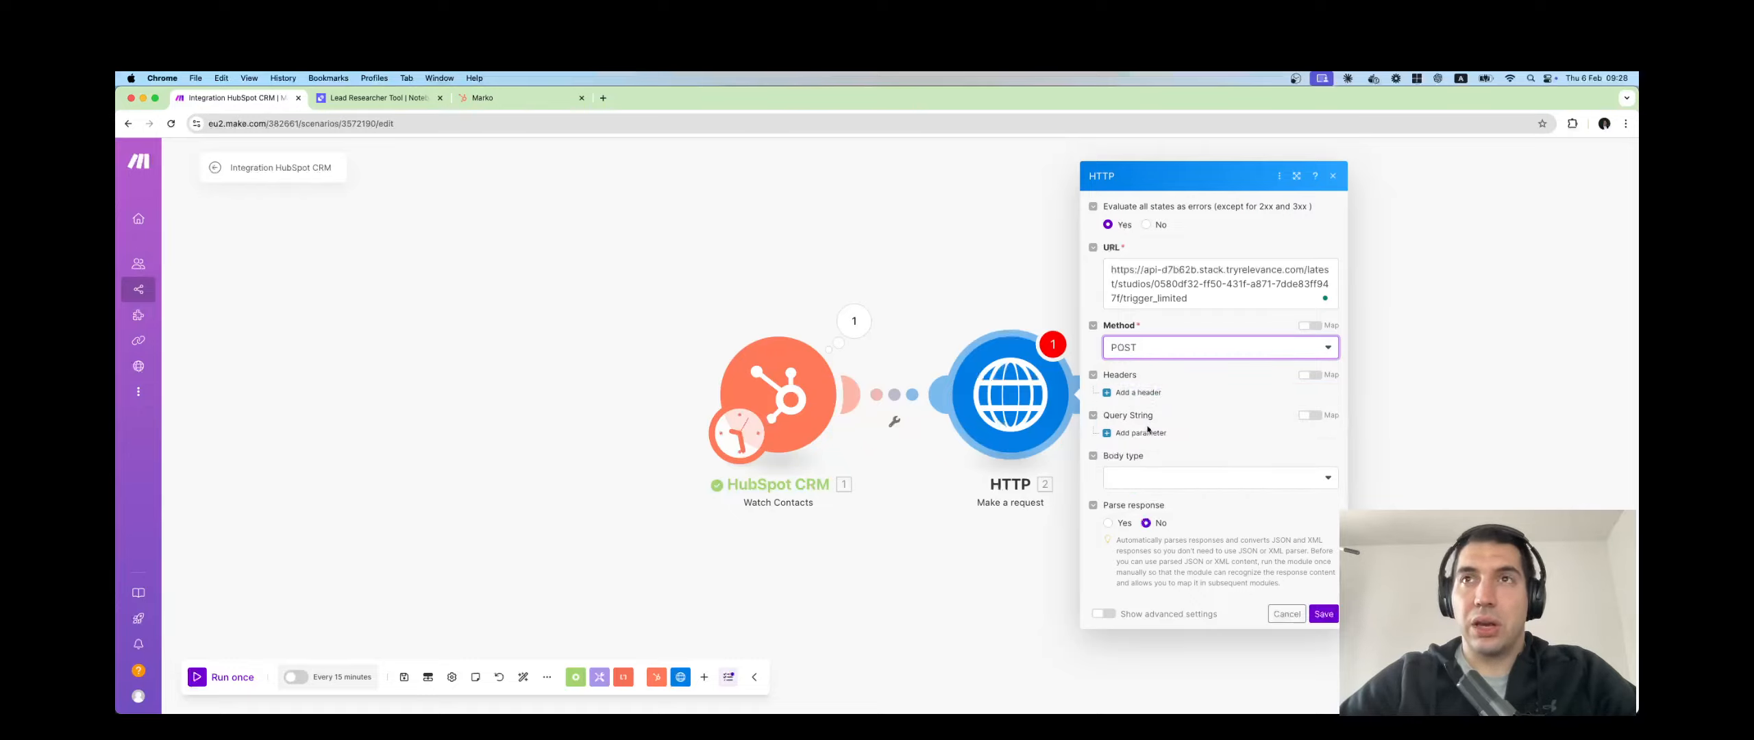
{"action": "left_click", "coordinate": [1171, 478]}
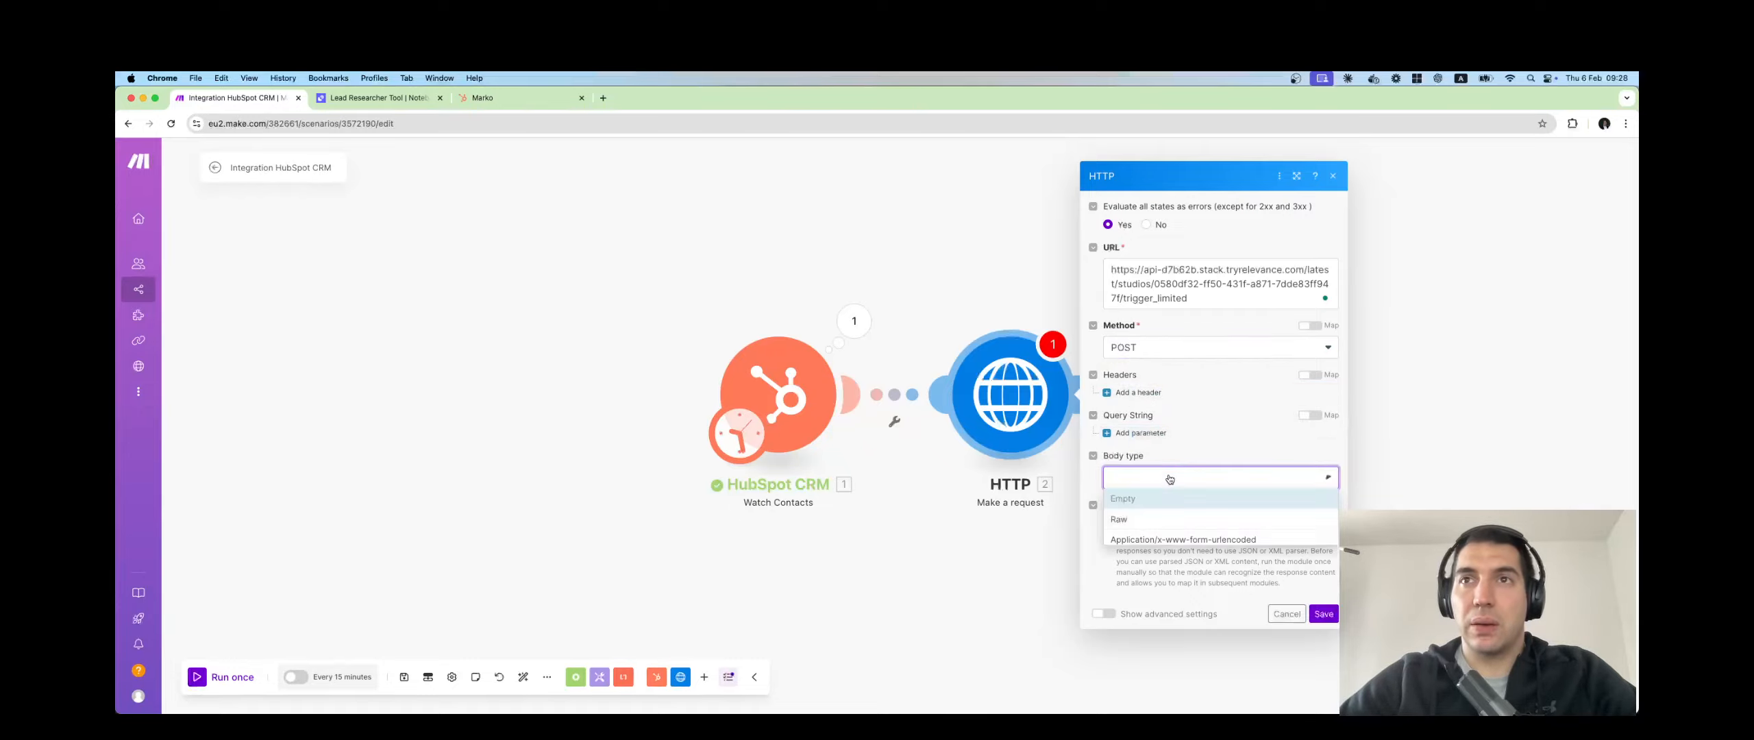
{"action": "left_click", "coordinate": [1154, 522]}
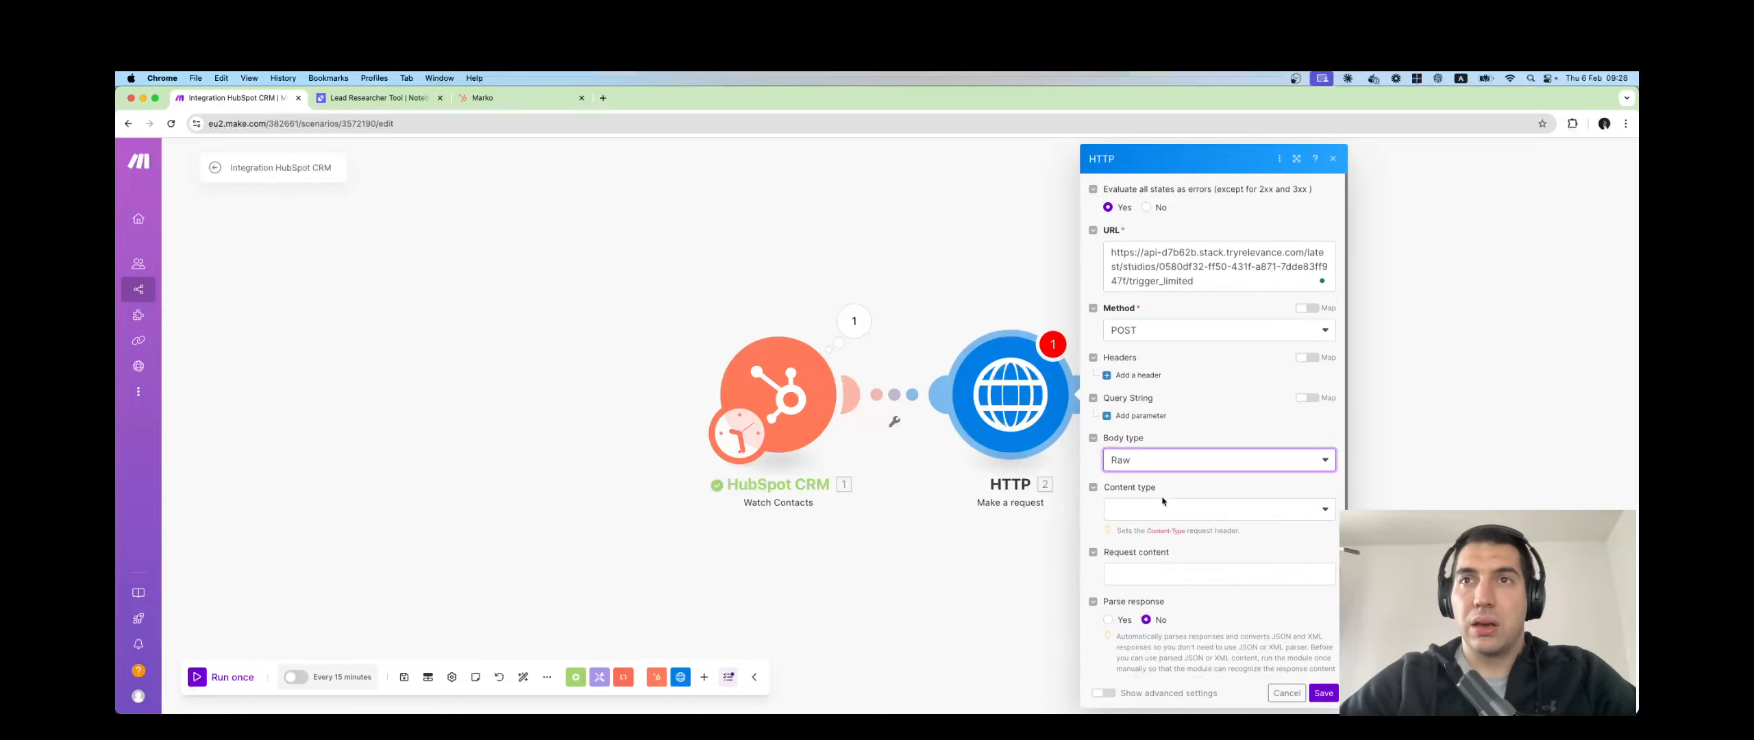
{"action": "left_click", "coordinate": [1161, 501]}
{"action": "left_click", "coordinate": [1150, 571]}
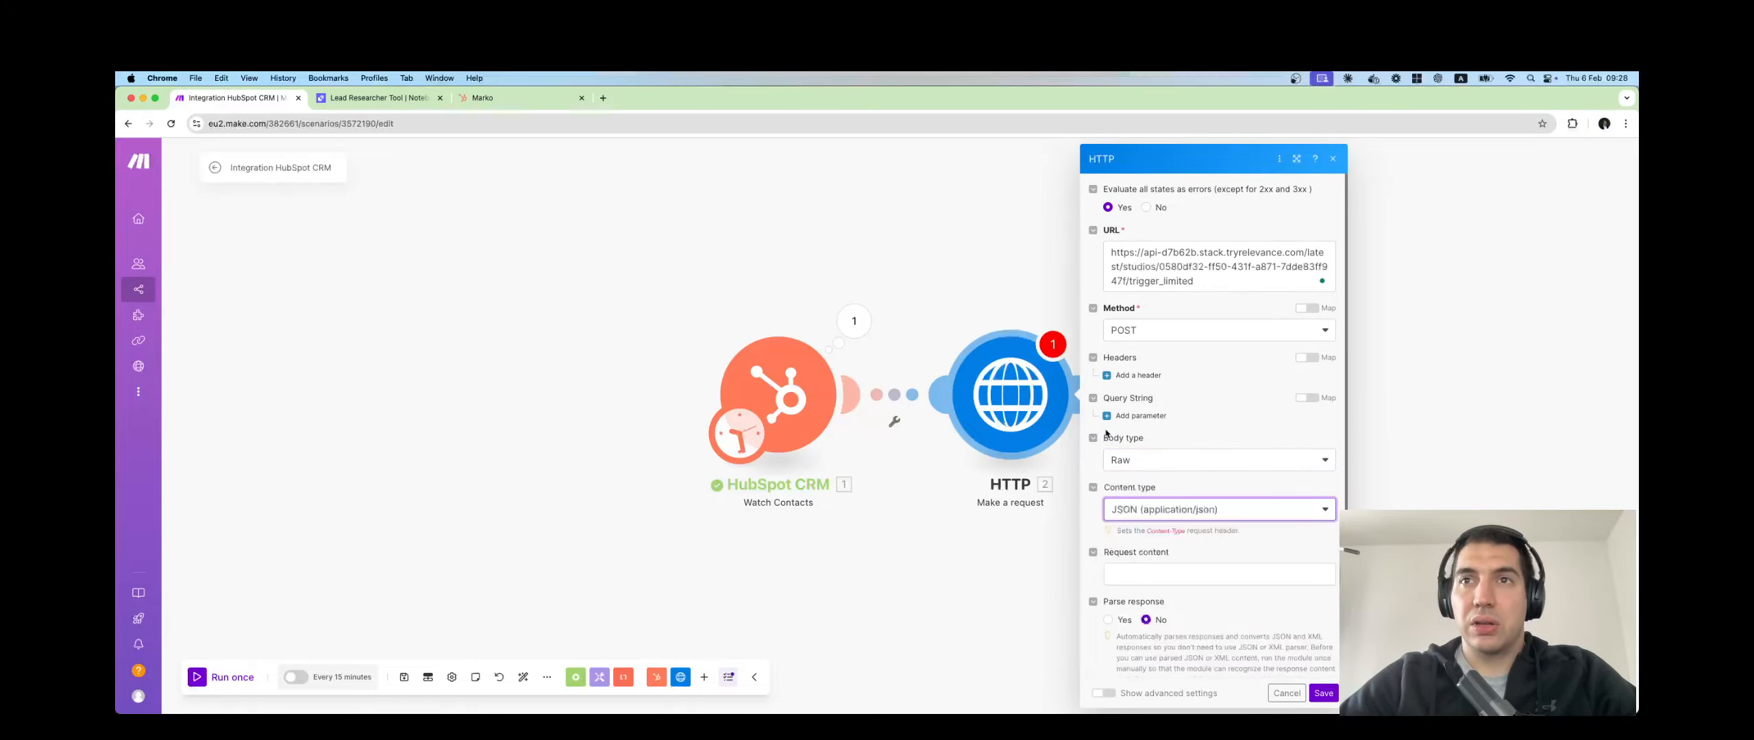
{"action": "left_click", "coordinate": [376, 98]}
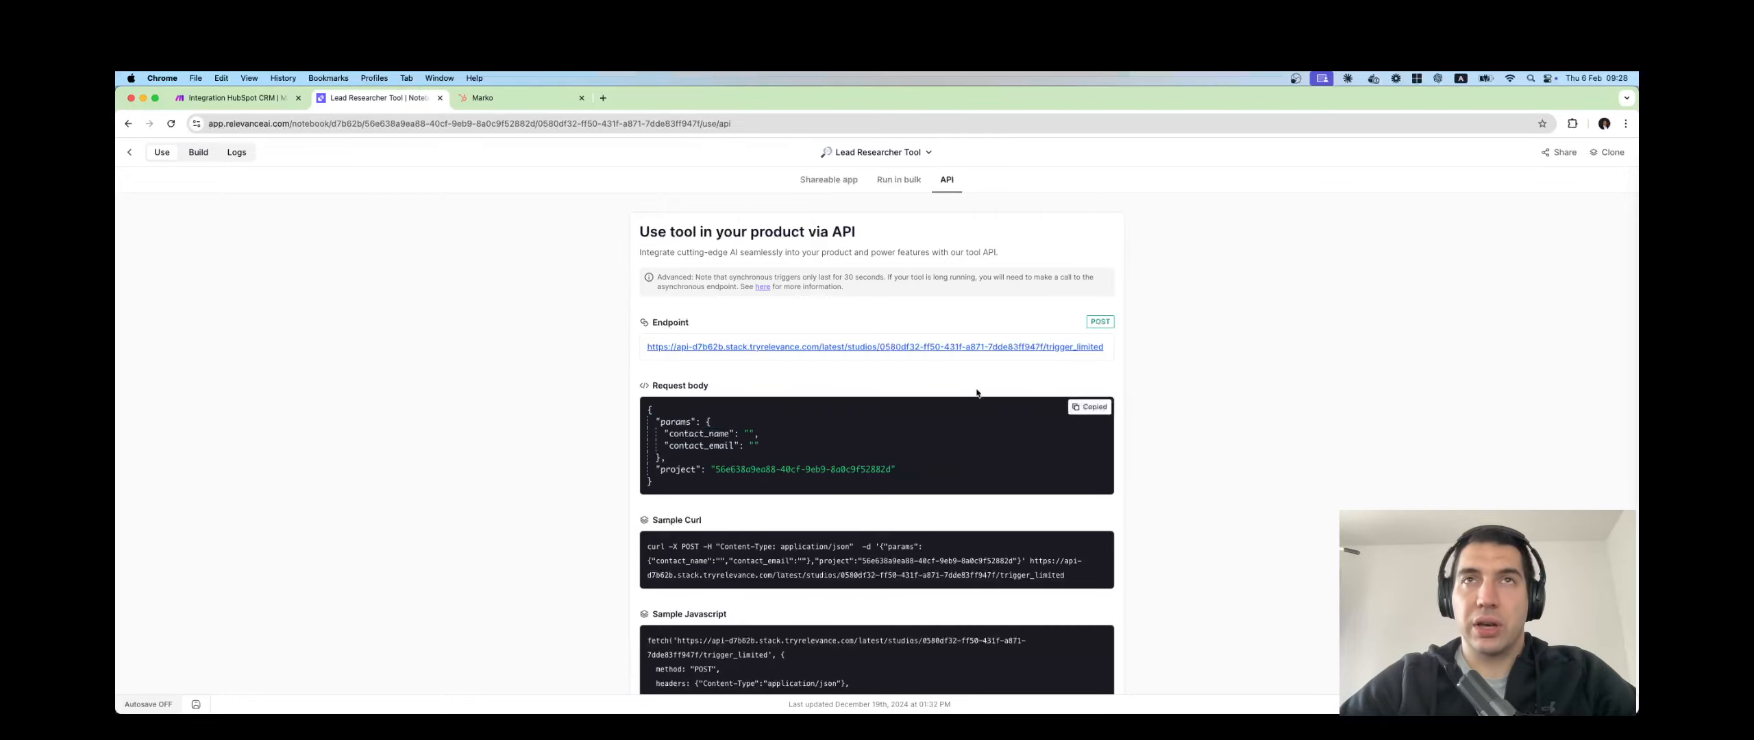
Paste the sample JSON body and map First Name into contact_name, Email into contact_email.
{"action": "left_click", "coordinate": [233, 98]}
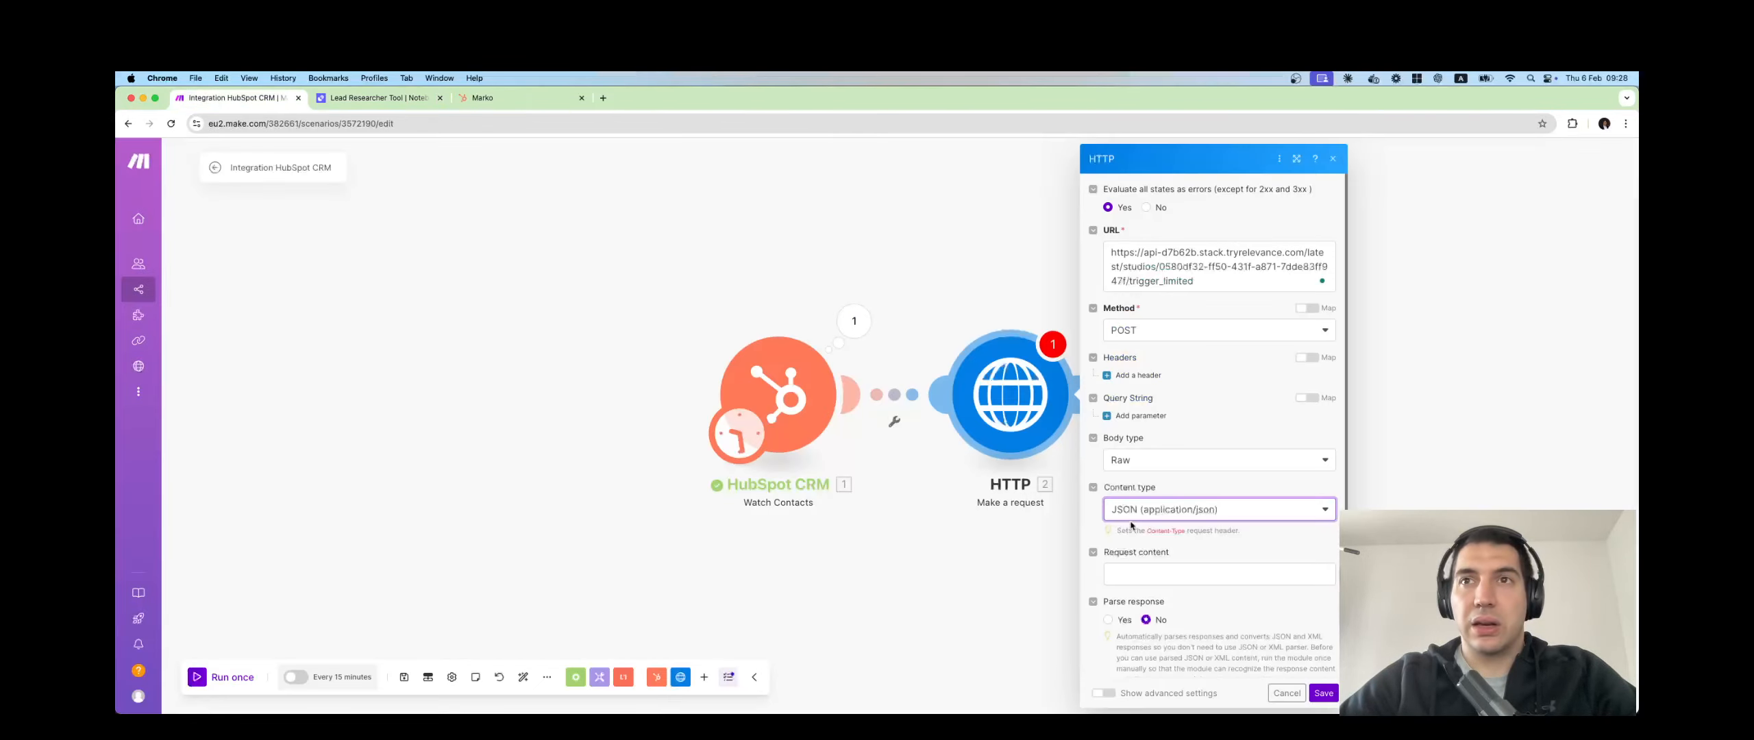
{"action": "scroll", "coordinate": [1131, 528], "scroll_direction": "down", "scroll_amount": 1}
{"action": "left_click", "coordinate": [1133, 557]}
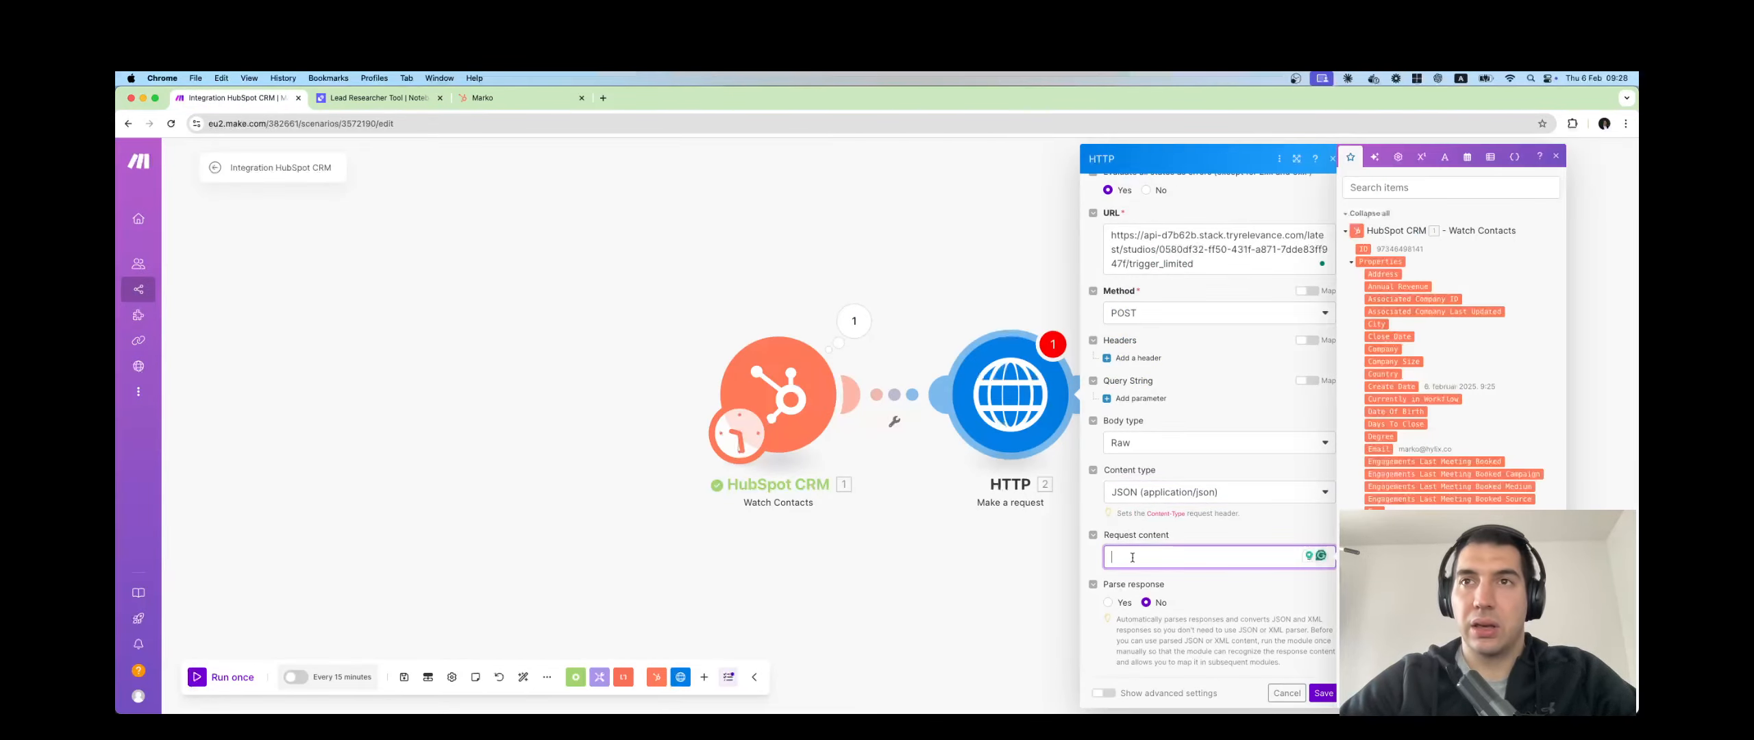
{"action": "key", "text": "super+v"}
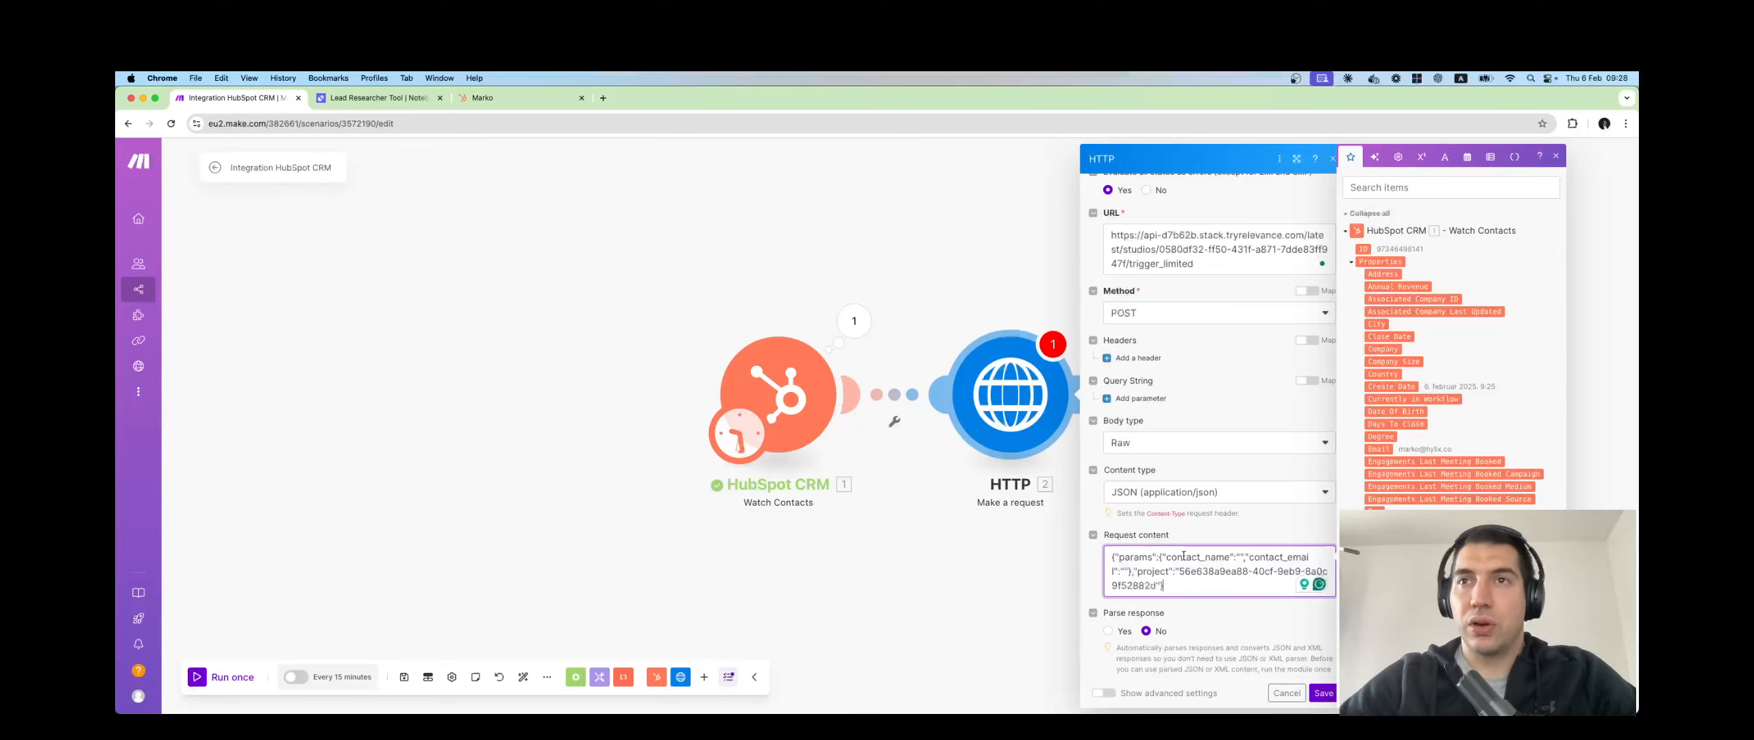
{"action": "left_click", "coordinate": [1240, 557]}
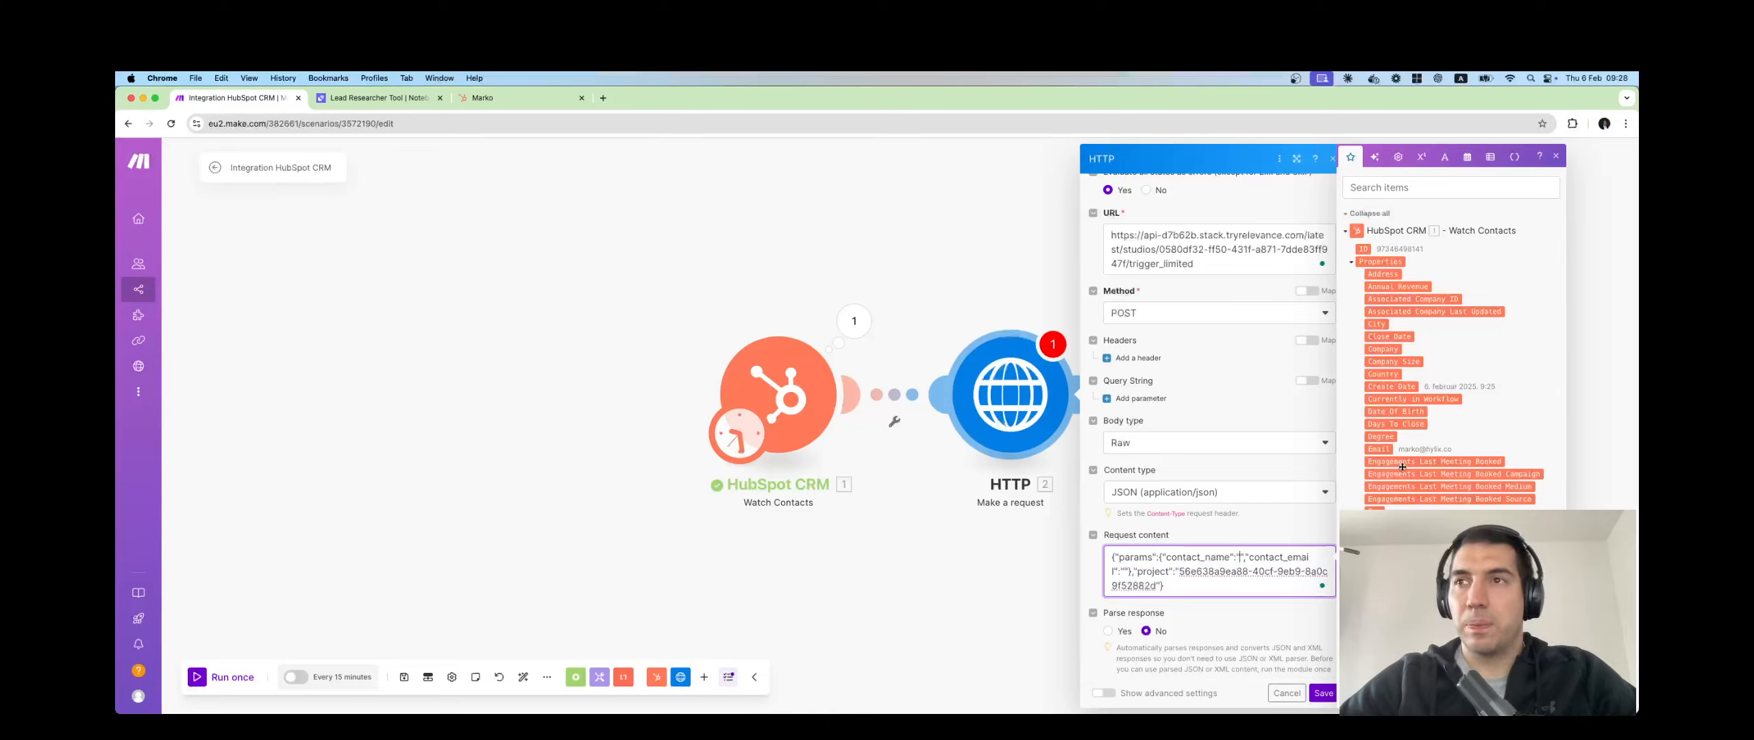
{"action": "scroll", "coordinate": [1419, 479], "scroll_direction": "down", "scroll_amount": 2}
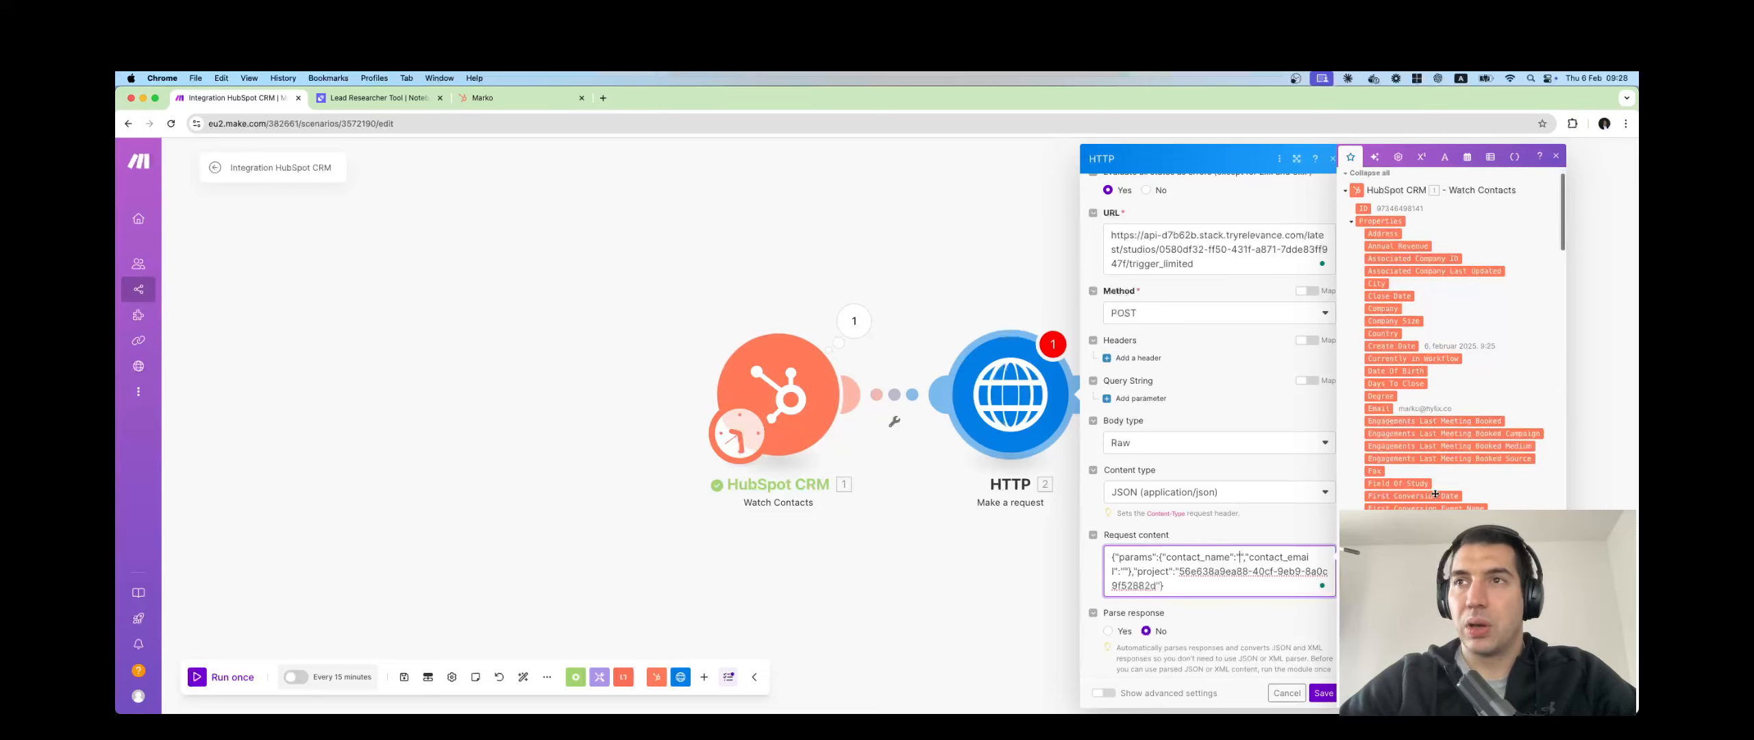
{"action": "left_click", "coordinate": [1383, 534]}
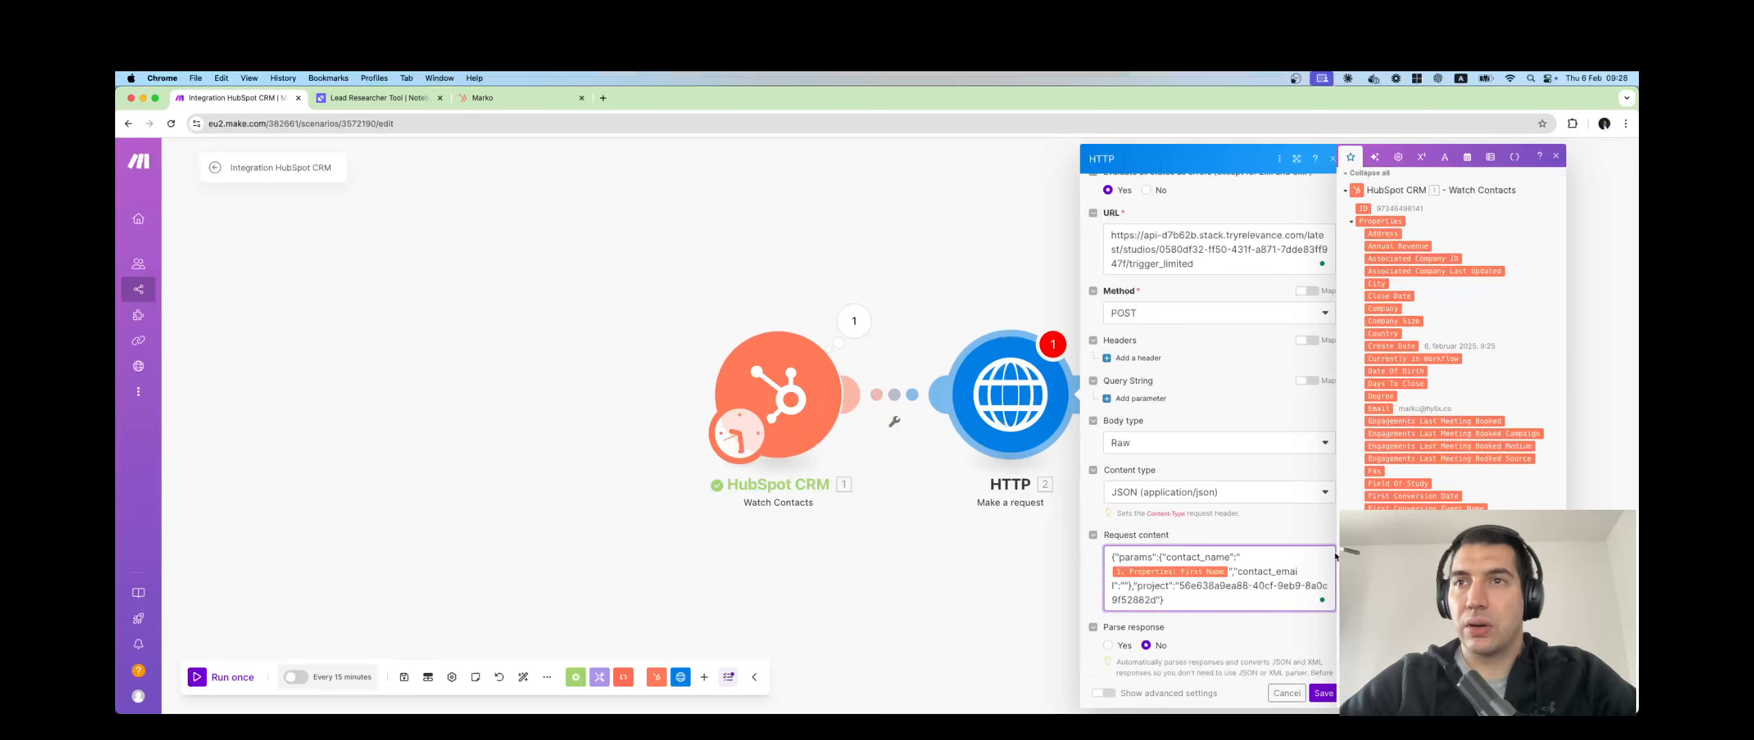
{"action": "left_click", "coordinate": [1128, 586]}
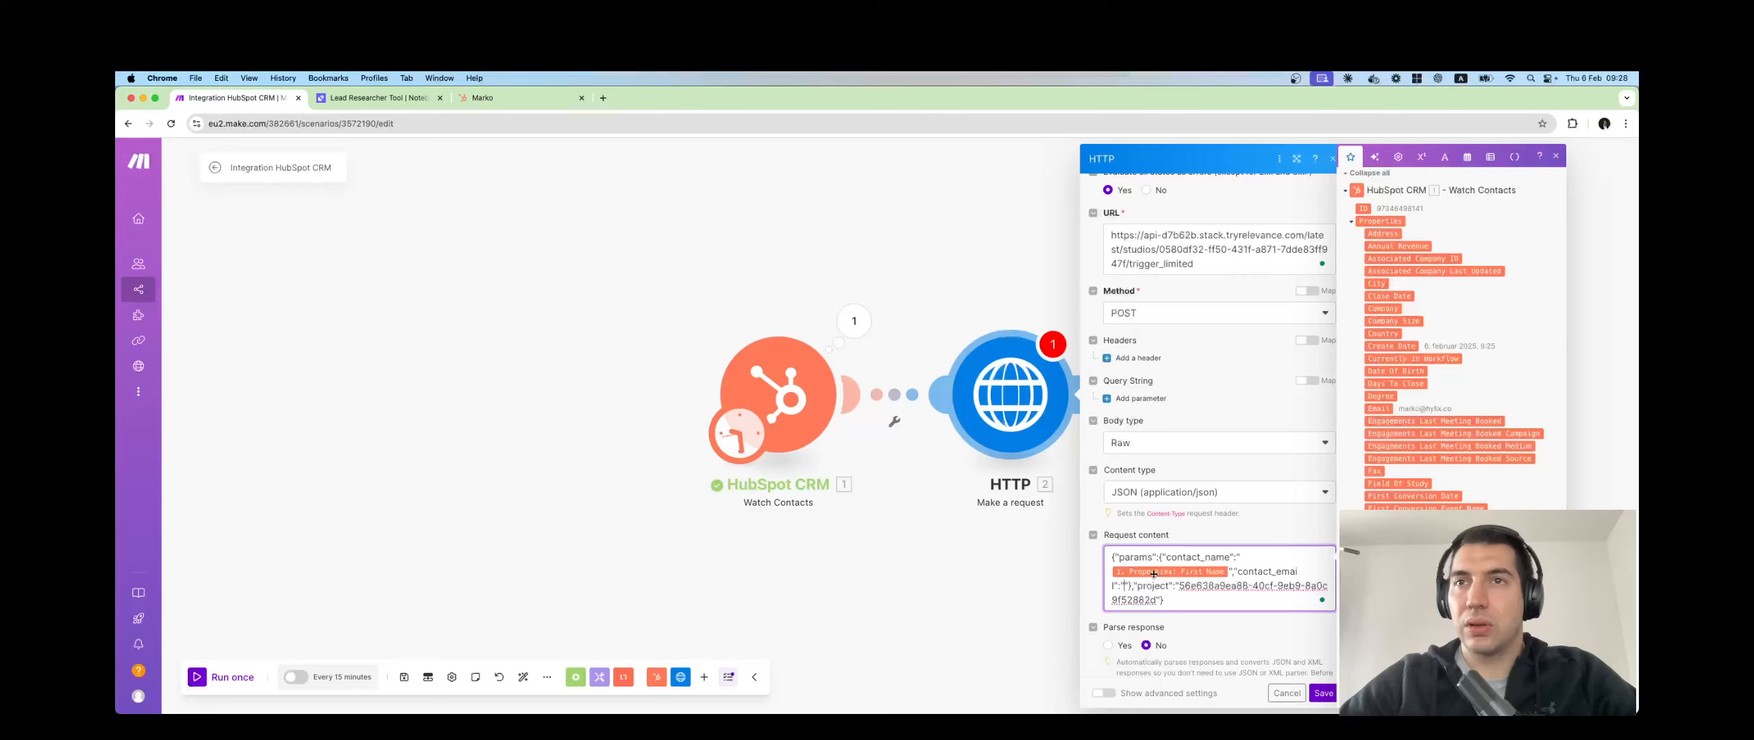
{"action": "left_click", "coordinate": [1404, 411]}
Set Parse response to Yes and save the HTTP module.
{"action": "scroll", "coordinate": [1196, 459], "scroll_direction": "down", "scroll_amount": 2}
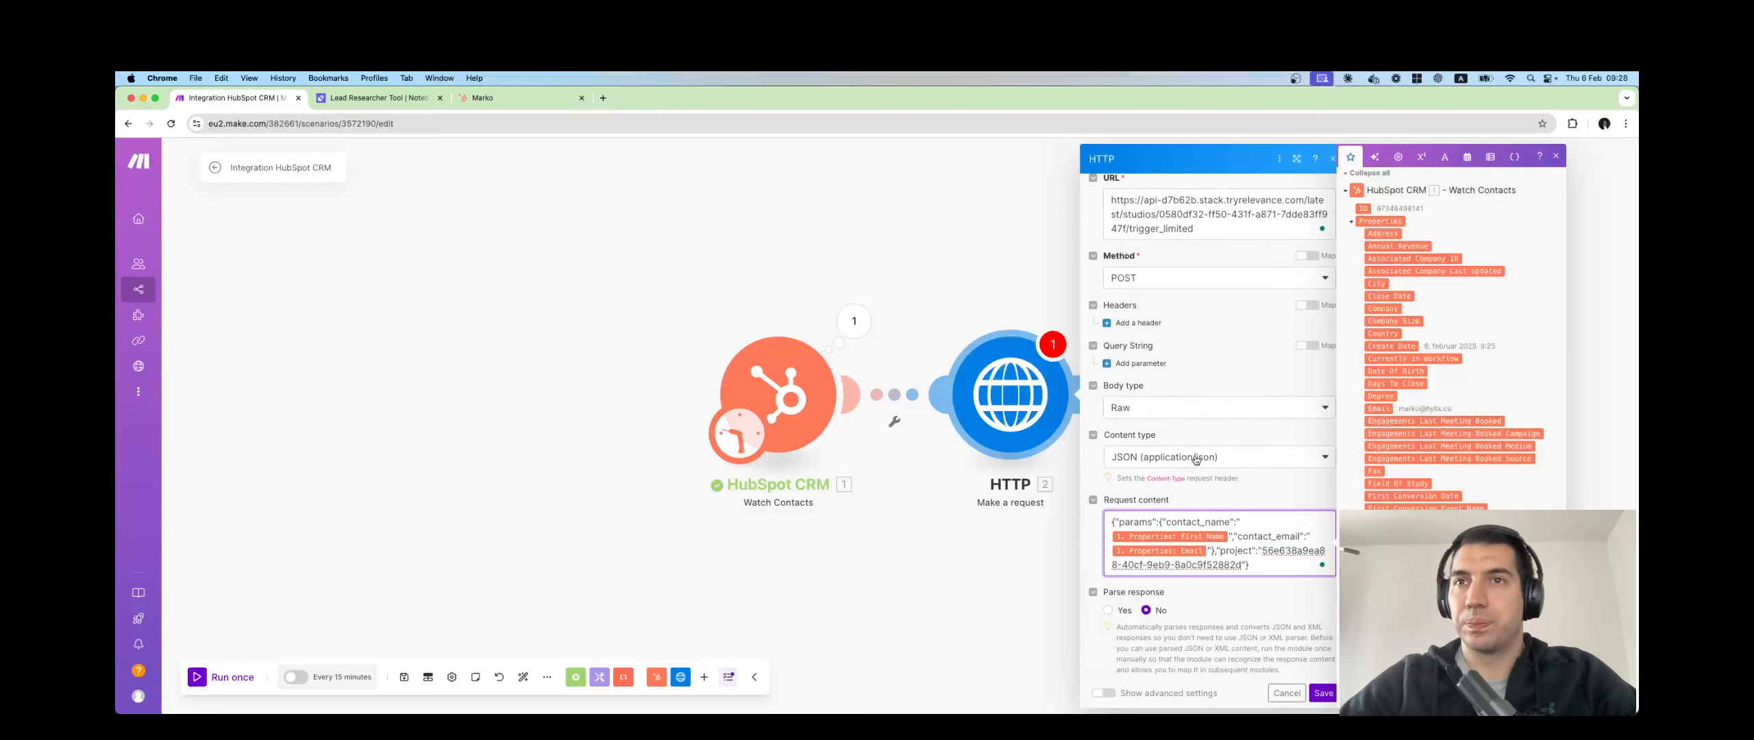
{"action": "left_click", "coordinate": [1108, 603]}
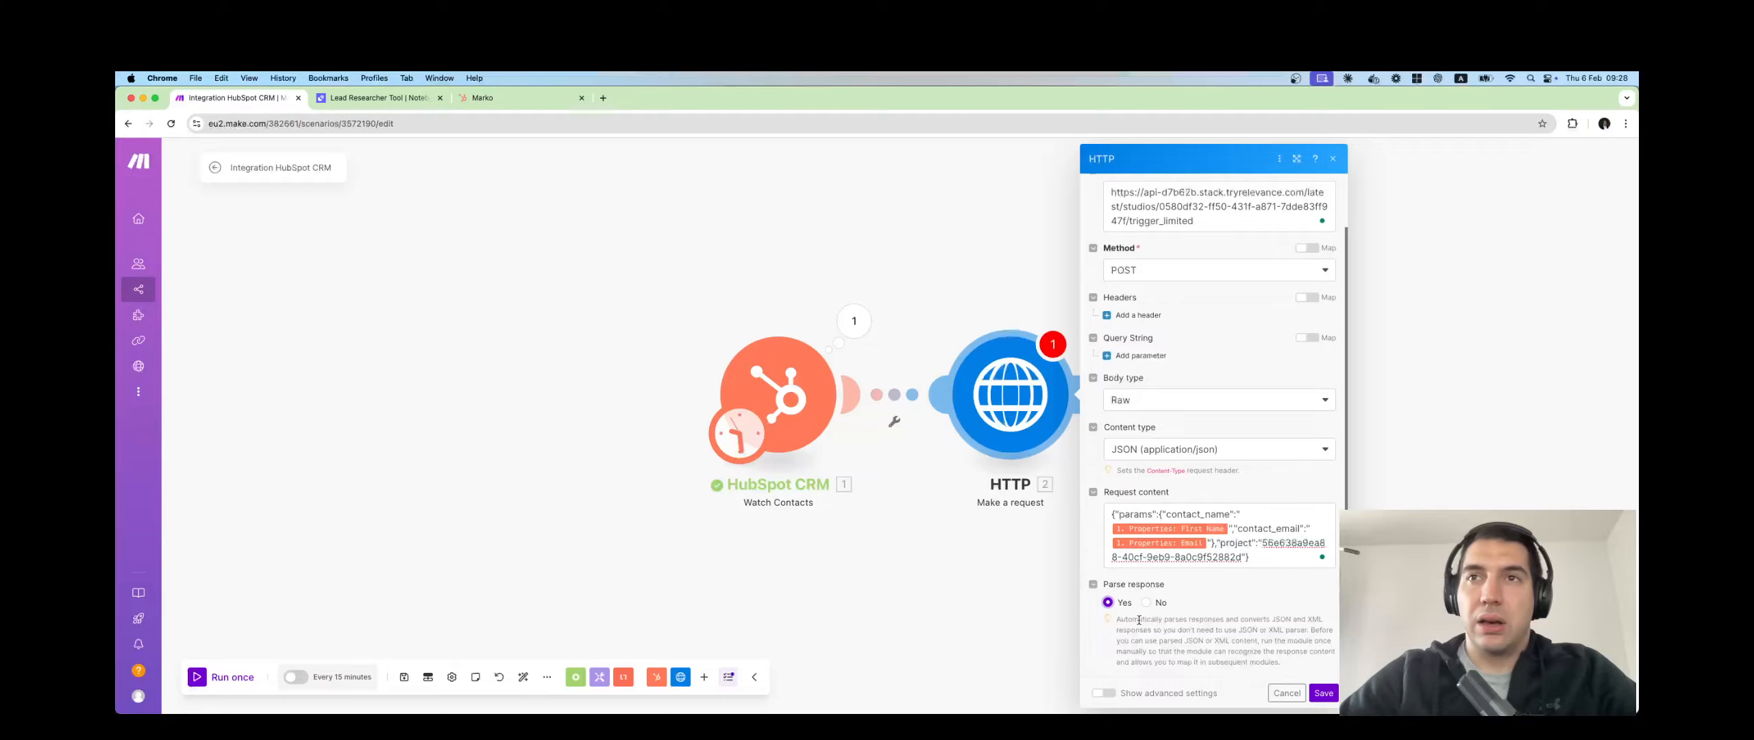
{"action": "left_click", "coordinate": [1324, 693]}
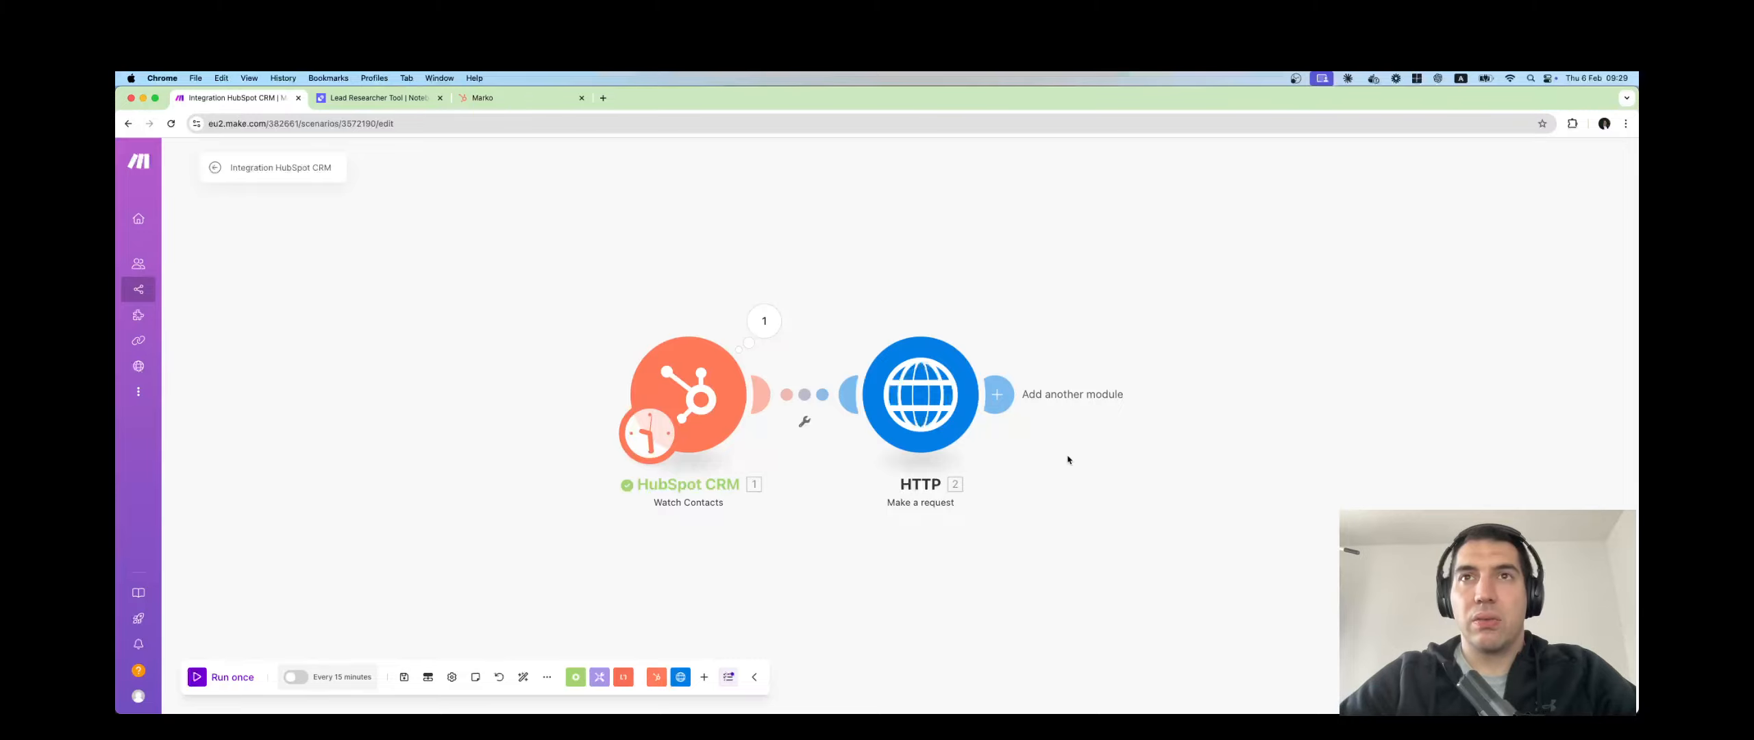
Run only the HTTP module using a sample contact's first name and email.
{"action": "right_click", "coordinate": [891, 362]}
{"action": "left_click", "coordinate": [973, 403]}
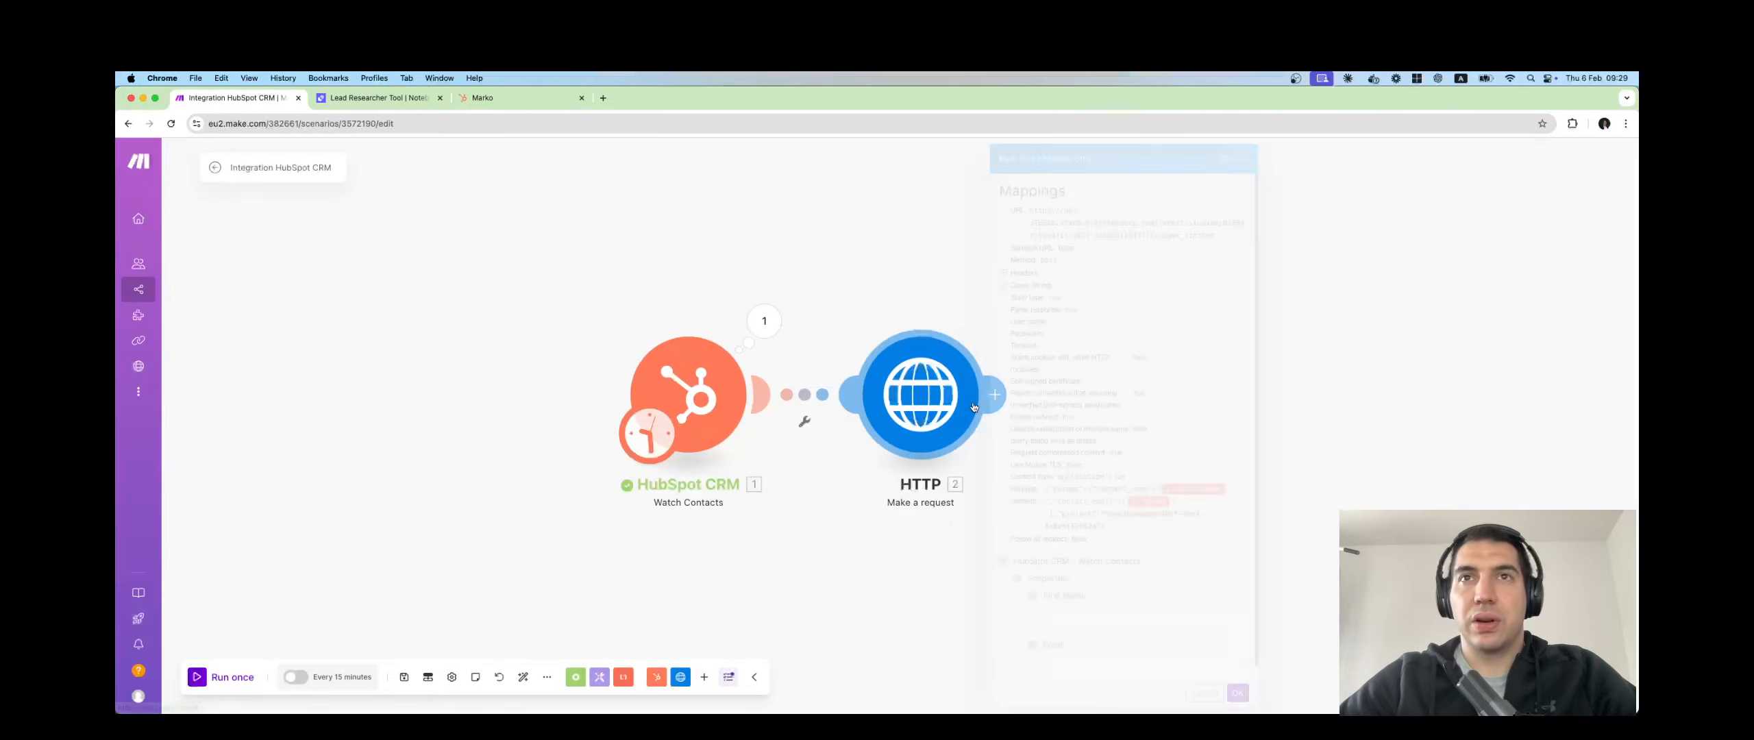
{"action": "left_click", "coordinate": [1073, 616]}
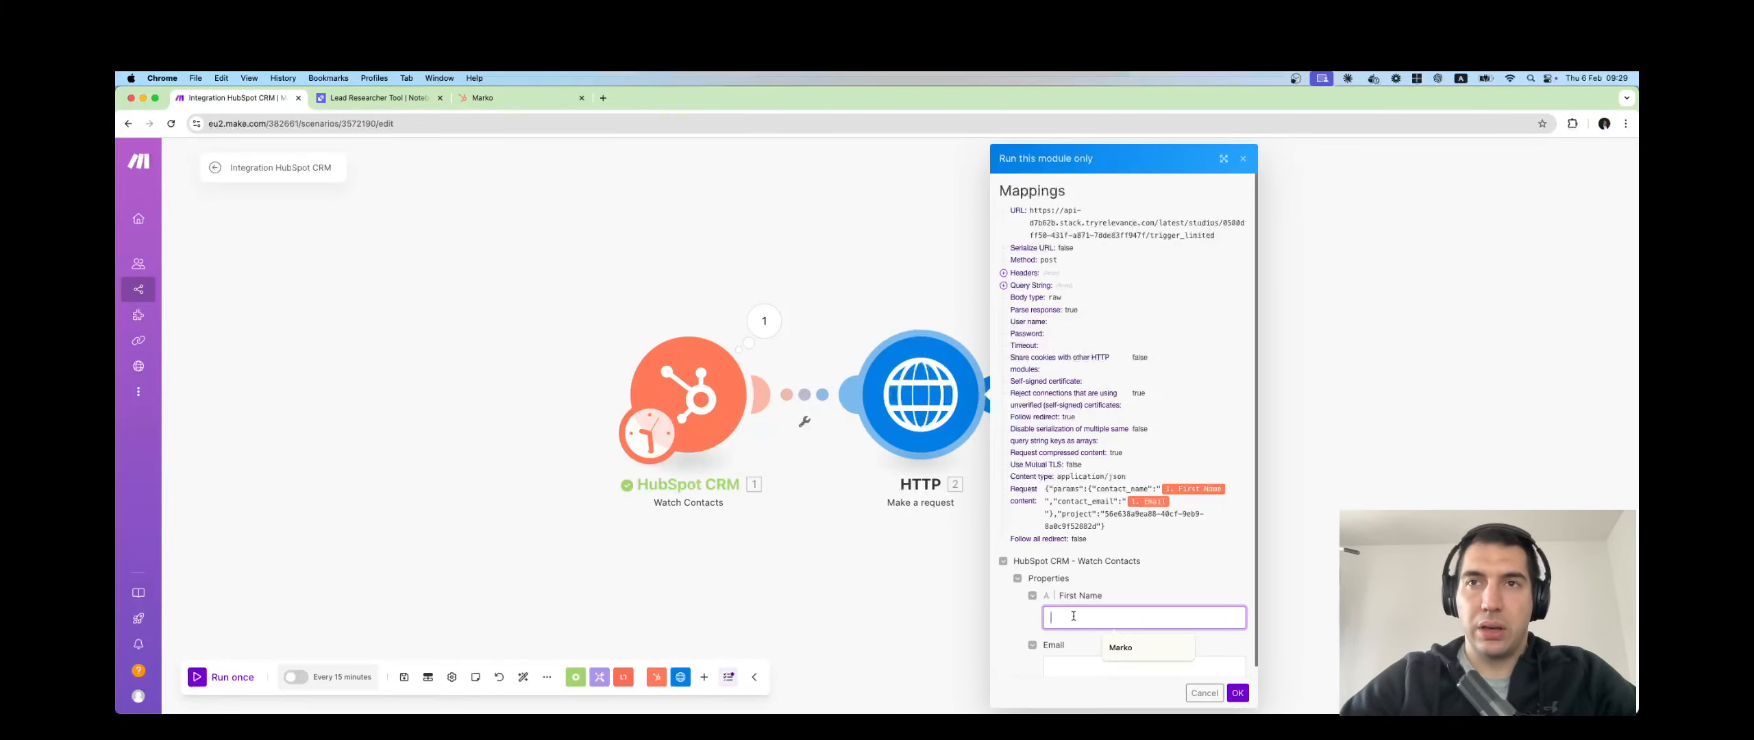
{"action": "left_click", "coordinate": [1121, 647]}
{"action": "scroll", "coordinate": [1087, 658], "scroll_direction": "down", "scroll_amount": 1}
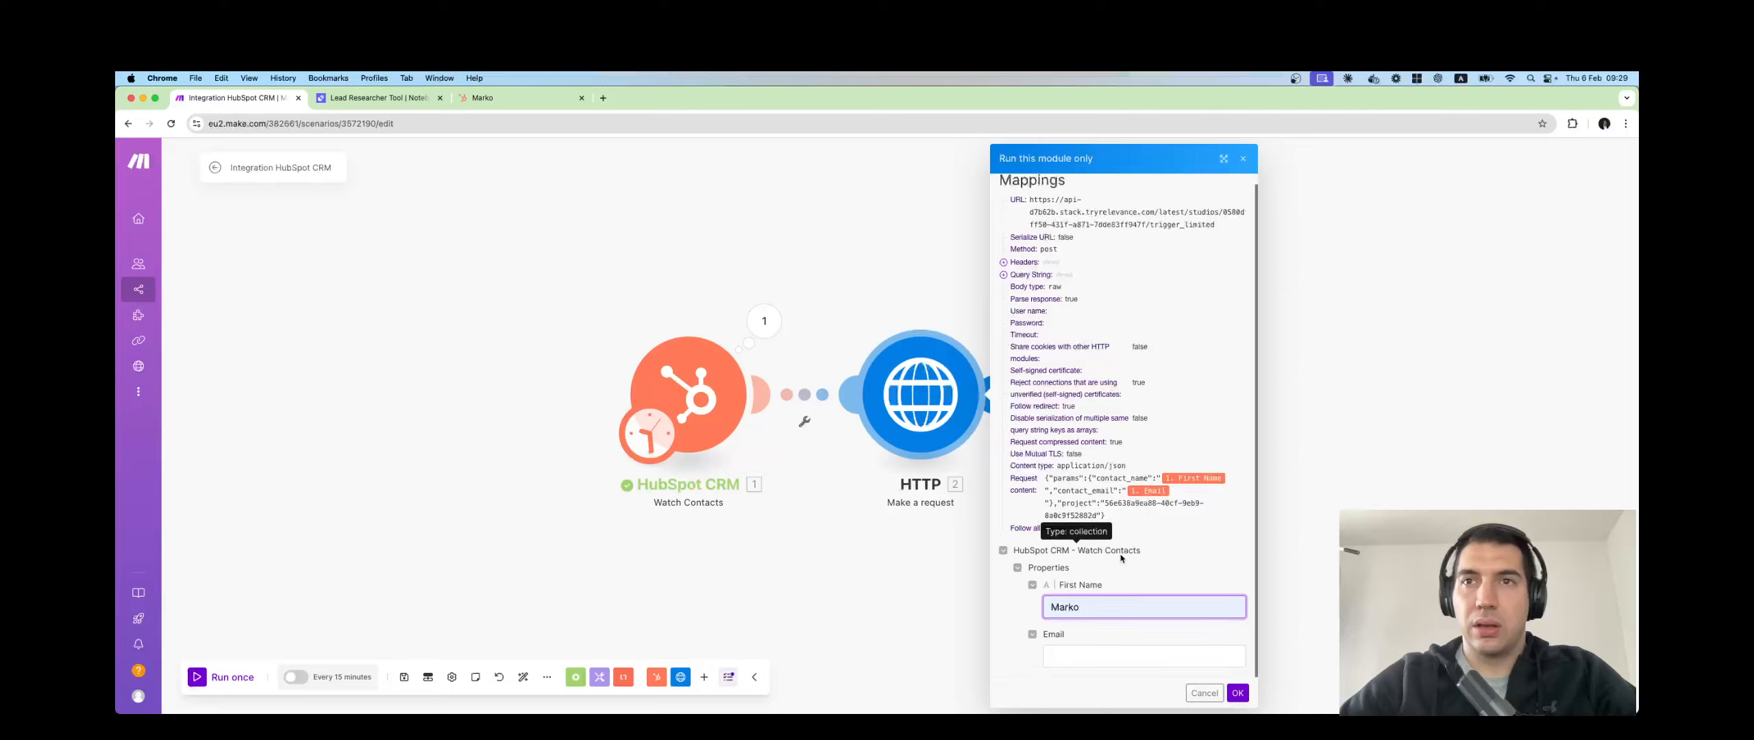
{"action": "left_click", "coordinate": [1087, 658]}
{"action": "left_click", "coordinate": [1134, 523]}
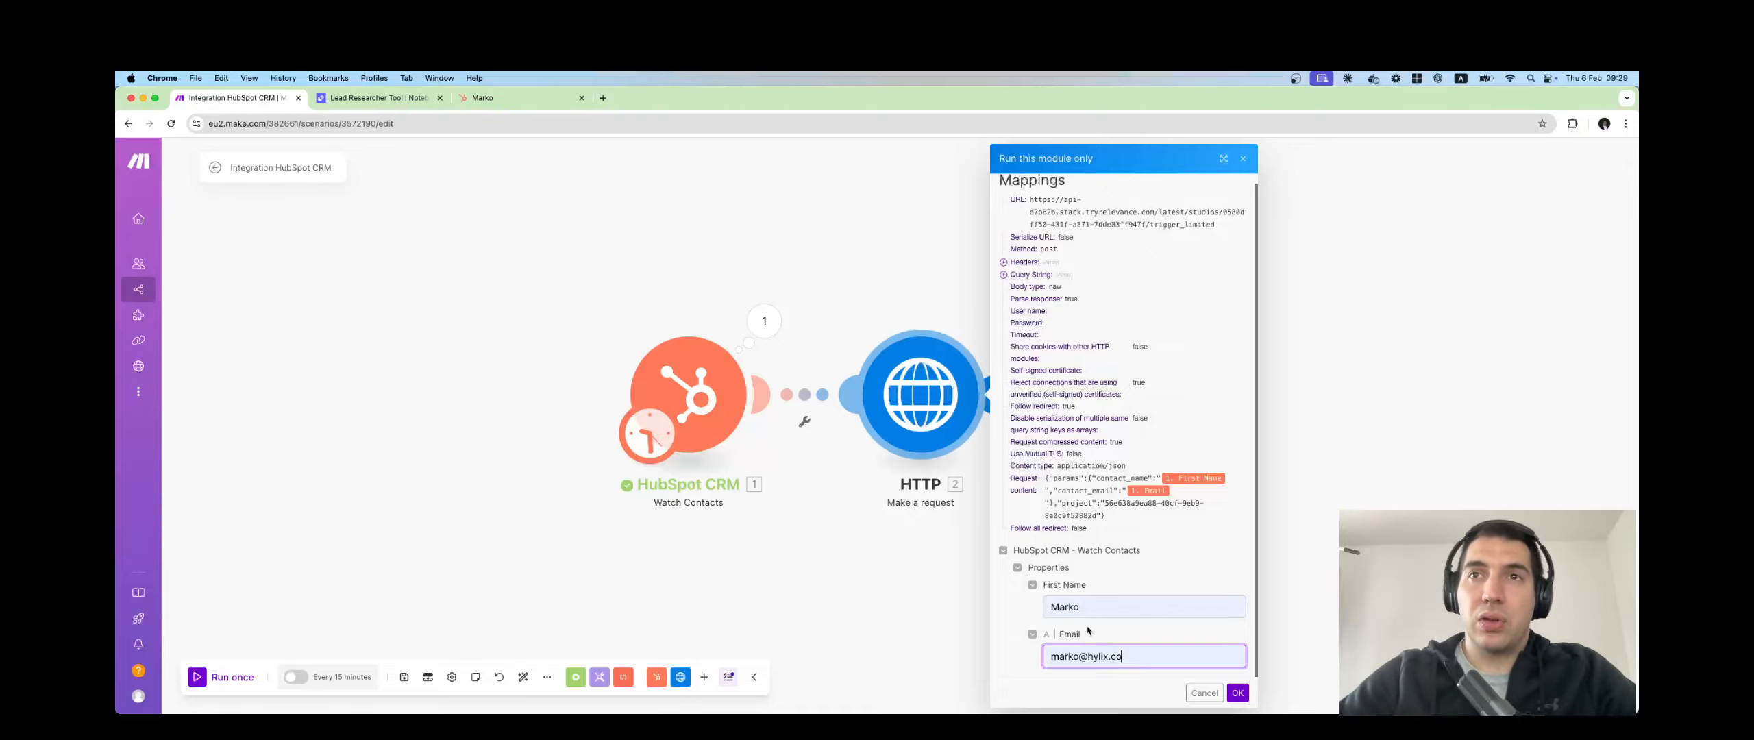
{"action": "left_click", "coordinate": [1239, 693]}
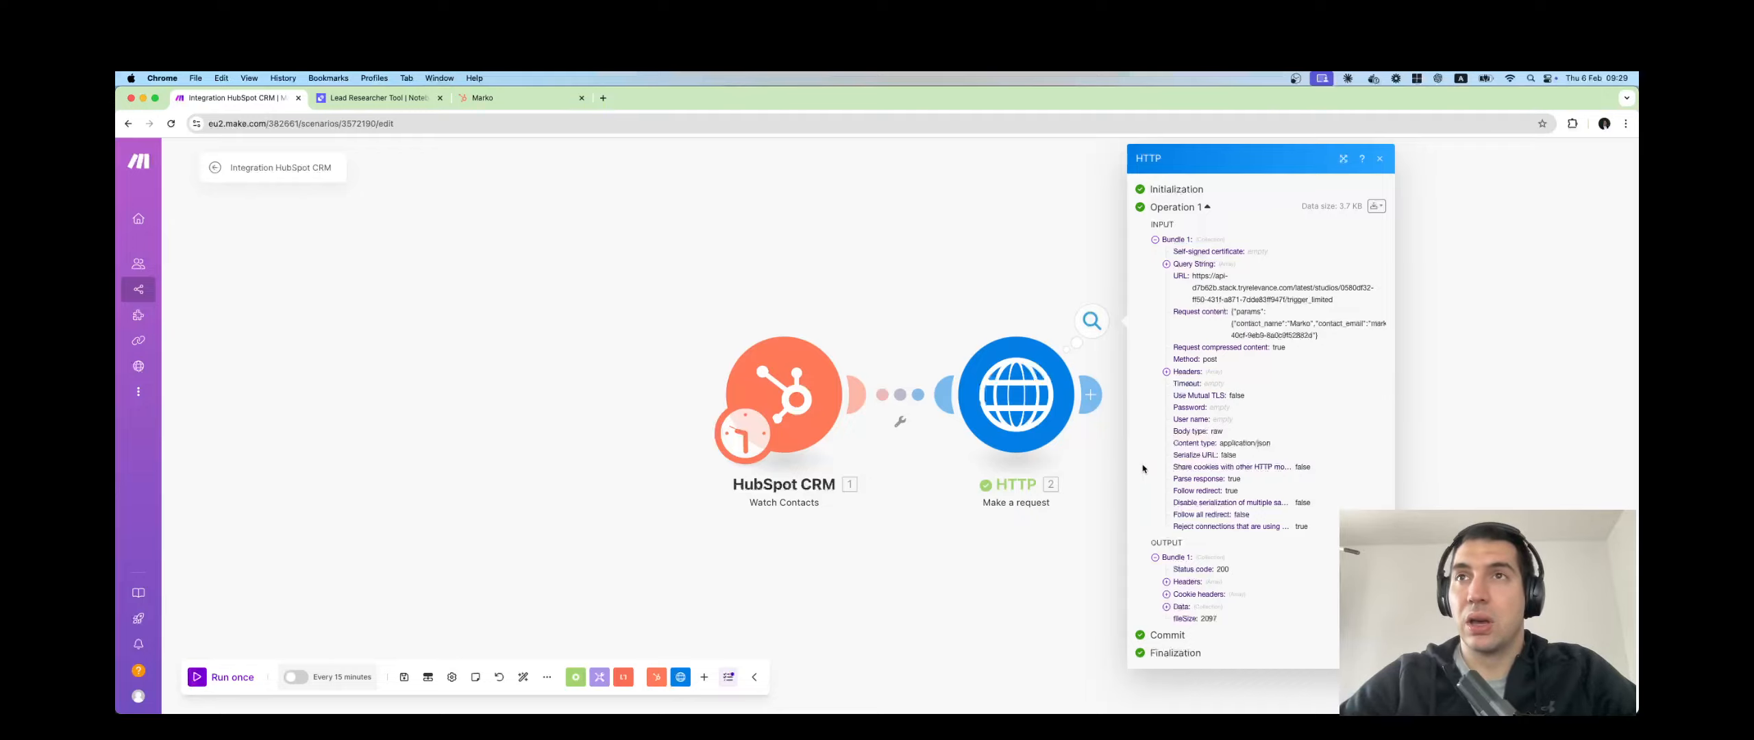
Expand Data and the lead research output to review industry, employee count and summaries.
{"action": "left_click", "coordinate": [1167, 607]}
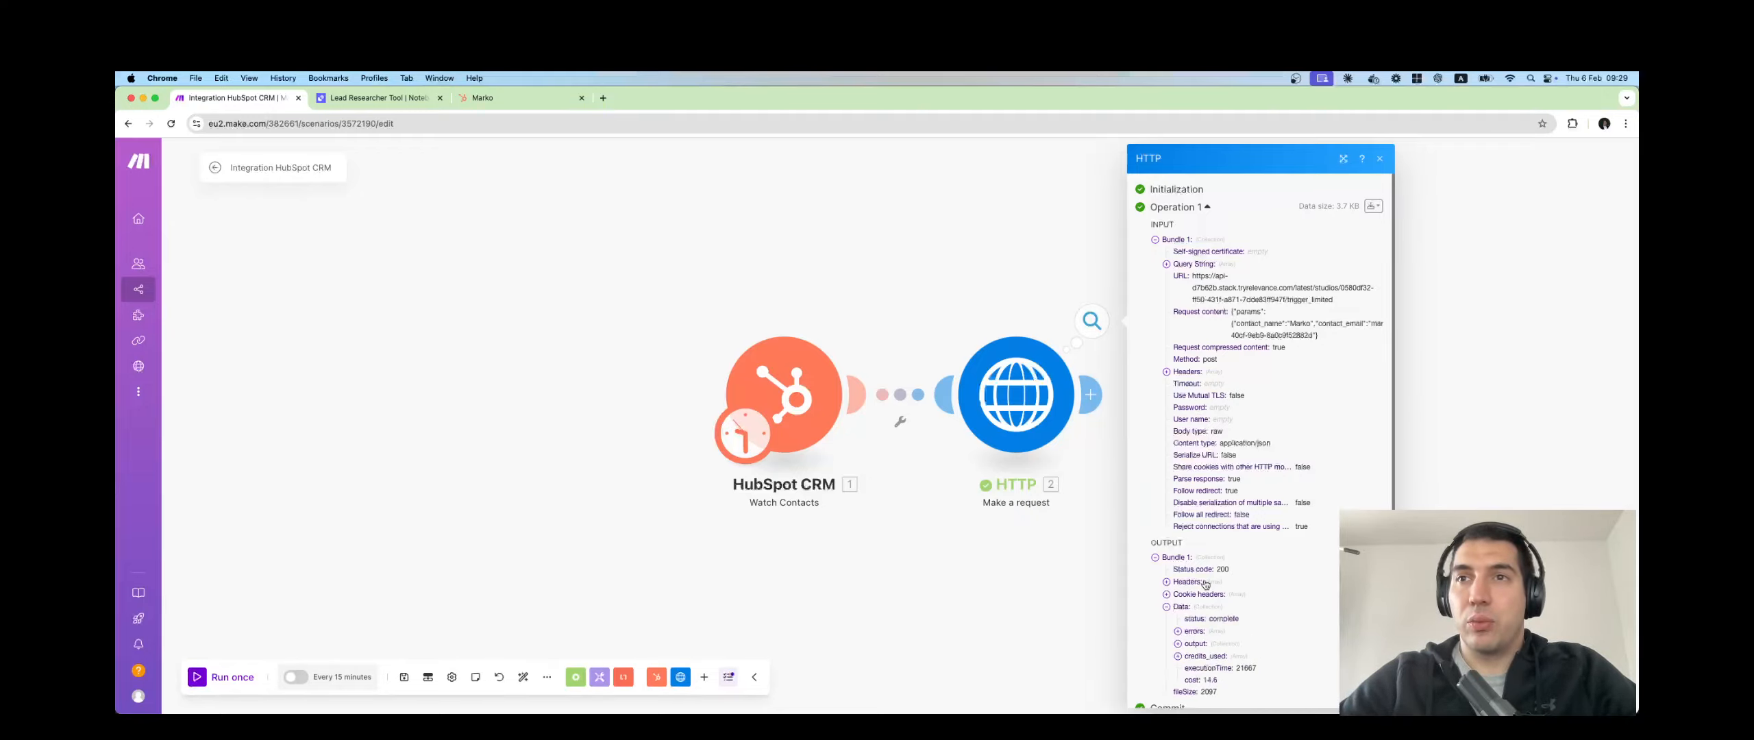
{"action": "scroll", "coordinate": [1182, 613], "scroll_direction": "down", "scroll_amount": 1}
{"action": "left_click", "coordinate": [1178, 610]}
{"action": "scroll", "coordinate": [1206, 596], "scroll_direction": "down", "scroll_amount": 4}
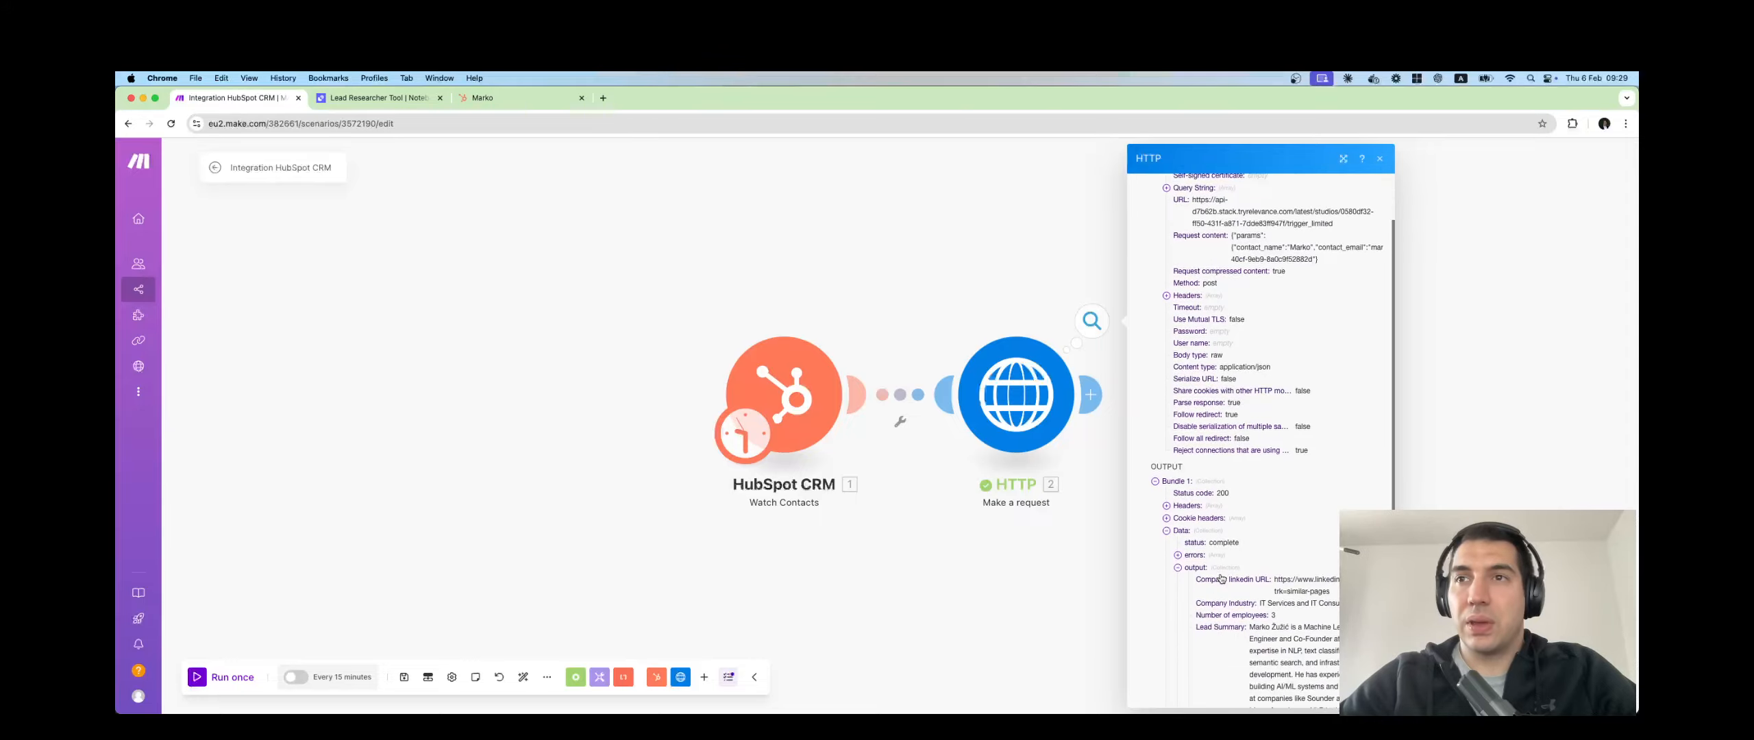
{"action": "scroll", "coordinate": [1256, 524], "scroll_direction": "down", "scroll_amount": 4}
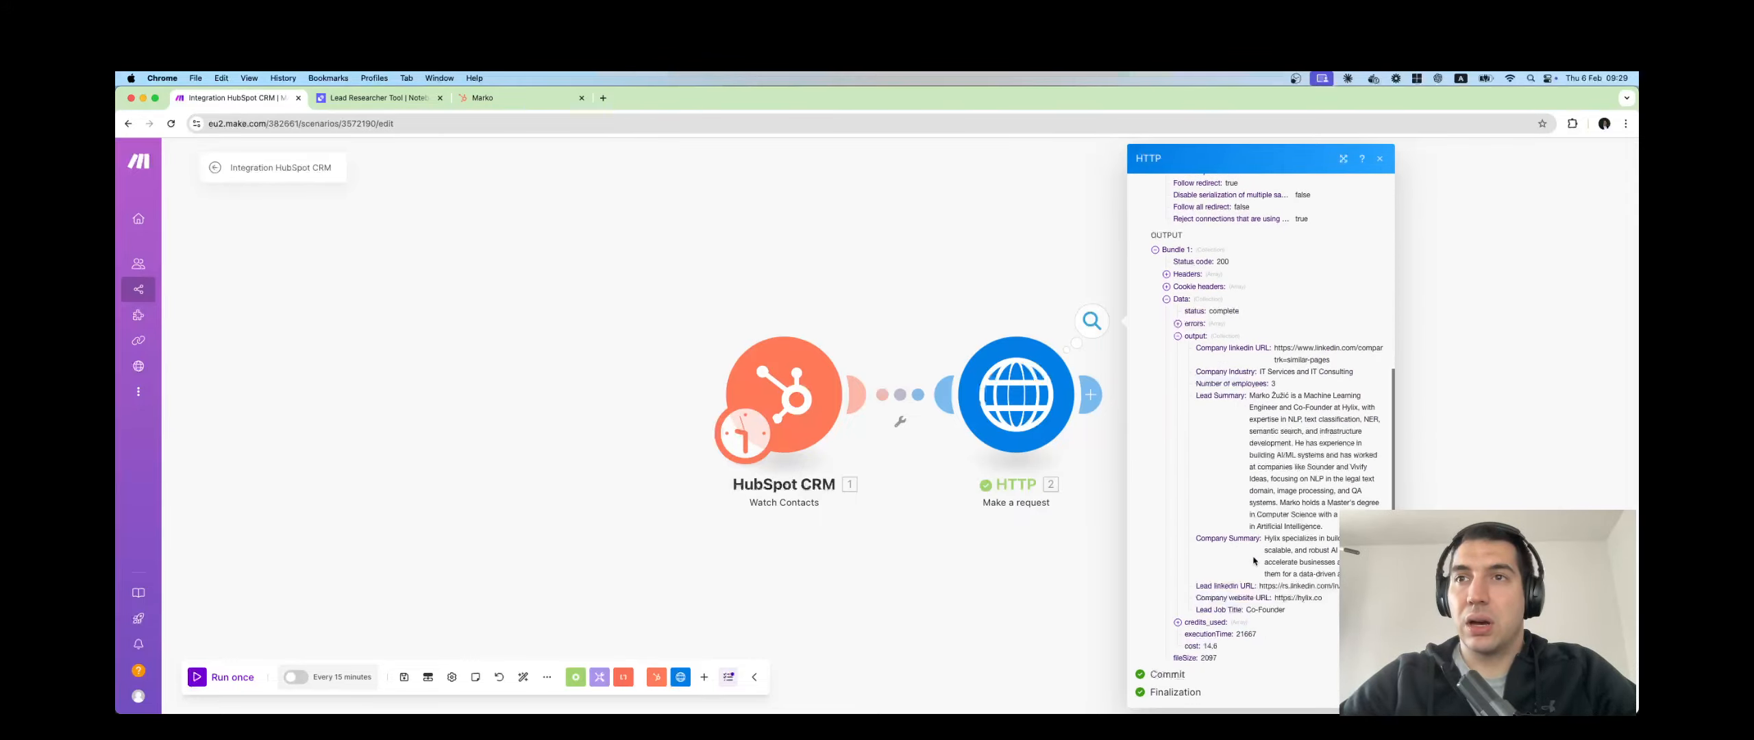
Insert HubSpot CRM's Update a Contact module after the HTTP step, found by searching 'update'.
{"action": "left_click", "coordinate": [987, 256]}
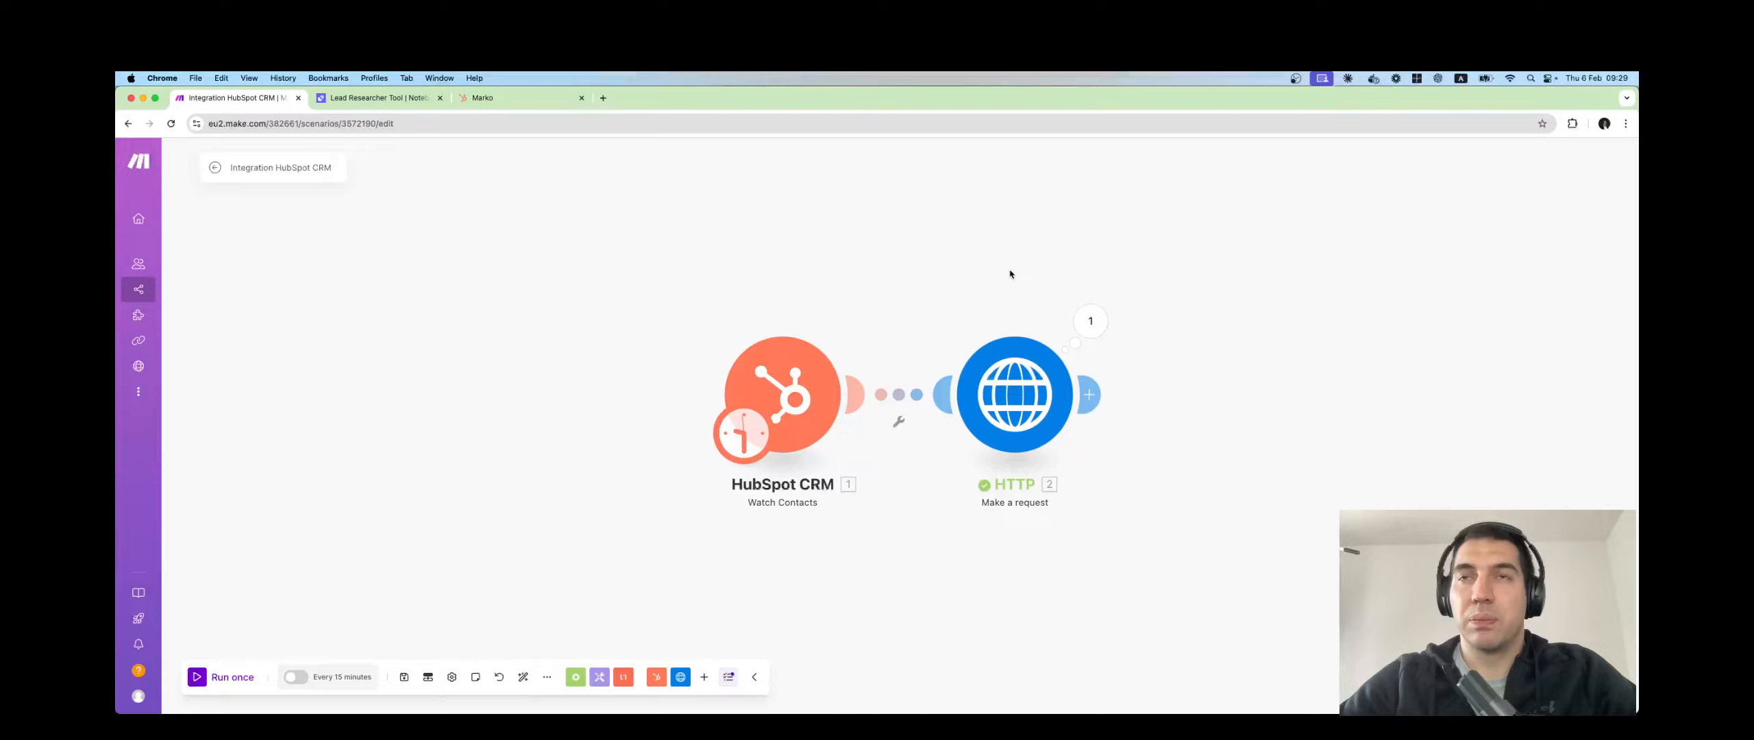
{"action": "left_click", "coordinate": [999, 393]}
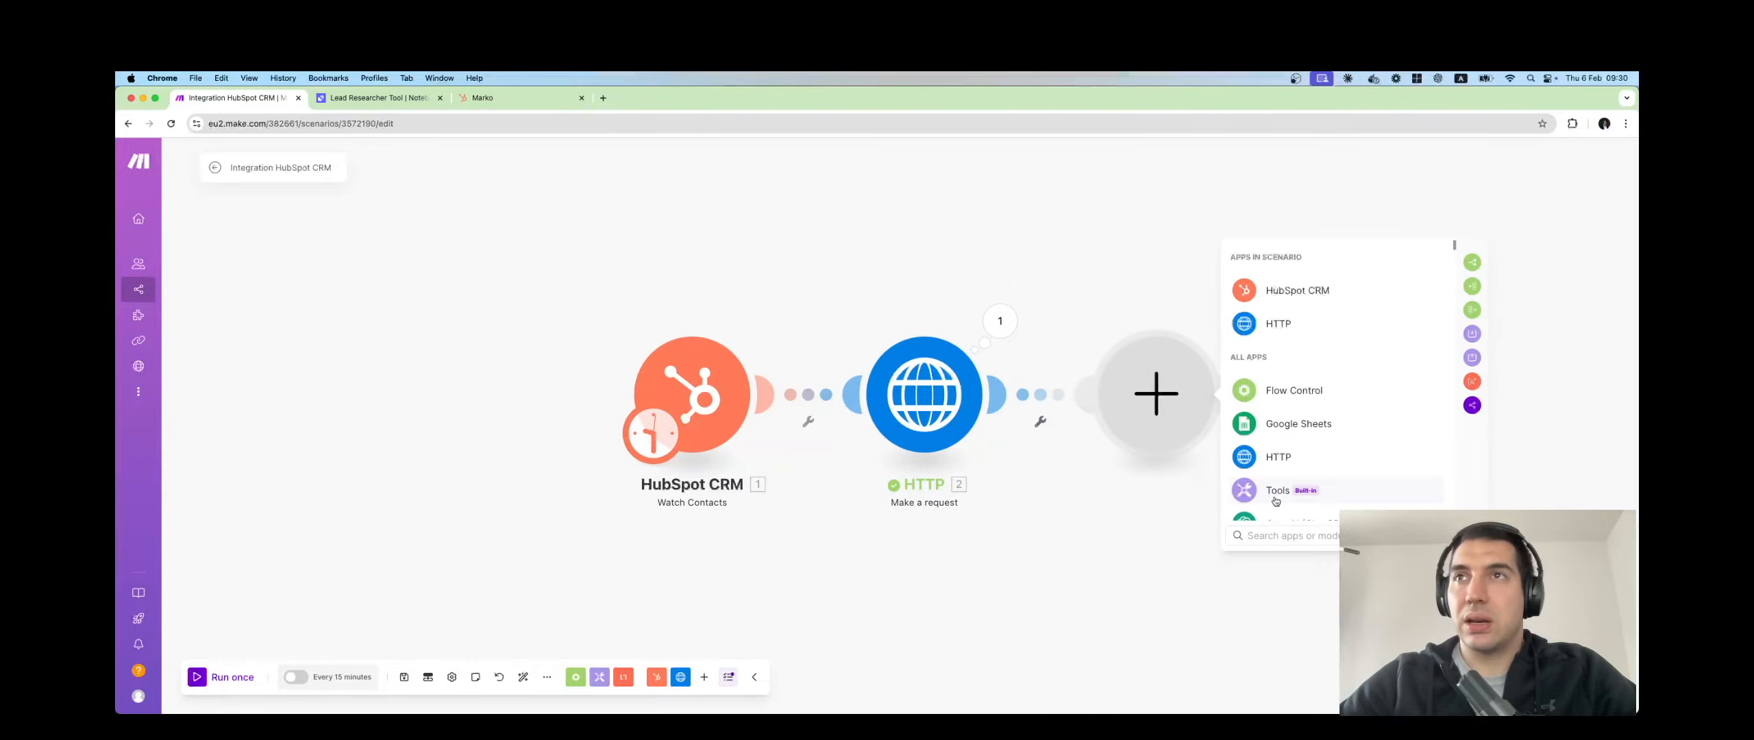
{"action": "left_click", "coordinate": [1295, 291]}
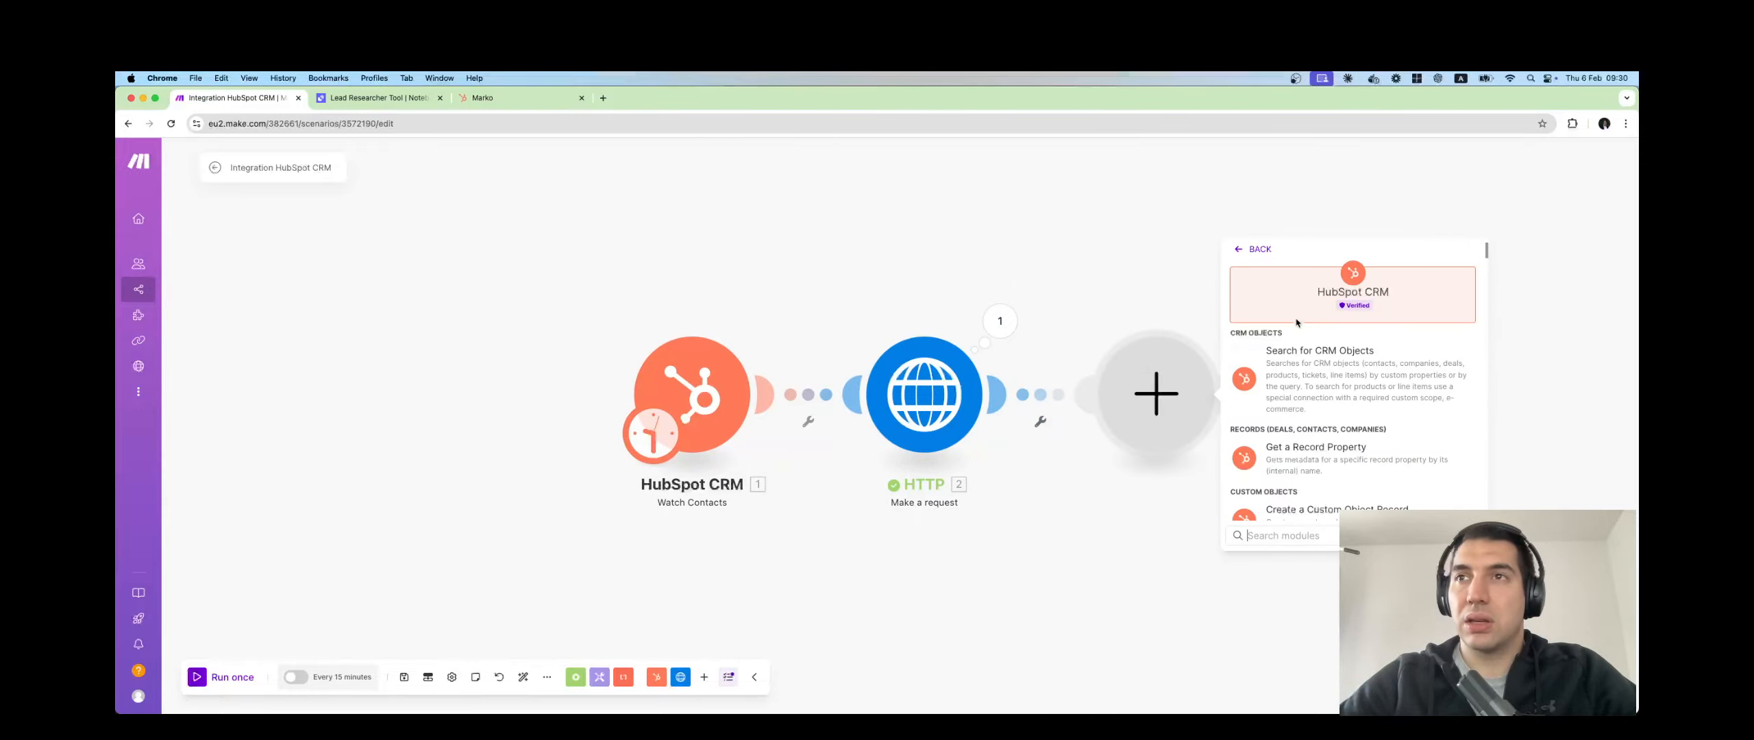
{"action": "left_click", "coordinate": [1322, 537]}
{"action": "type", "text": "u"}
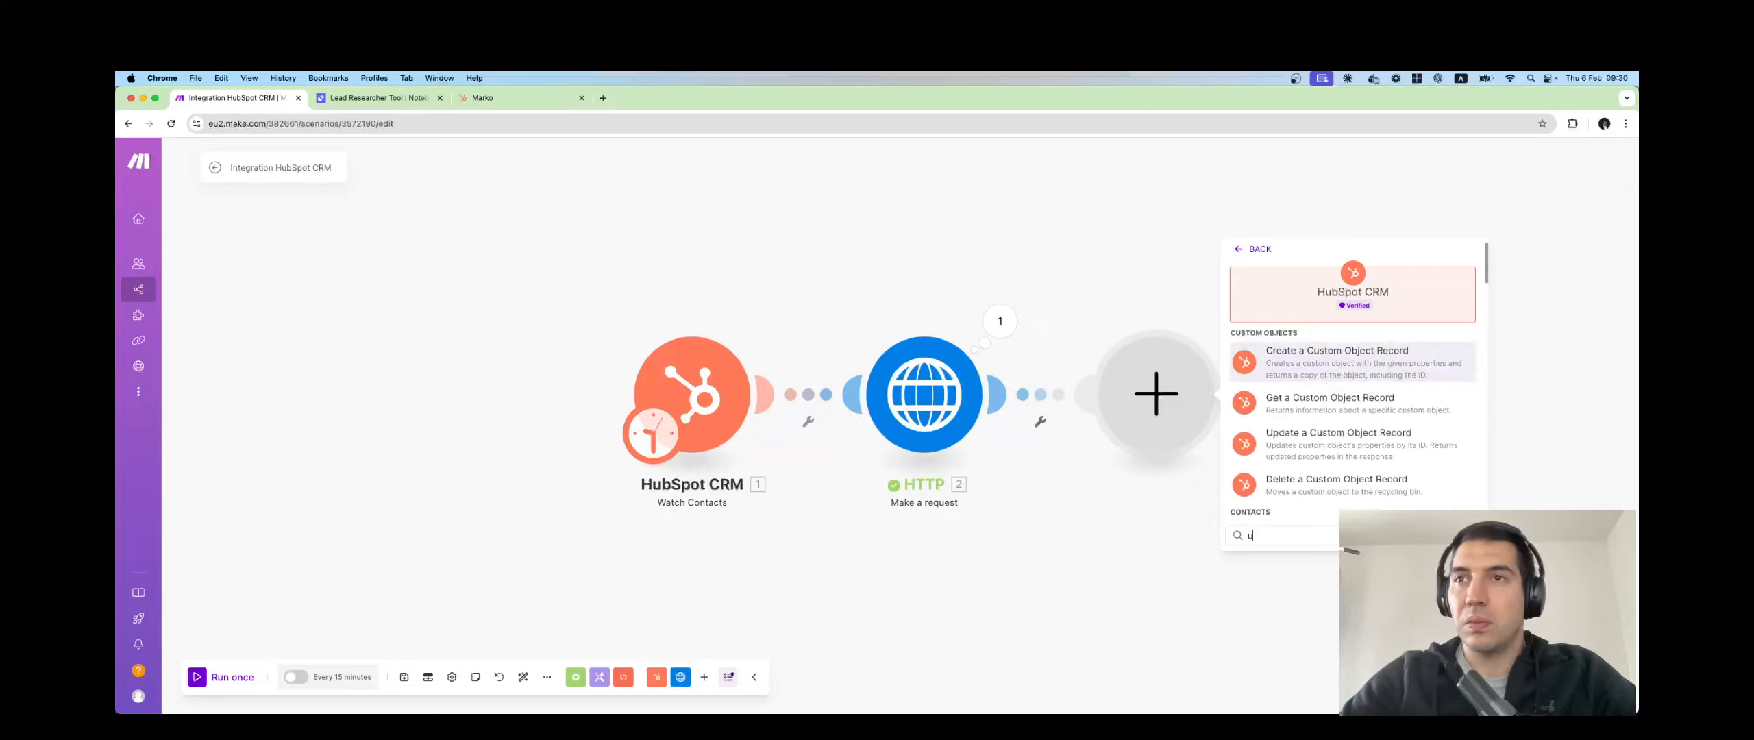
{"action": "type", "text": "pdate"}
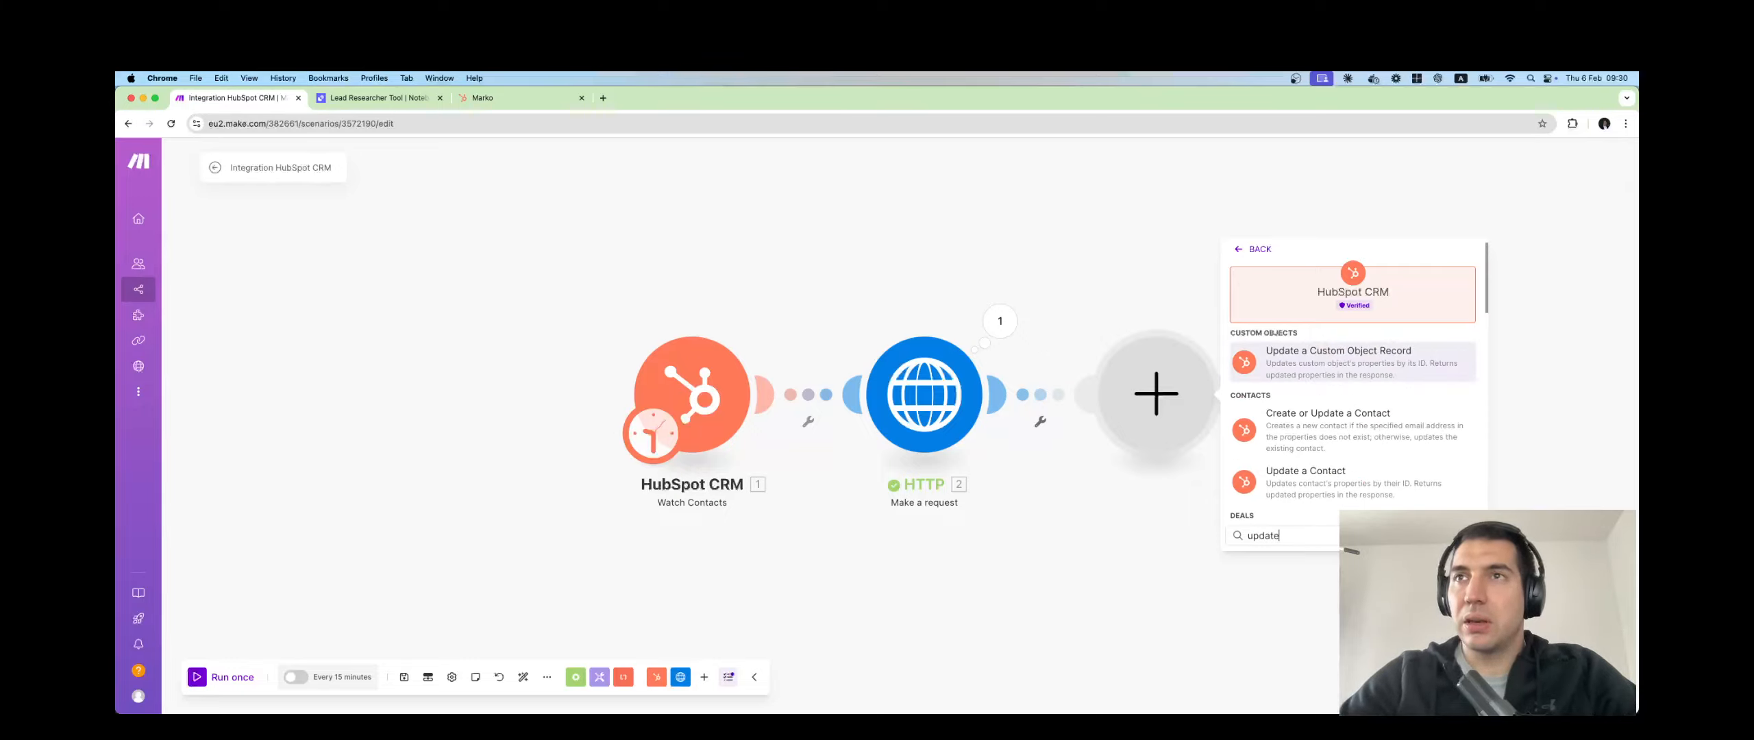
{"action": "scroll", "coordinate": [1351, 485], "scroll_direction": "down", "scroll_amount": 3}
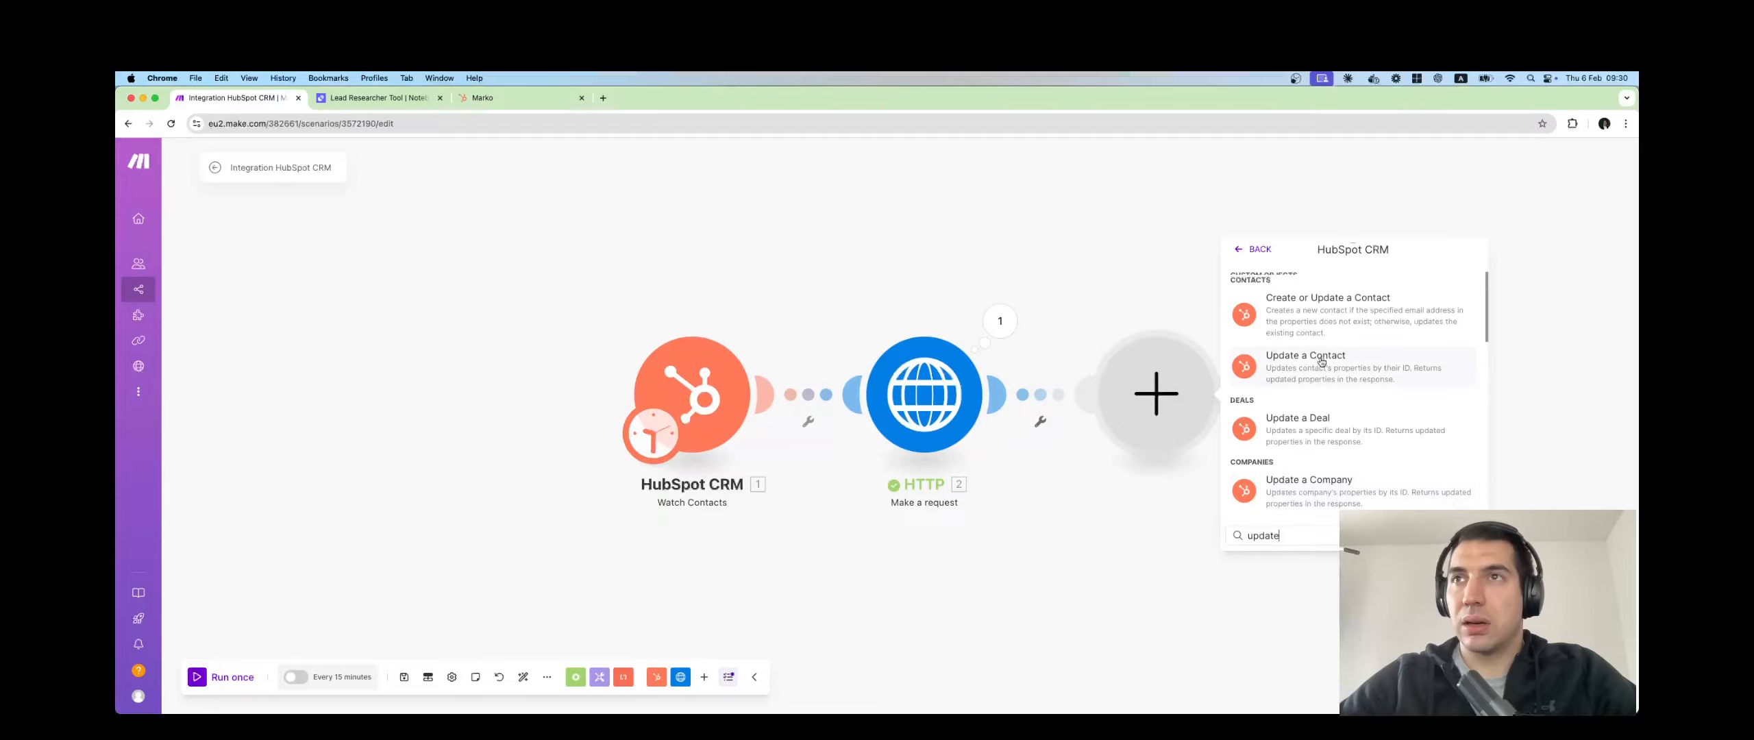
{"action": "left_click", "coordinate": [1317, 360]}
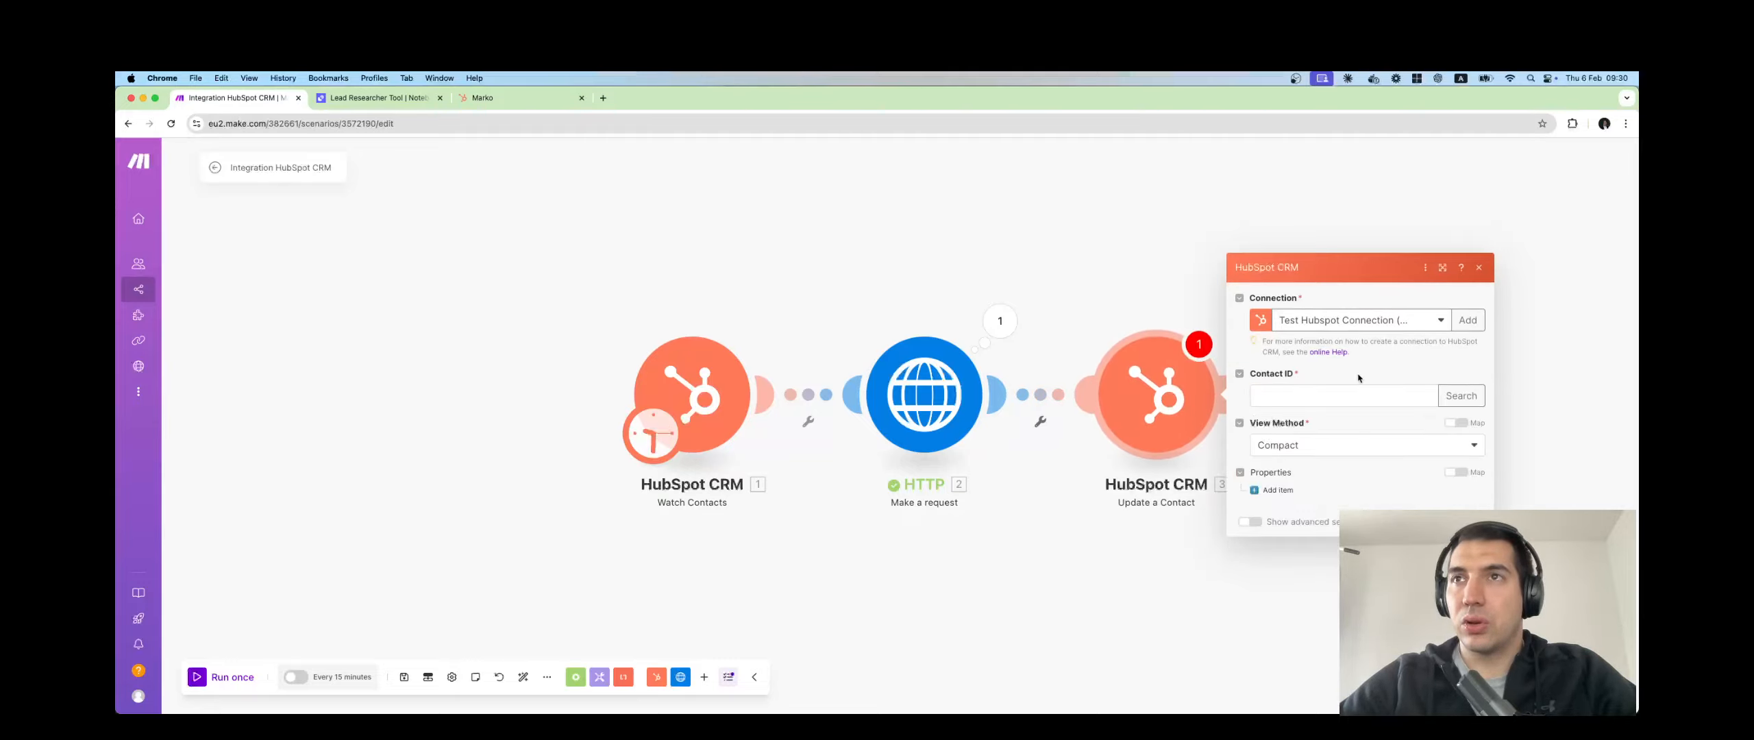
Map the Watch Contacts 1. ID into the Contact ID field.
{"action": "left_click", "coordinate": [1327, 396]}
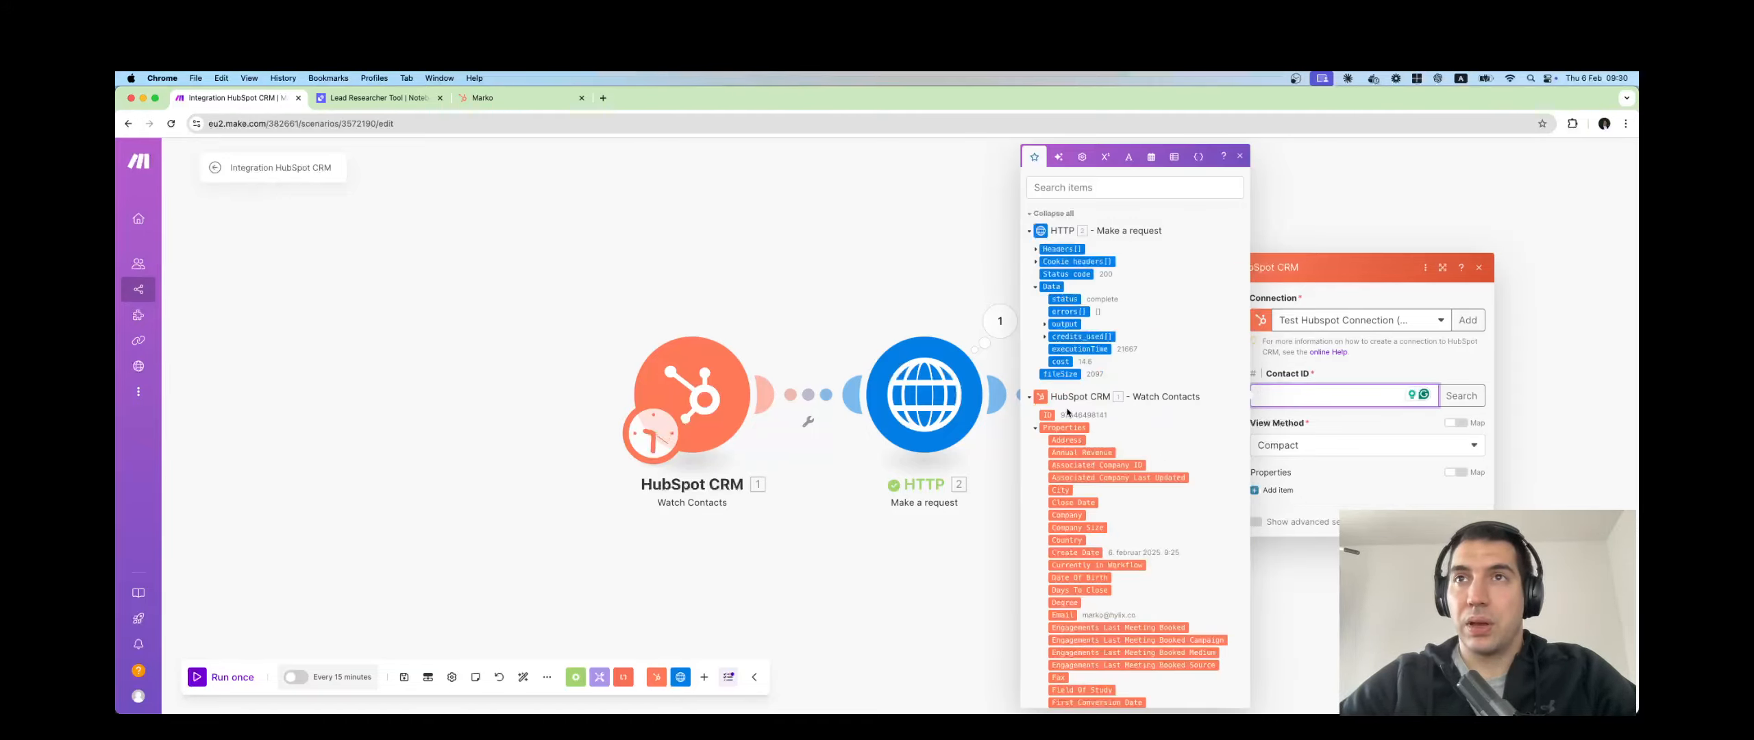
{"action": "left_click", "coordinate": [1048, 415]}
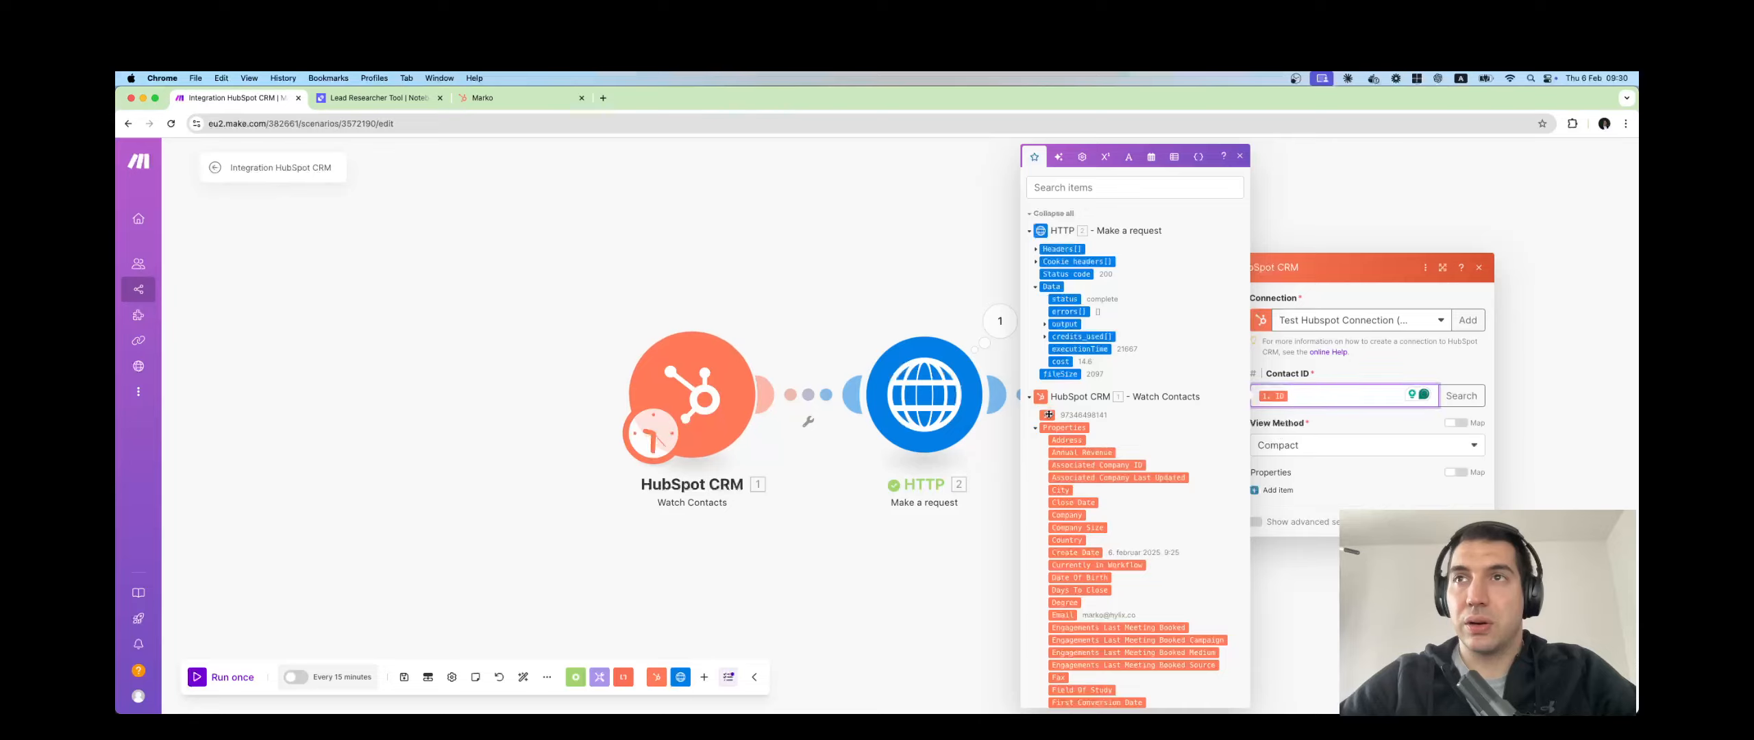
{"action": "left_click", "coordinate": [1330, 477]}
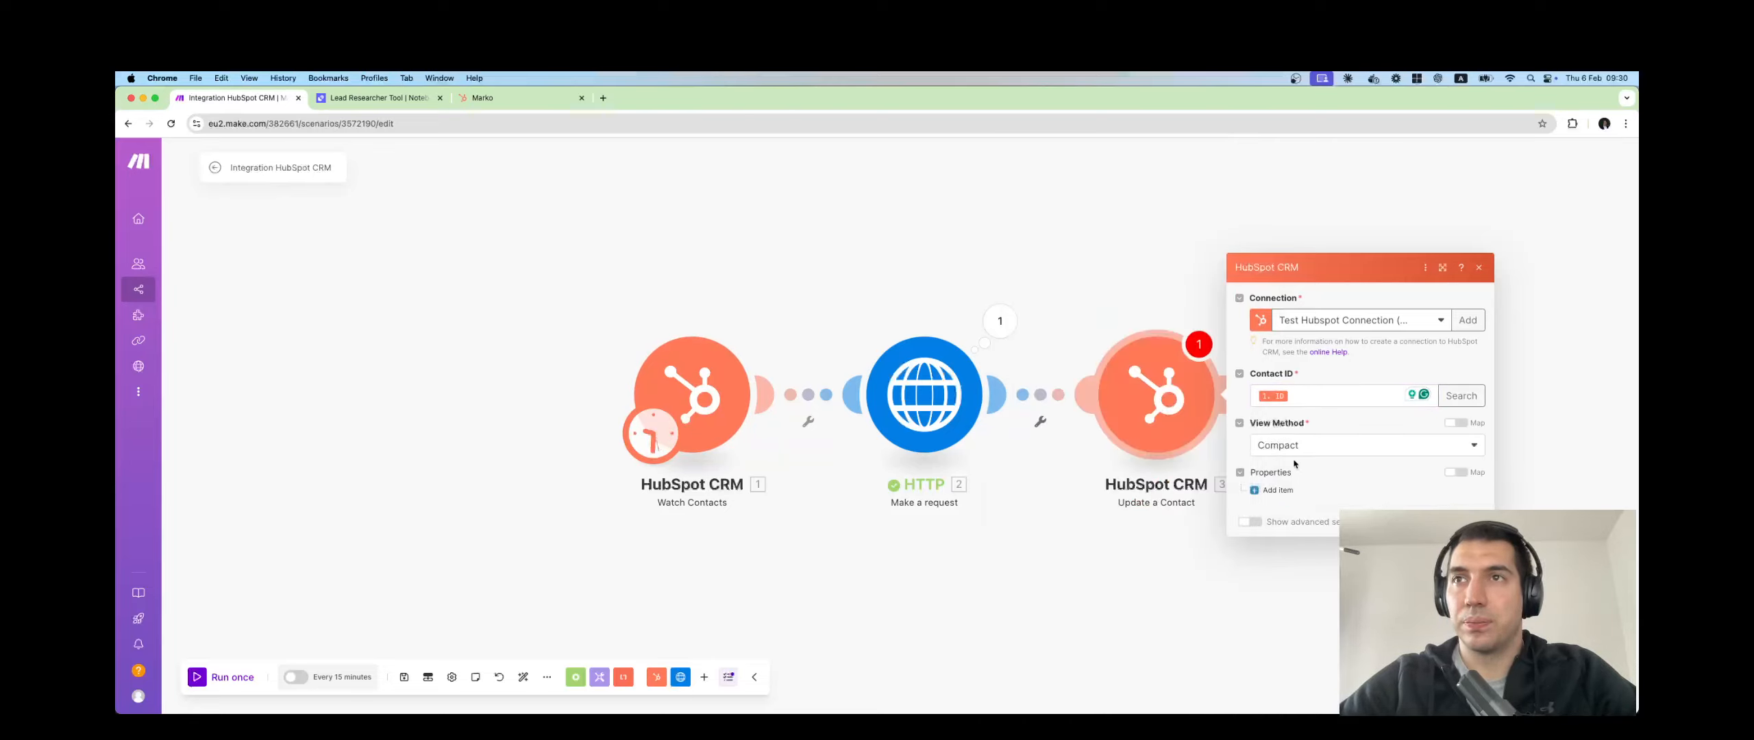
Add Properties Item 1, list its keys, and open the HTTP request's run details.
{"action": "left_click", "coordinate": [1276, 490]}
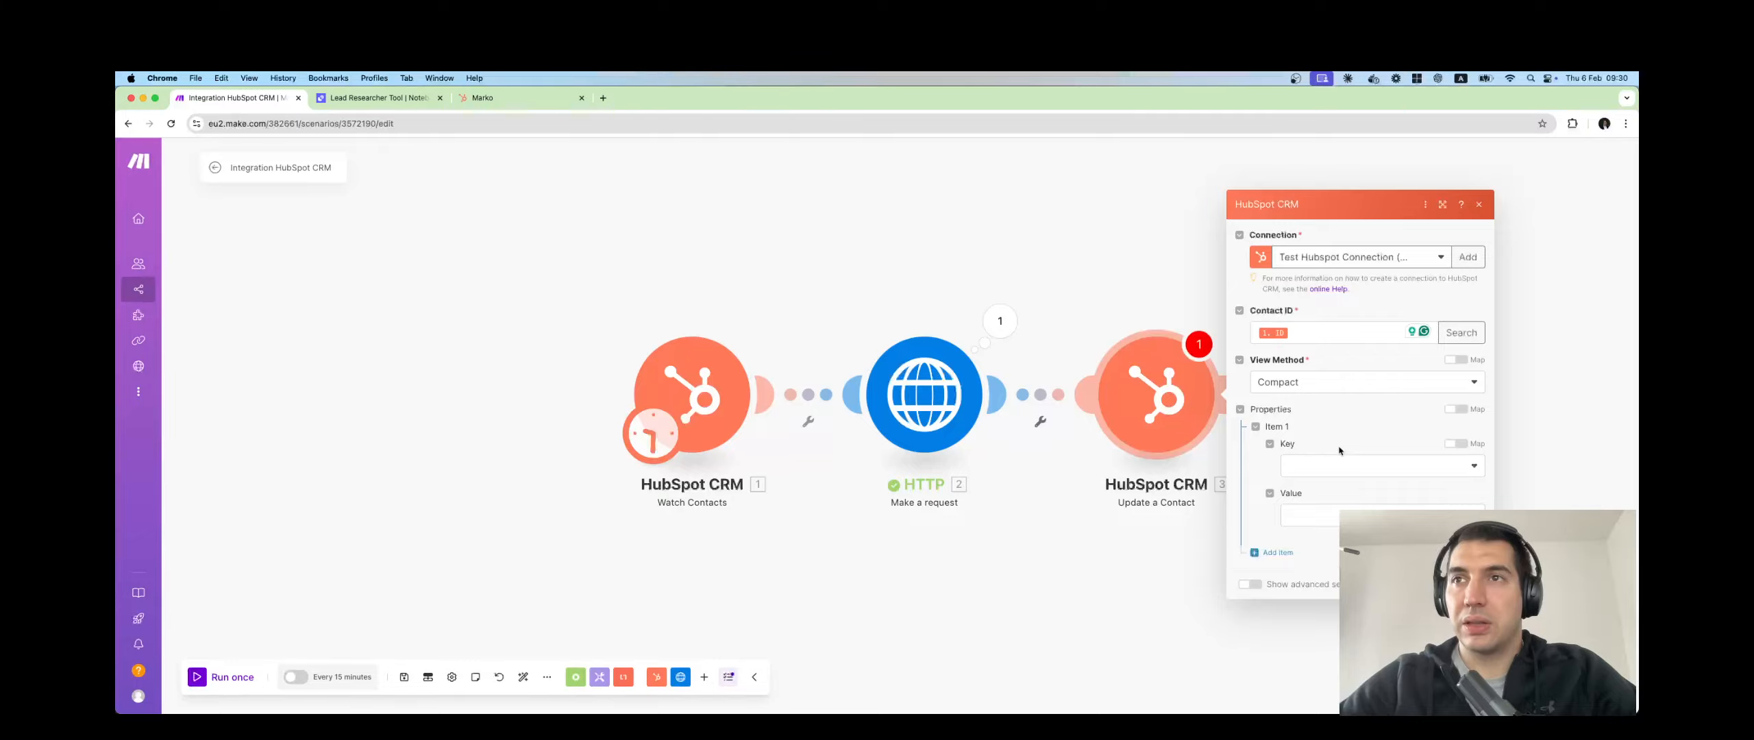
{"action": "left_click", "coordinate": [1326, 473]}
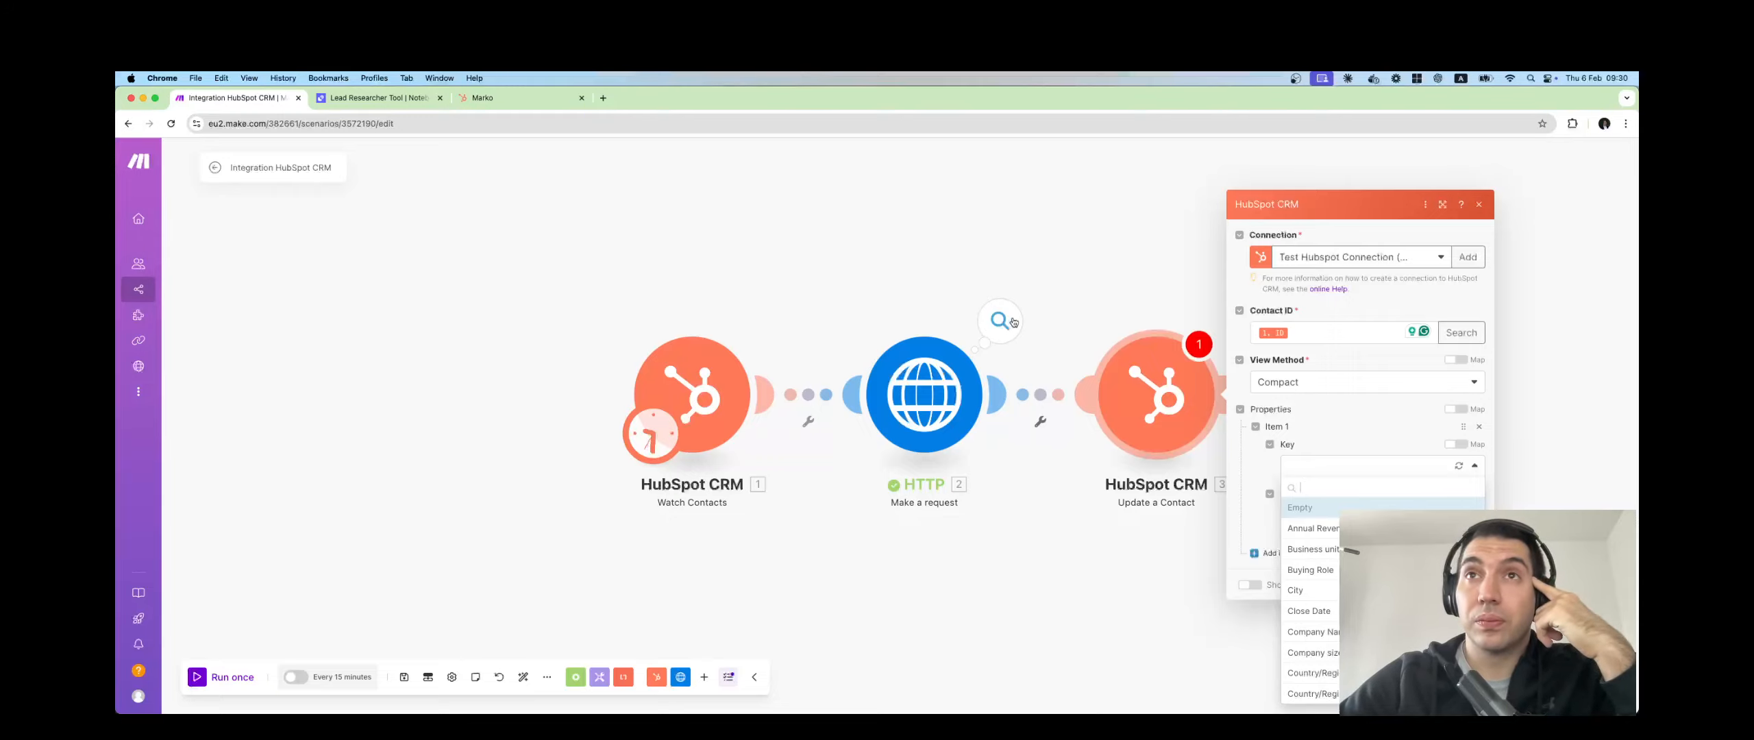
{"action": "left_click", "coordinate": [1000, 321]}
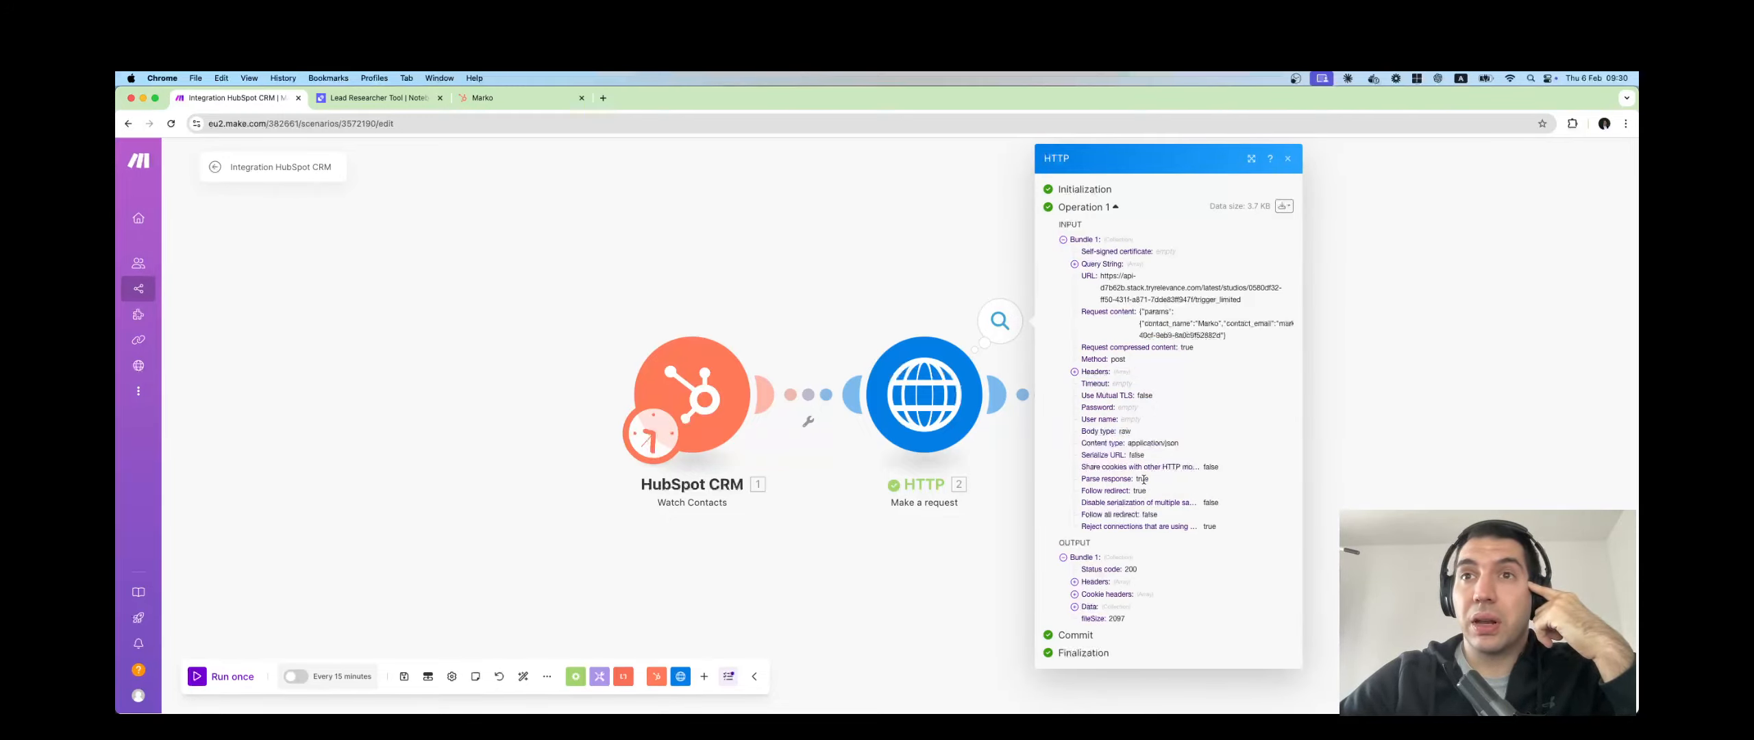
Inspect the HTTP output's Data fields, highlighting the lead's job title, LinkedIn URL and summary.
{"action": "left_click", "coordinate": [1075, 607]}
{"action": "scroll", "coordinate": [1090, 603], "scroll_direction": "down", "scroll_amount": 1}
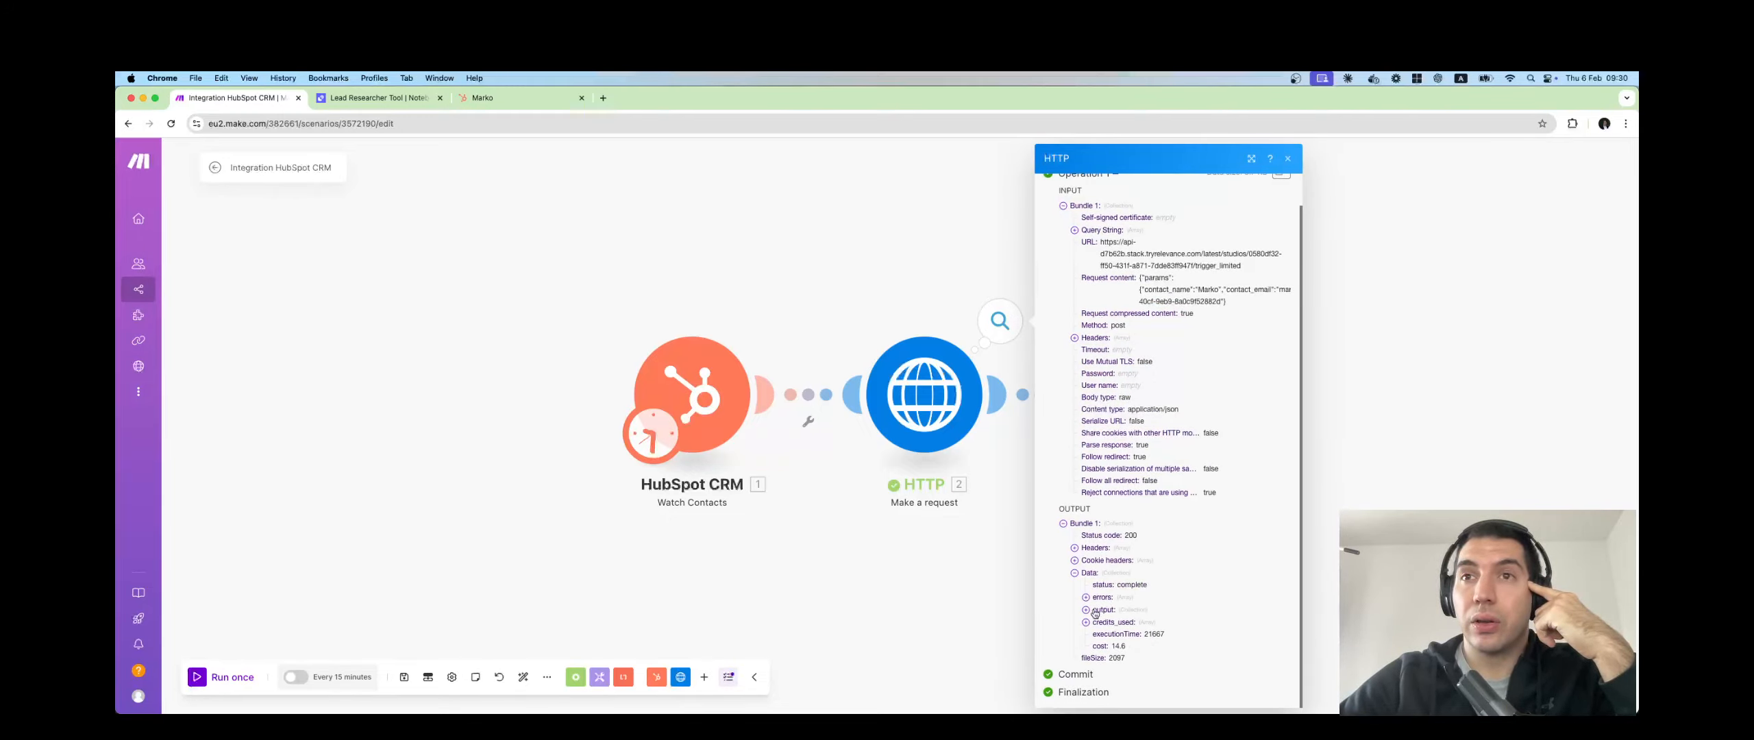
{"action": "scroll", "coordinate": [1127, 556], "scroll_direction": "down", "scroll_amount": 5}
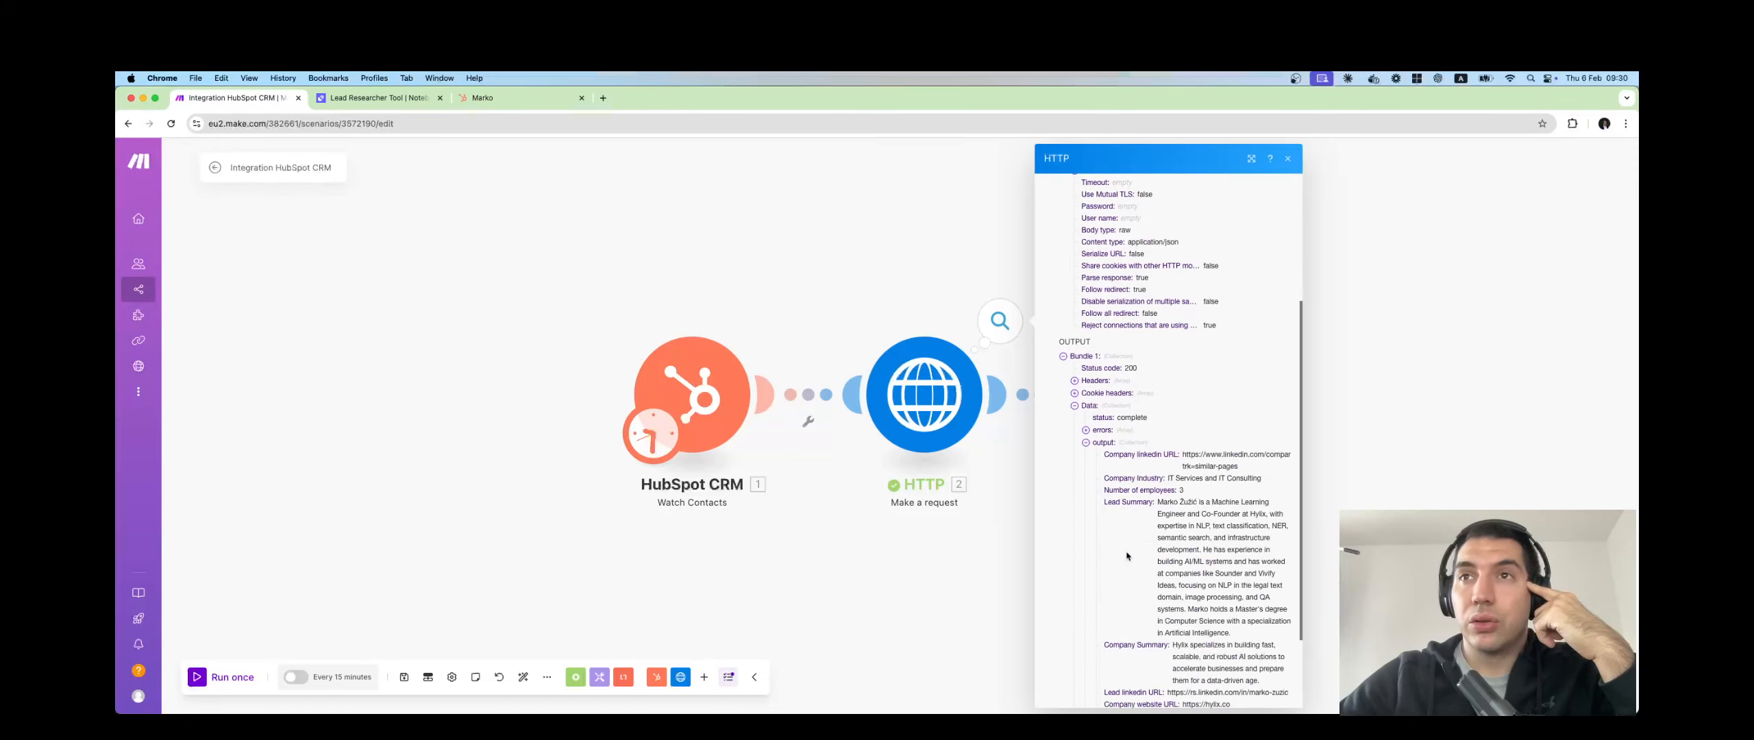
{"action": "scroll", "coordinate": [1128, 557], "scroll_direction": "down", "scroll_amount": 1}
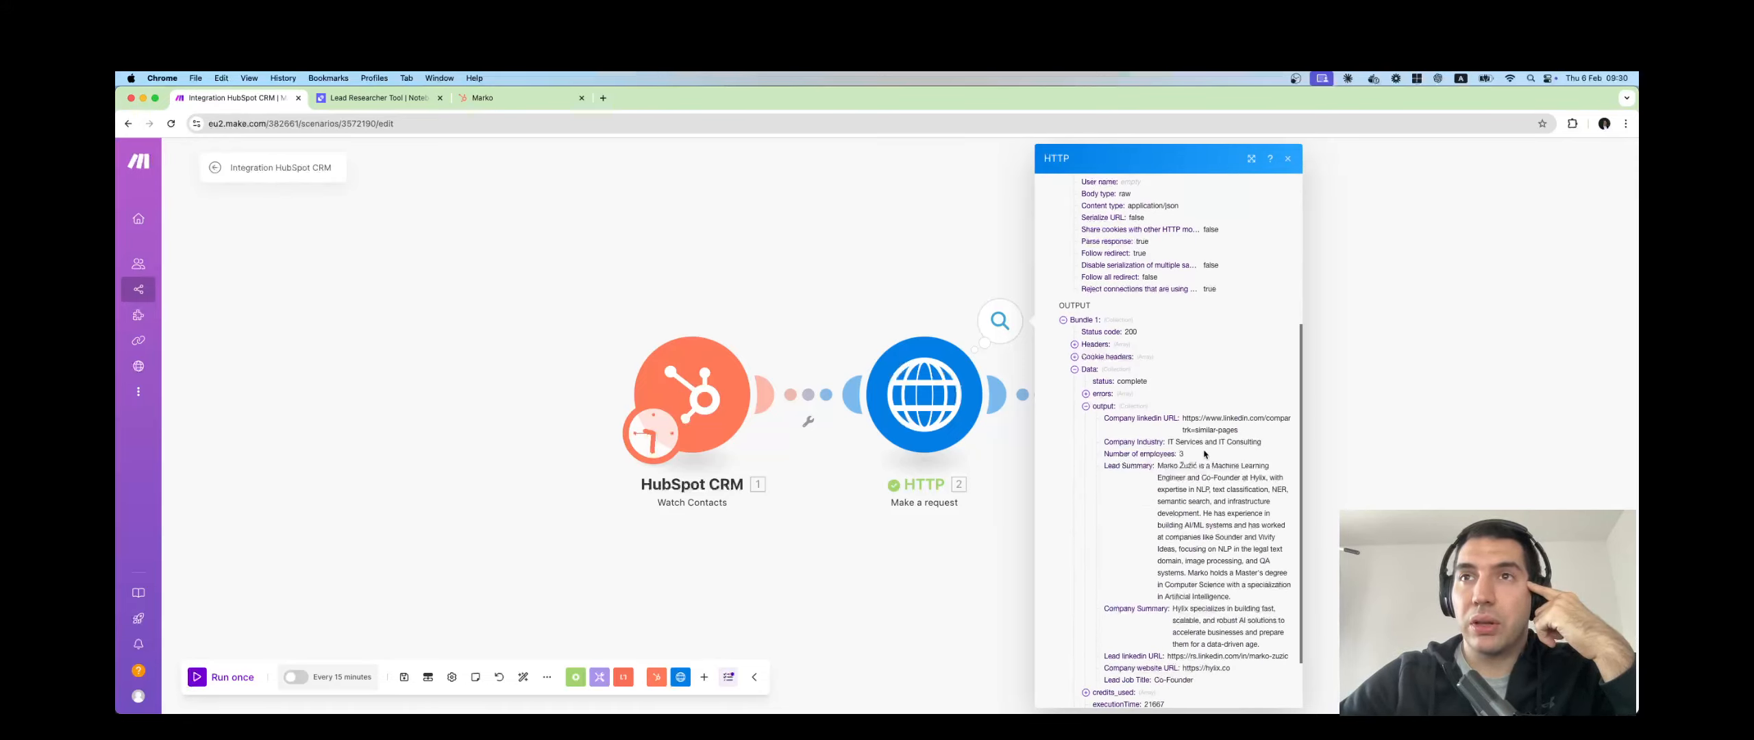
{"action": "scroll", "coordinate": [1205, 486], "scroll_direction": "down", "scroll_amount": 2}
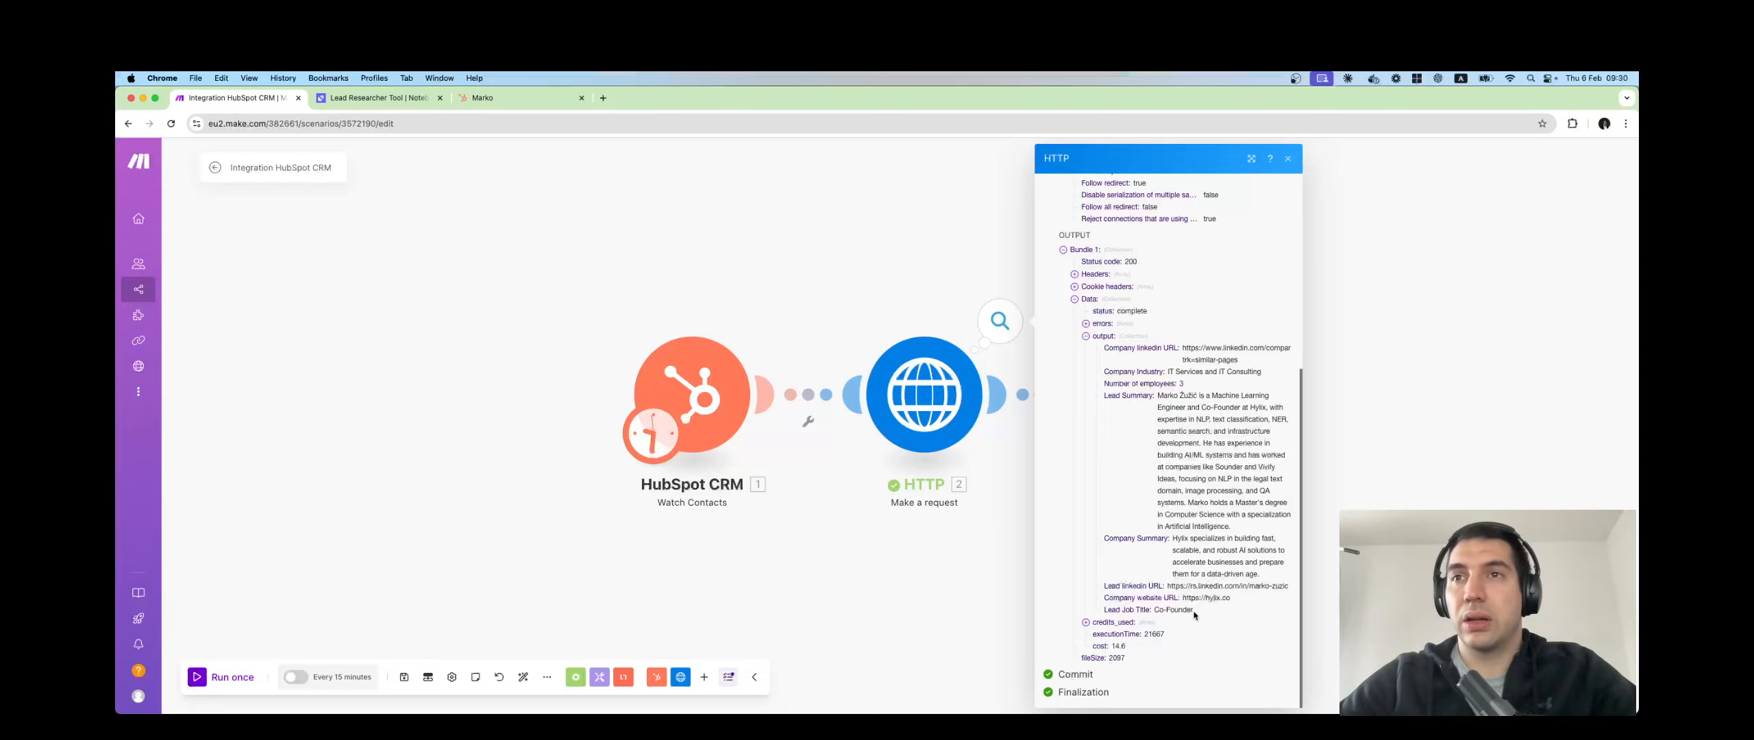
{"action": "left_click_drag", "start_coordinate": [1196, 615], "coordinate": [1117, 607]}
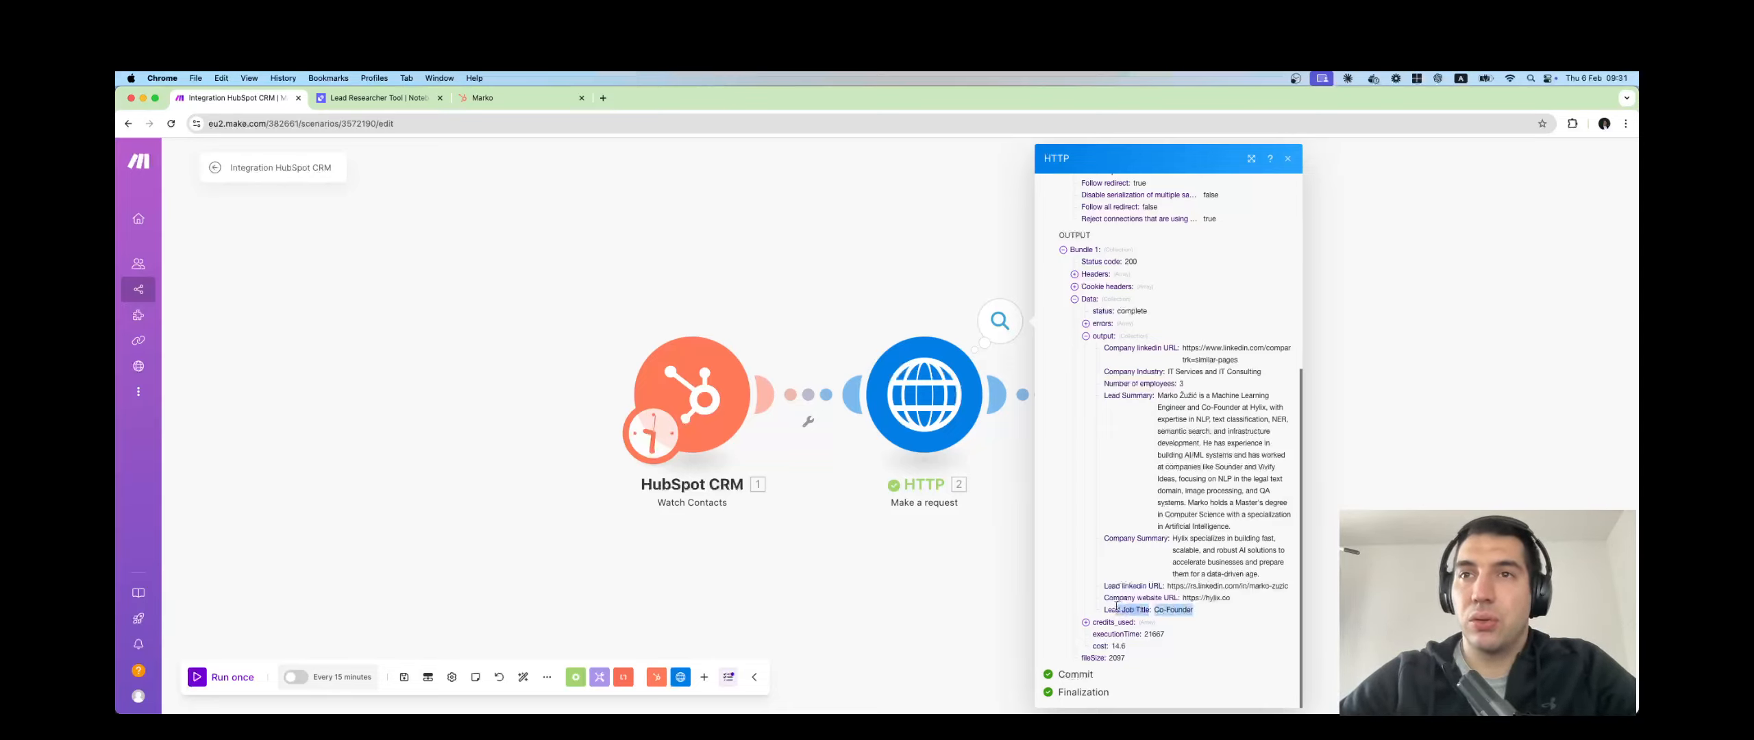
{"action": "left_click_drag", "start_coordinate": [1282, 588], "coordinate": [1101, 589]}
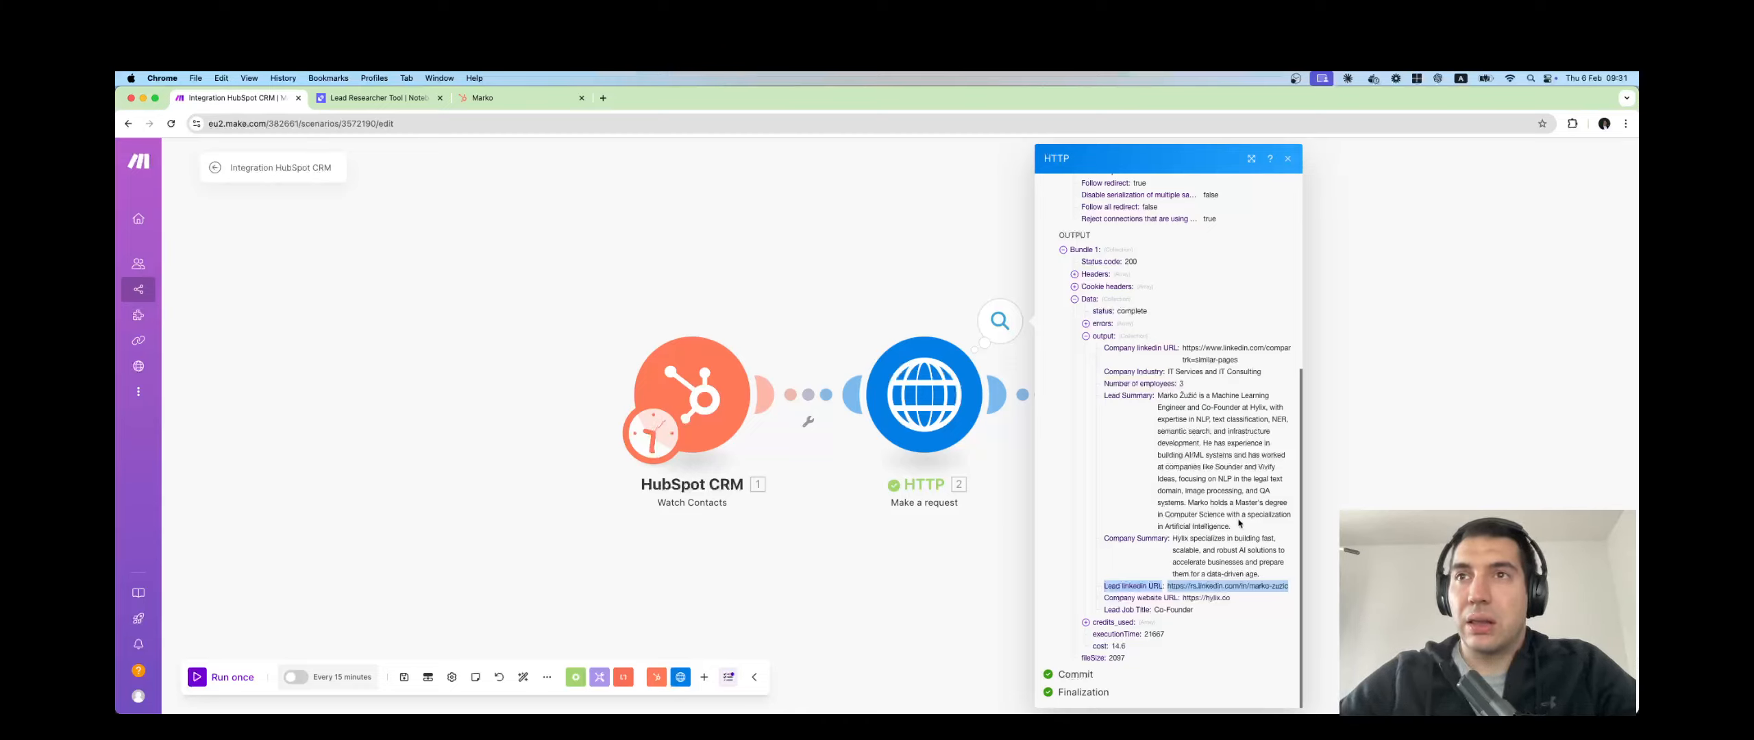
{"action": "left_click_drag", "start_coordinate": [1240, 524], "coordinate": [1121, 413]}
{"action": "left_click", "coordinate": [1131, 406]}
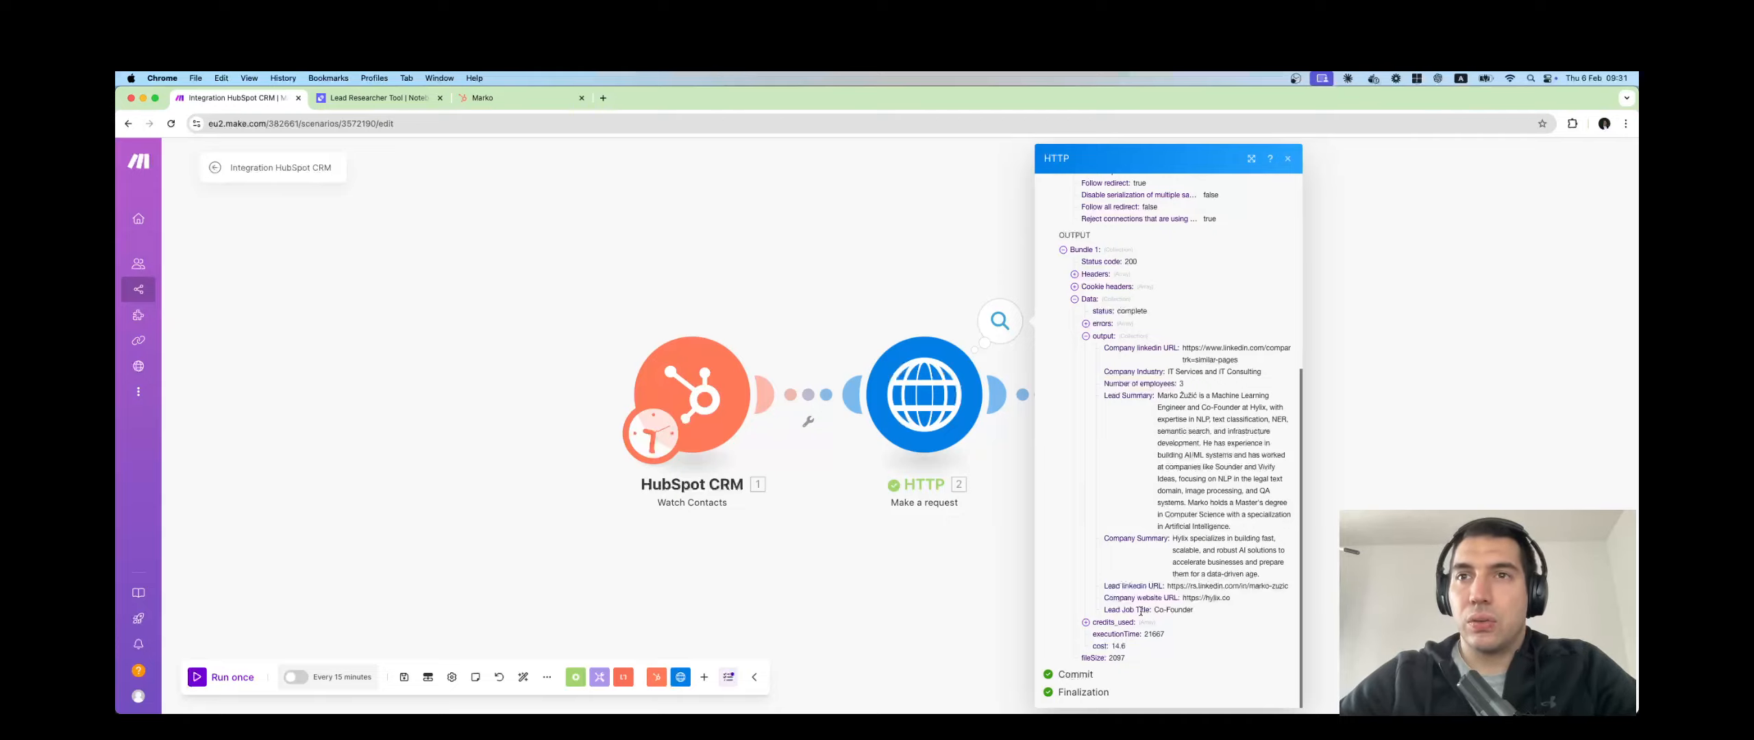
Set property Item 1 to Job Title, mapped from the HTTP output's Lead Job Title.
{"action": "left_click", "coordinate": [913, 290]}
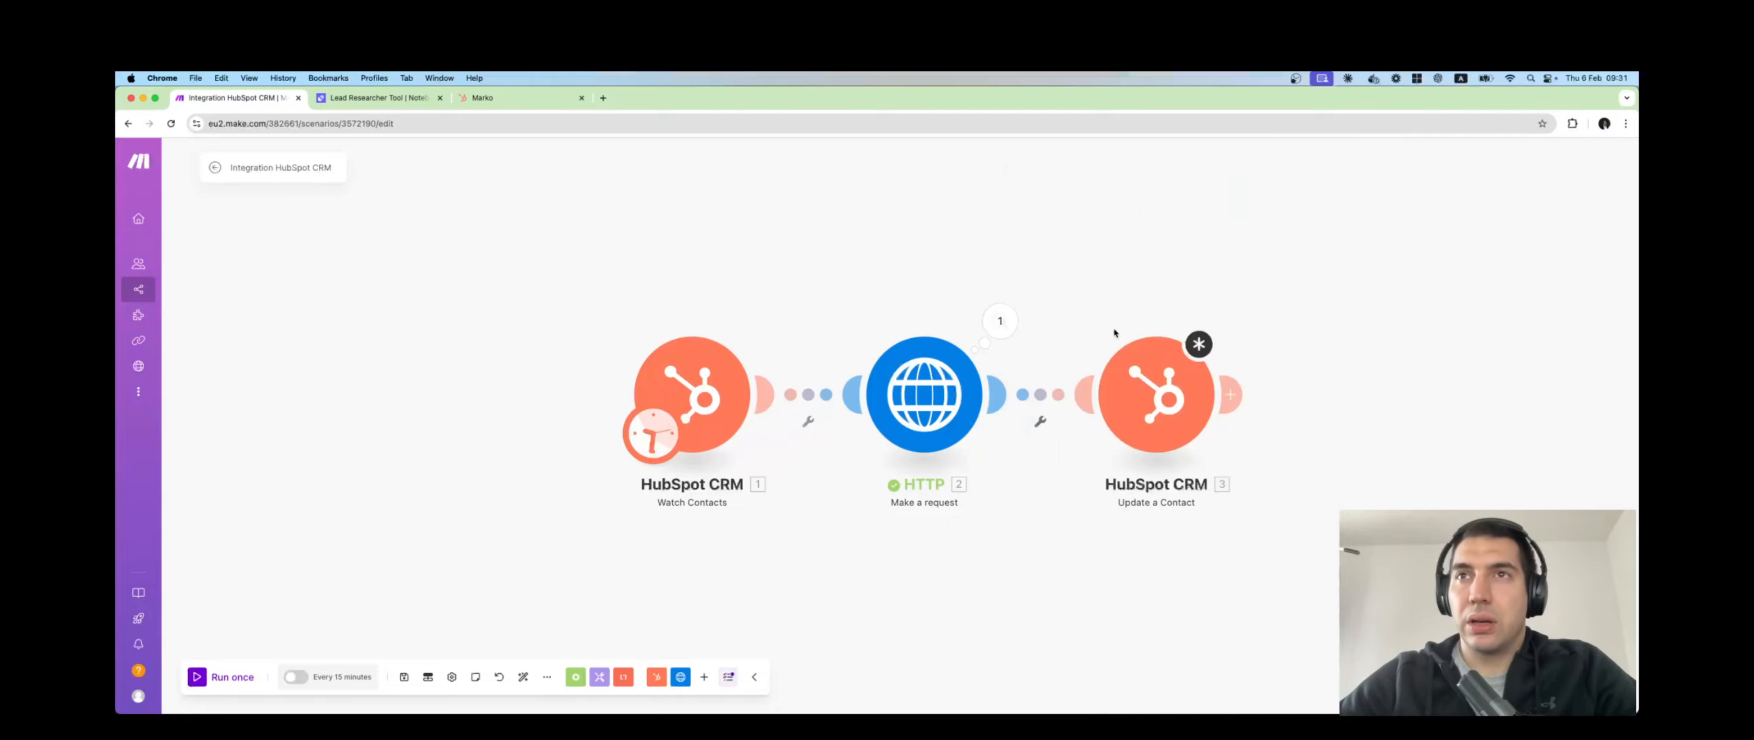
{"action": "left_click", "coordinate": [1165, 397]}
{"action": "left_click", "coordinate": [1299, 470]}
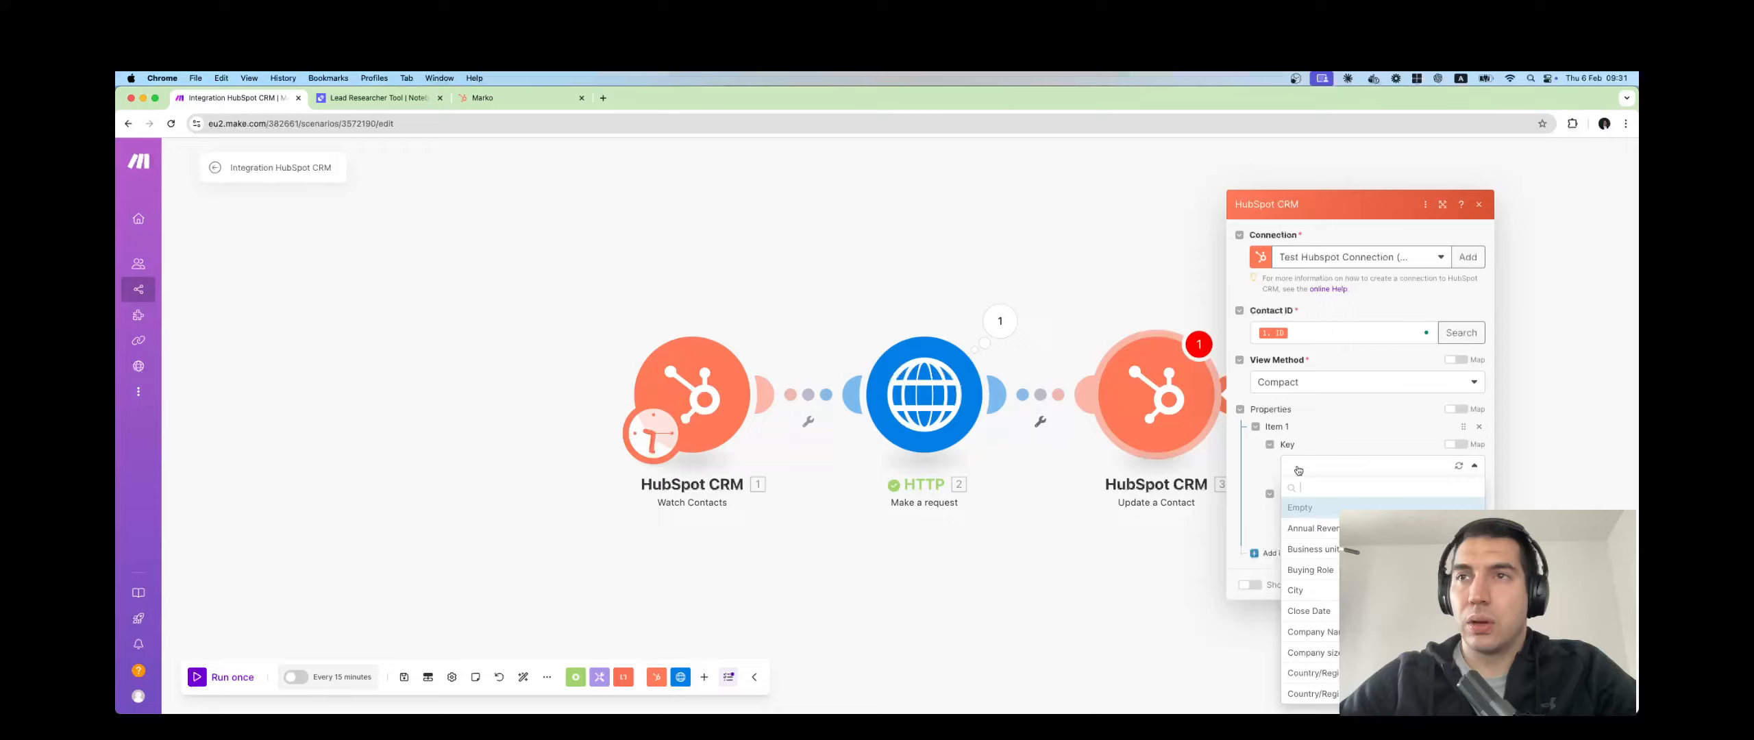
{"action": "type", "text": "Job"}
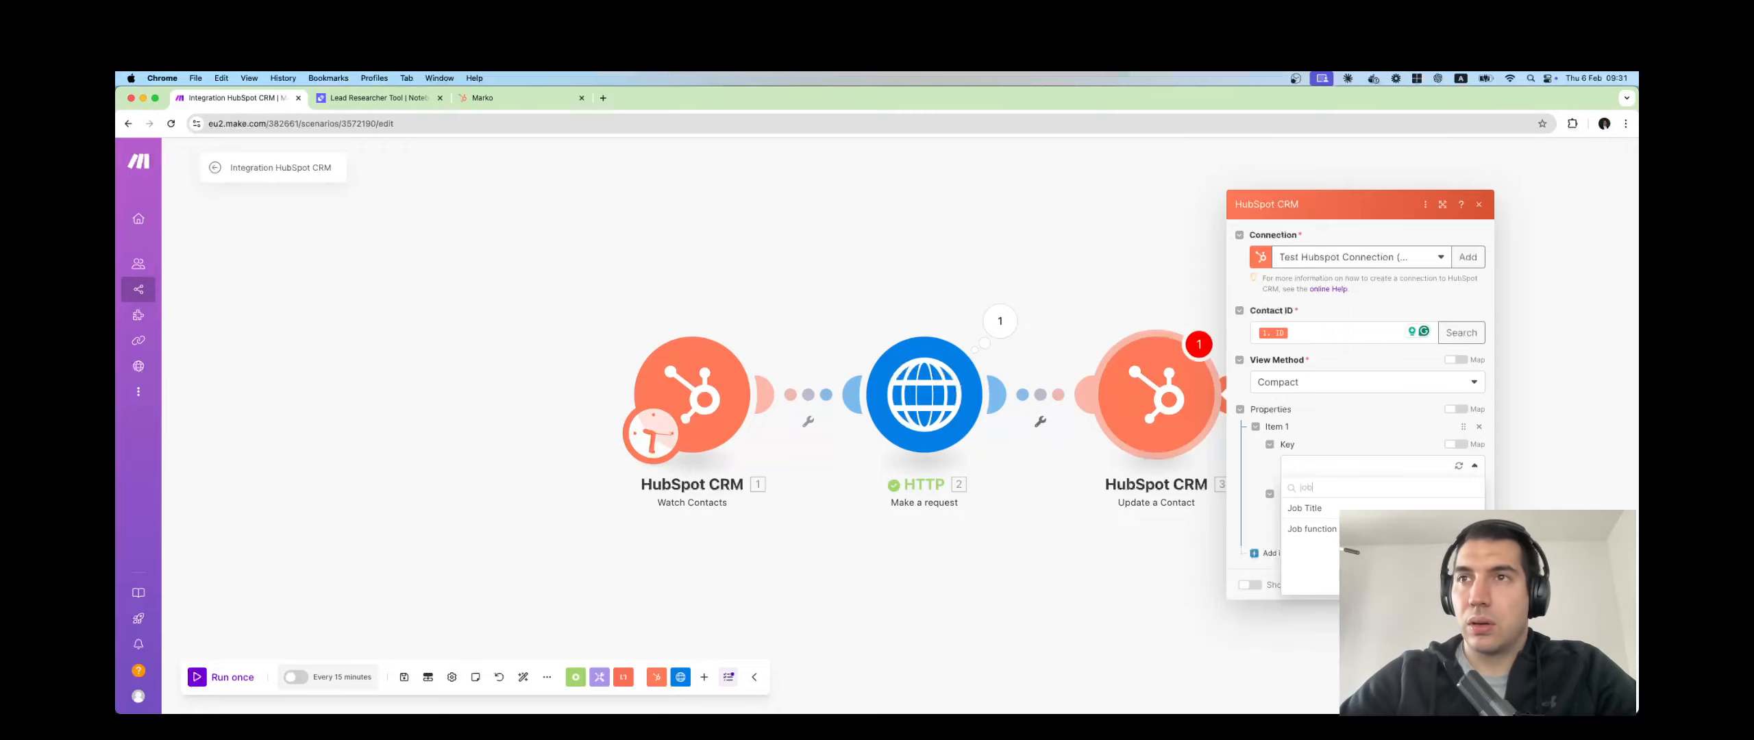
{"action": "left_click", "coordinate": [1306, 508]}
{"action": "left_click", "coordinate": [1334, 512]}
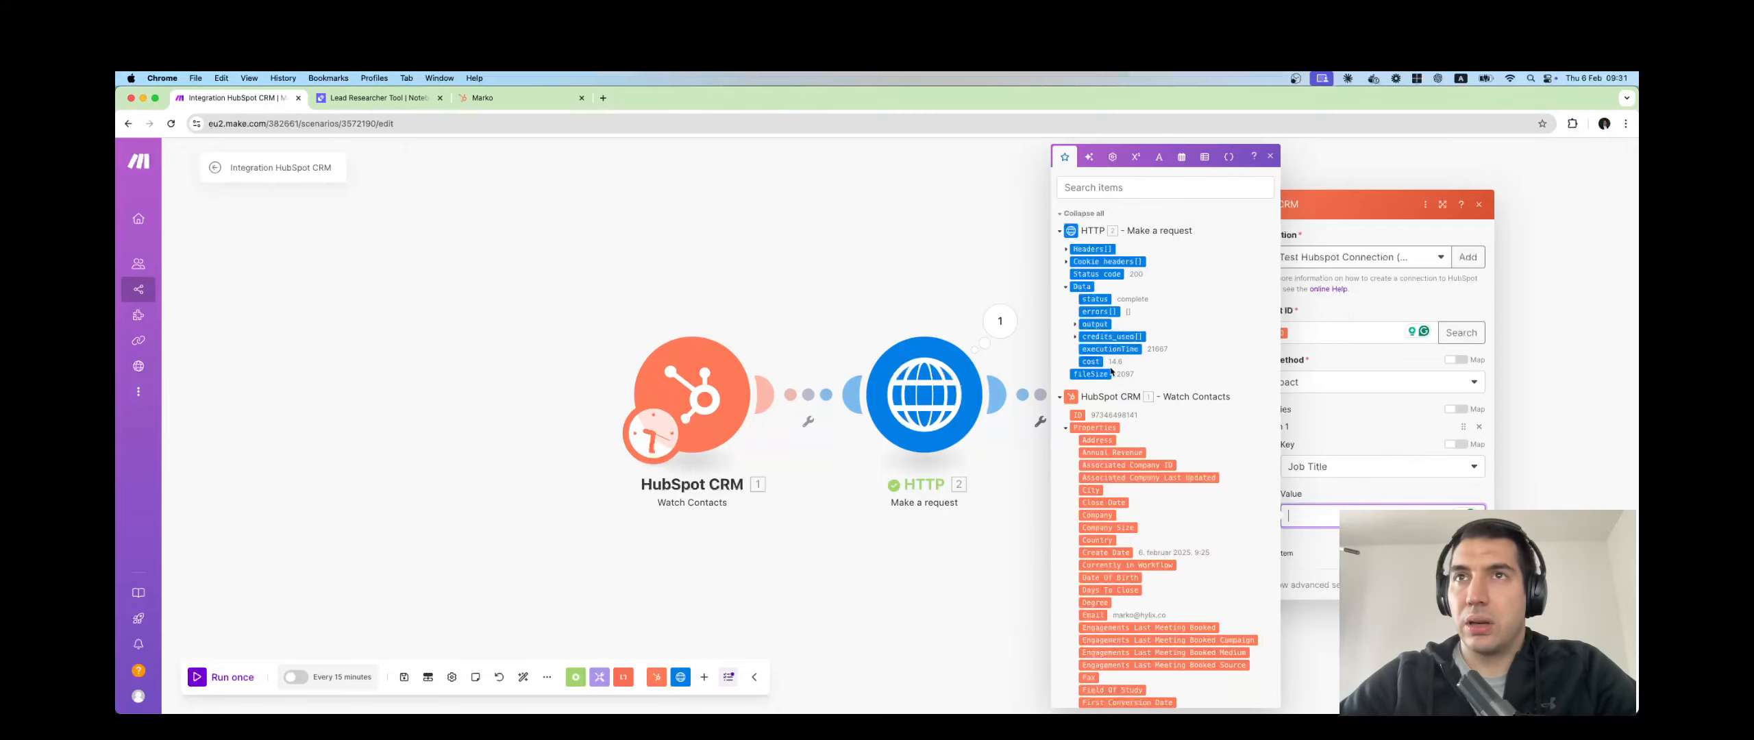
{"action": "left_click", "coordinate": [1093, 324]}
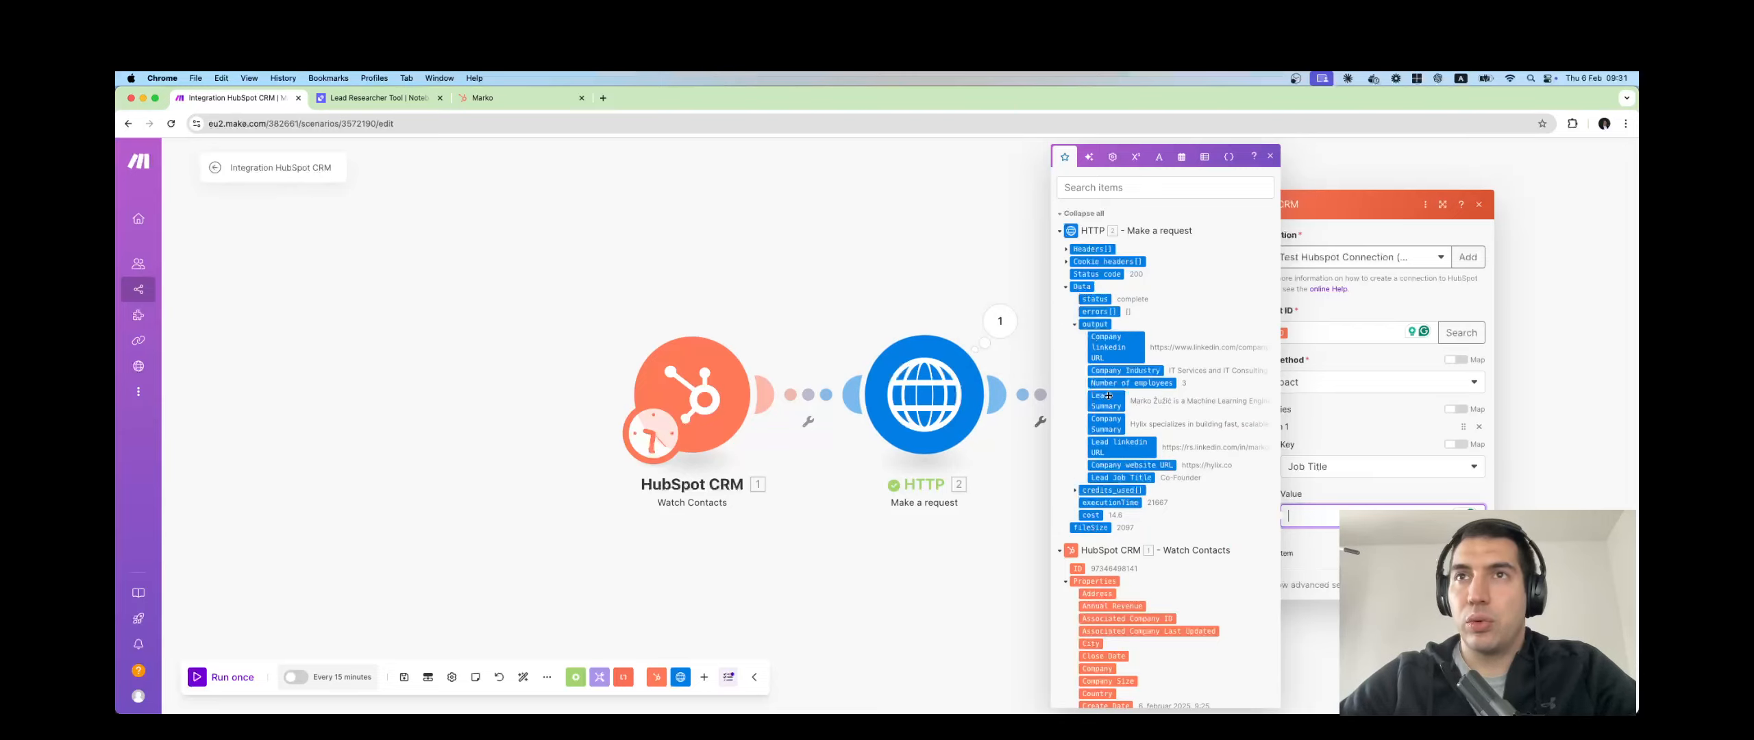
{"action": "left_click_drag", "start_coordinate": [1154, 480], "coordinate": [1312, 516]}
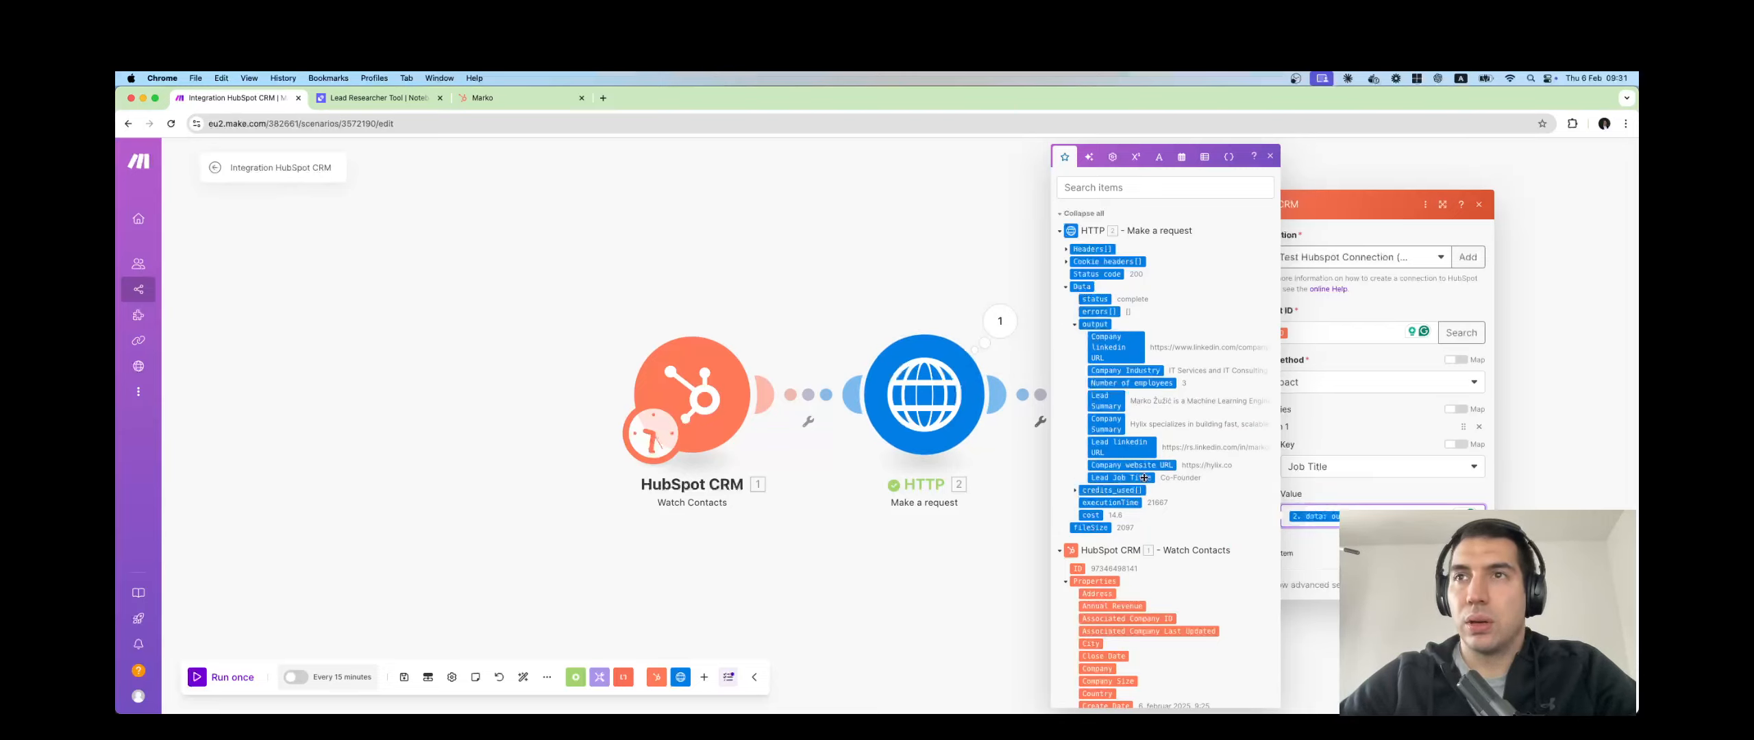
{"action": "left_click", "coordinate": [1305, 544]}
Add Item 2 as LinkedIn URL mapped from Lead linkedin URL, then close the settings.
{"action": "left_click", "coordinate": [1279, 553]}
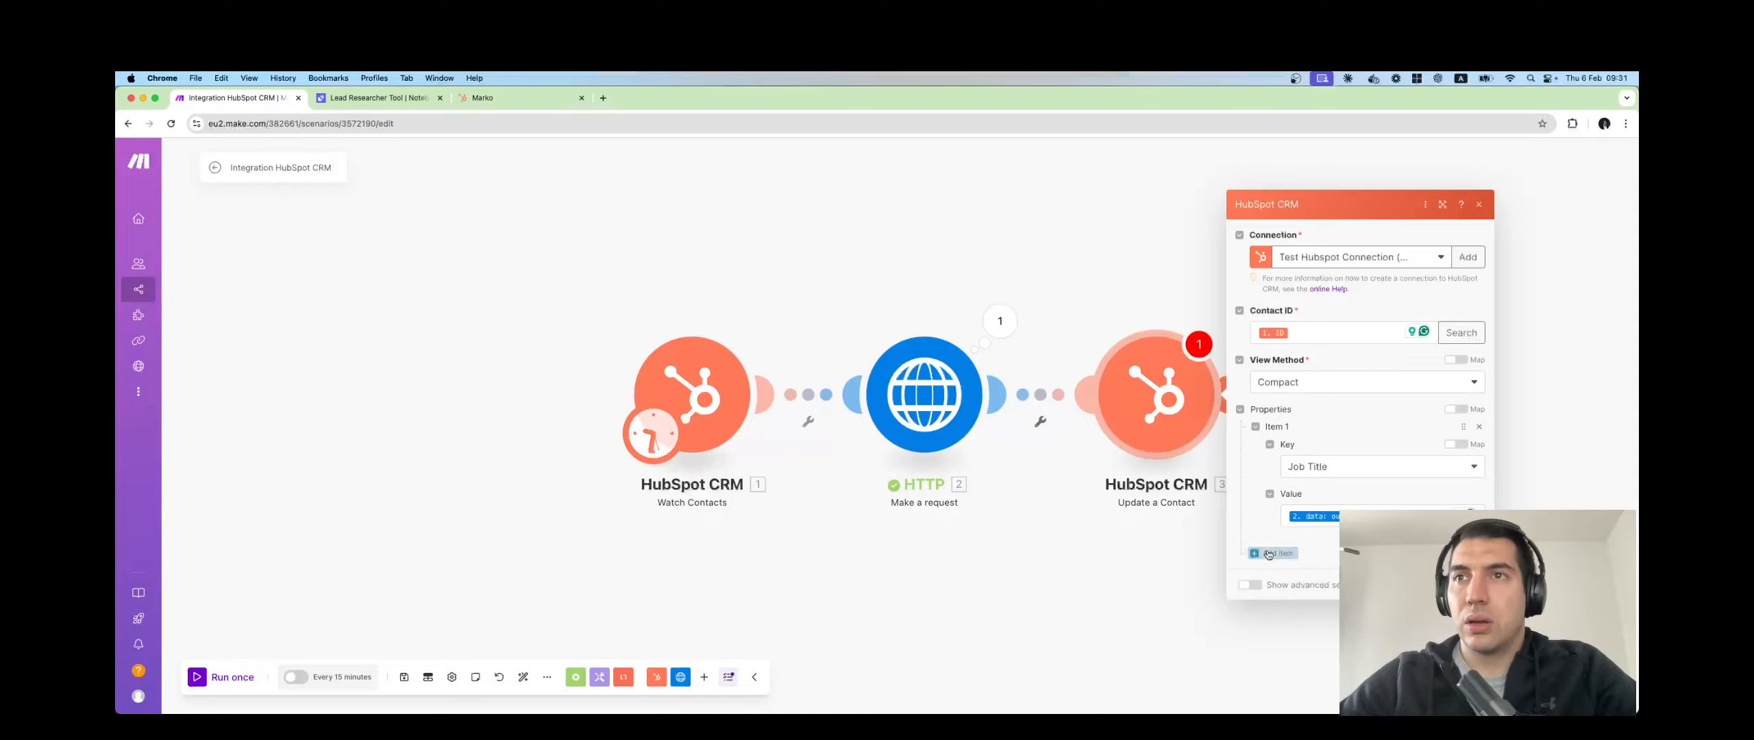
{"action": "left_click", "coordinate": [1332, 552]}
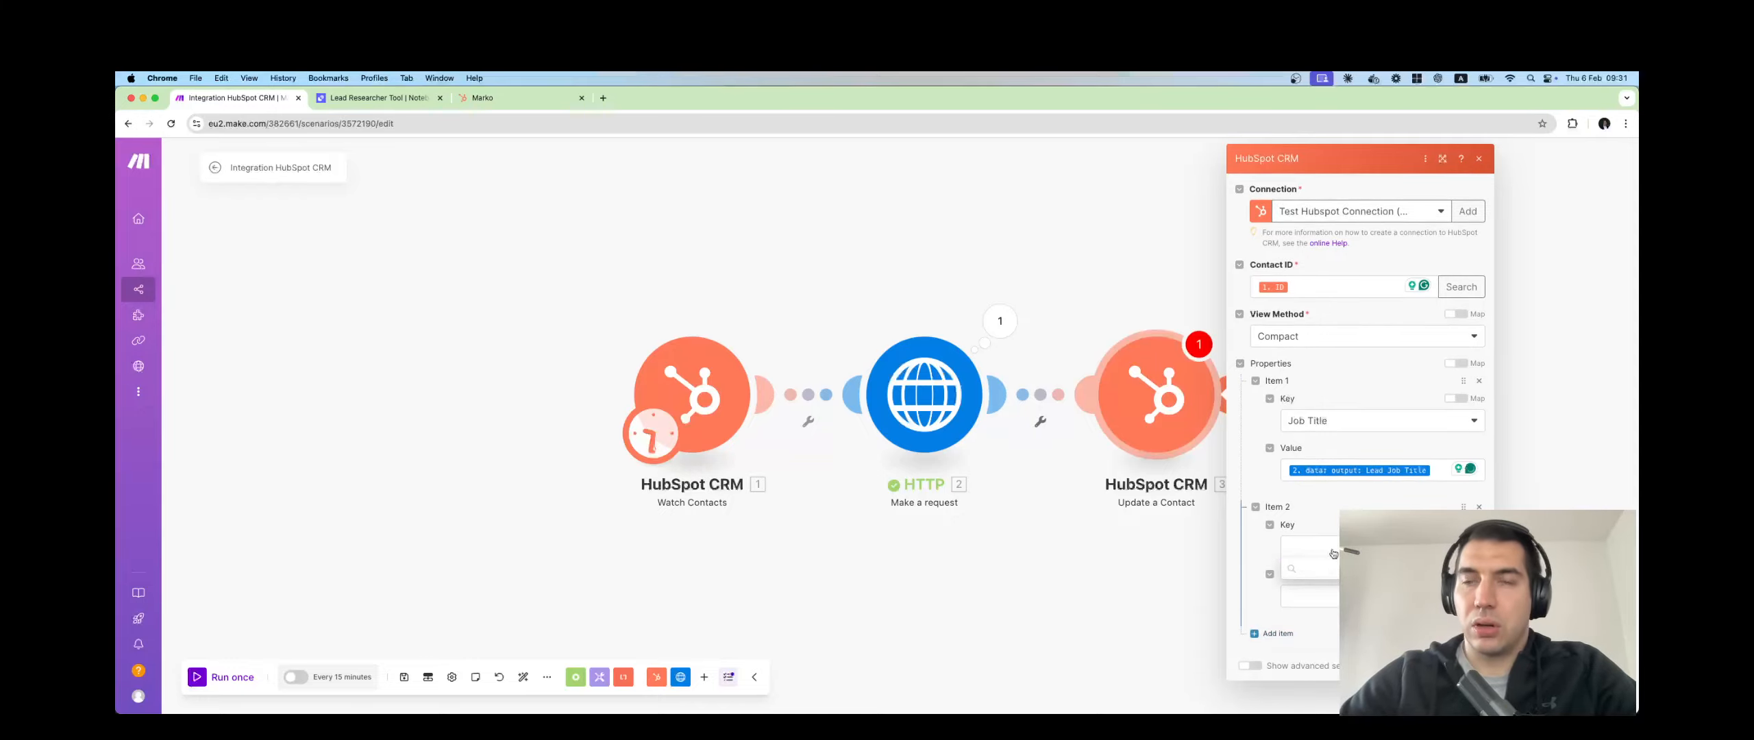
{"action": "type", "text": "lin"}
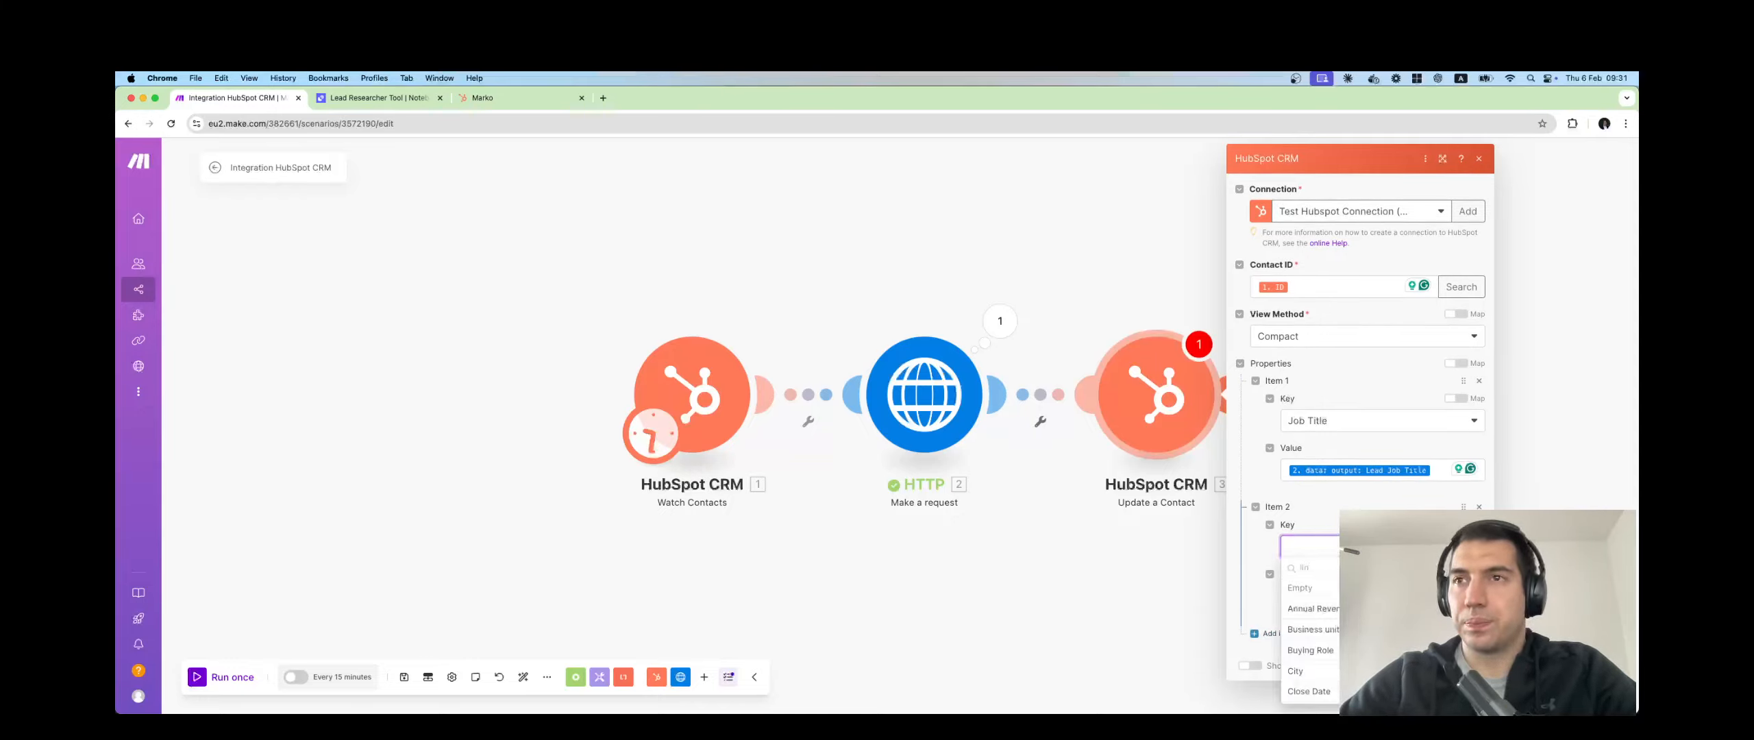
{"action": "key", "text": "BackSpace"}
{"action": "key", "text": "BackSpace"}
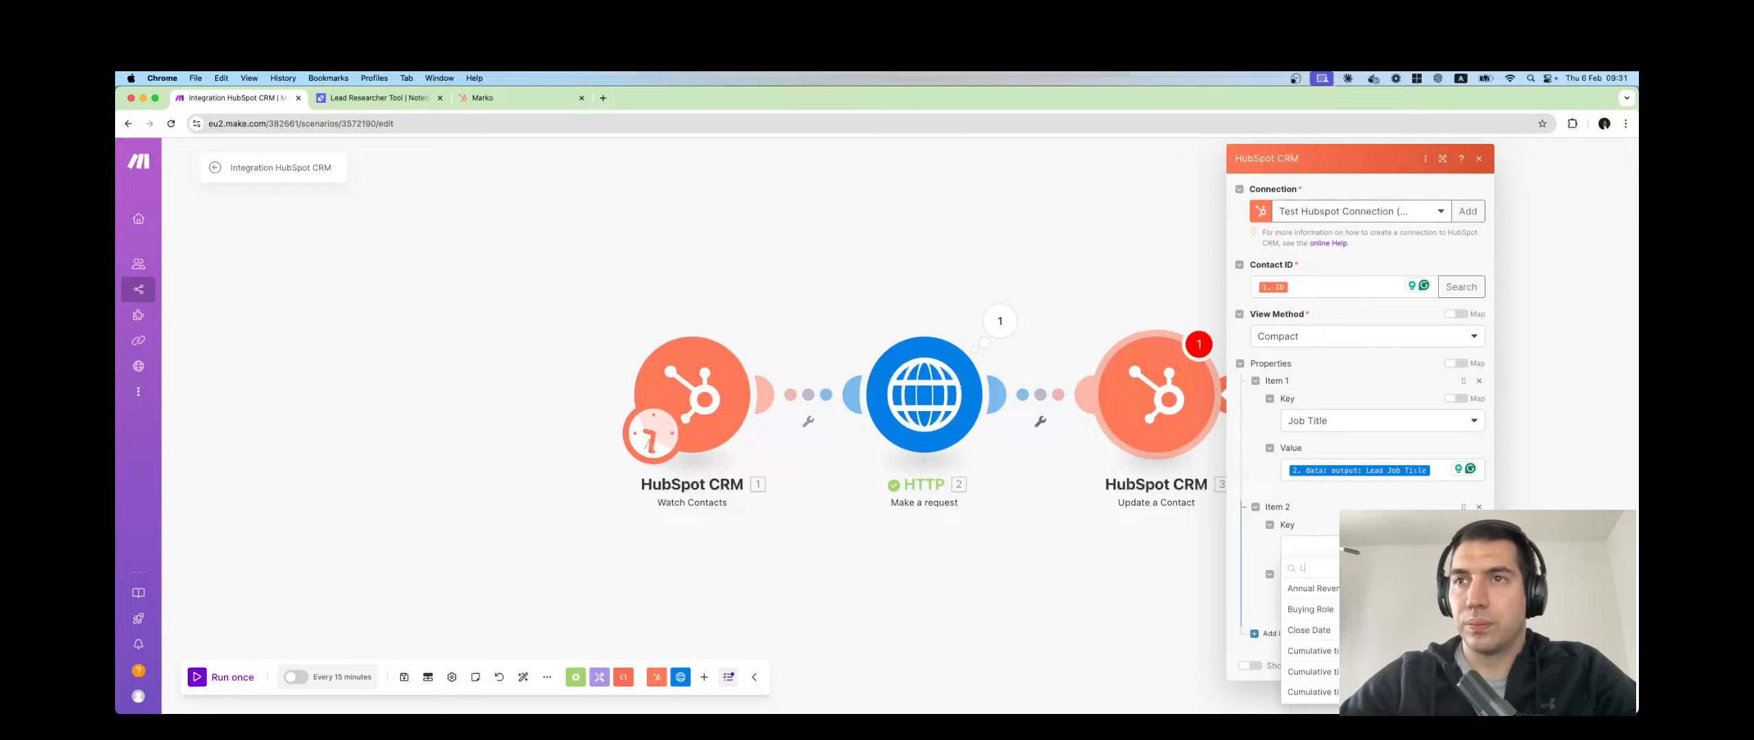
{"action": "type", "text": "inkedin"}
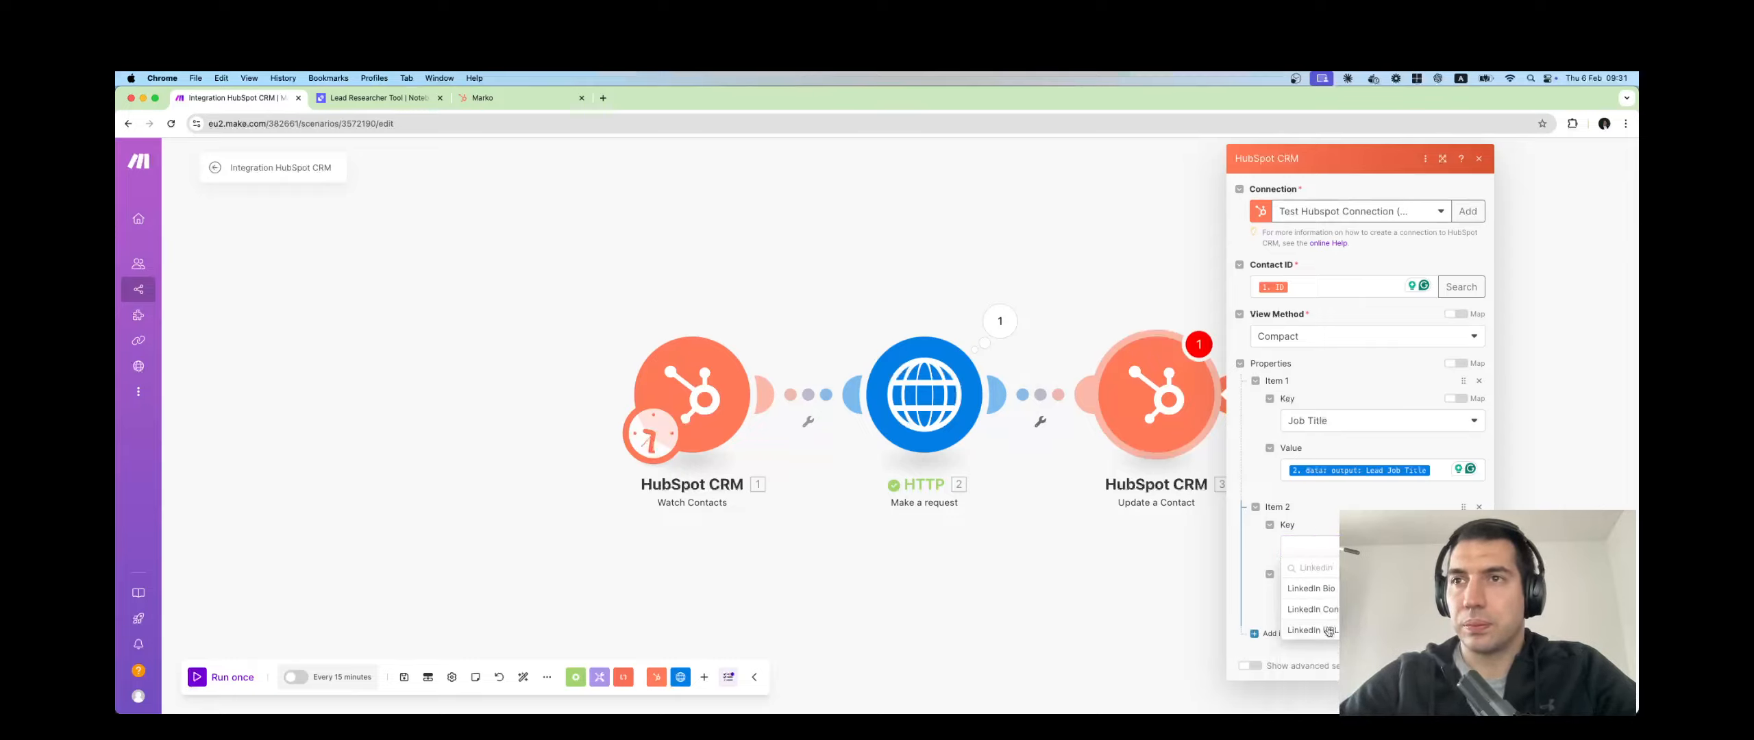
{"action": "left_click", "coordinate": [1322, 630]}
{"action": "left_click", "coordinate": [1326, 595]}
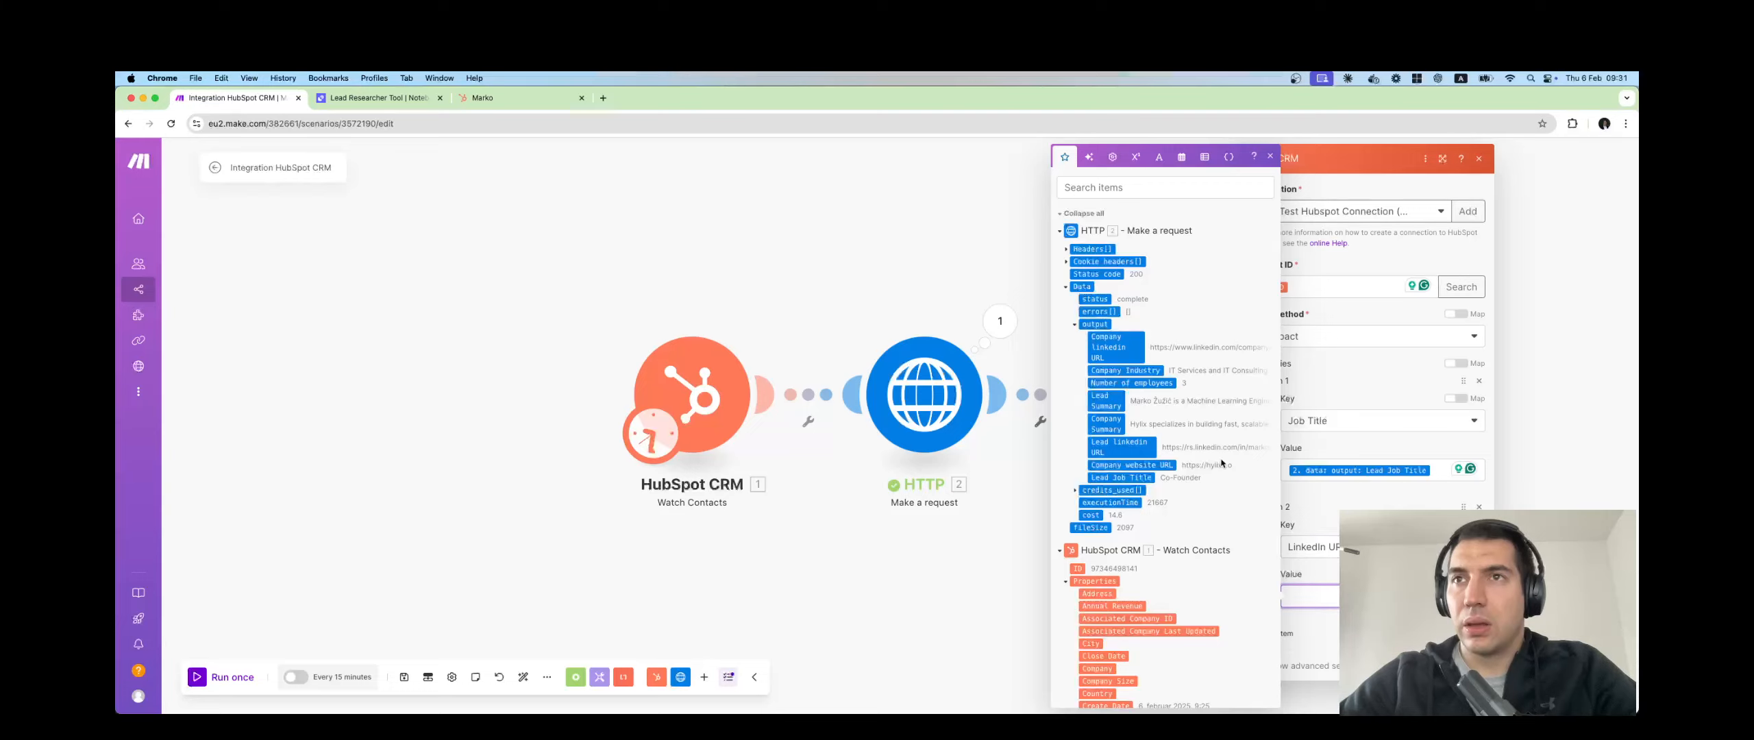
{"action": "left_click", "coordinate": [1151, 454]}
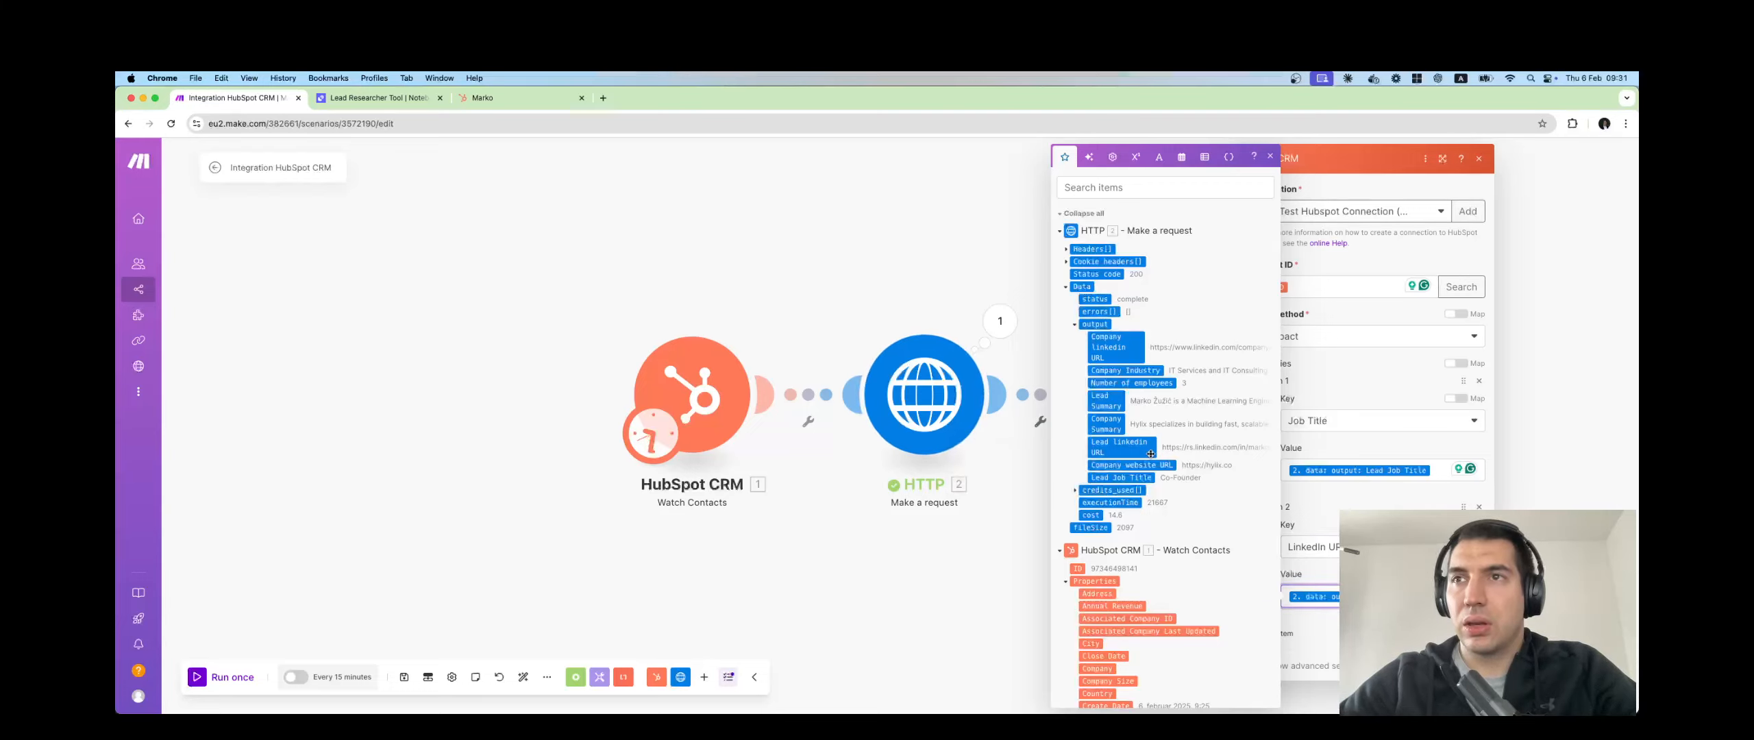
{"action": "left_click", "coordinate": [1398, 622]}
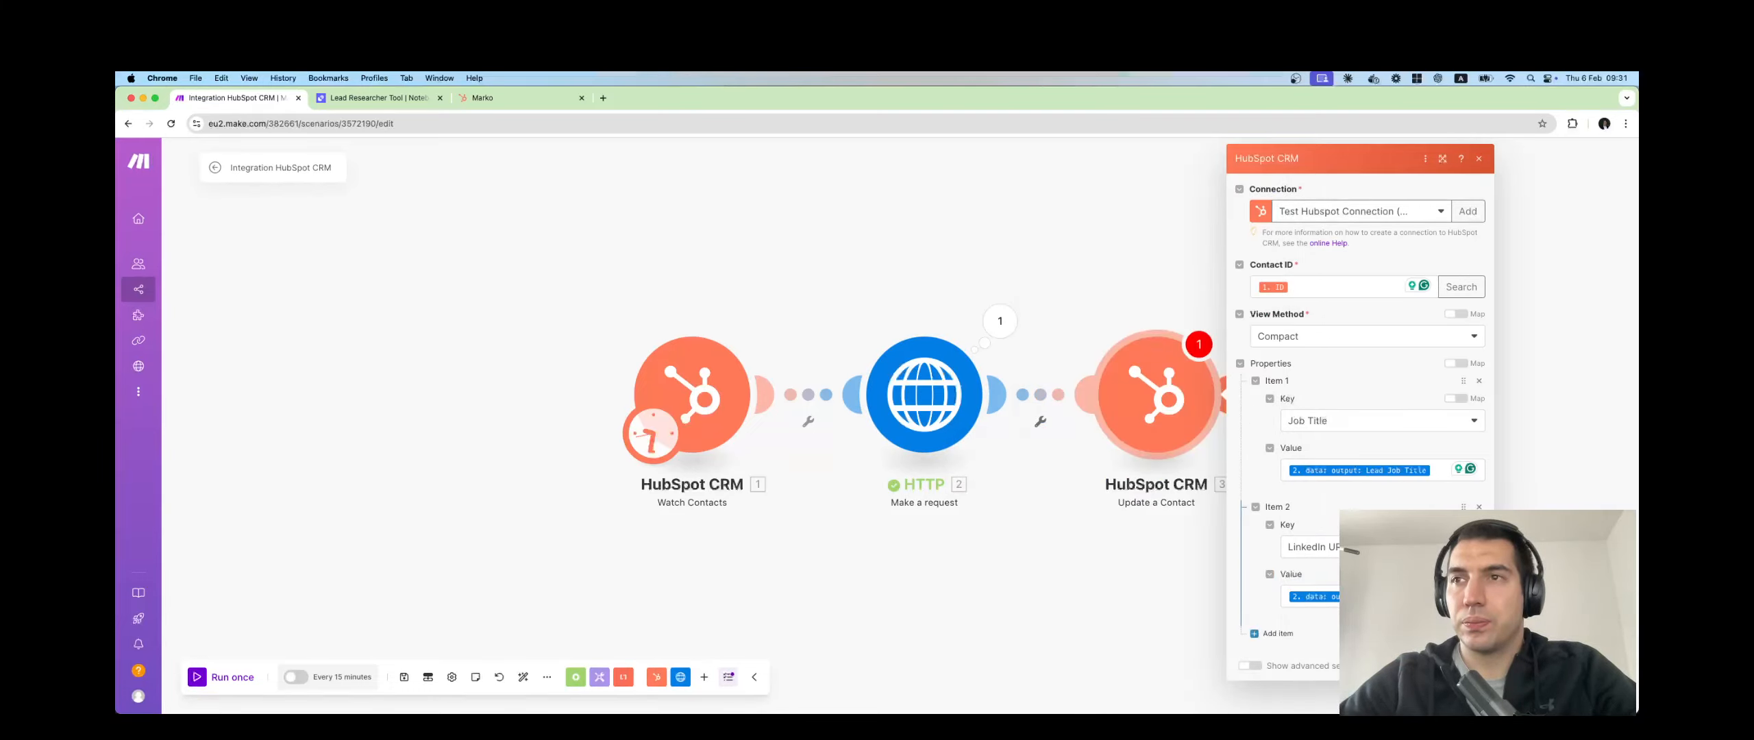
{"action": "left_click", "coordinate": [1468, 665]}
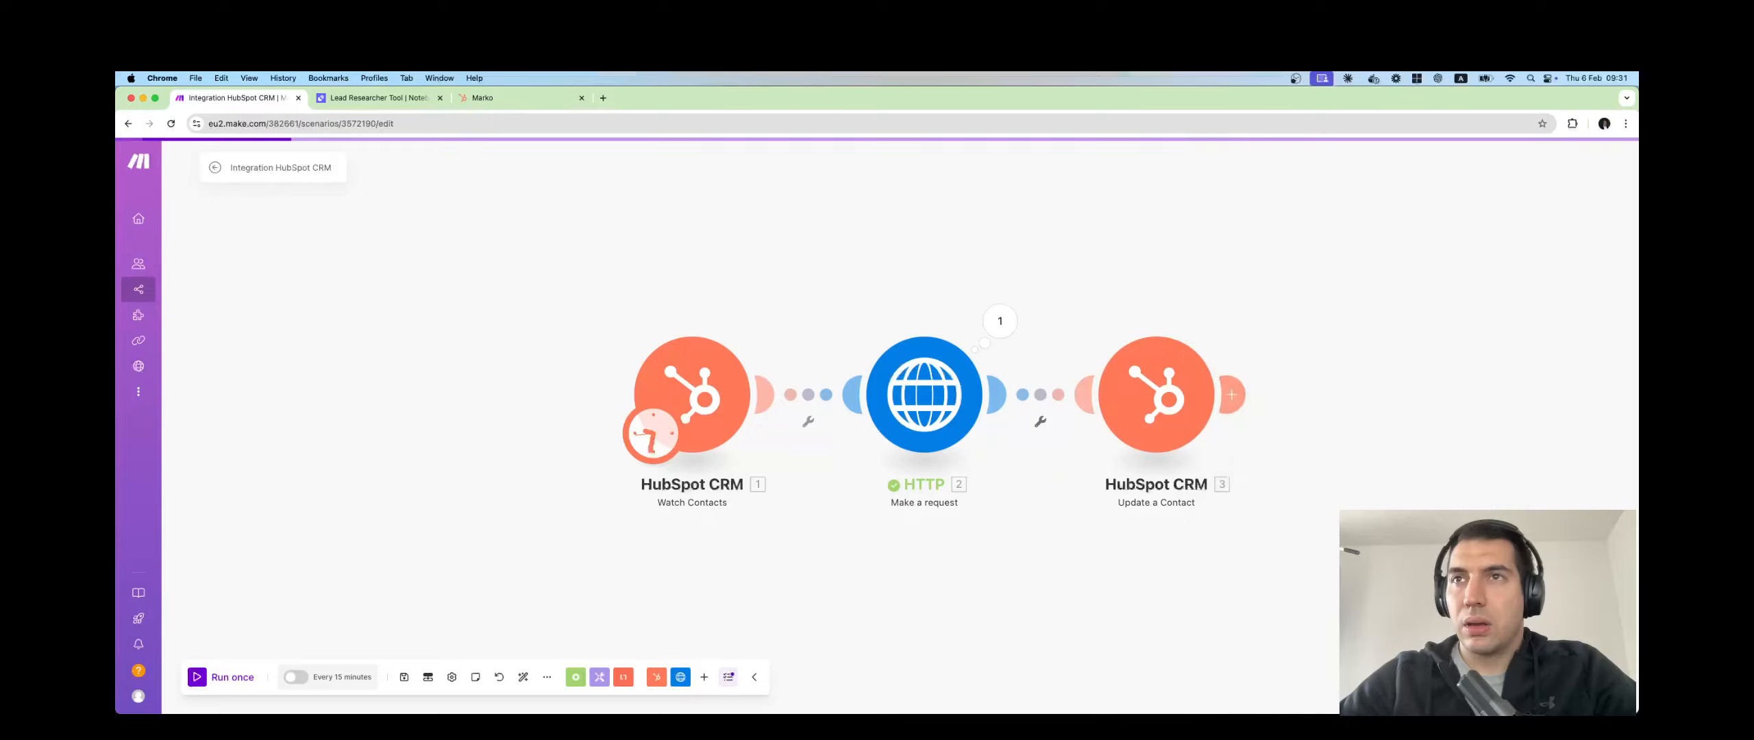
Add a HubSpot CRM note step, then delete the mistakenly added Update a Note module.
{"action": "left_click", "coordinate": [1239, 395]}
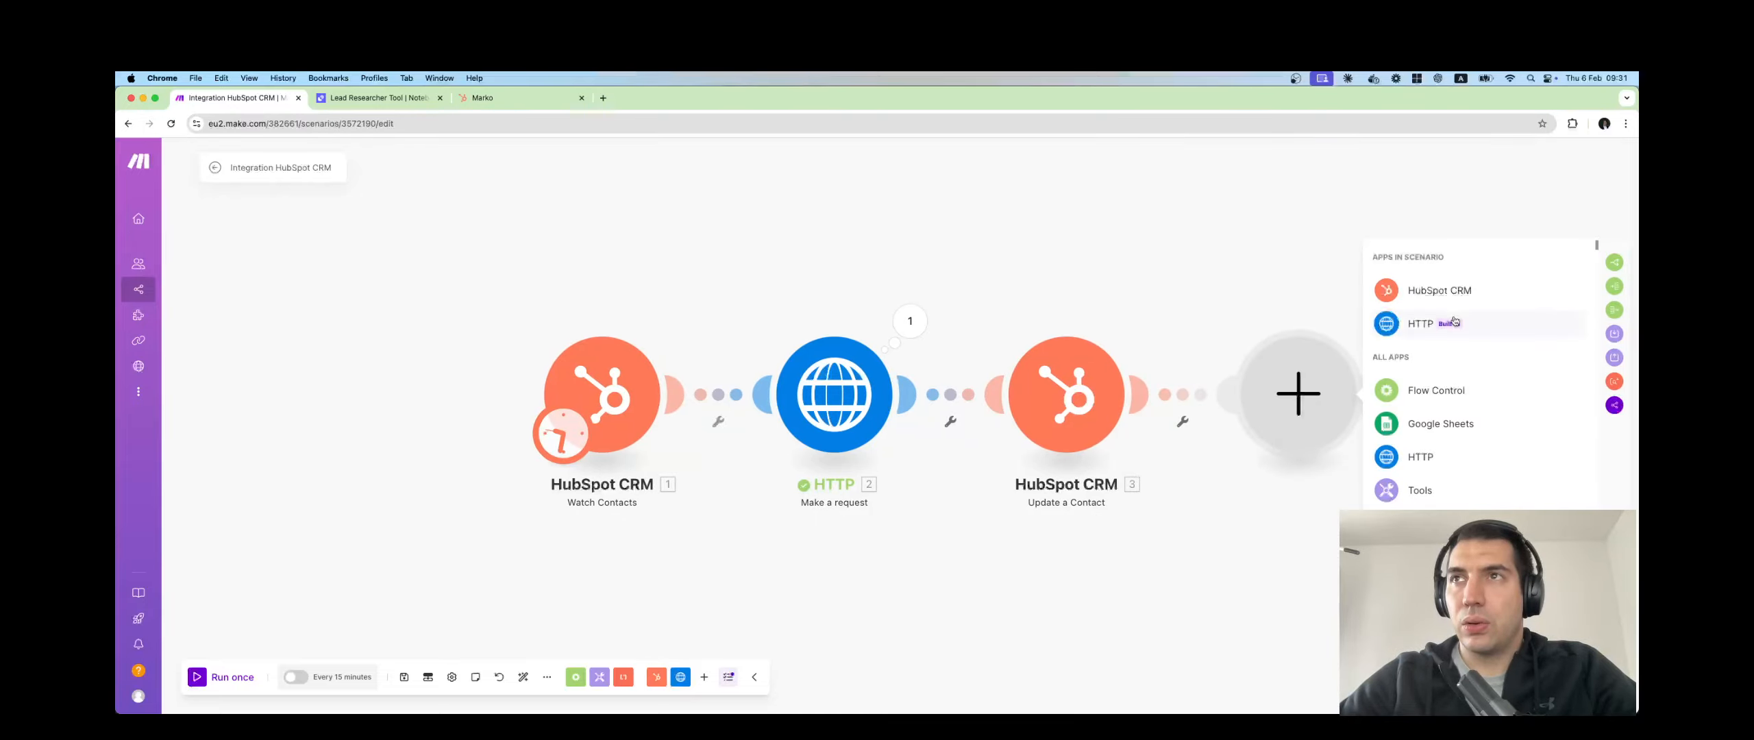
{"action": "left_click", "coordinate": [1438, 294]}
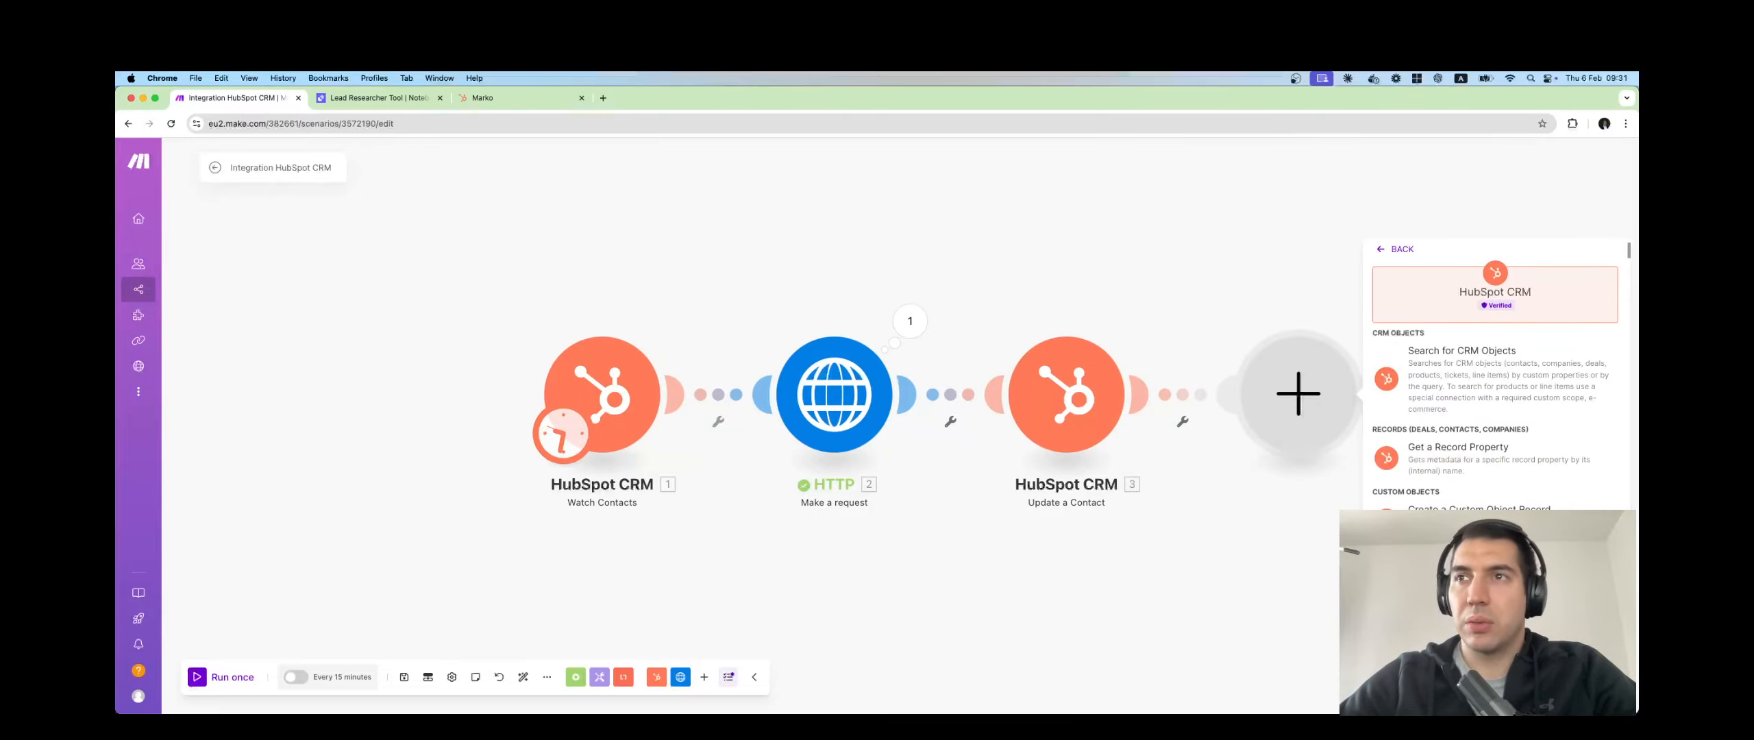
{"action": "scroll", "coordinate": [1494, 384], "scroll_direction": "down", "scroll_amount": 5}
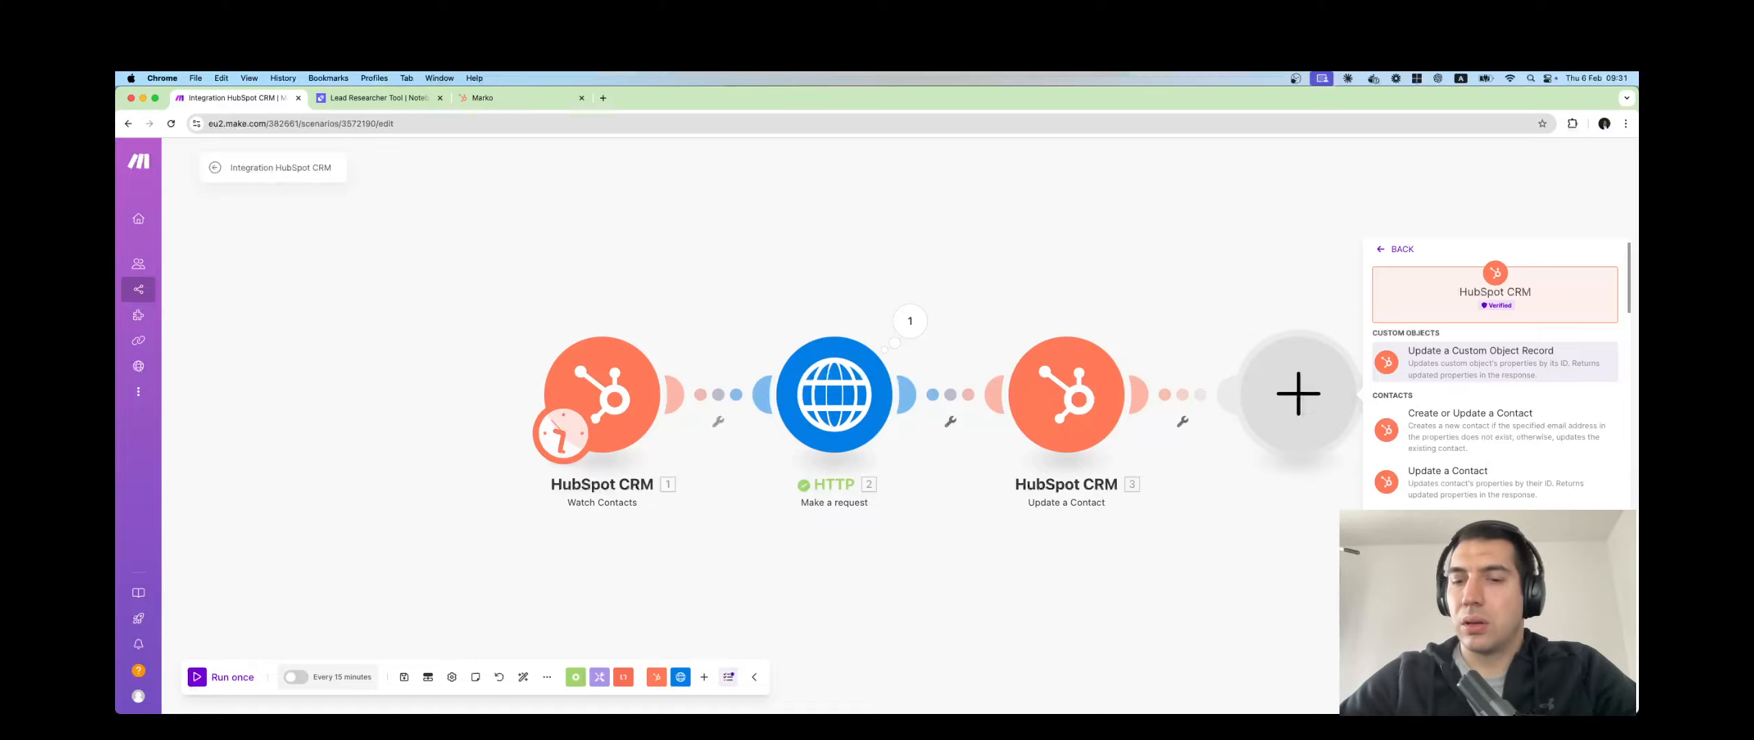
{"action": "scroll", "coordinate": [1494, 425], "scroll_direction": "down", "scroll_amount": 5}
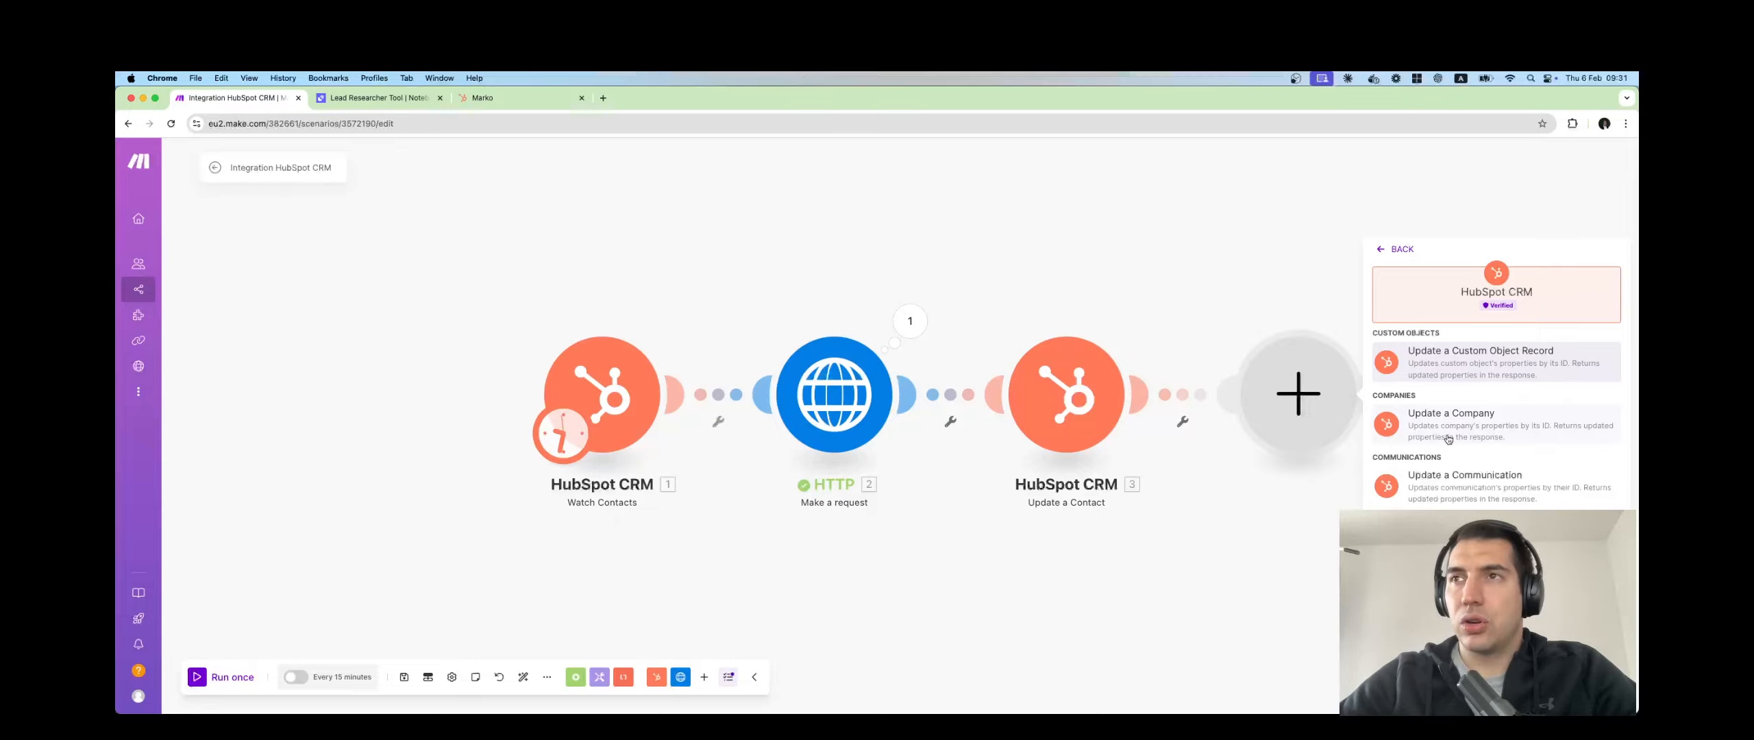
{"action": "scroll", "coordinate": [1448, 440], "scroll_direction": "up", "scroll_amount": 5}
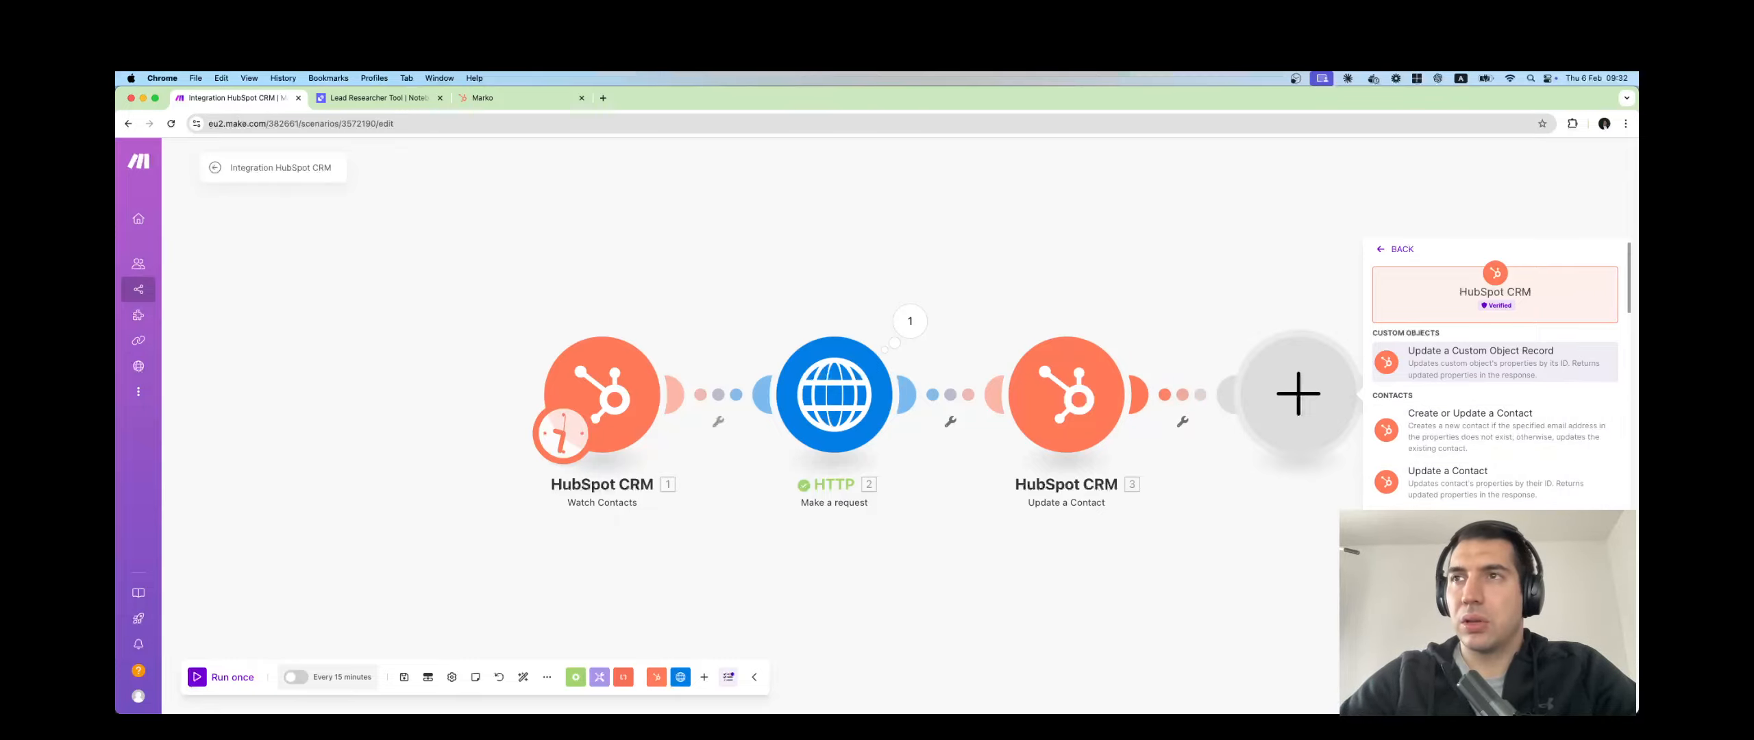
{"action": "left_click", "coordinate": [1426, 363]}
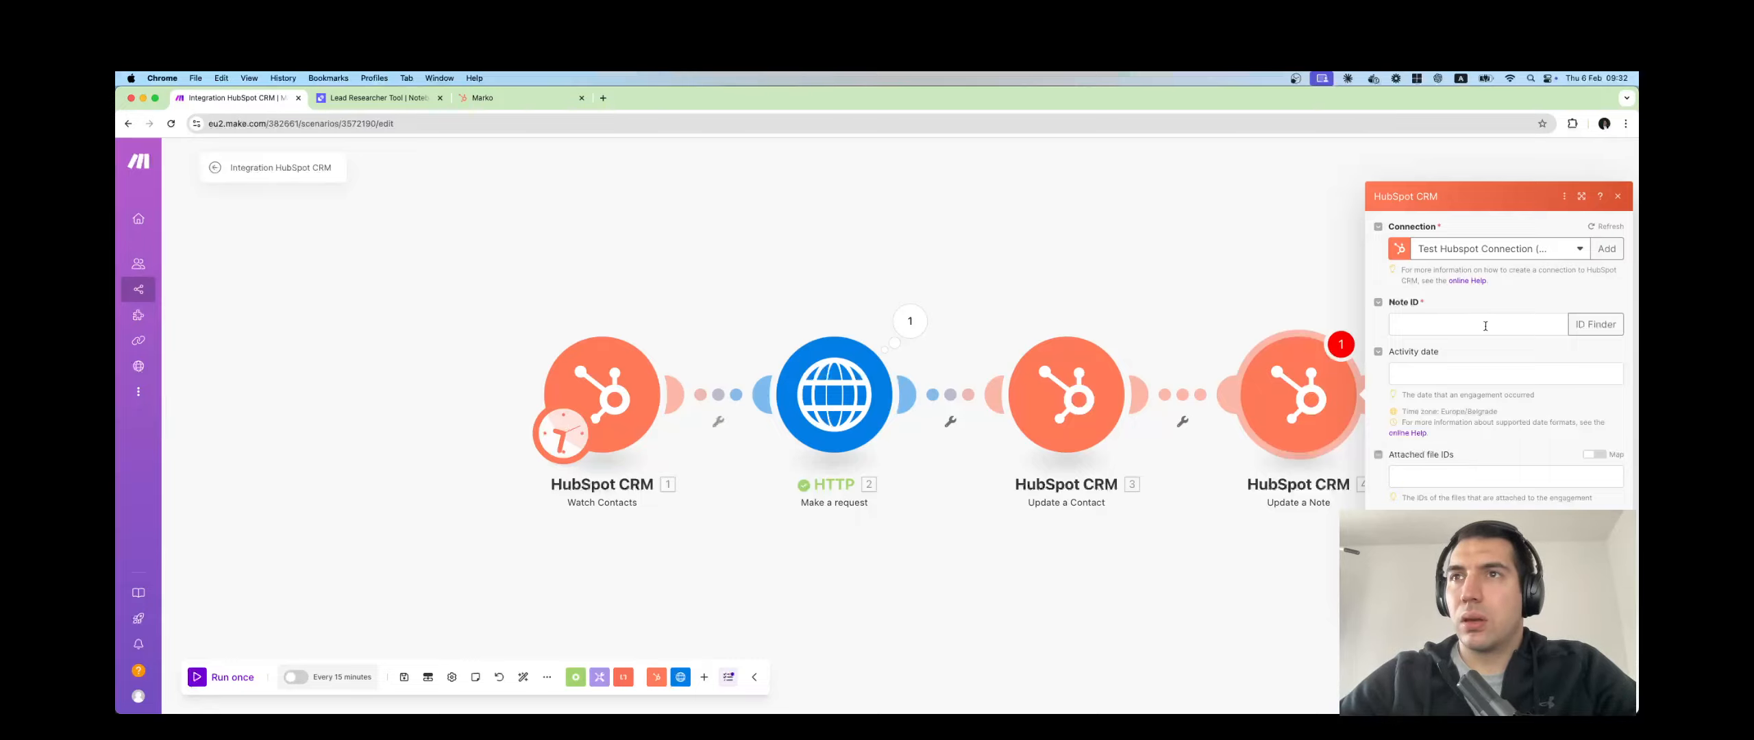
{"action": "right_click", "coordinate": [1279, 400]}
{"action": "left_click", "coordinate": [1306, 540]}
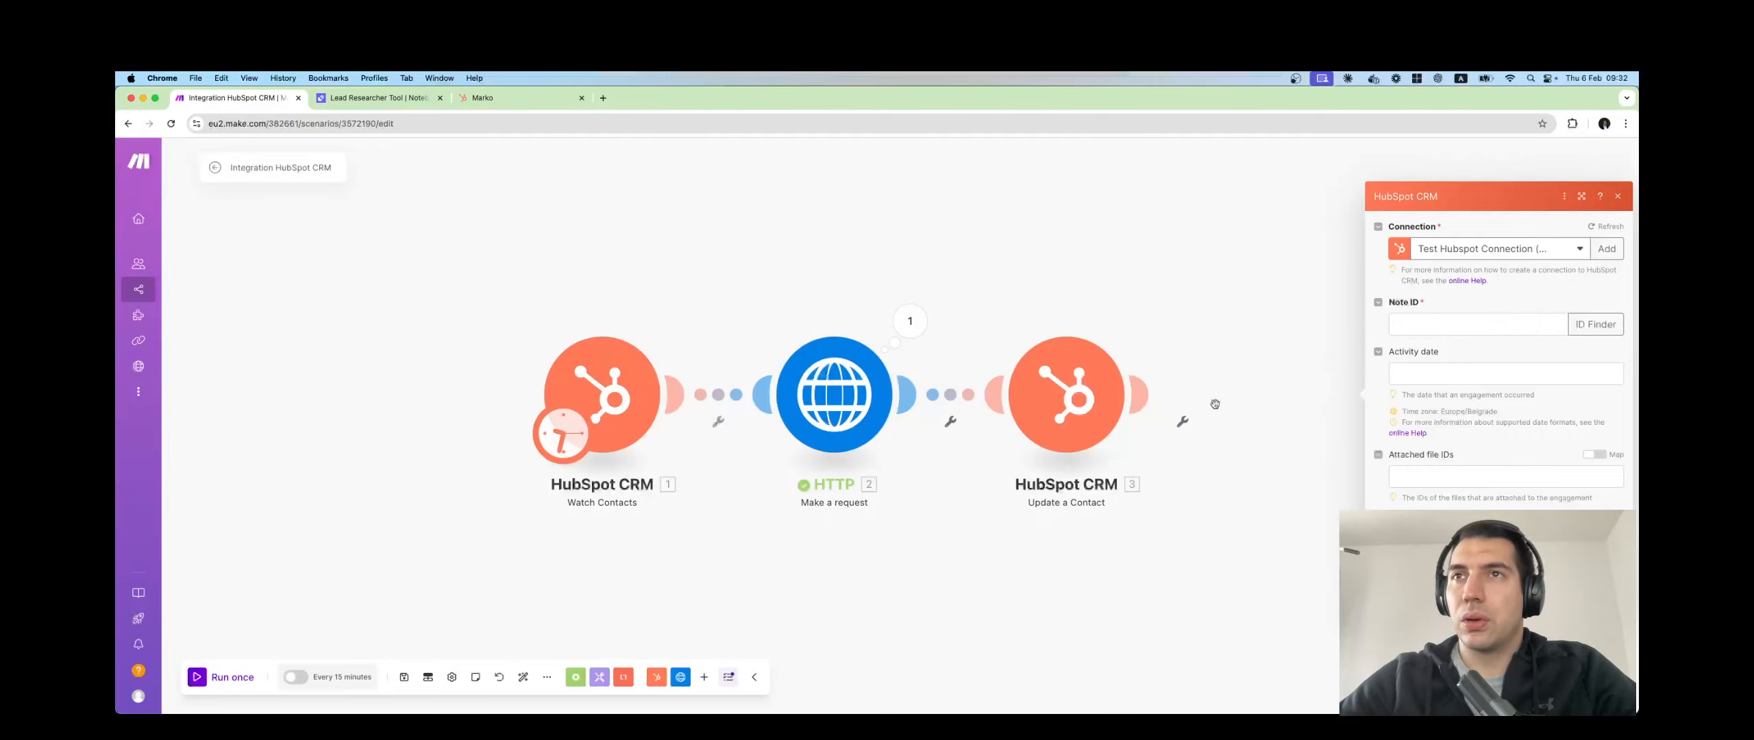
Insert HubSpot CRM's Create a Note module after Update a Contact.
{"action": "left_click", "coordinate": [1150, 396]}
{"action": "type", "text": "h"}
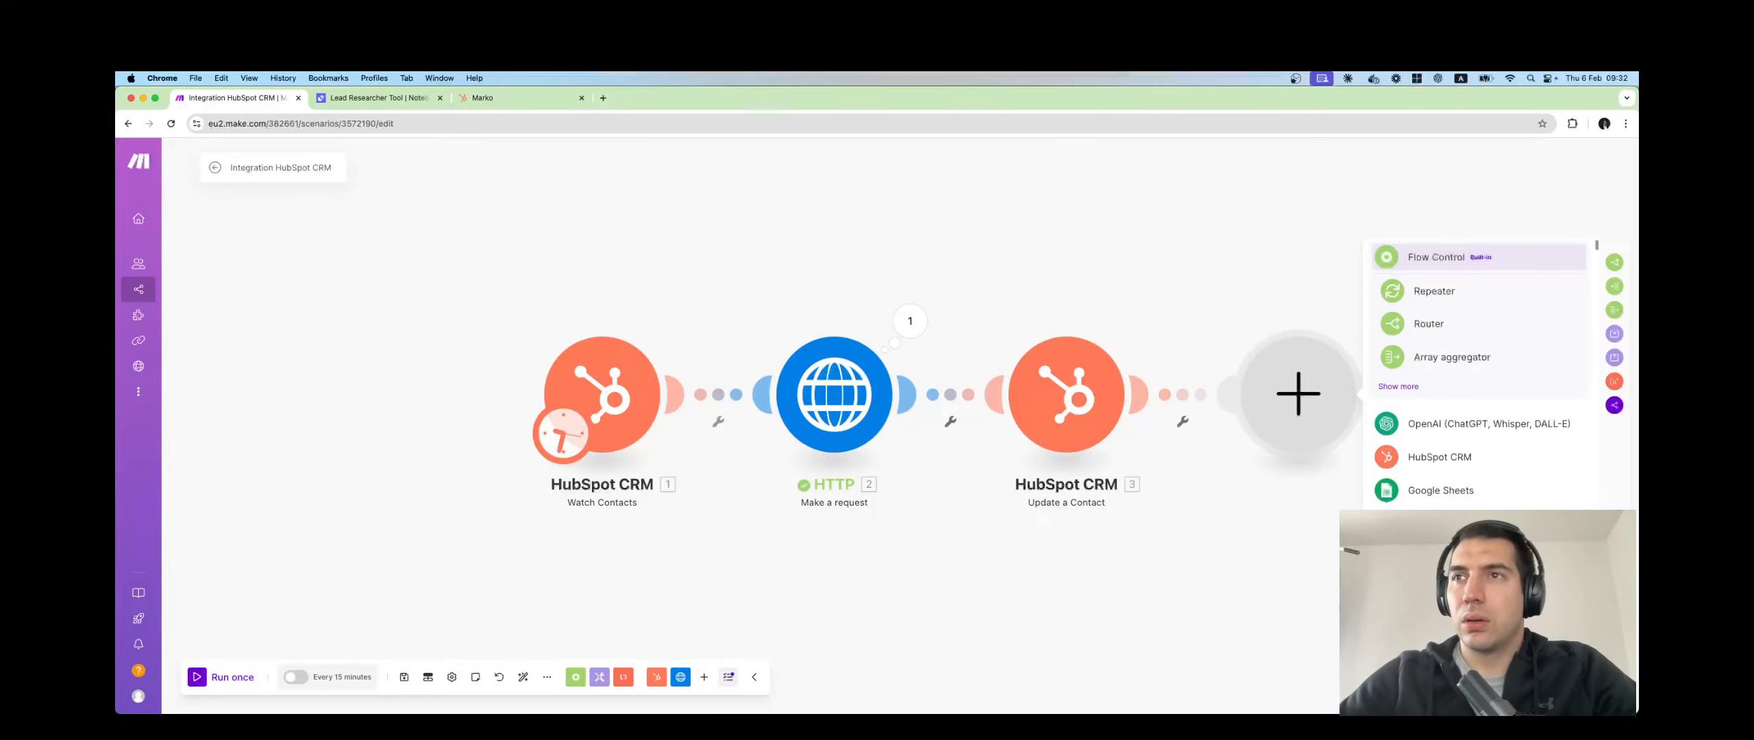
{"action": "type", "text": "reate"}
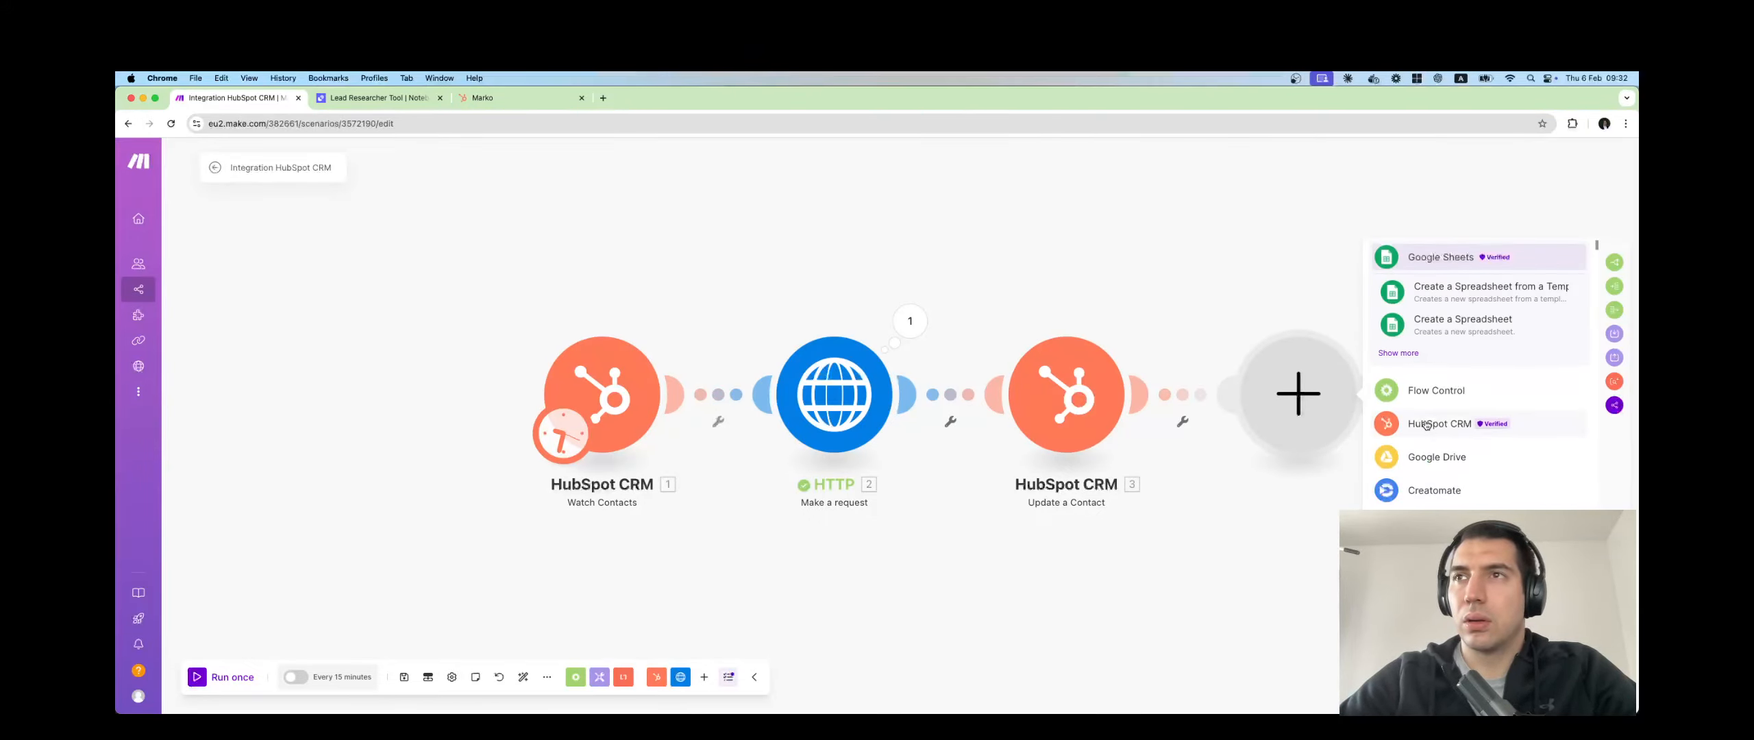
{"action": "left_click", "coordinate": [1426, 425]}
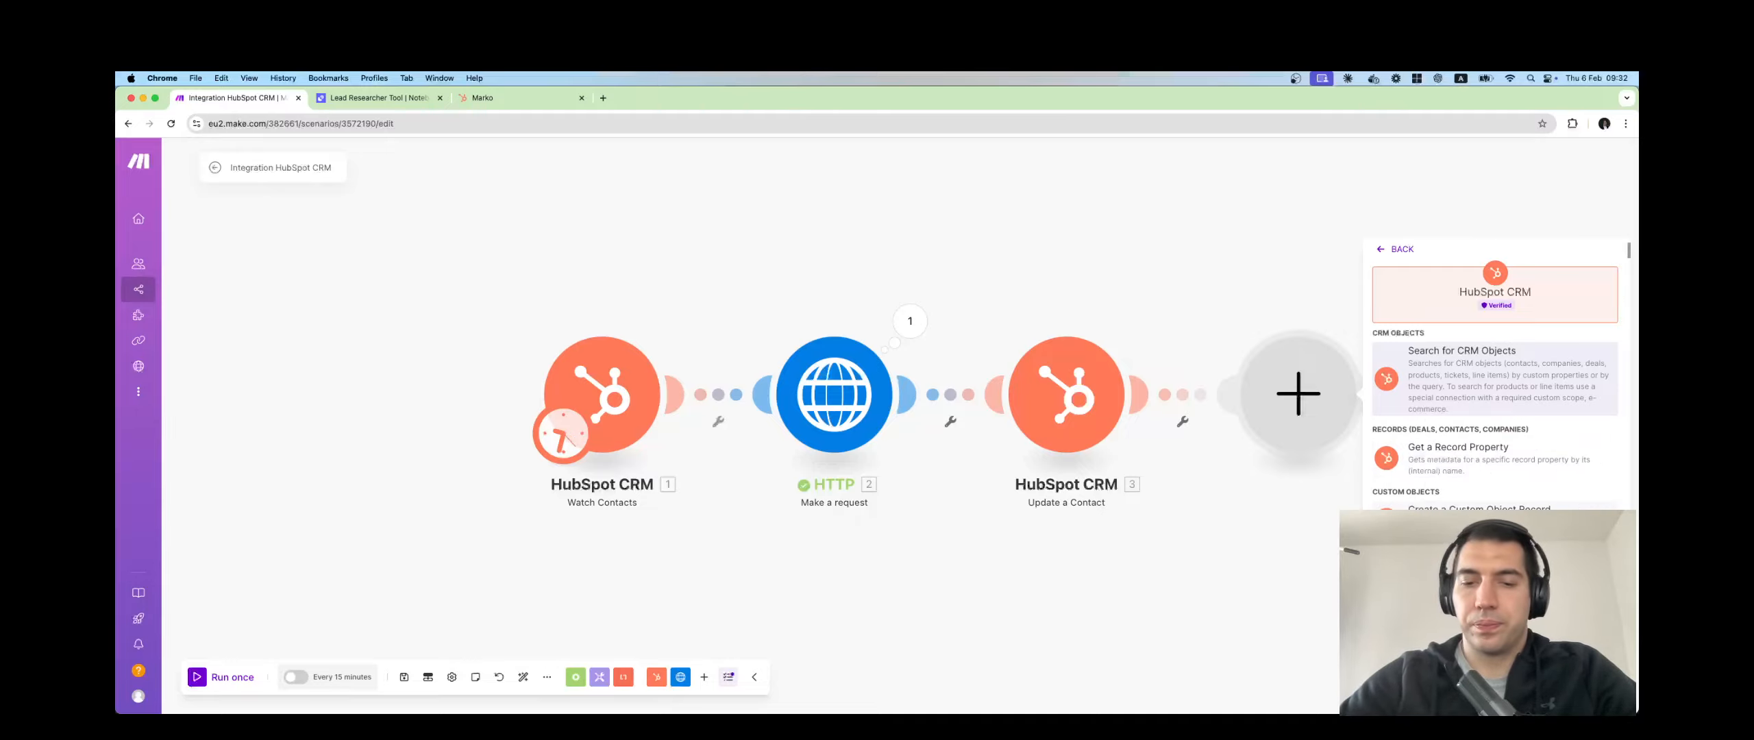
{"action": "scroll", "coordinate": [1494, 411], "scroll_direction": "down", "scroll_amount": 10}
{"action": "left_click", "coordinate": [1491, 365]}
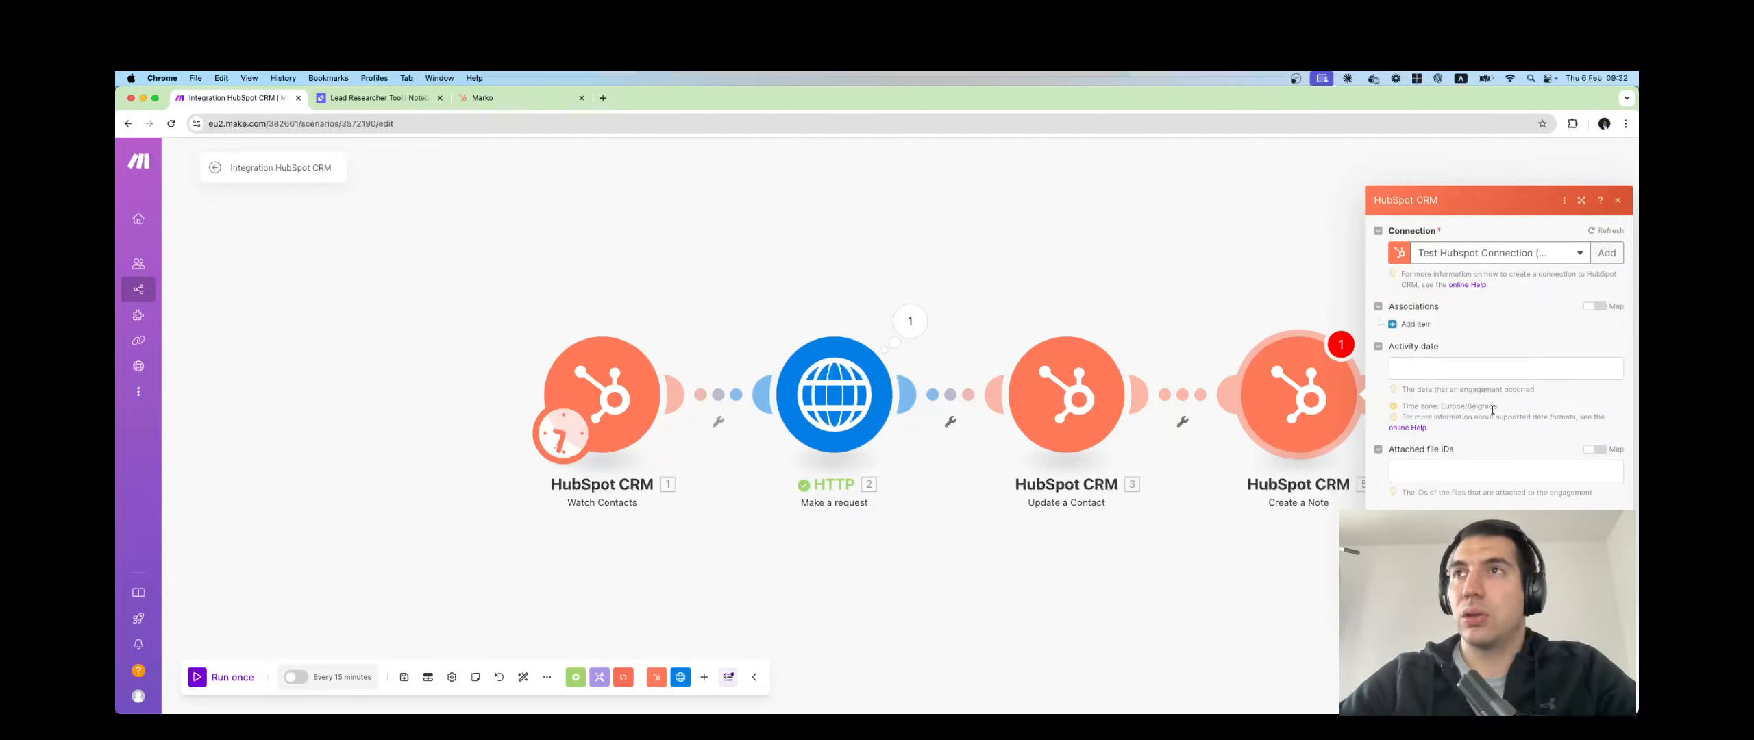
Add a note association with category Hubspot Defined and type Note to contact.
{"action": "left_click", "coordinate": [1413, 323]}
{"action": "left_click", "coordinate": [1462, 325]}
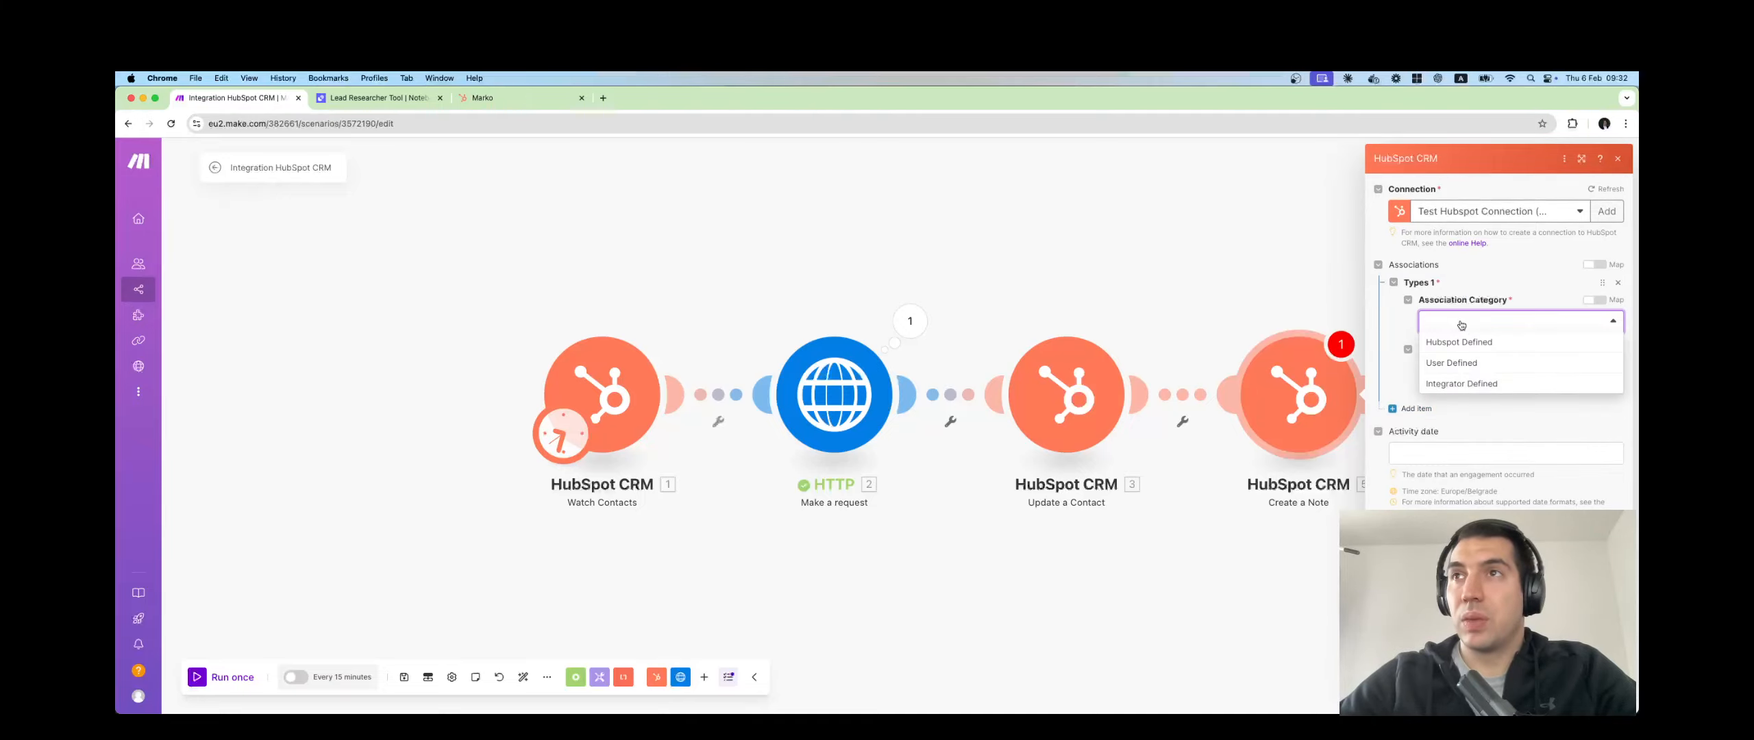
{"action": "left_click", "coordinate": [1471, 345]}
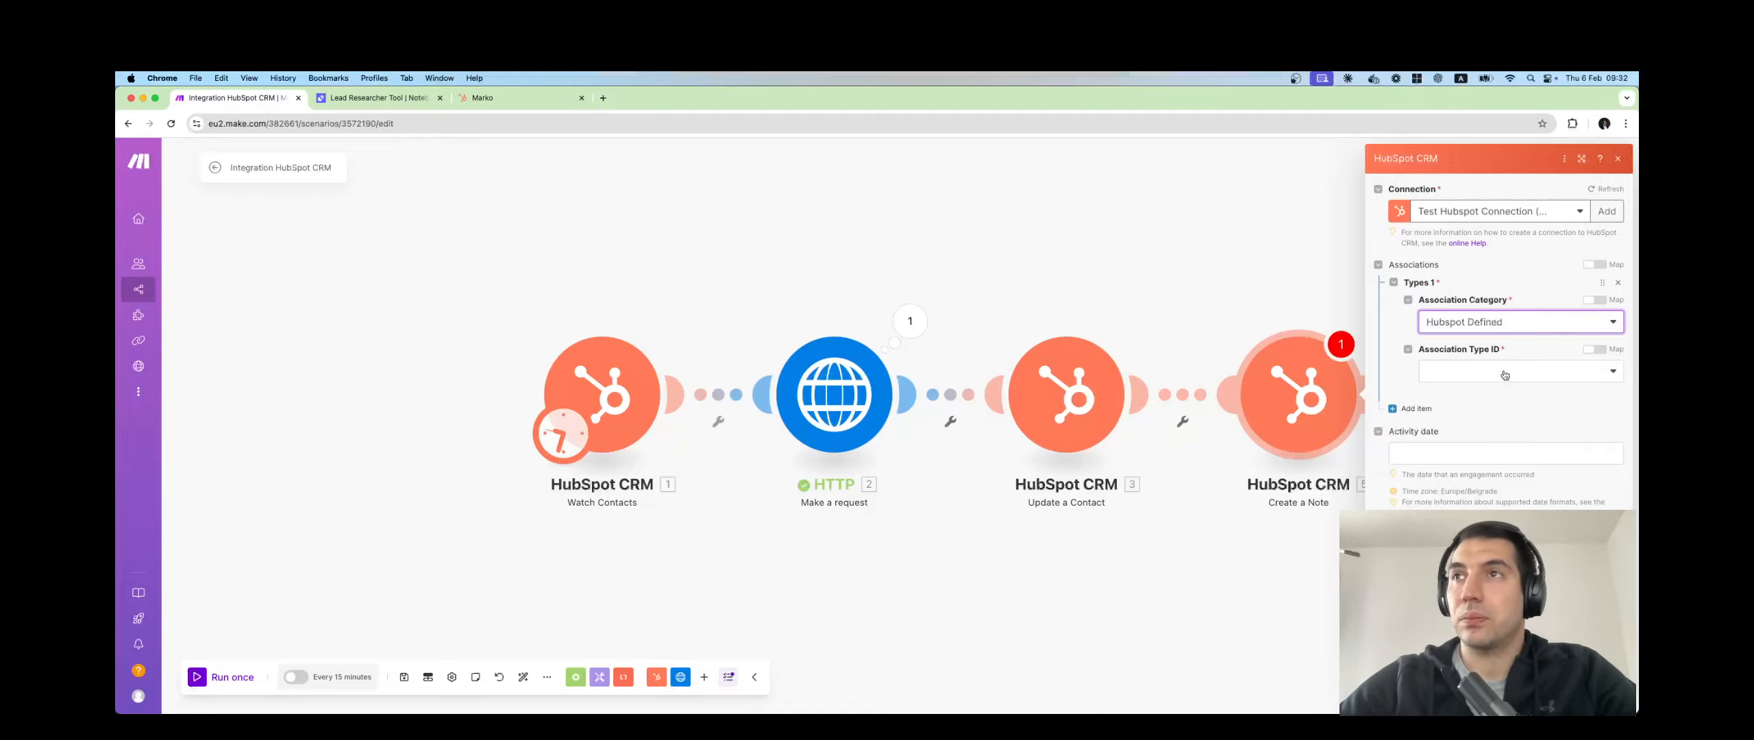
{"action": "left_click", "coordinate": [1494, 370]}
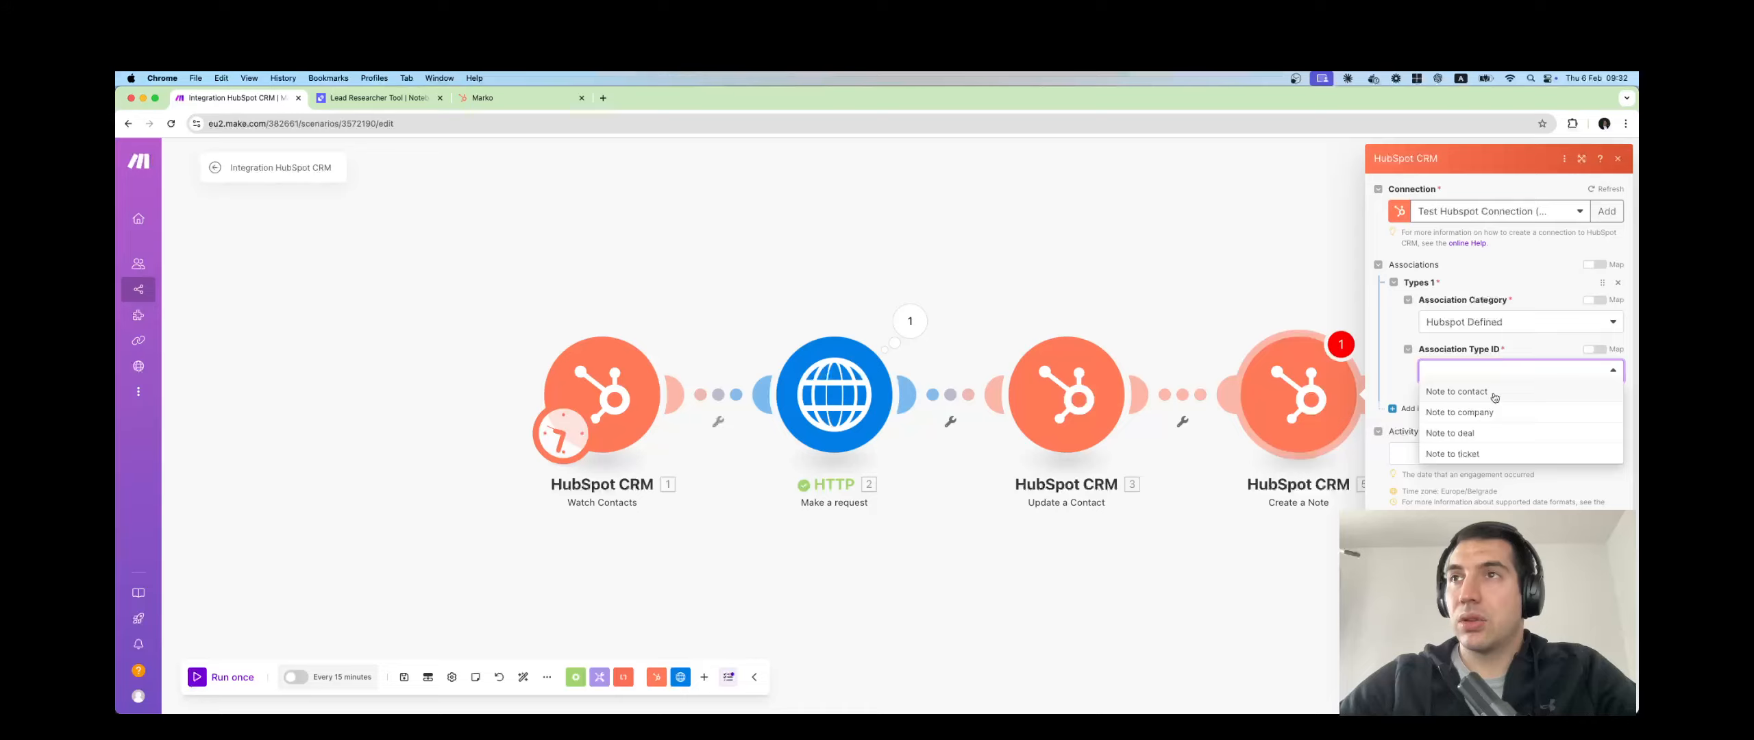
{"action": "left_click", "coordinate": [1494, 392]}
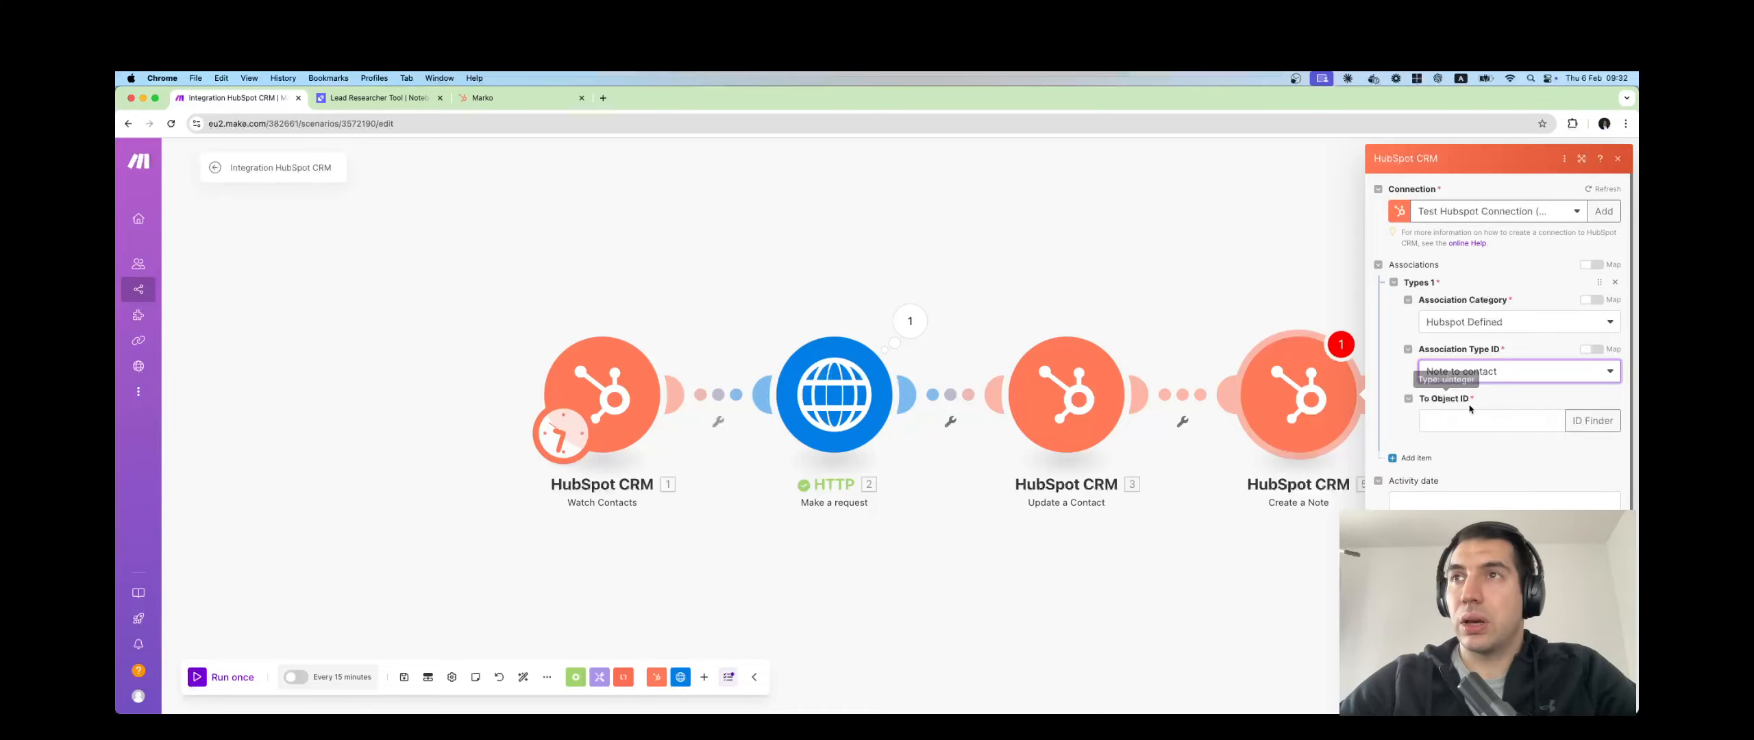
Map the watched contact's 1. ID into To Object ID and Create Date into Activity date.
{"action": "left_click", "coordinate": [1458, 420]}
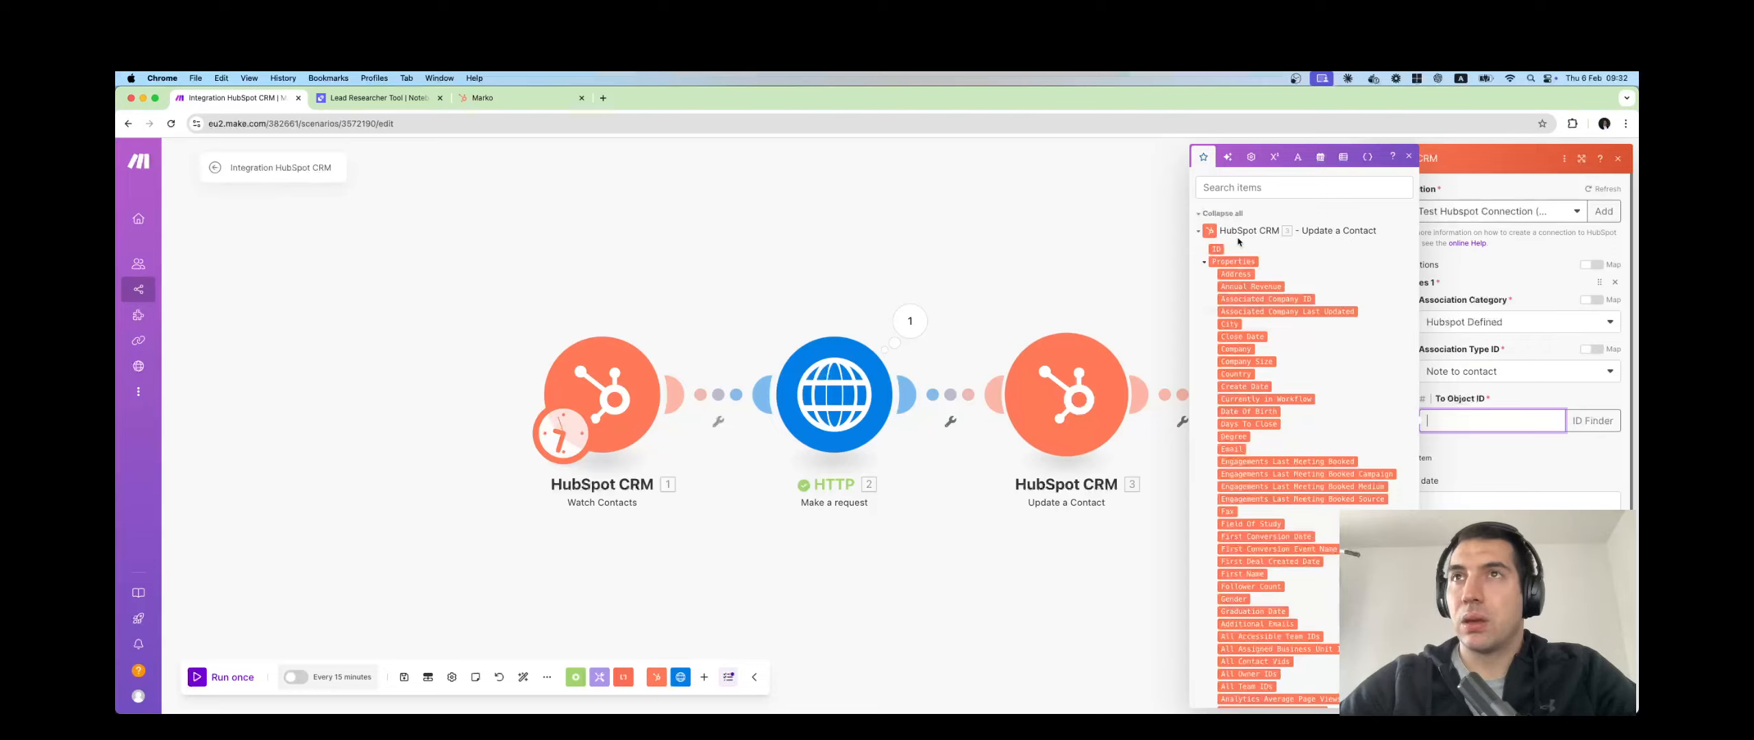
{"action": "left_click", "coordinate": [1201, 231]}
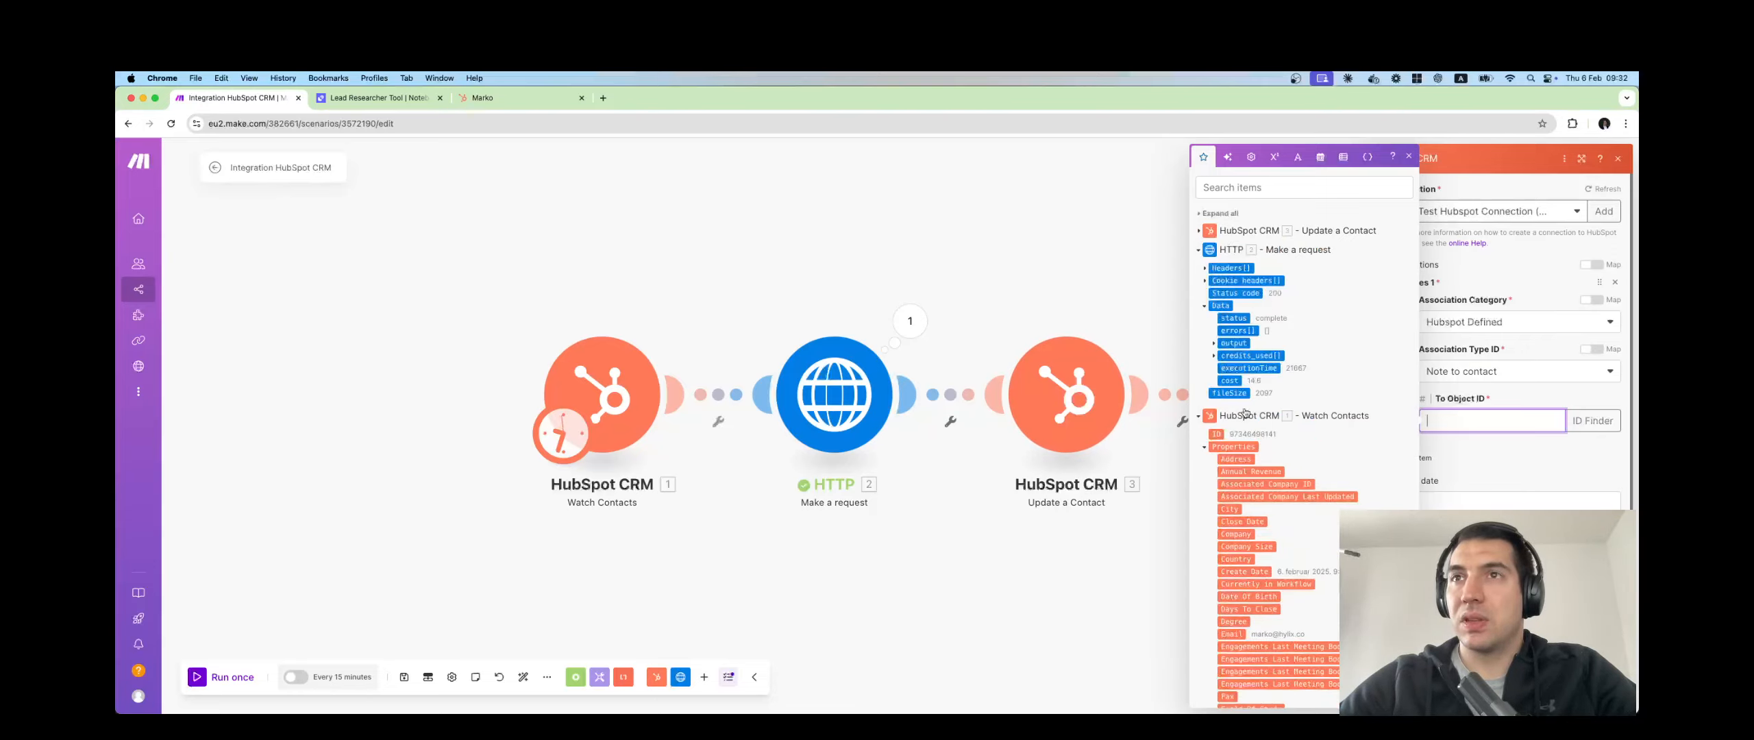
{"action": "left_click", "coordinate": [1216, 434]}
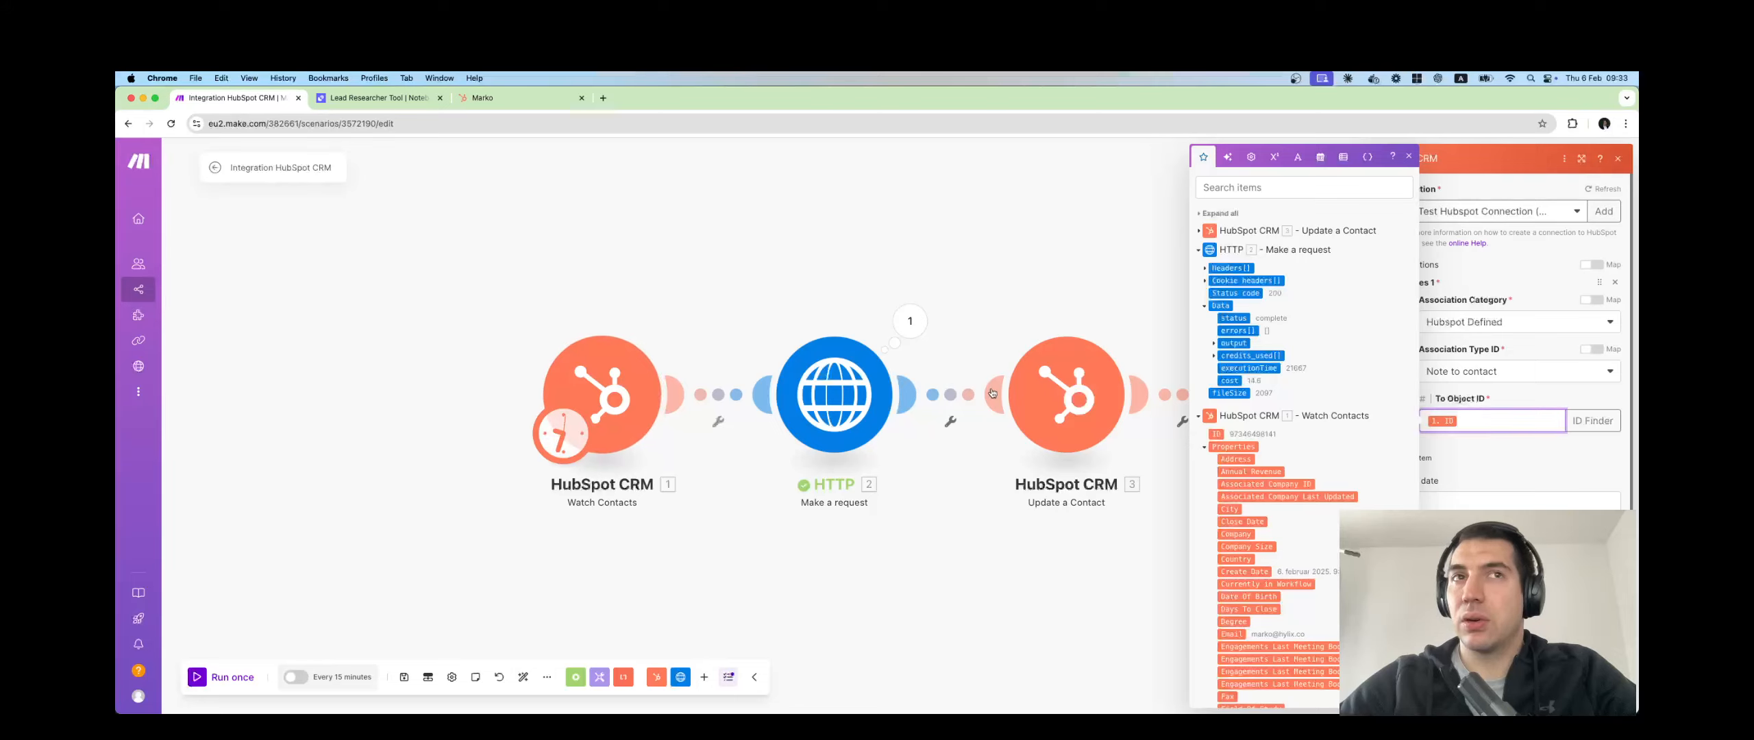
{"action": "left_click", "coordinate": [1467, 452]}
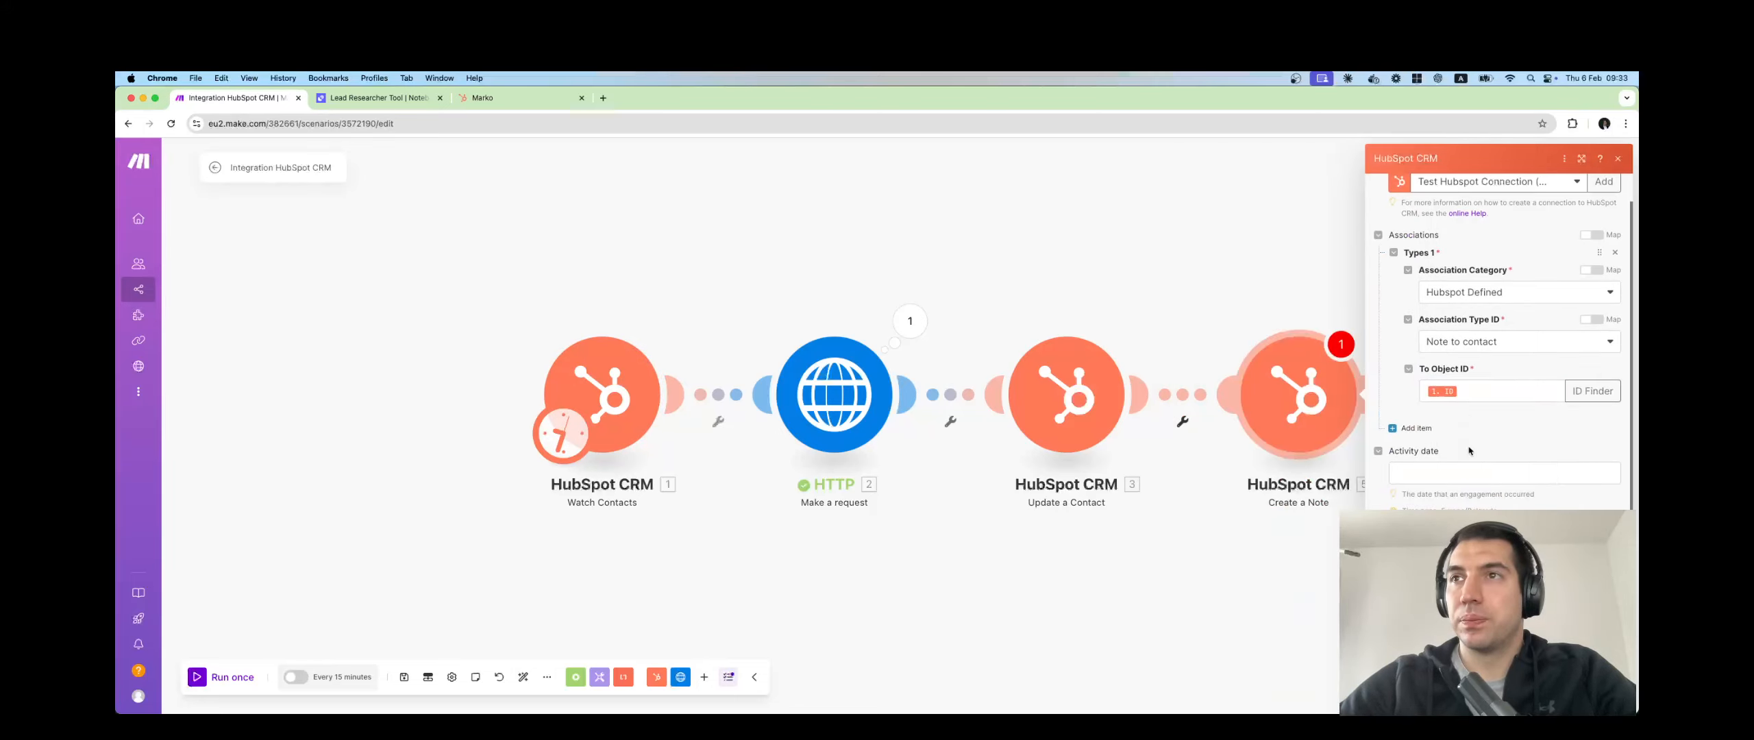
{"action": "left_click", "coordinate": [1396, 466]}
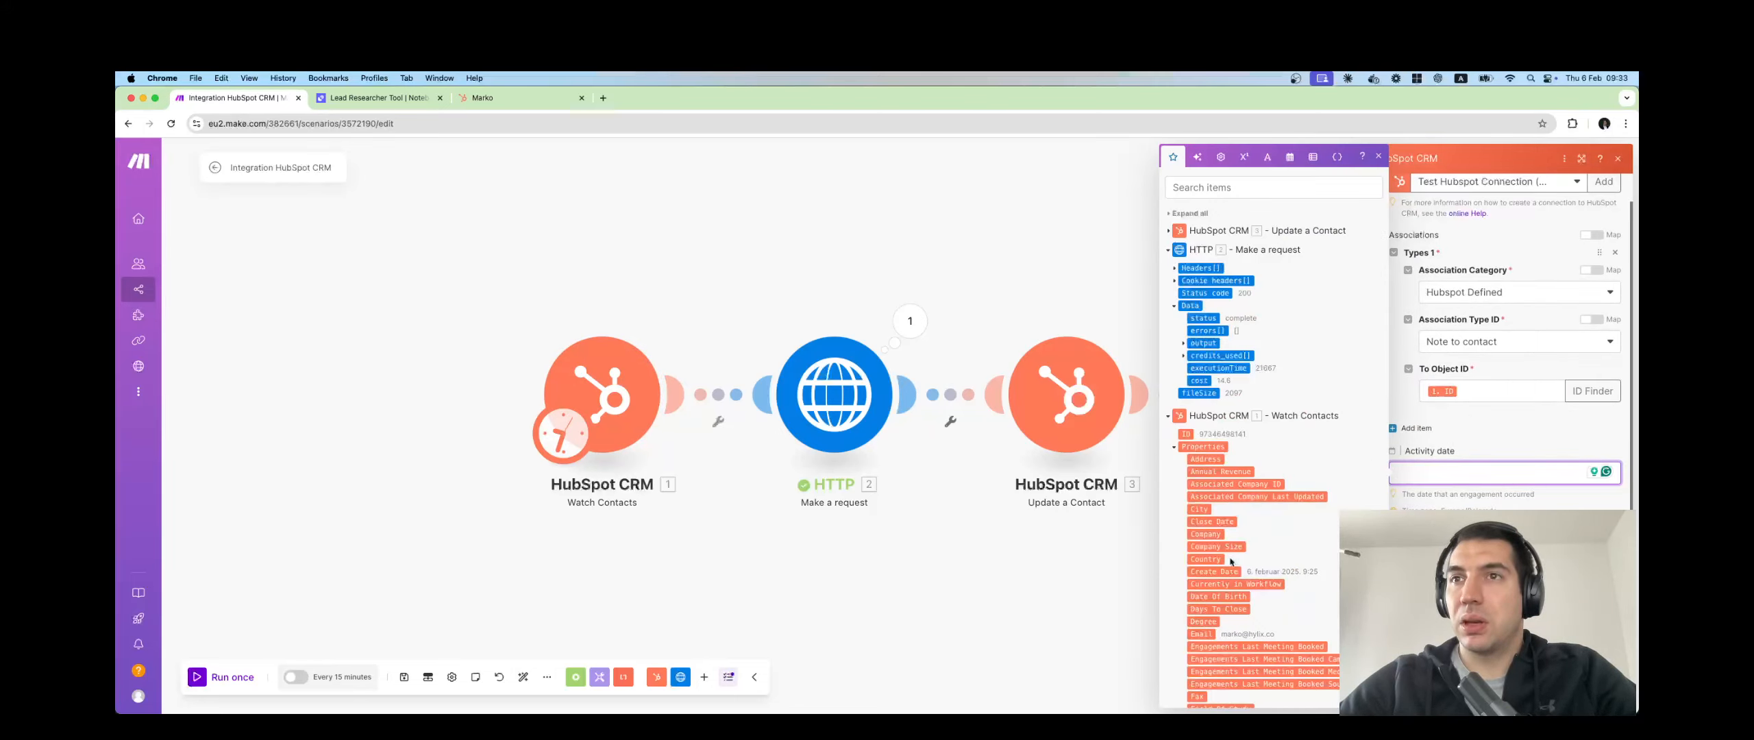
{"action": "left_click", "coordinate": [1214, 571]}
{"action": "left_click", "coordinate": [1469, 440]}
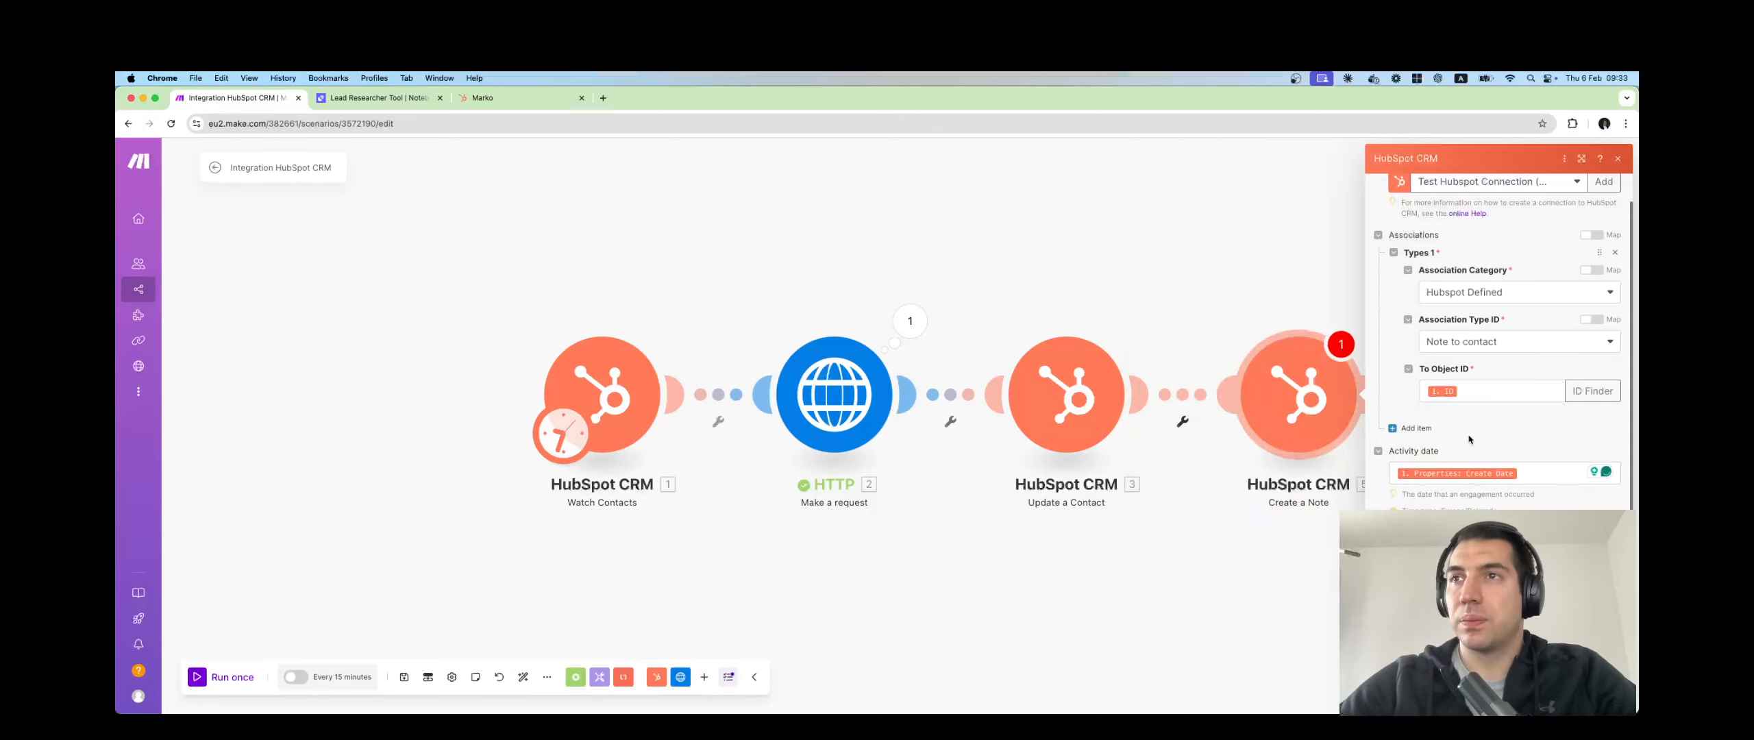
Browse the HTTP research outputs for note content, then close the Create a Note settings.
{"action": "left_click", "coordinate": [1501, 558]}
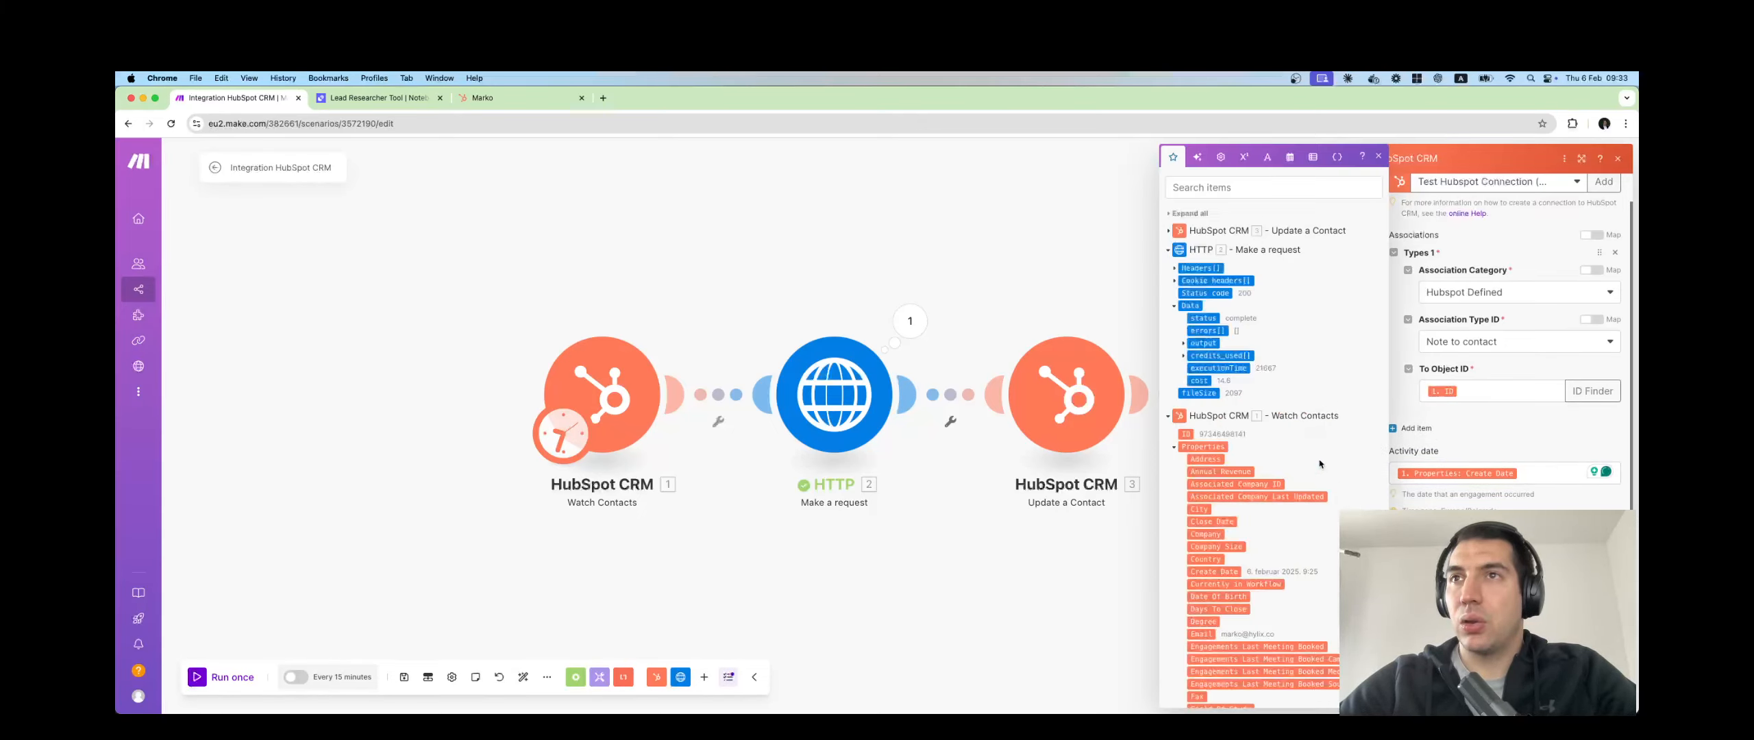
{"action": "left_click", "coordinate": [1184, 343]}
{"action": "scroll", "coordinate": [1239, 376], "scroll_direction": "down", "scroll_amount": 1}
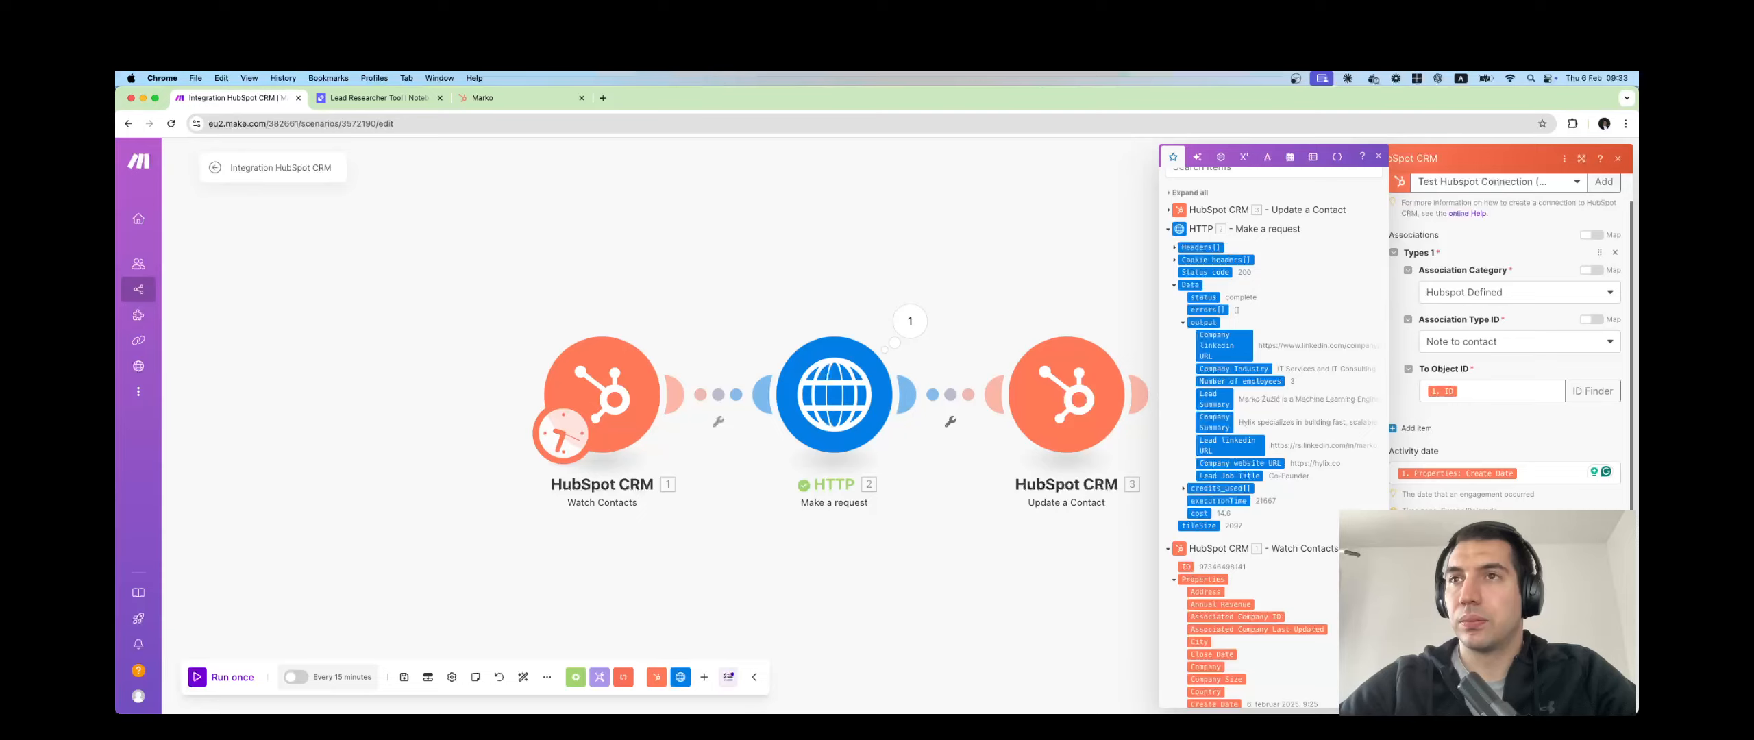
{"action": "left_click", "coordinate": [1609, 694]}
Set Update a Contact Item 3 to Company size, mapped from the researched Number of employees.
{"action": "left_click", "coordinate": [1088, 410]}
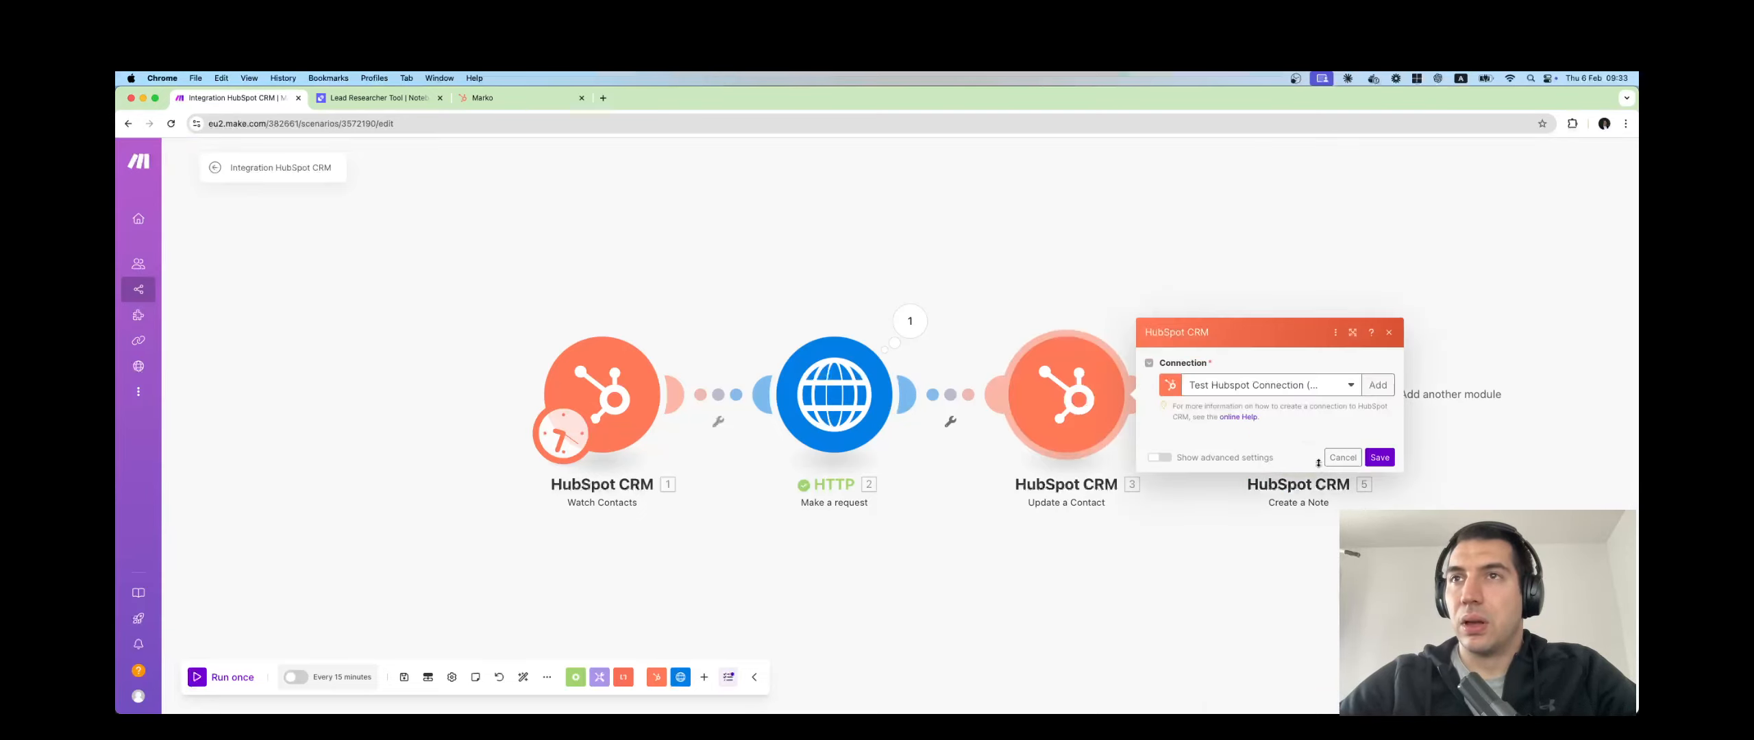
{"action": "scroll", "coordinate": [1206, 610], "scroll_direction": "down", "scroll_amount": 2}
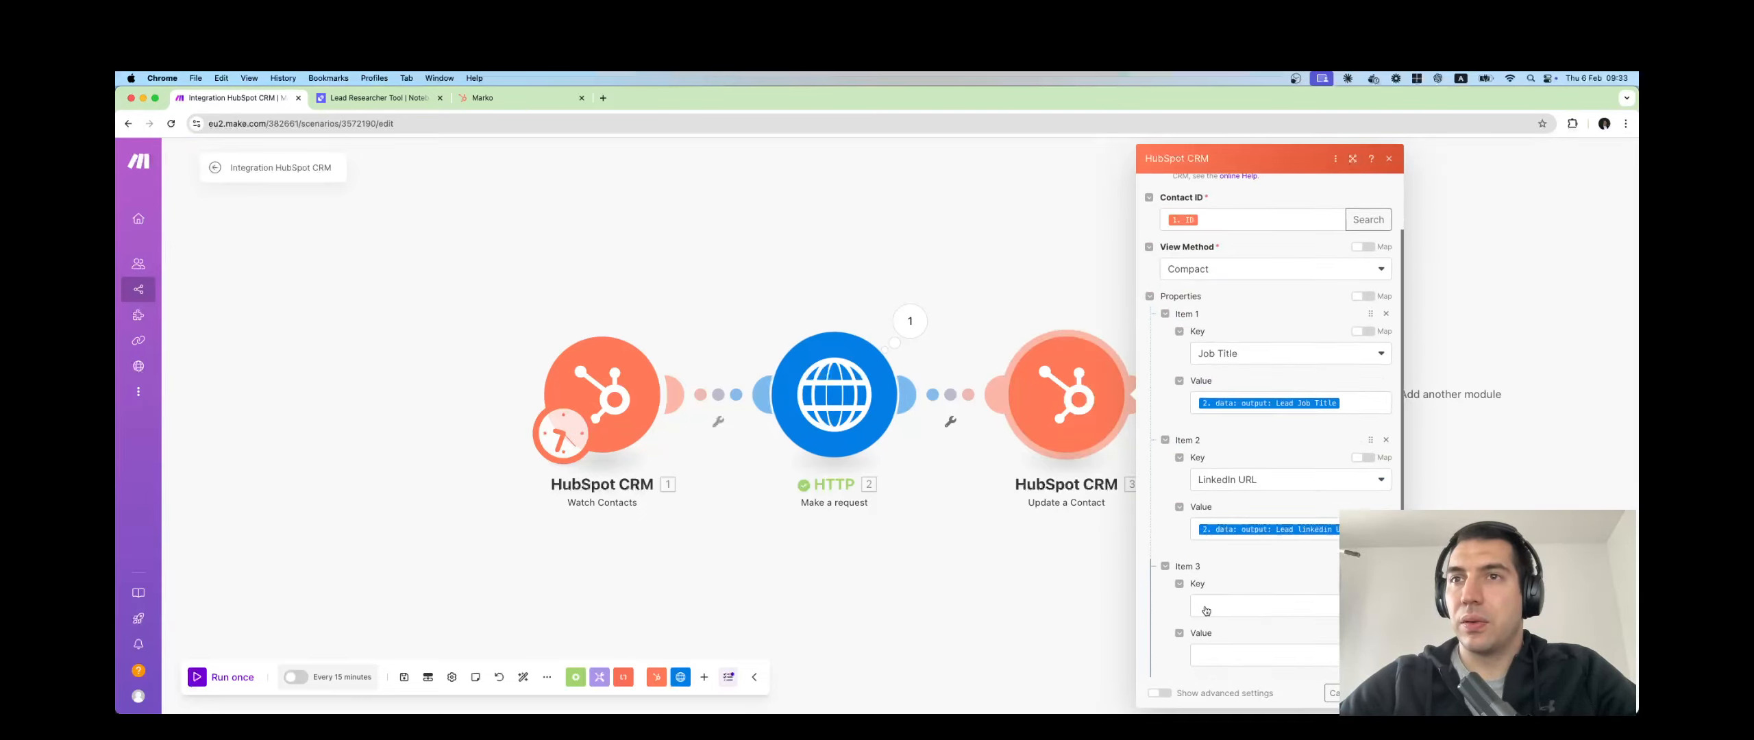
{"action": "left_click", "coordinate": [1223, 612]}
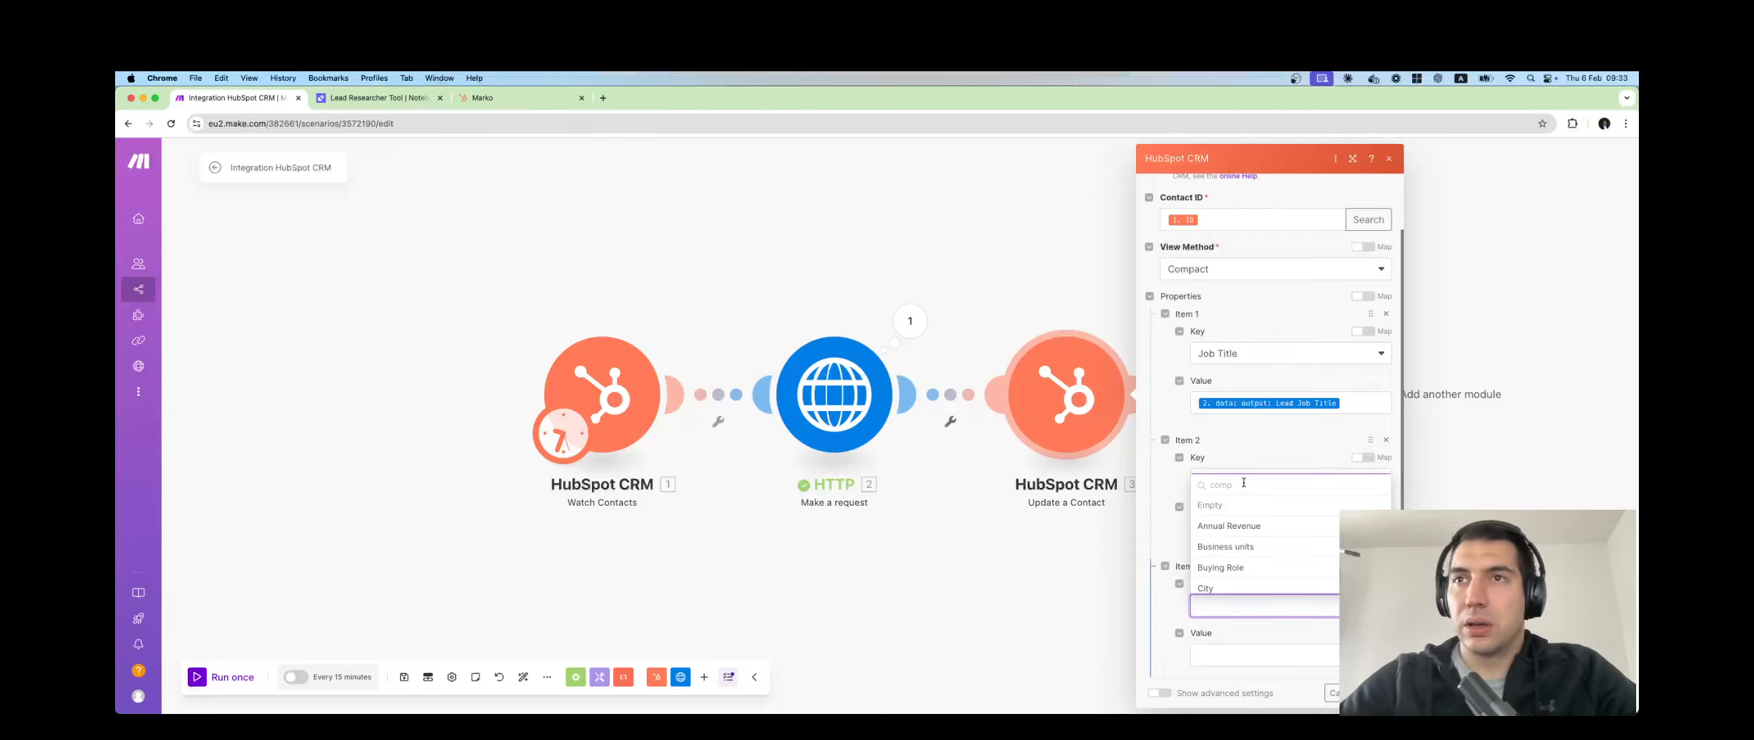
{"action": "type", "text": "comp"}
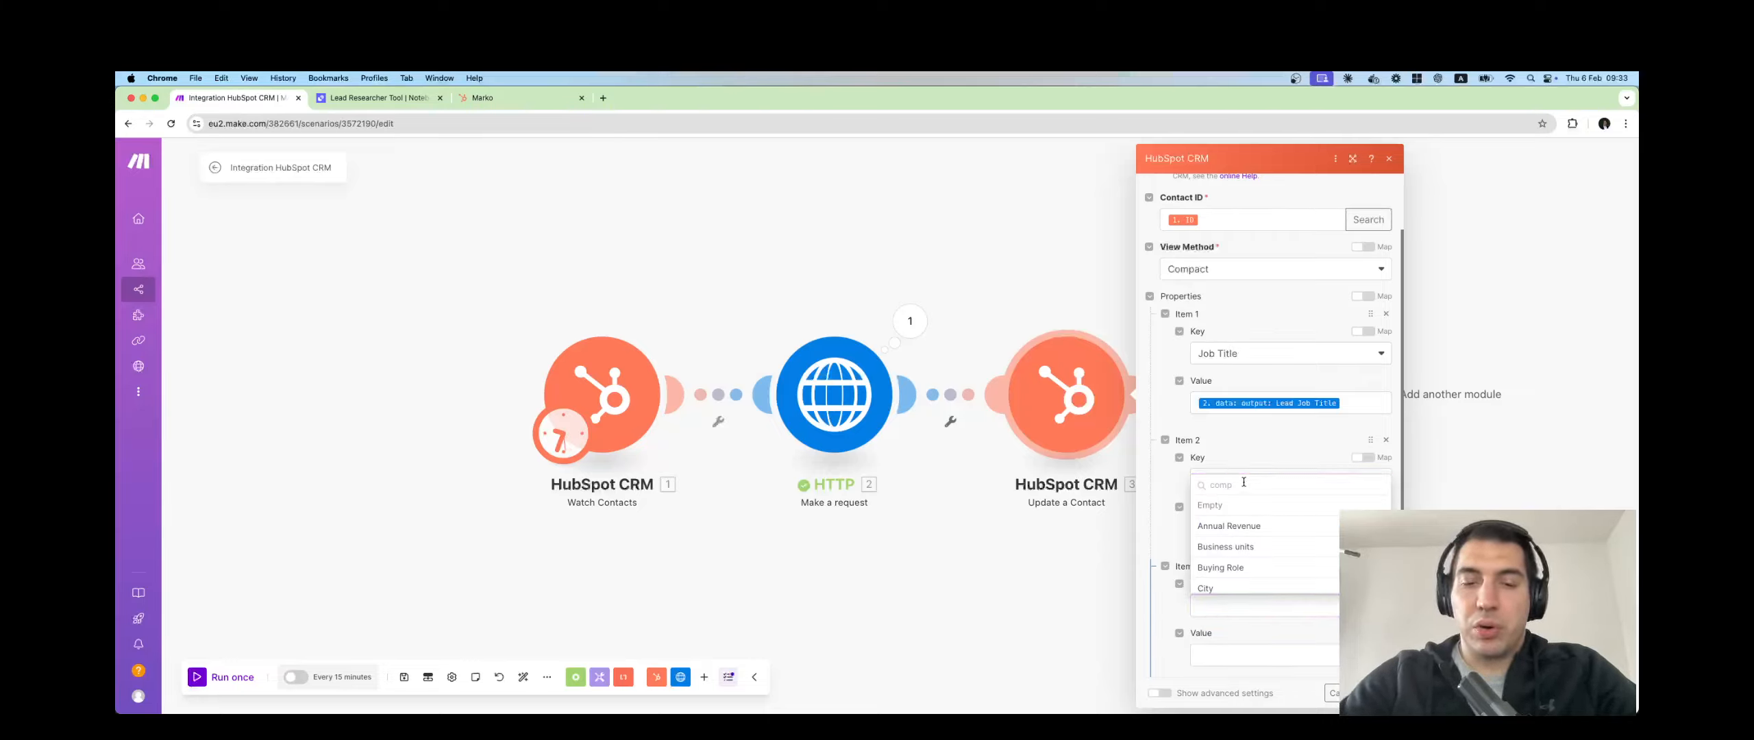
{"action": "type", "text": "an"}
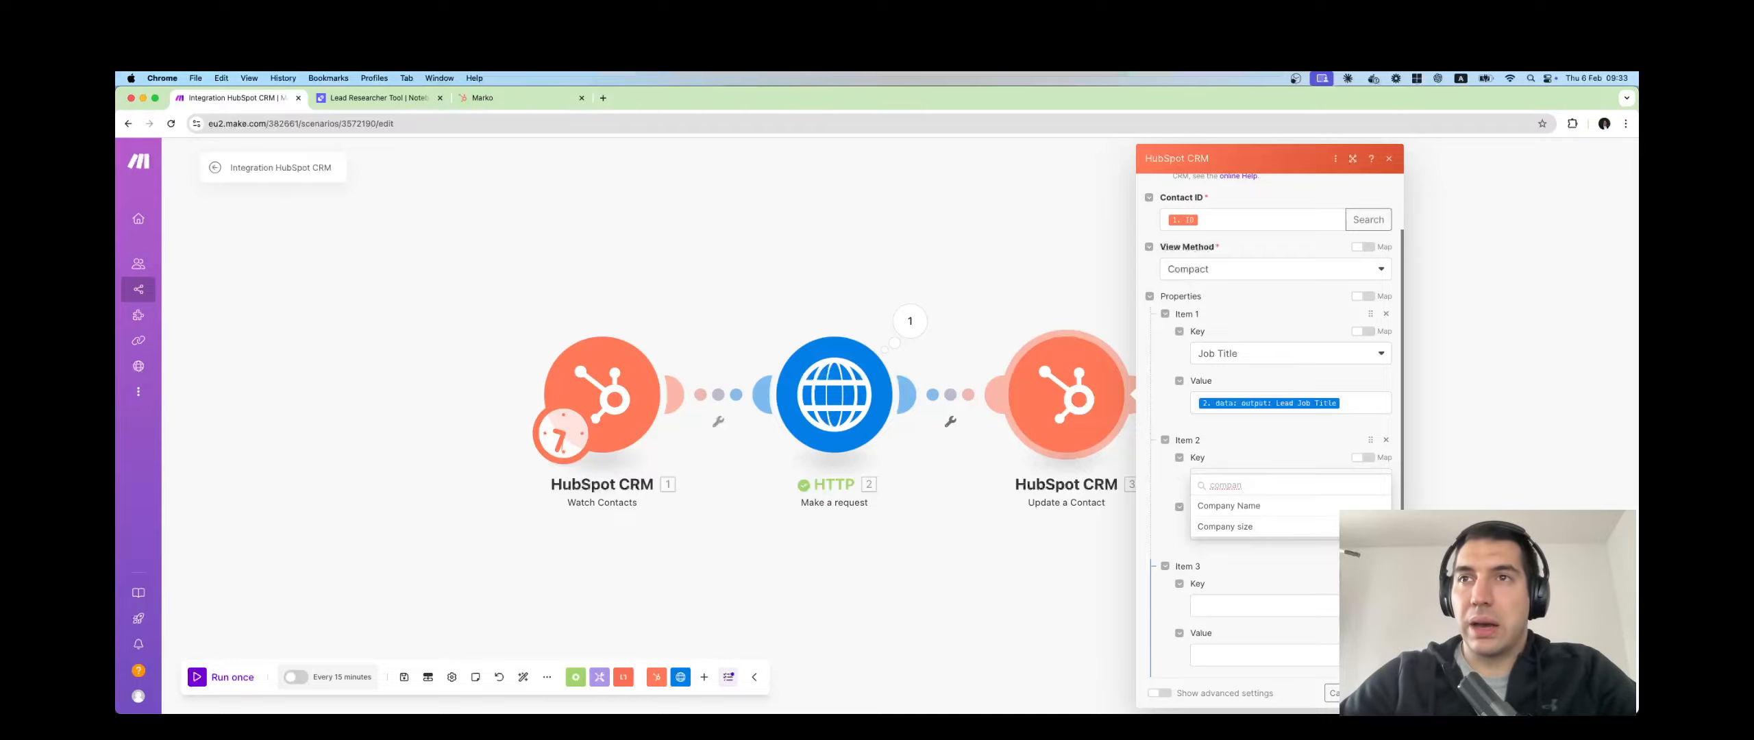
{"action": "left_click", "coordinate": [1245, 529]}
{"action": "scroll", "coordinate": [1274, 620], "scroll_direction": "down", "scroll_amount": 1}
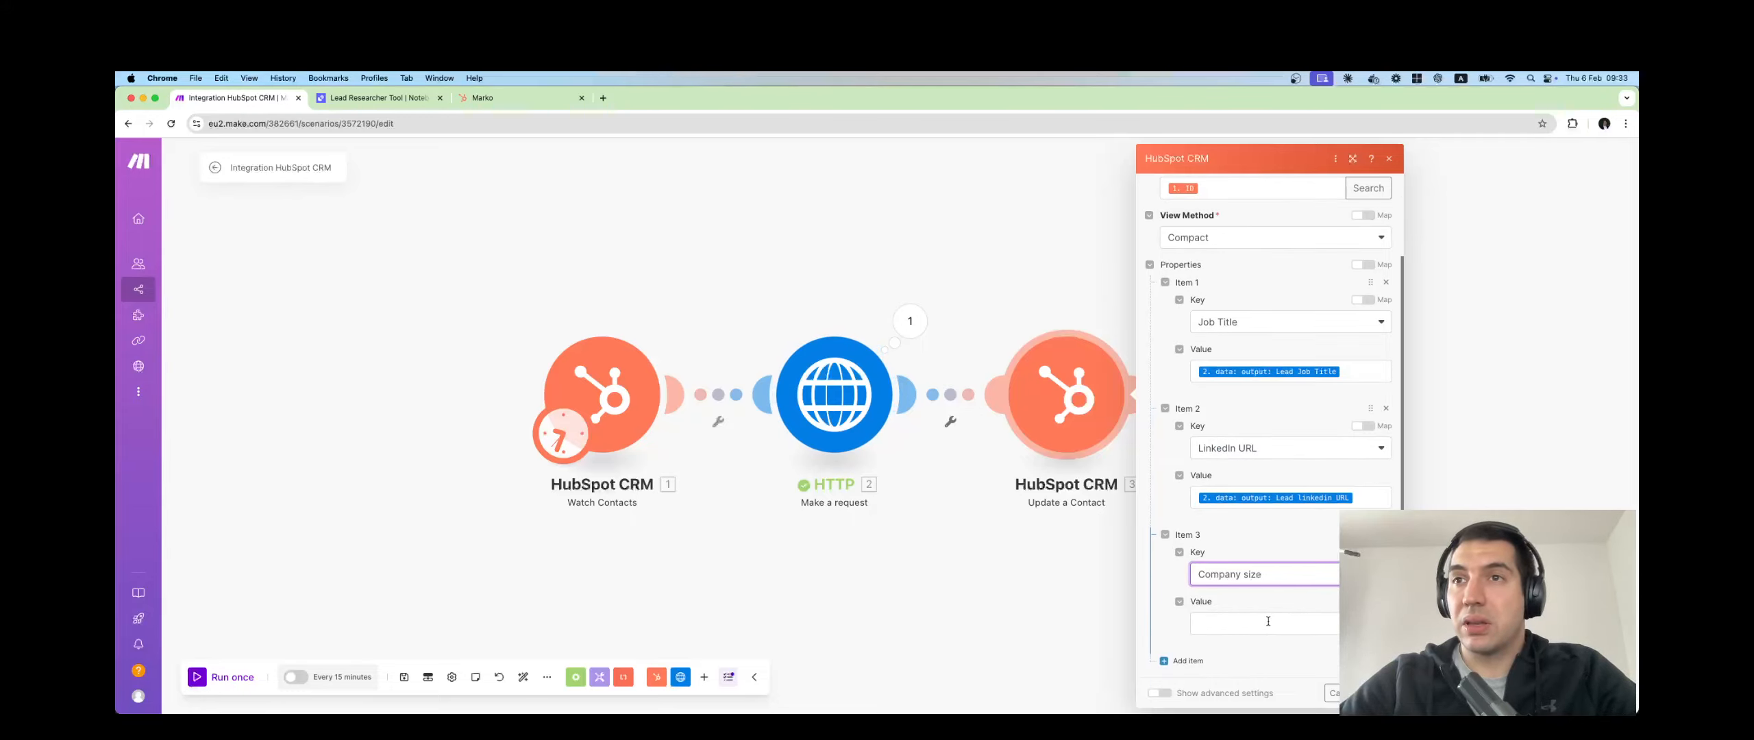
{"action": "left_click", "coordinate": [1268, 621]}
{"action": "scroll", "coordinate": [1472, 461], "scroll_direction": "down", "scroll_amount": 2}
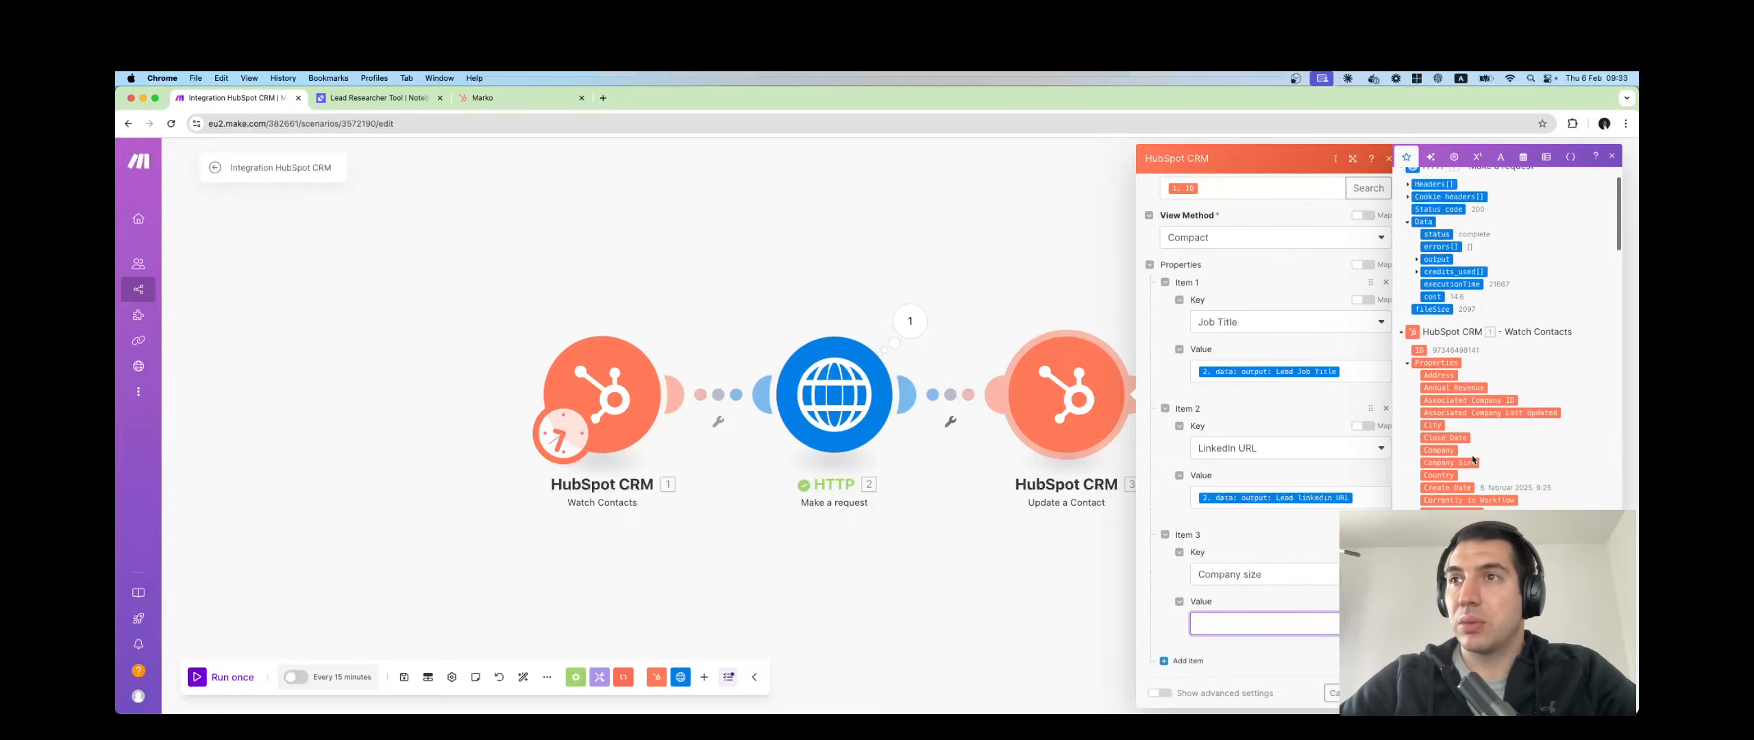
{"action": "scroll", "coordinate": [1472, 461], "scroll_direction": "down", "scroll_amount": 2}
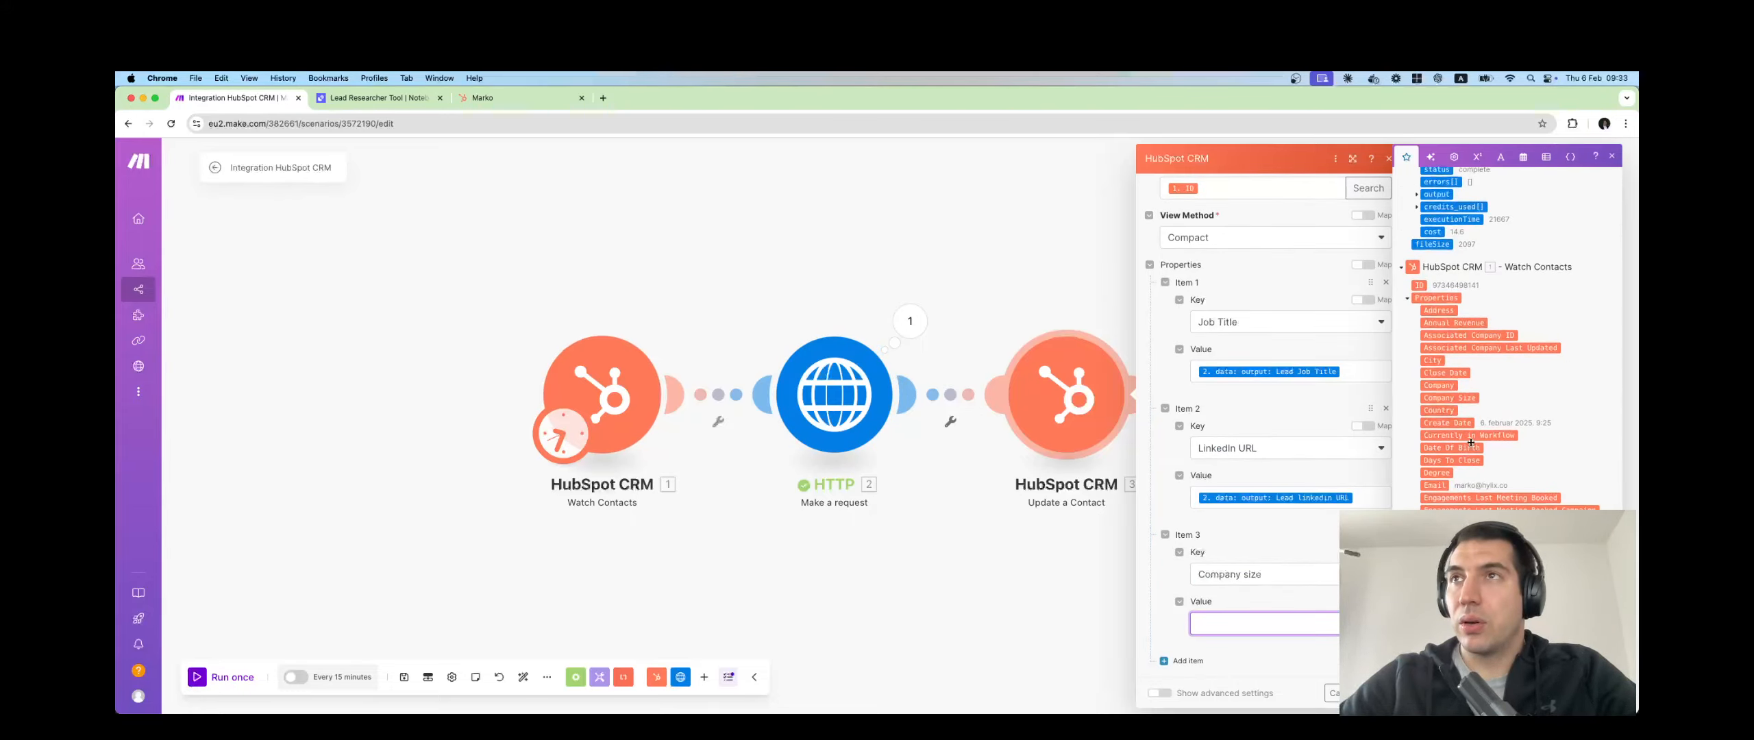
{"action": "scroll", "coordinate": [1428, 285], "scroll_direction": "up", "scroll_amount": 4}
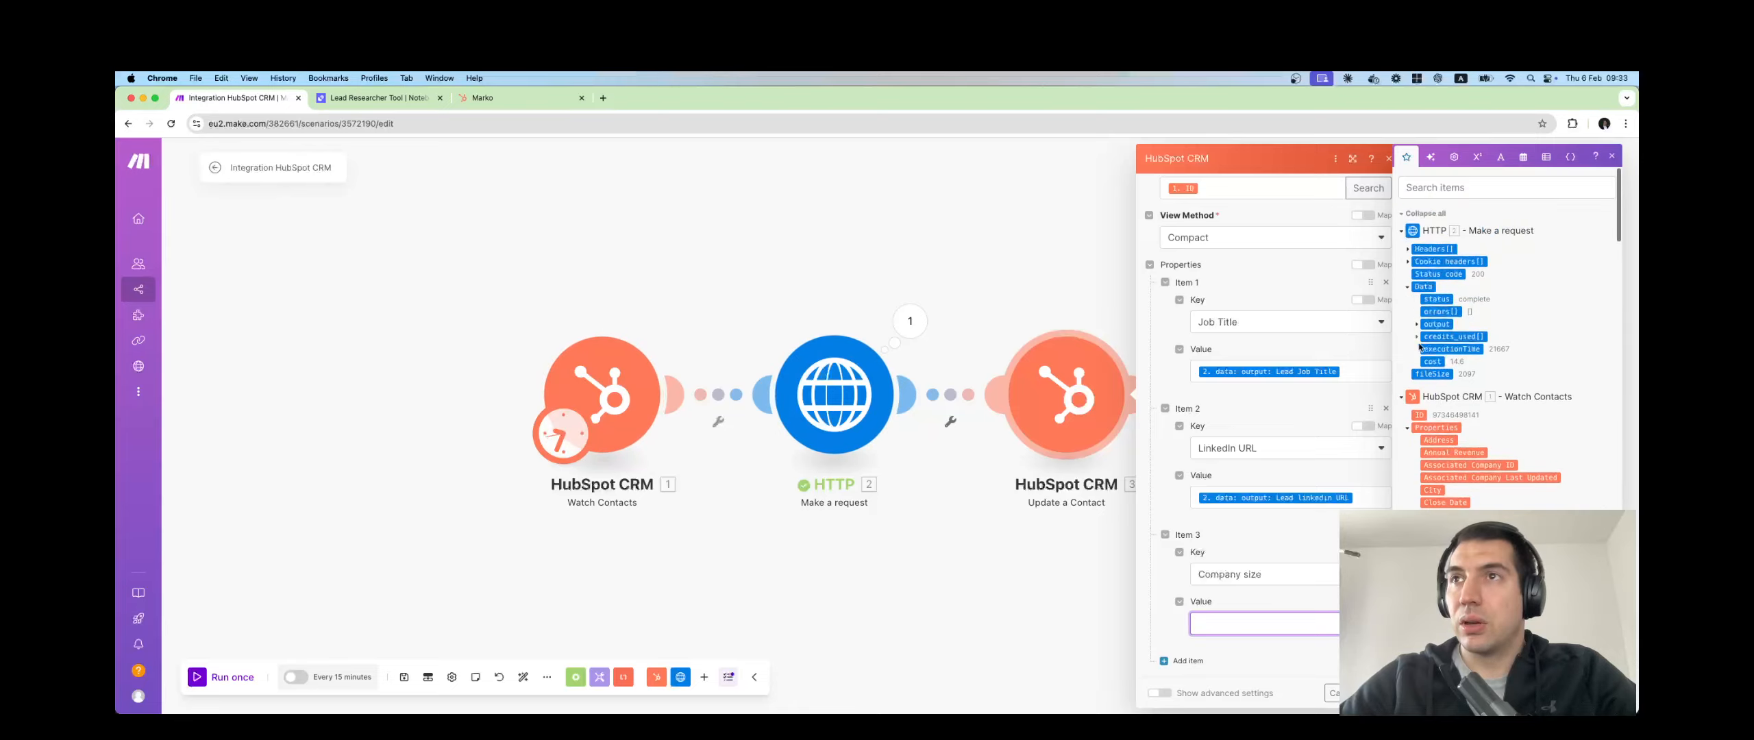
{"action": "left_click", "coordinate": [1417, 328]}
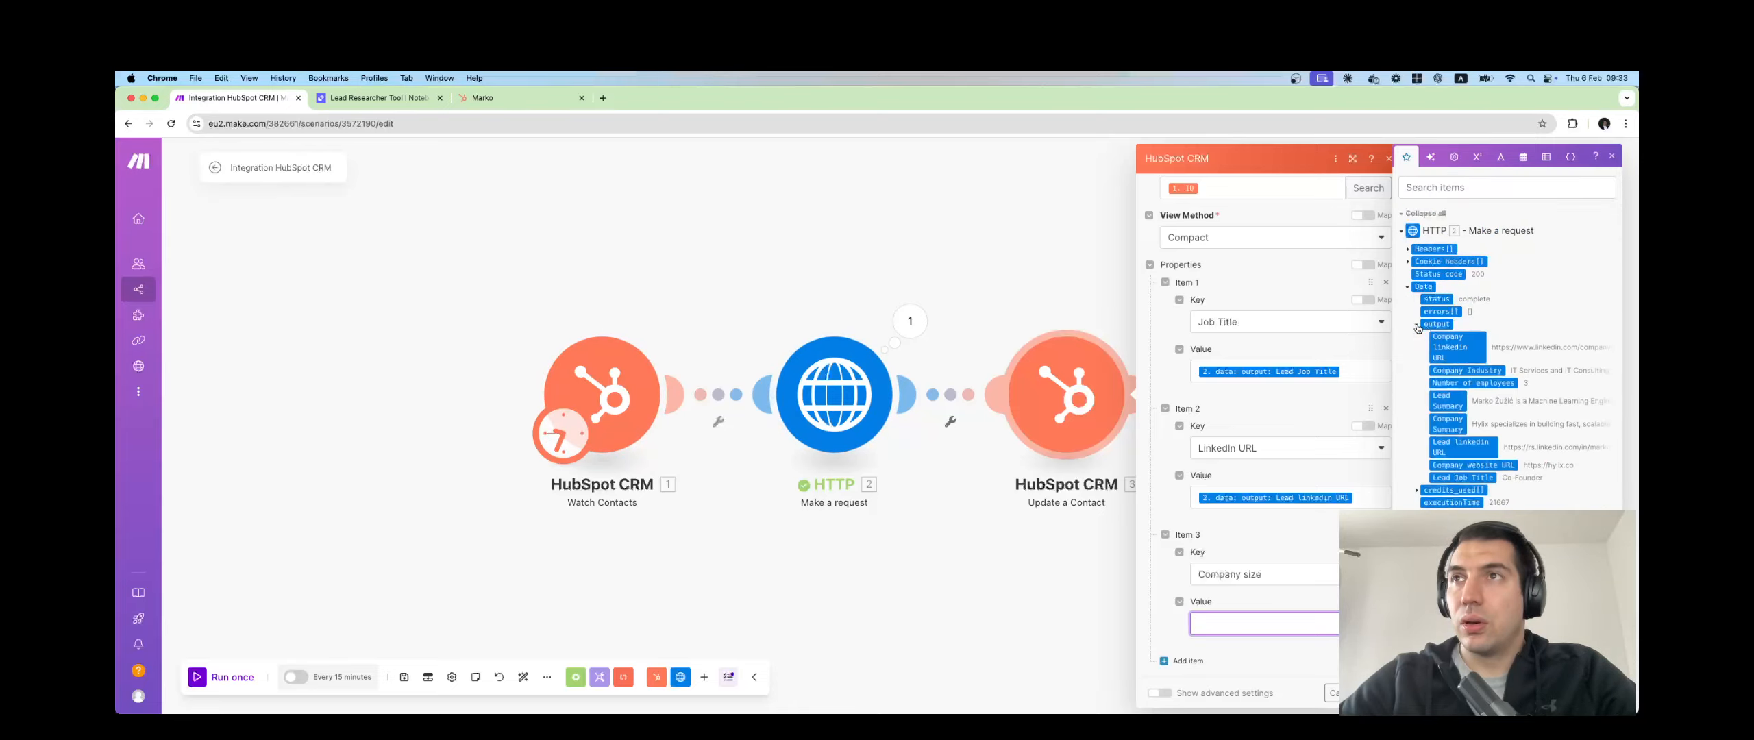
{"action": "left_click", "coordinate": [1466, 386]}
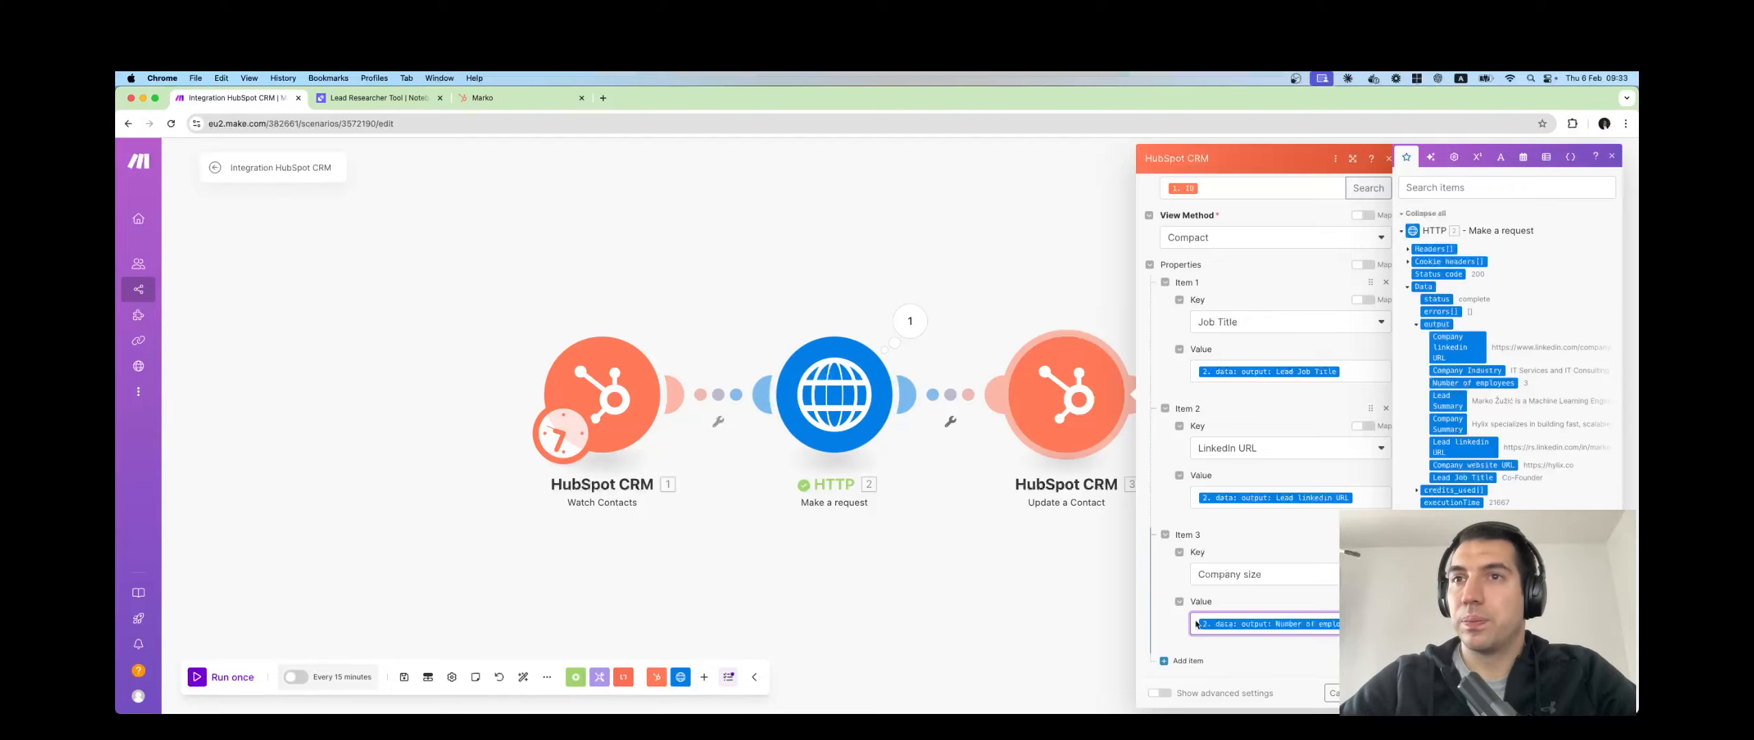
Add Item 4 as Industry, mapped from the HTTP output's Company Industry.
{"action": "left_click", "coordinate": [1187, 661]}
{"action": "left_click", "coordinate": [1234, 584]}
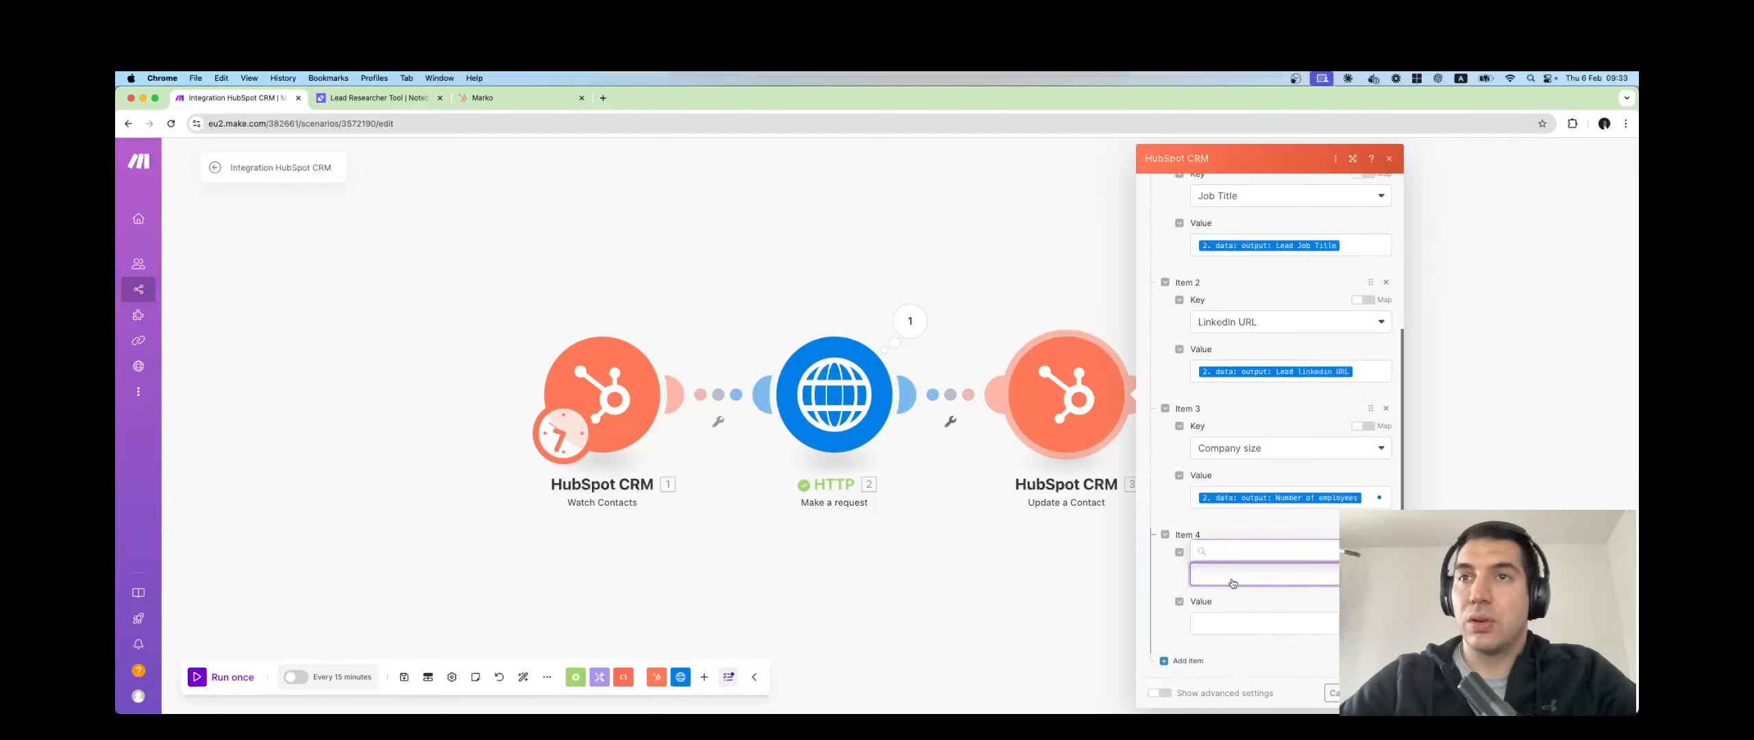
{"action": "type", "text": "in"}
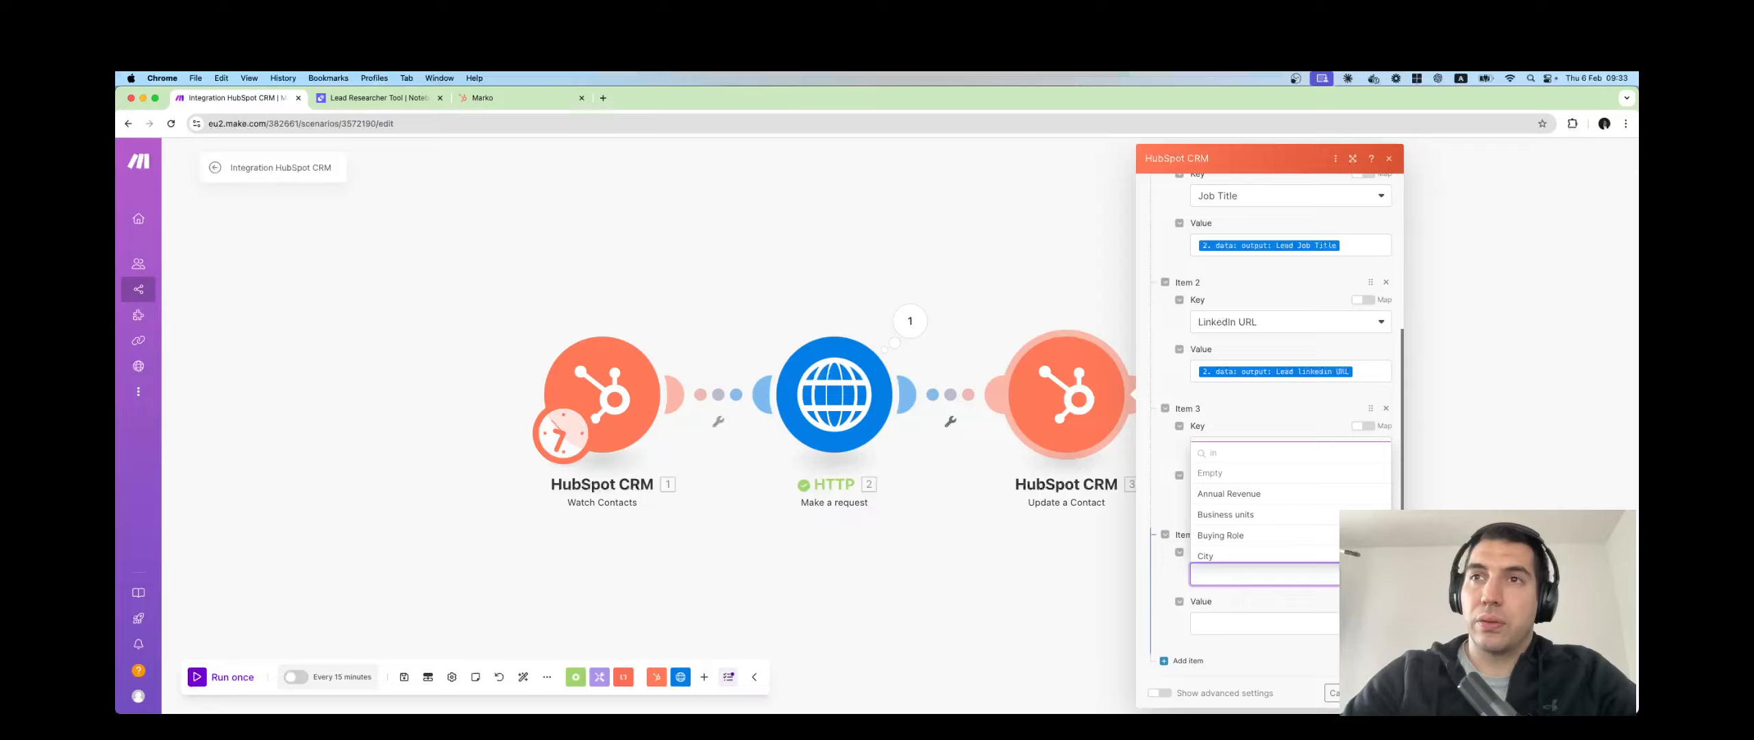
{"action": "left_click", "coordinate": [1260, 576]}
{"action": "left_click", "coordinate": [1260, 576]}
{"action": "type", "text": "industry"}
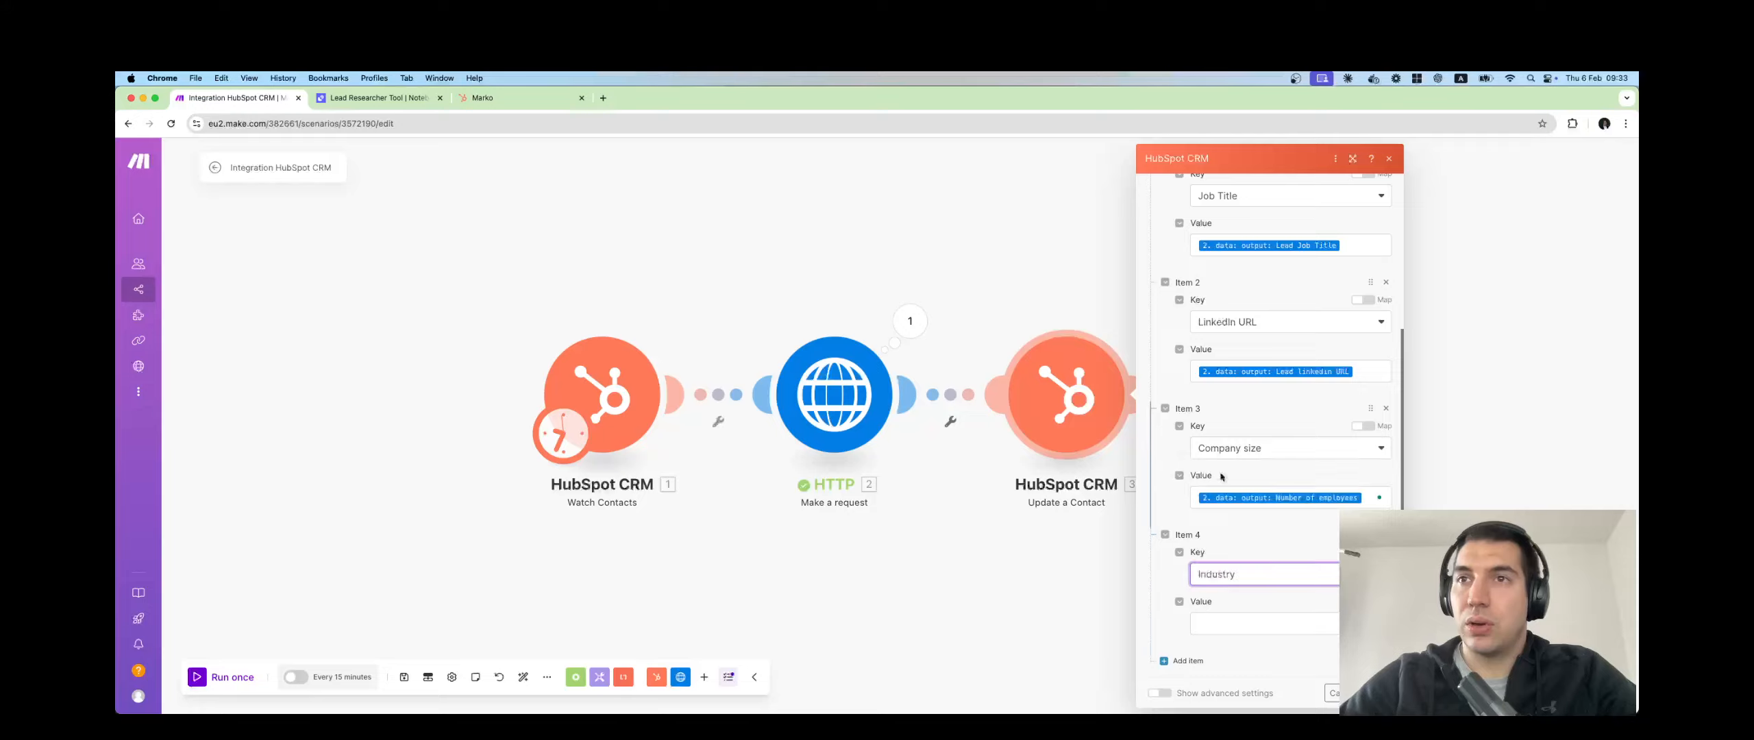
{"action": "left_click", "coordinate": [1217, 474]}
{"action": "left_click", "coordinate": [1227, 623]}
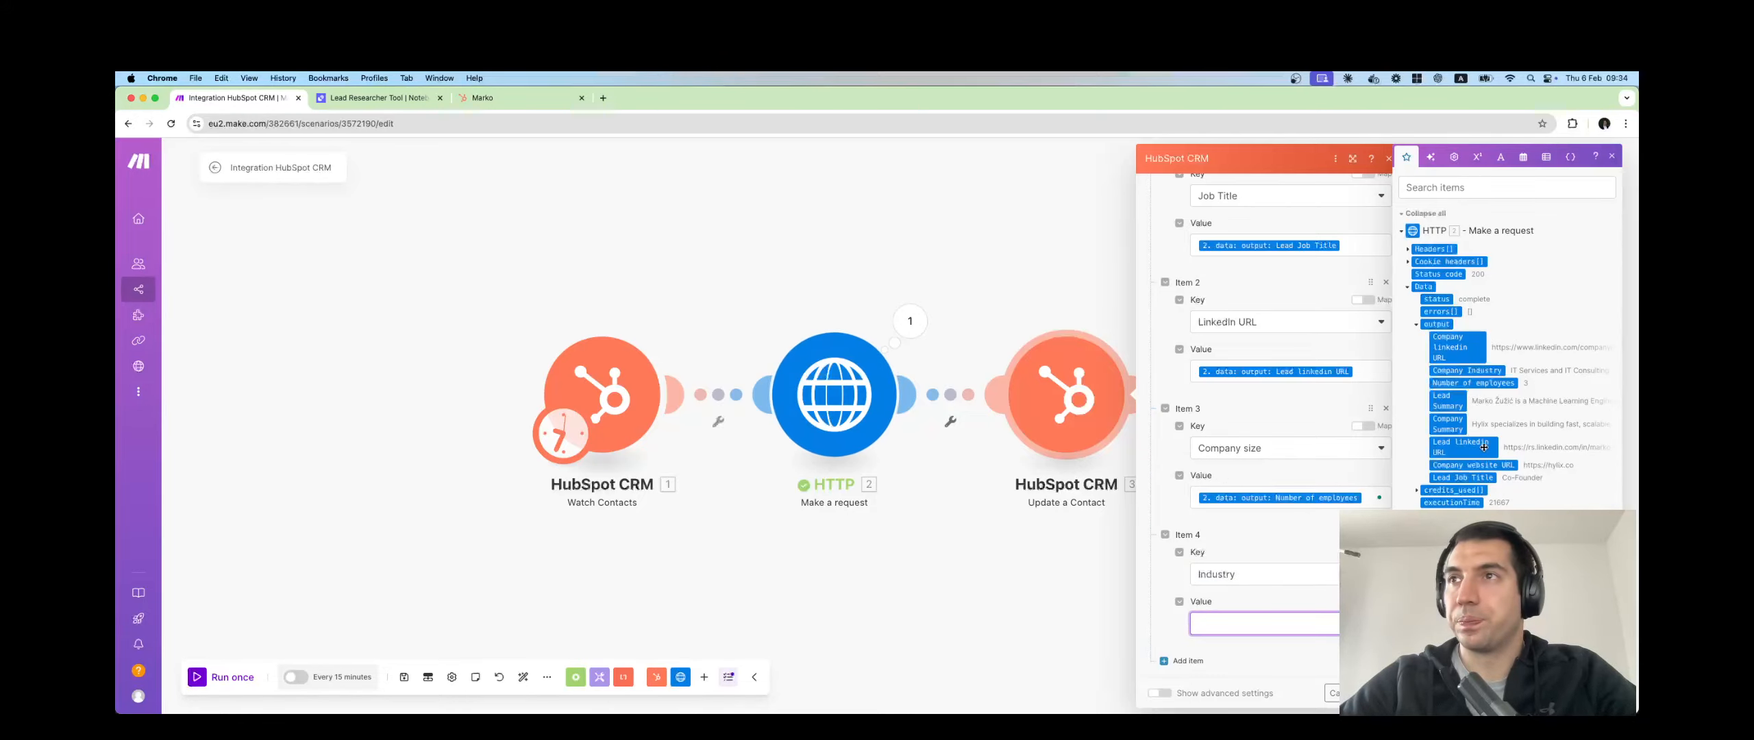
{"action": "left_click", "coordinate": [1490, 369]}
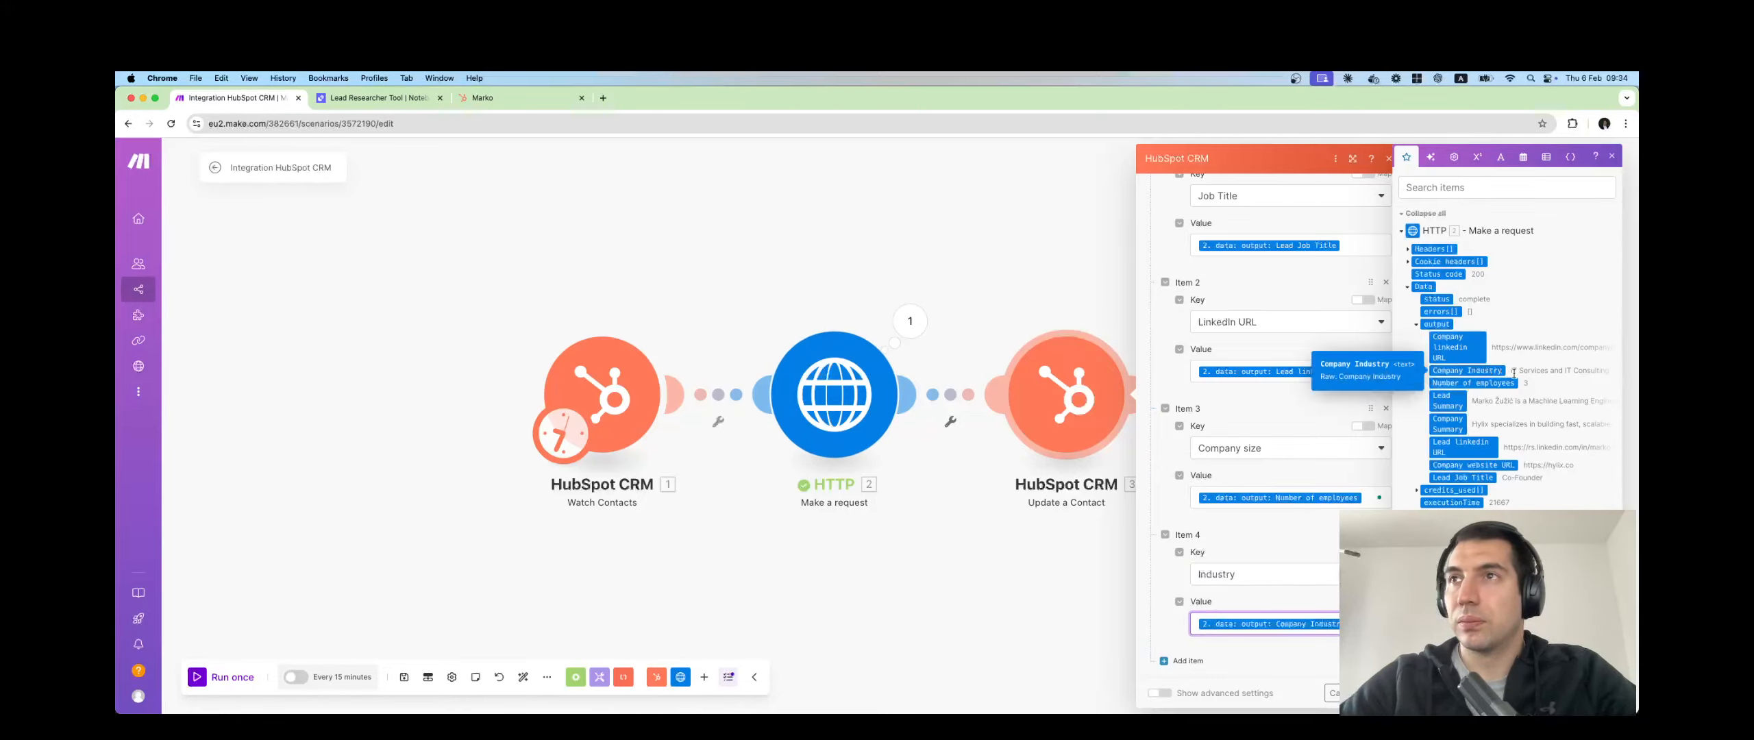
{"action": "scroll", "coordinate": [1538, 475], "scroll_direction": "down", "scroll_amount": 1}
{"action": "scroll", "coordinate": [1538, 475], "scroll_direction": "down", "scroll_amount": 3}
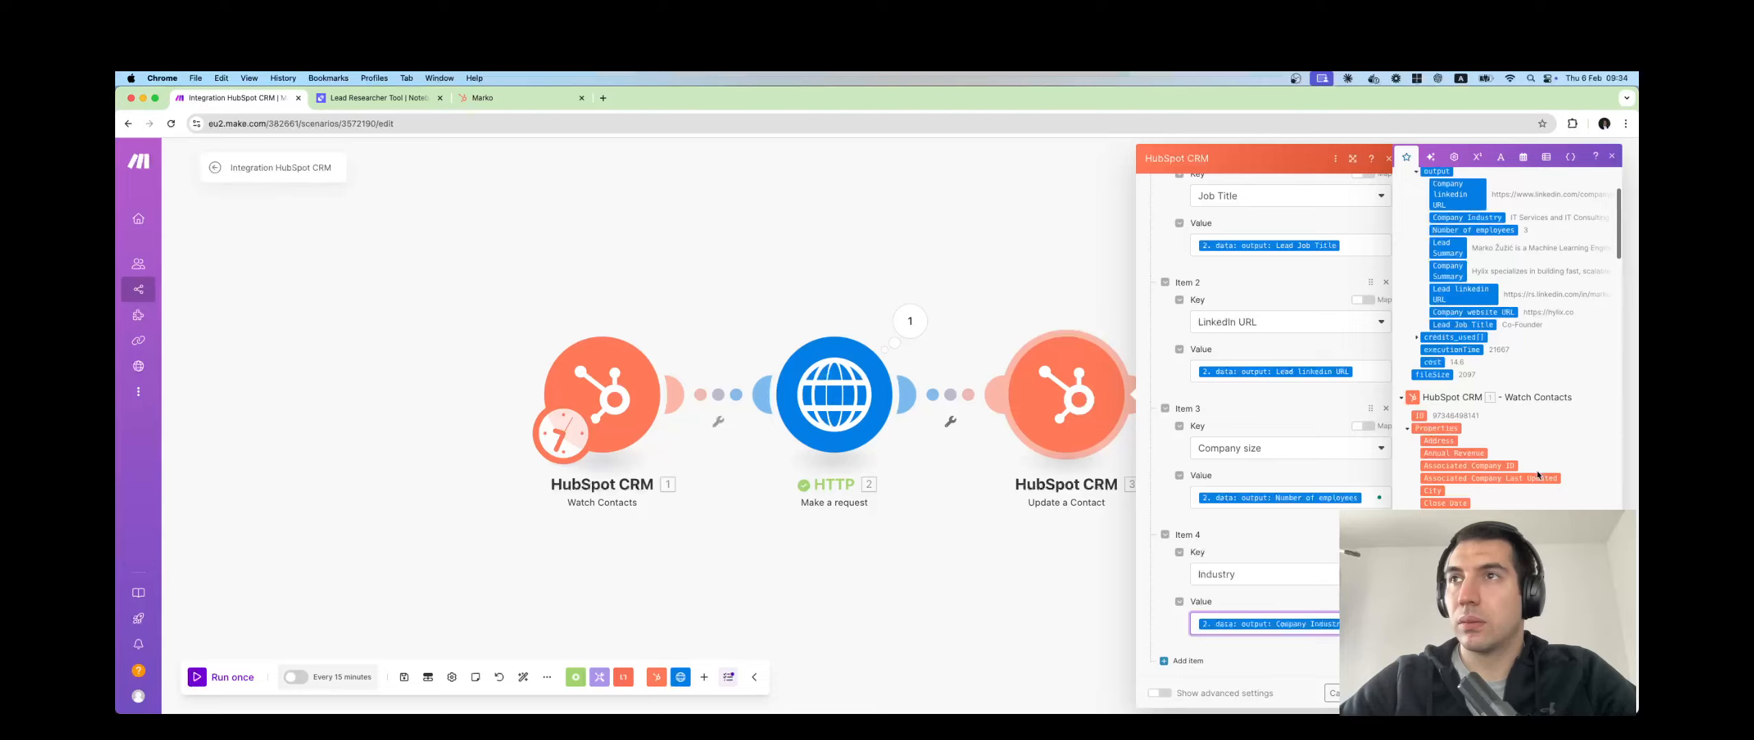
{"action": "left_click", "coordinate": [1187, 661]}
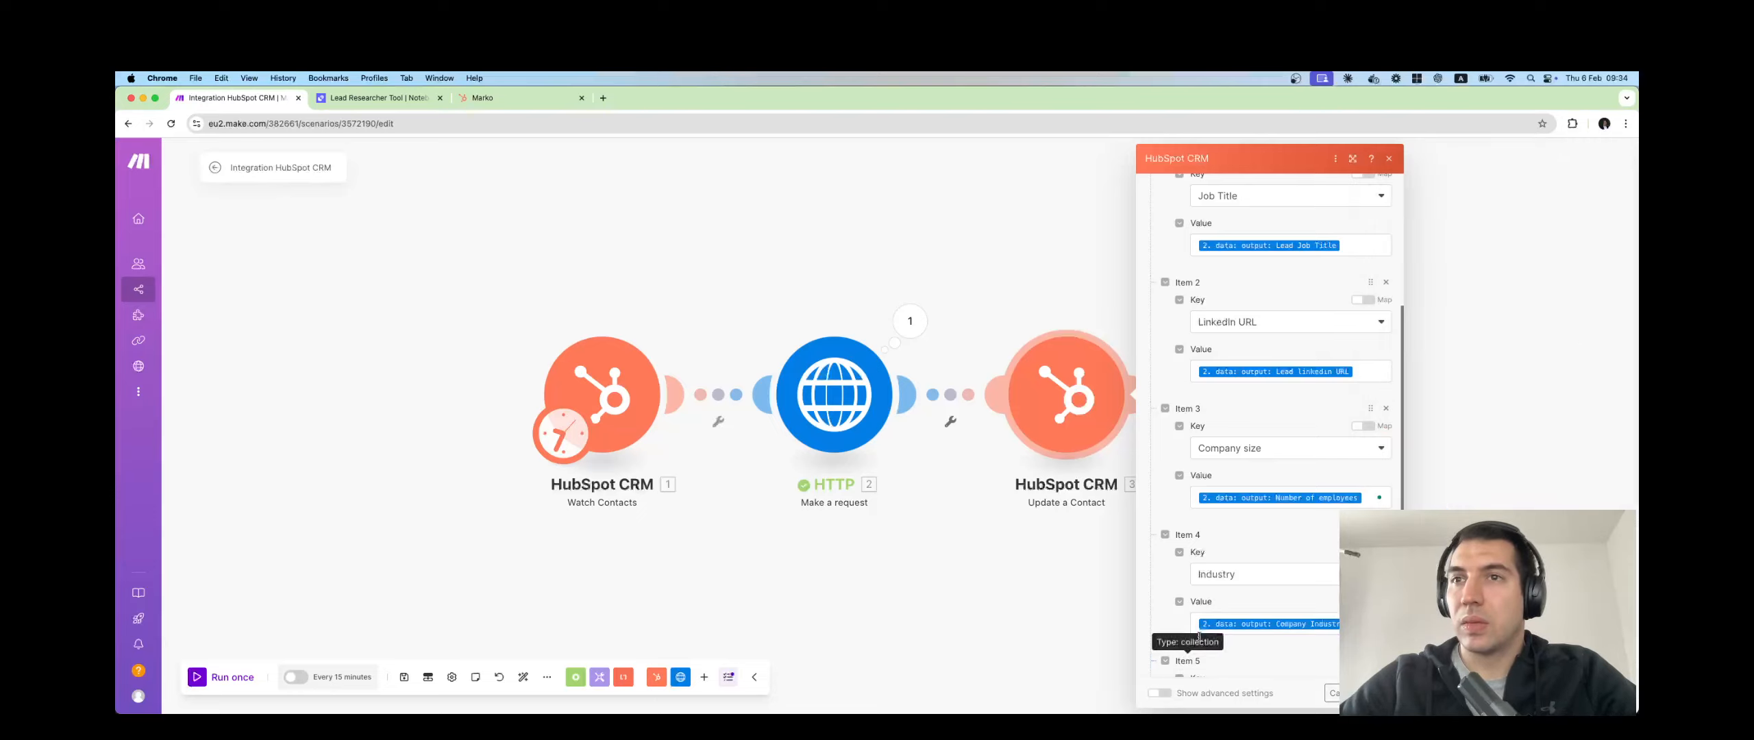
Set Item 5 to Website URL, mapped from the researched Company website URL.
{"action": "left_click", "coordinate": [1228, 586]}
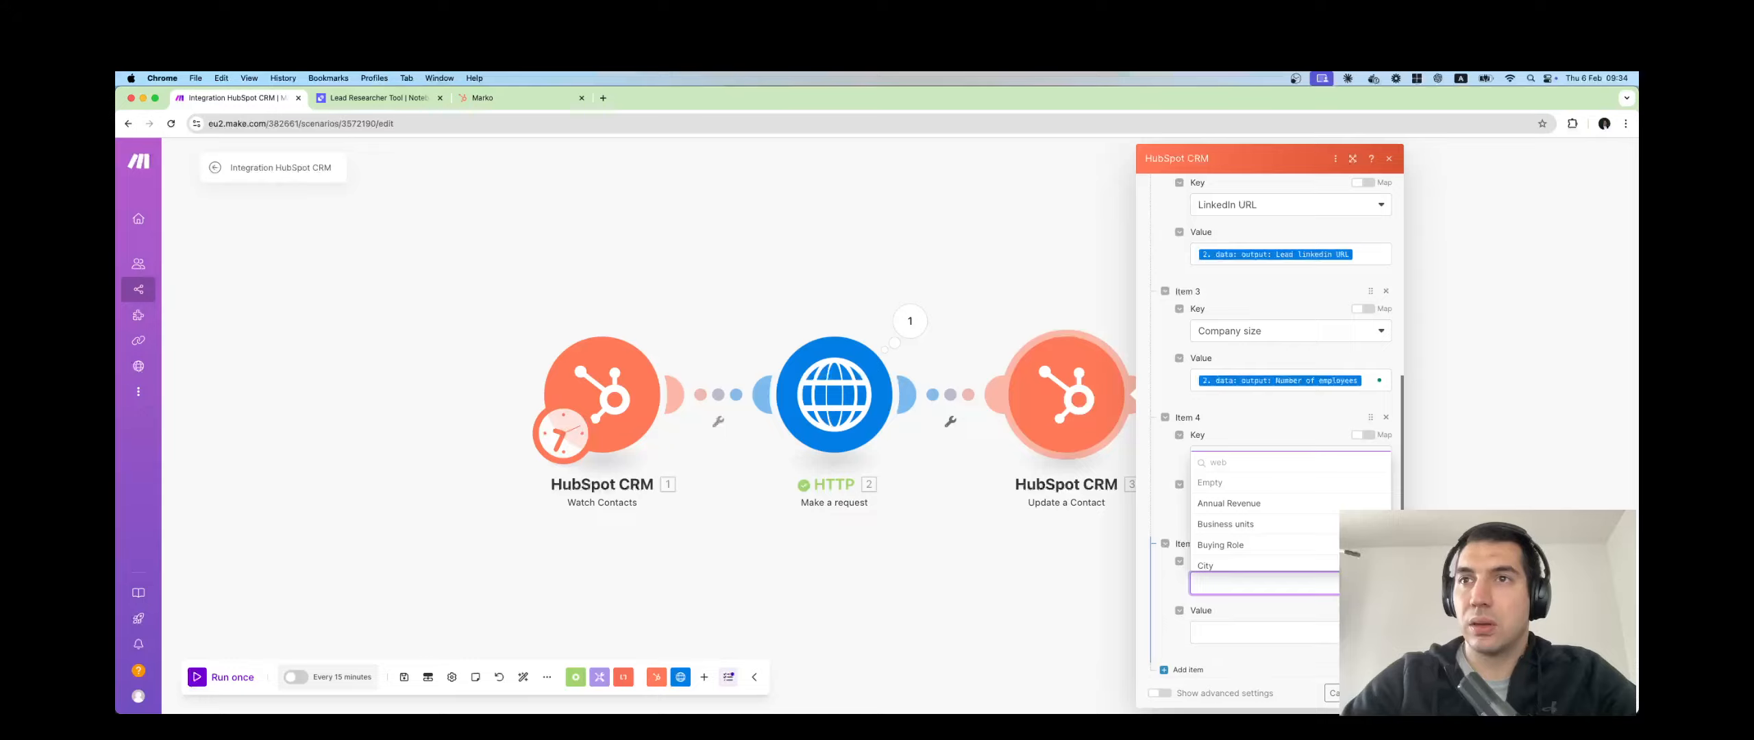
{"action": "type", "text": "websi"}
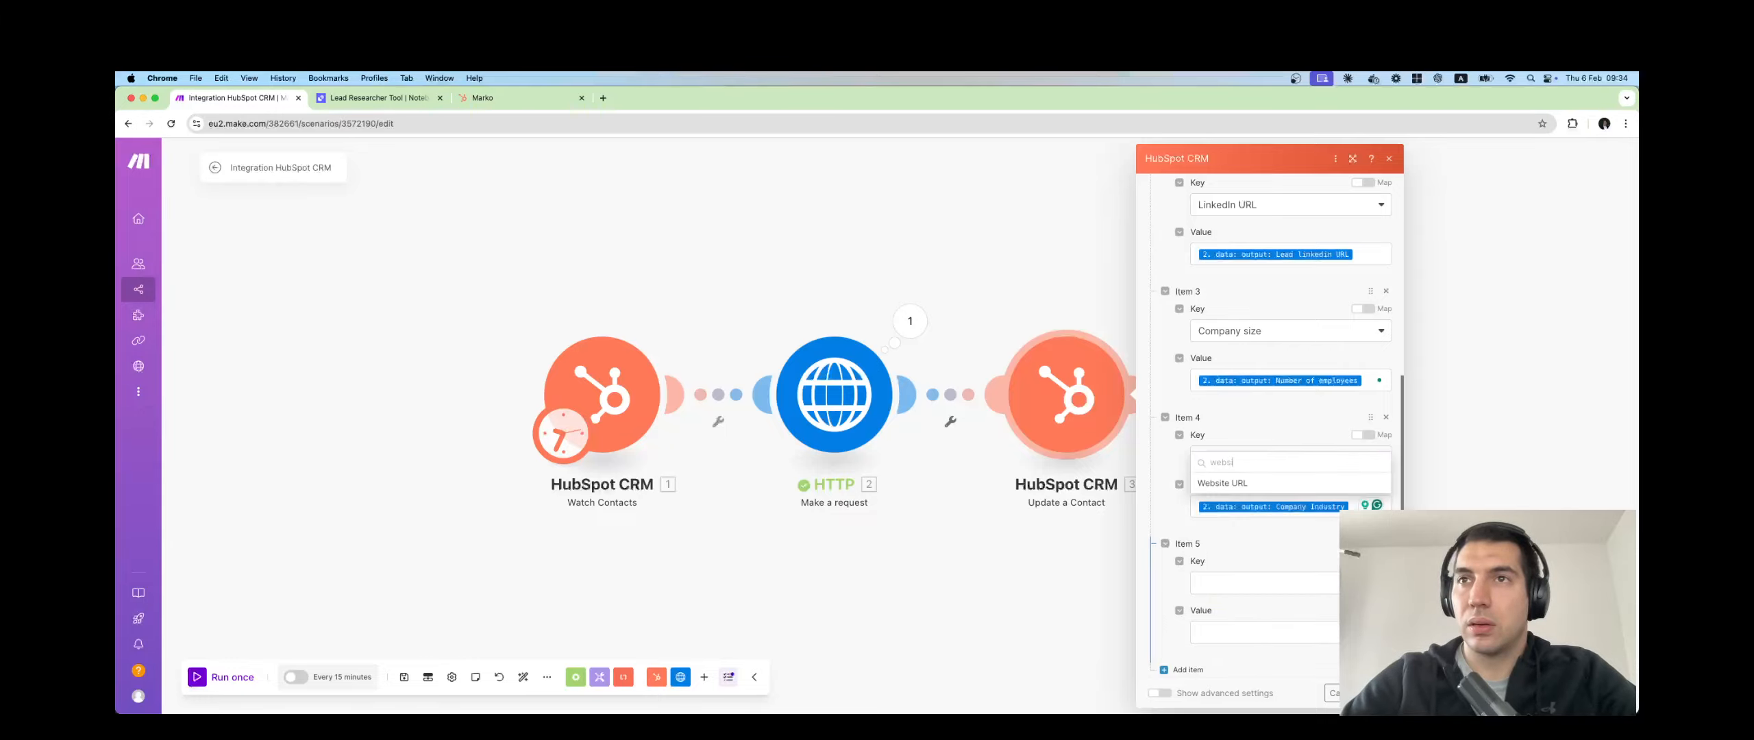
{"action": "left_click", "coordinate": [1223, 483]}
{"action": "left_click", "coordinate": [1264, 624]}
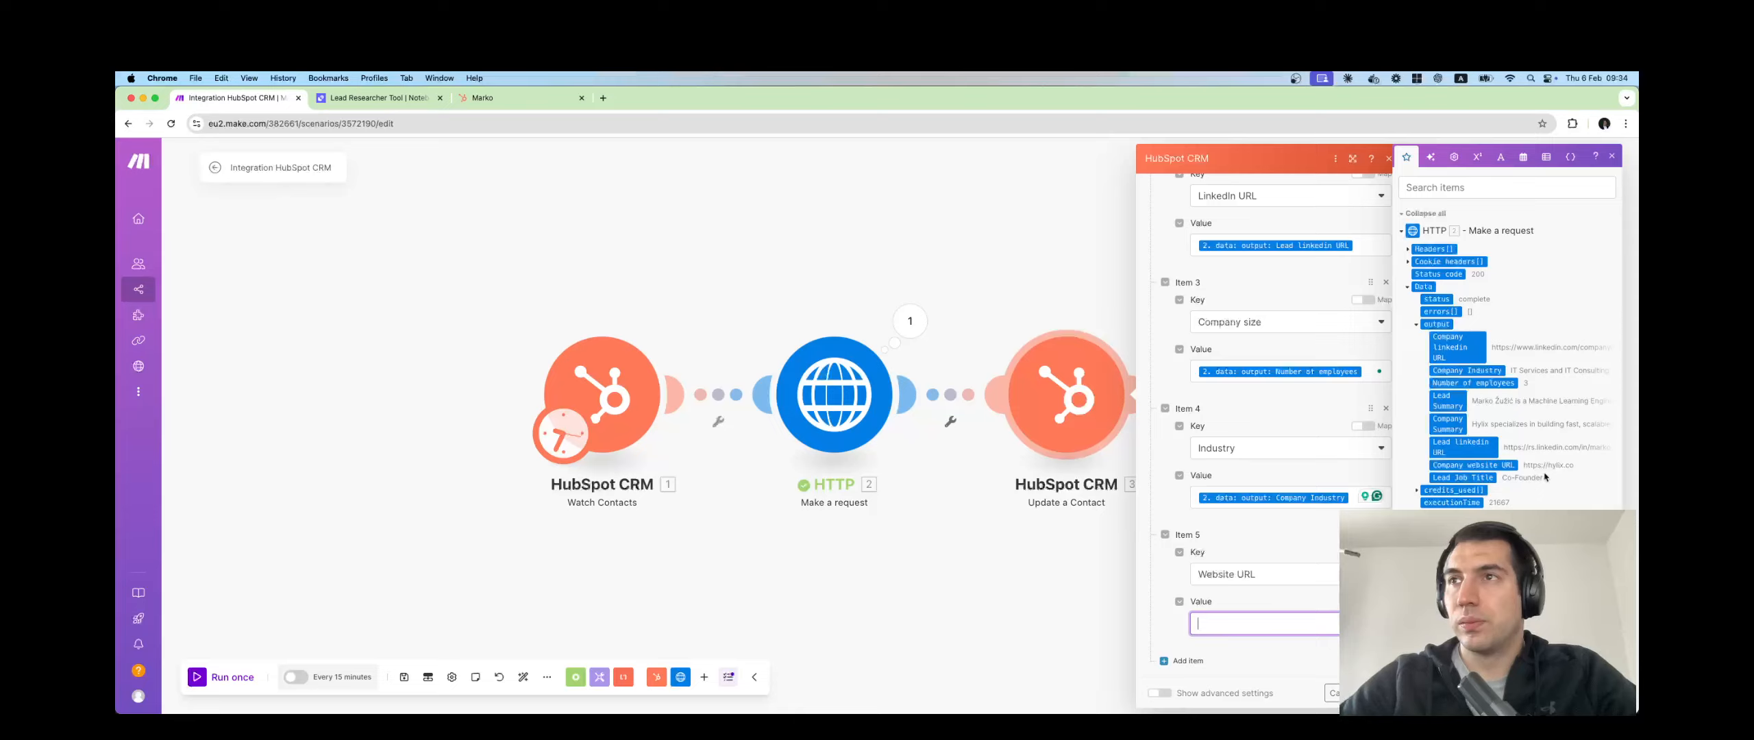
{"action": "left_click", "coordinate": [1473, 466]}
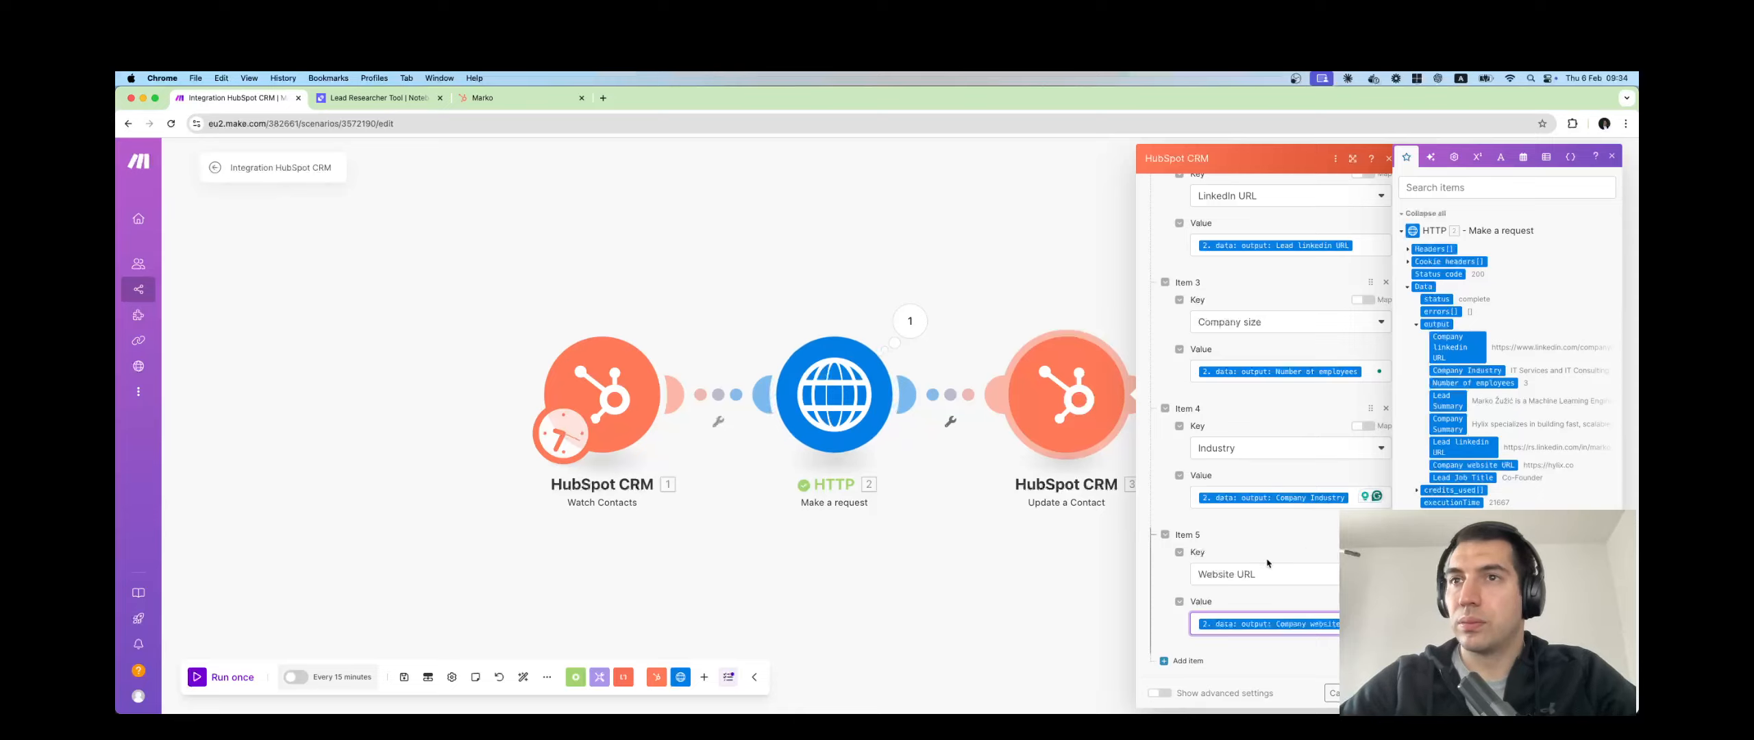
Discard the extra sixth property item and close the Update a Contact settings with OK.
{"action": "left_click", "coordinate": [1187, 661]}
{"action": "scroll", "coordinate": [1234, 616], "scroll_direction": "down", "scroll_amount": 2}
{"action": "left_click", "coordinate": [1227, 578]}
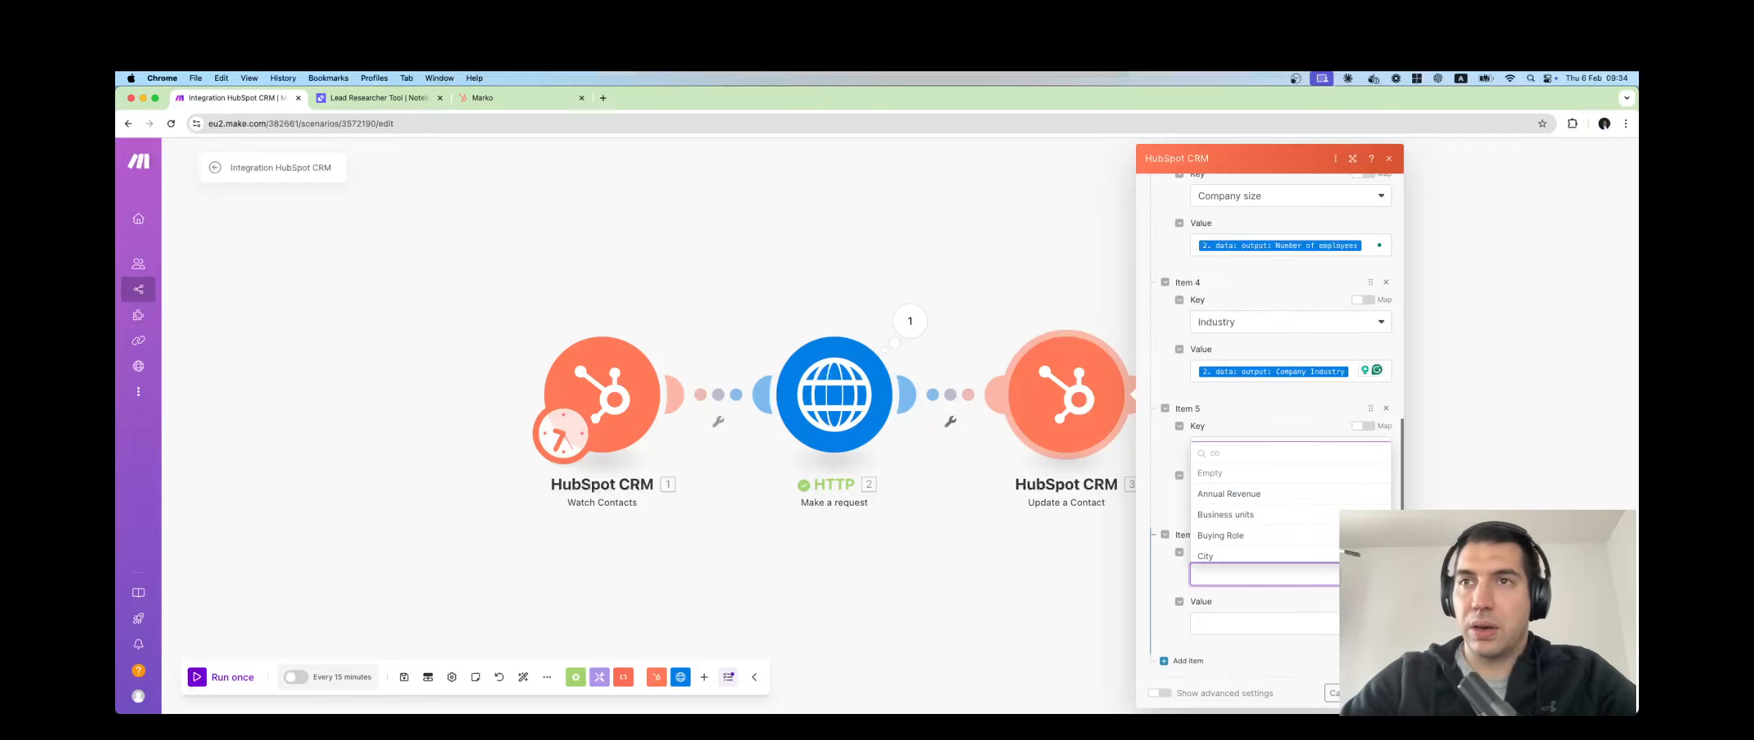
{"action": "left_click", "coordinate": [1237, 577]}
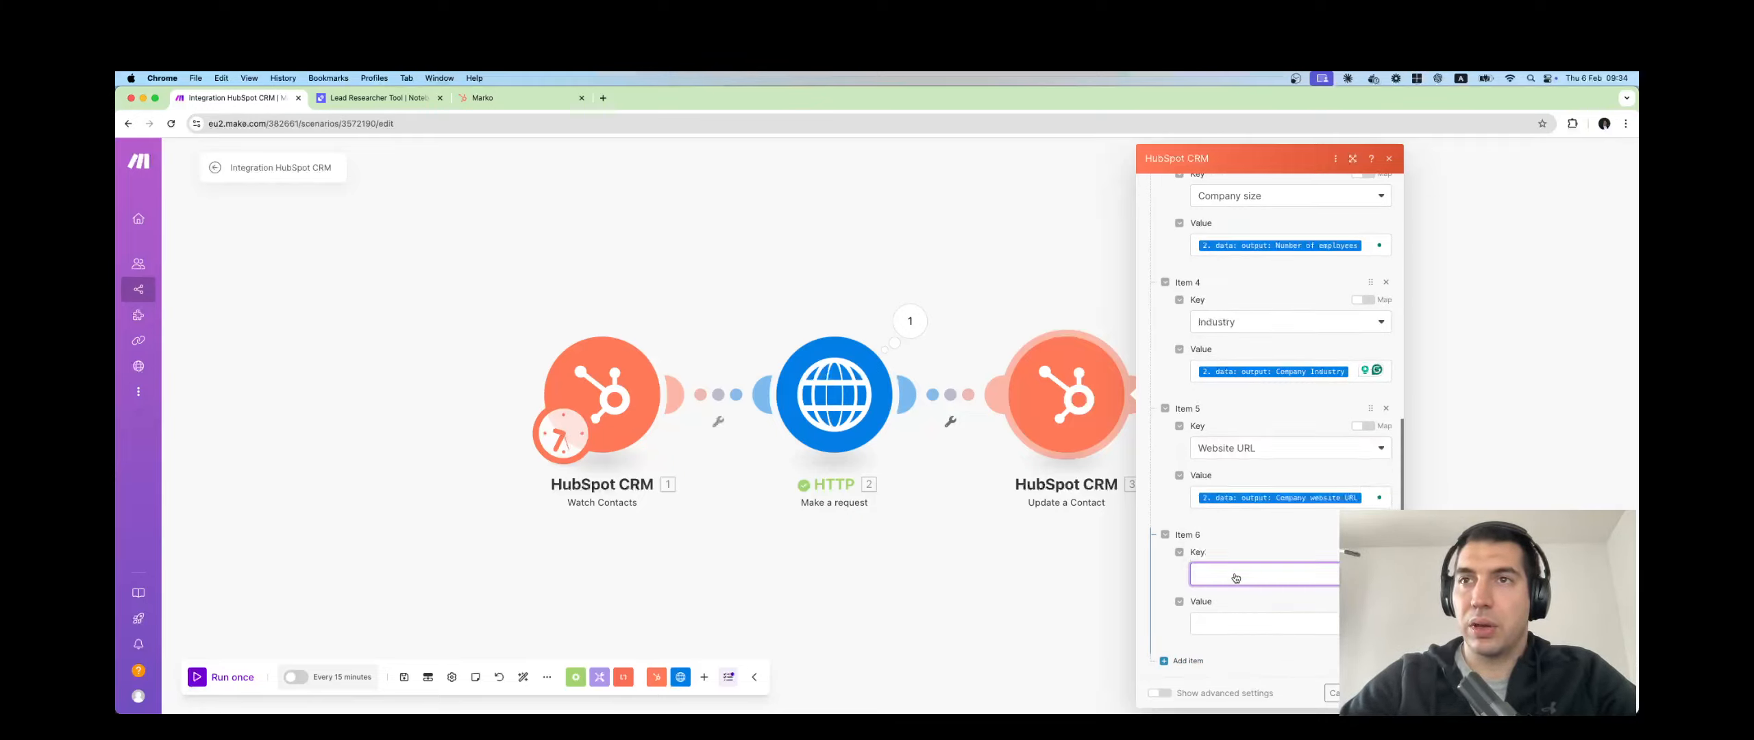
{"action": "type", "text": "Comp"}
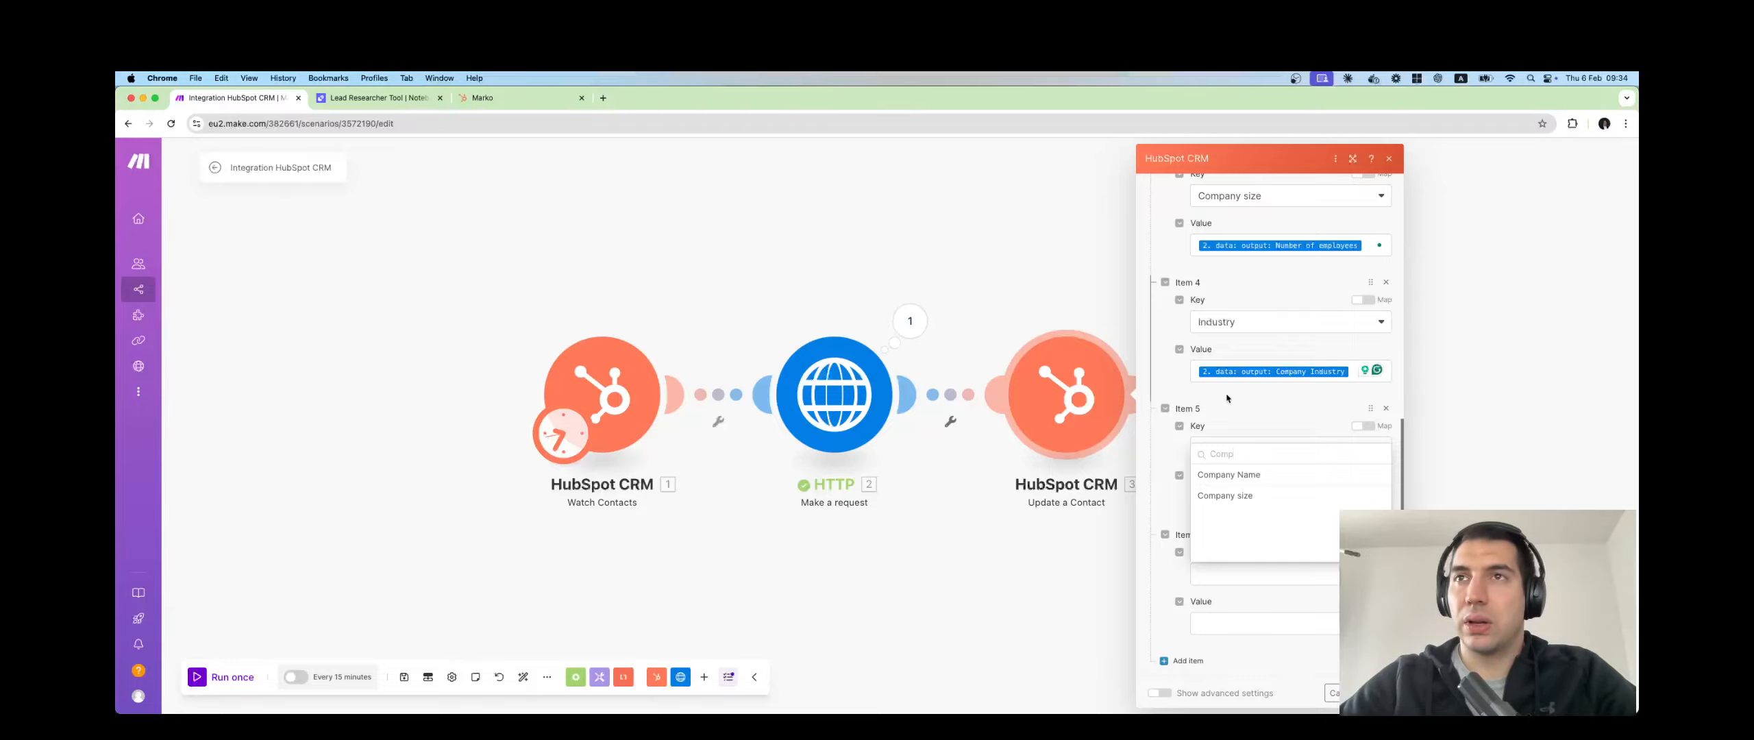
{"action": "left_click", "coordinate": [1287, 409]}
{"action": "scroll", "coordinate": [1276, 404], "scroll_direction": "up", "scroll_amount": 2}
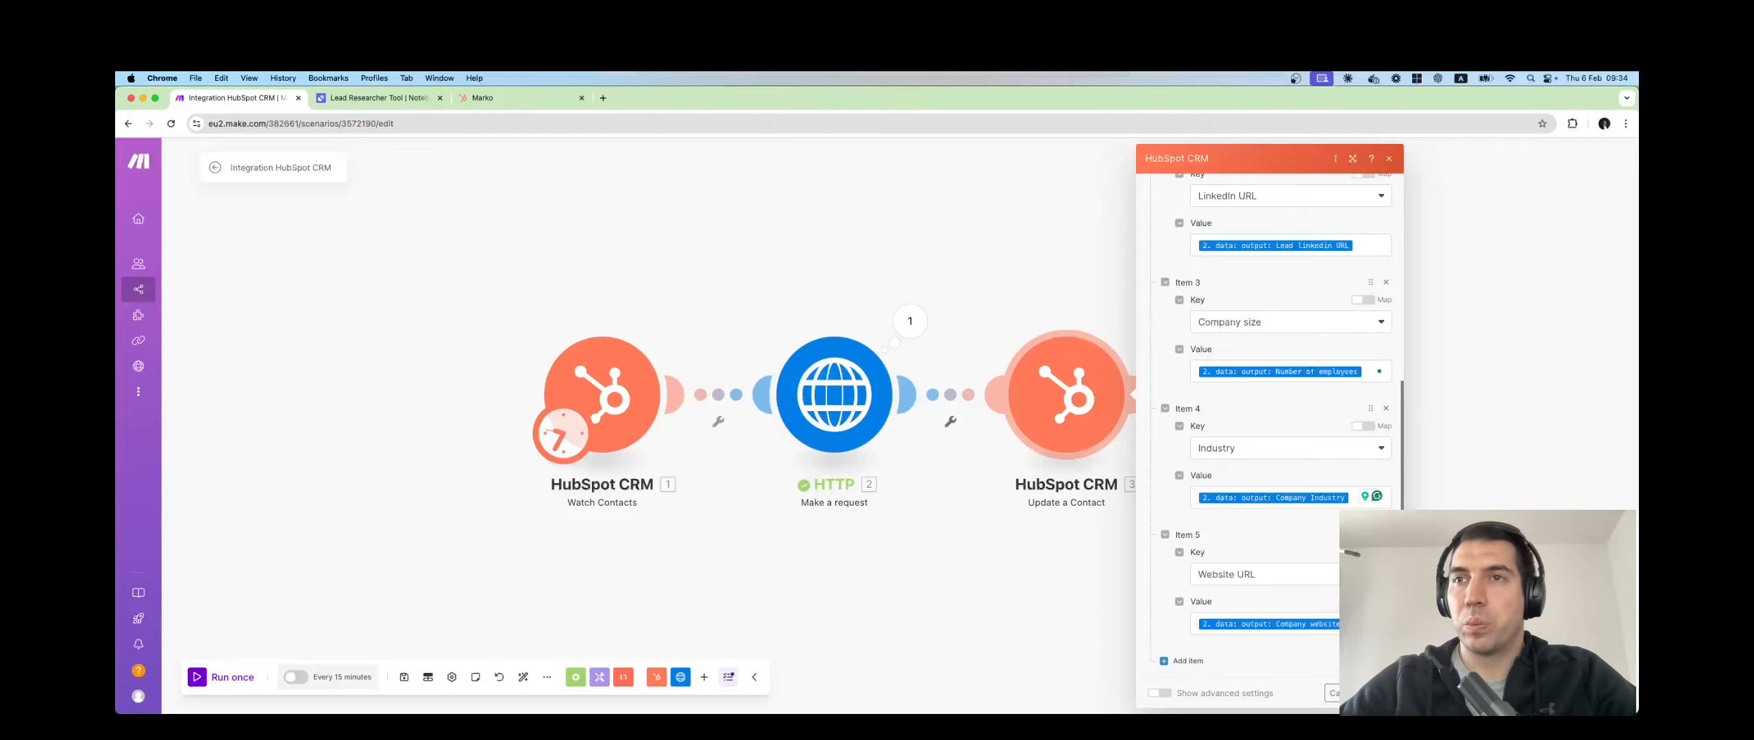
{"action": "left_click", "coordinate": [1378, 693]}
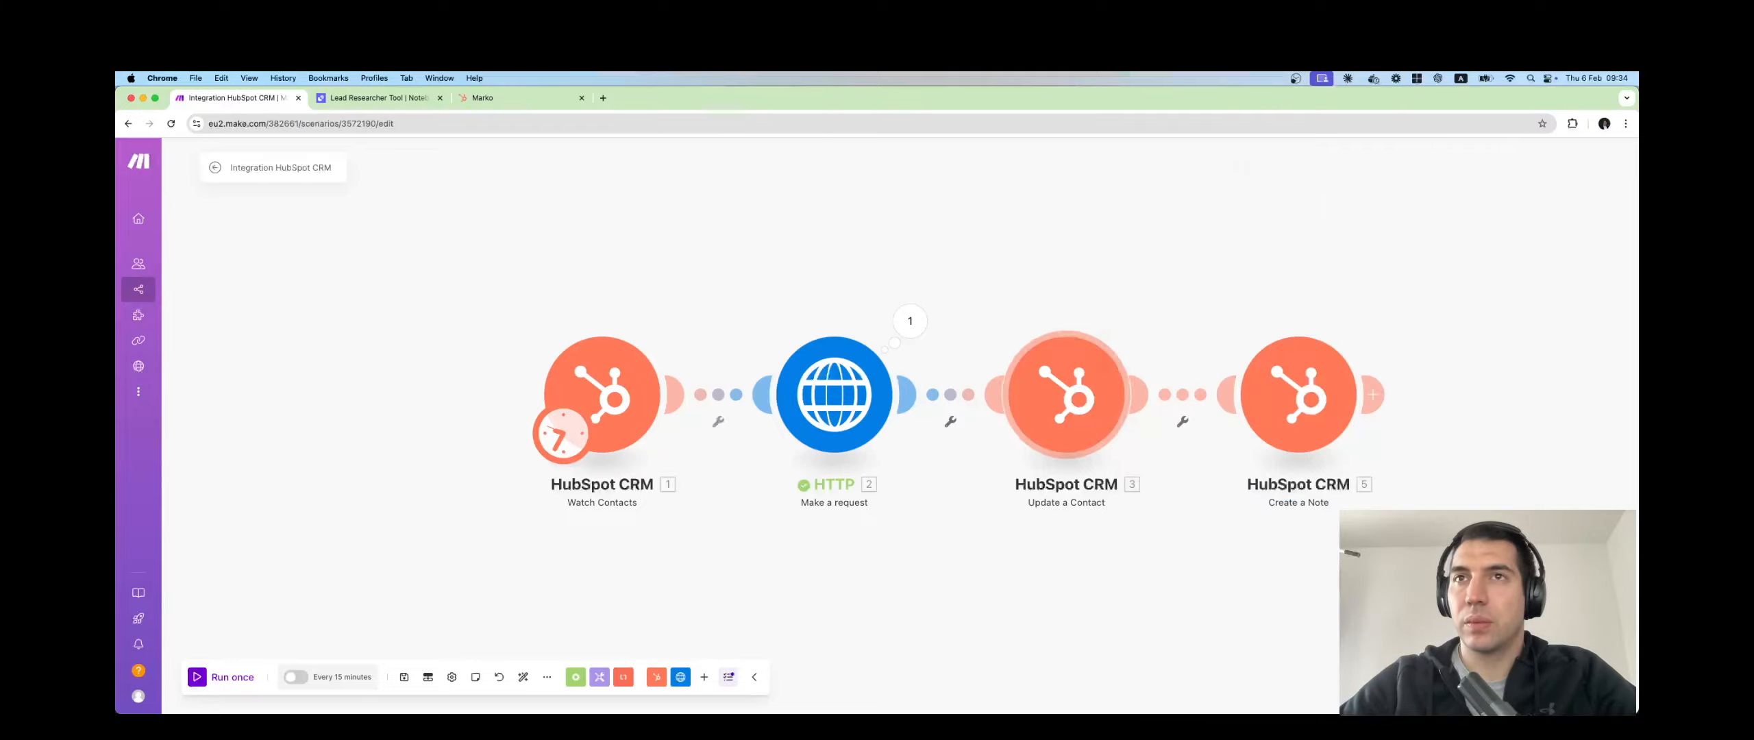
{"action": "double_click", "coordinate": [1409, 420]}
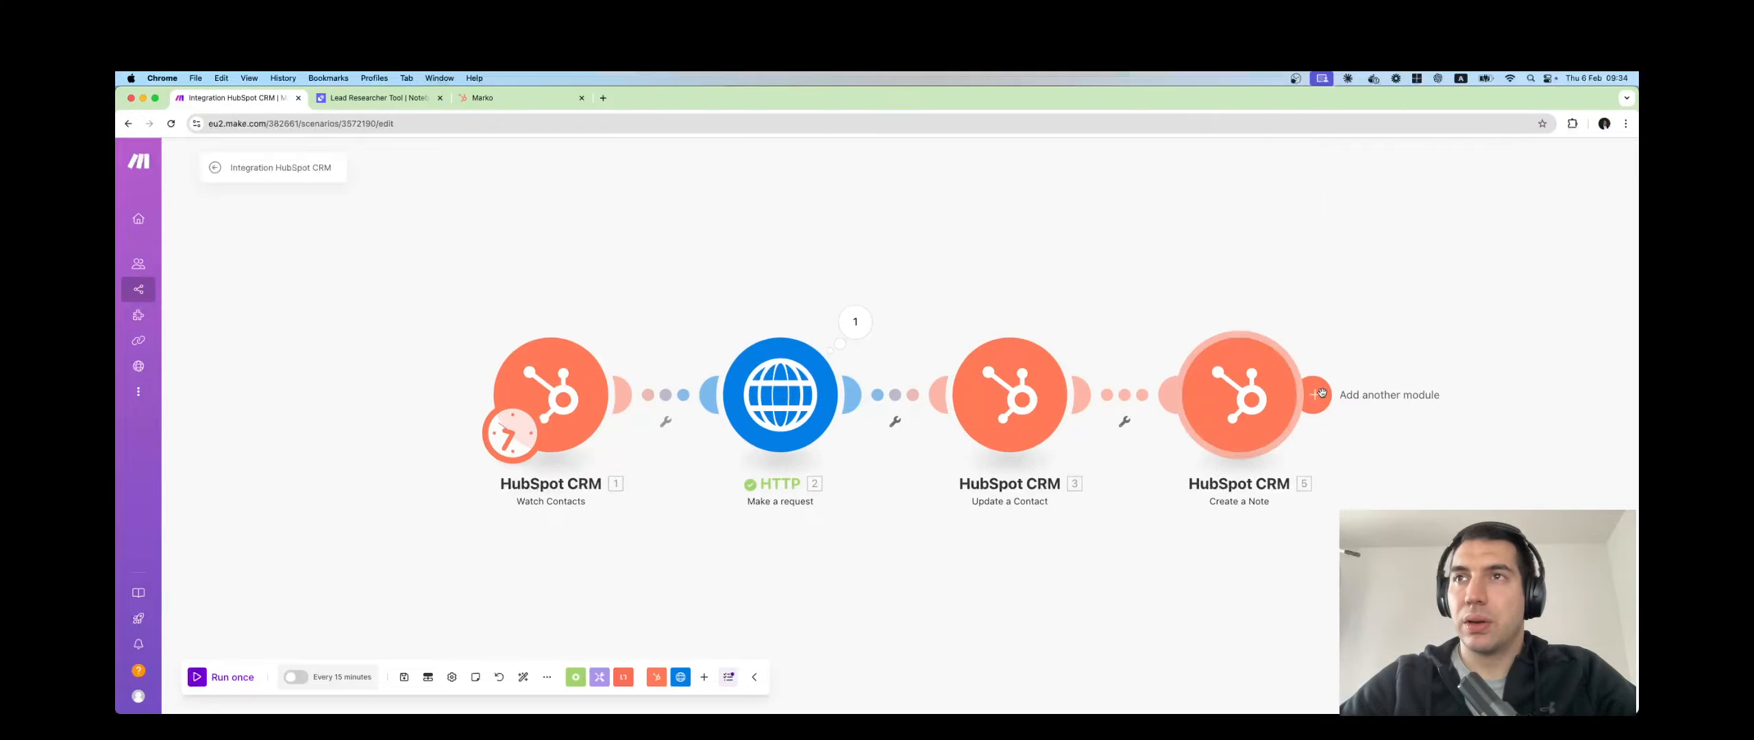
Add a HubSpot CRM Create a Company module after Create a Note.
{"action": "left_click", "coordinate": [1312, 395]}
{"action": "left_click", "coordinate": [1441, 424]}
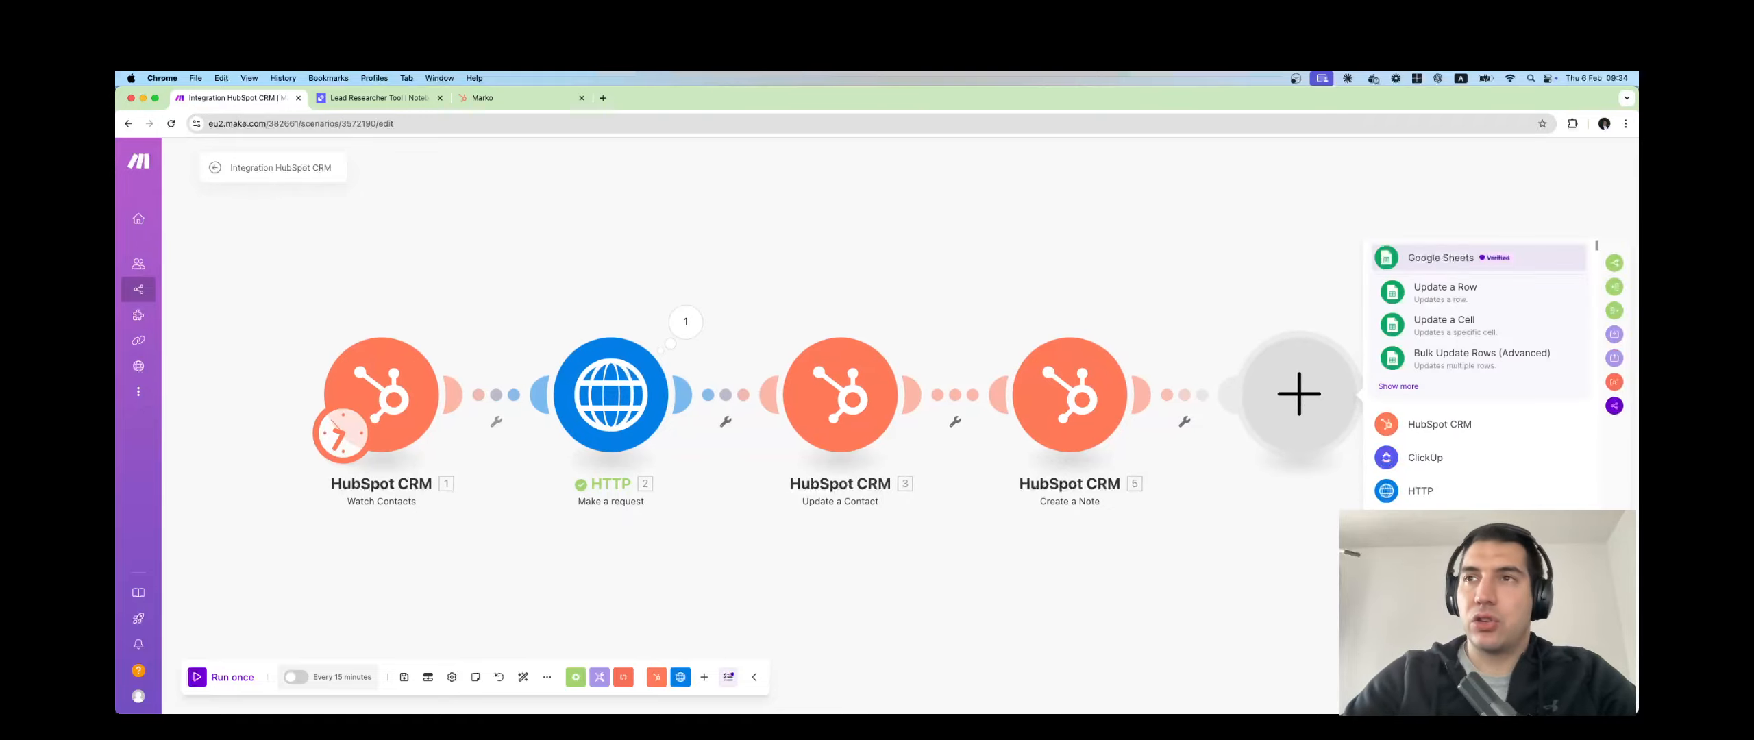
{"action": "left_click", "coordinate": [1440, 460]}
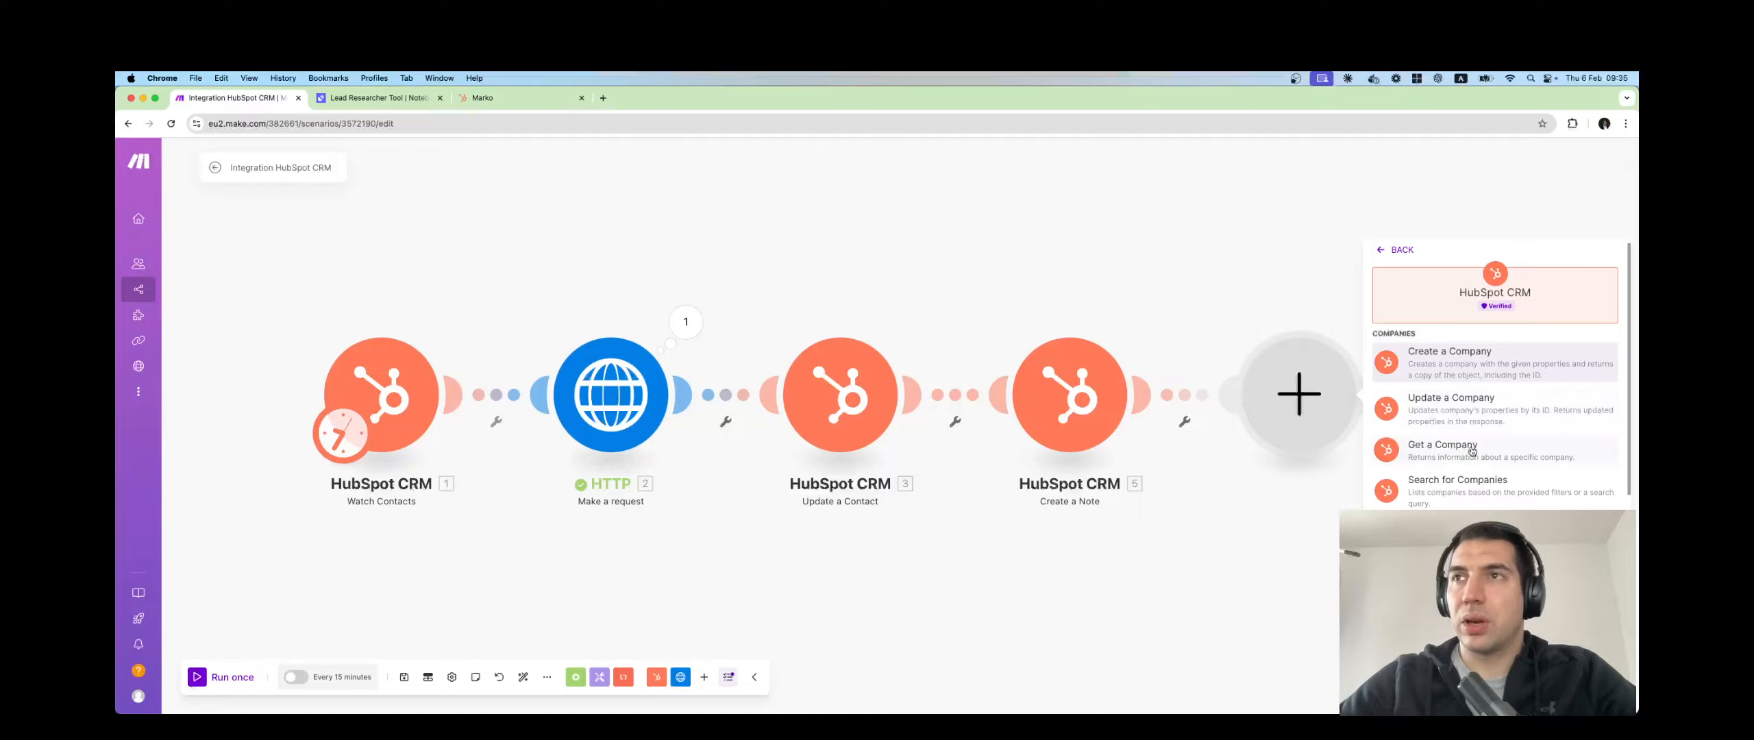
{"action": "left_click", "coordinate": [1450, 369]}
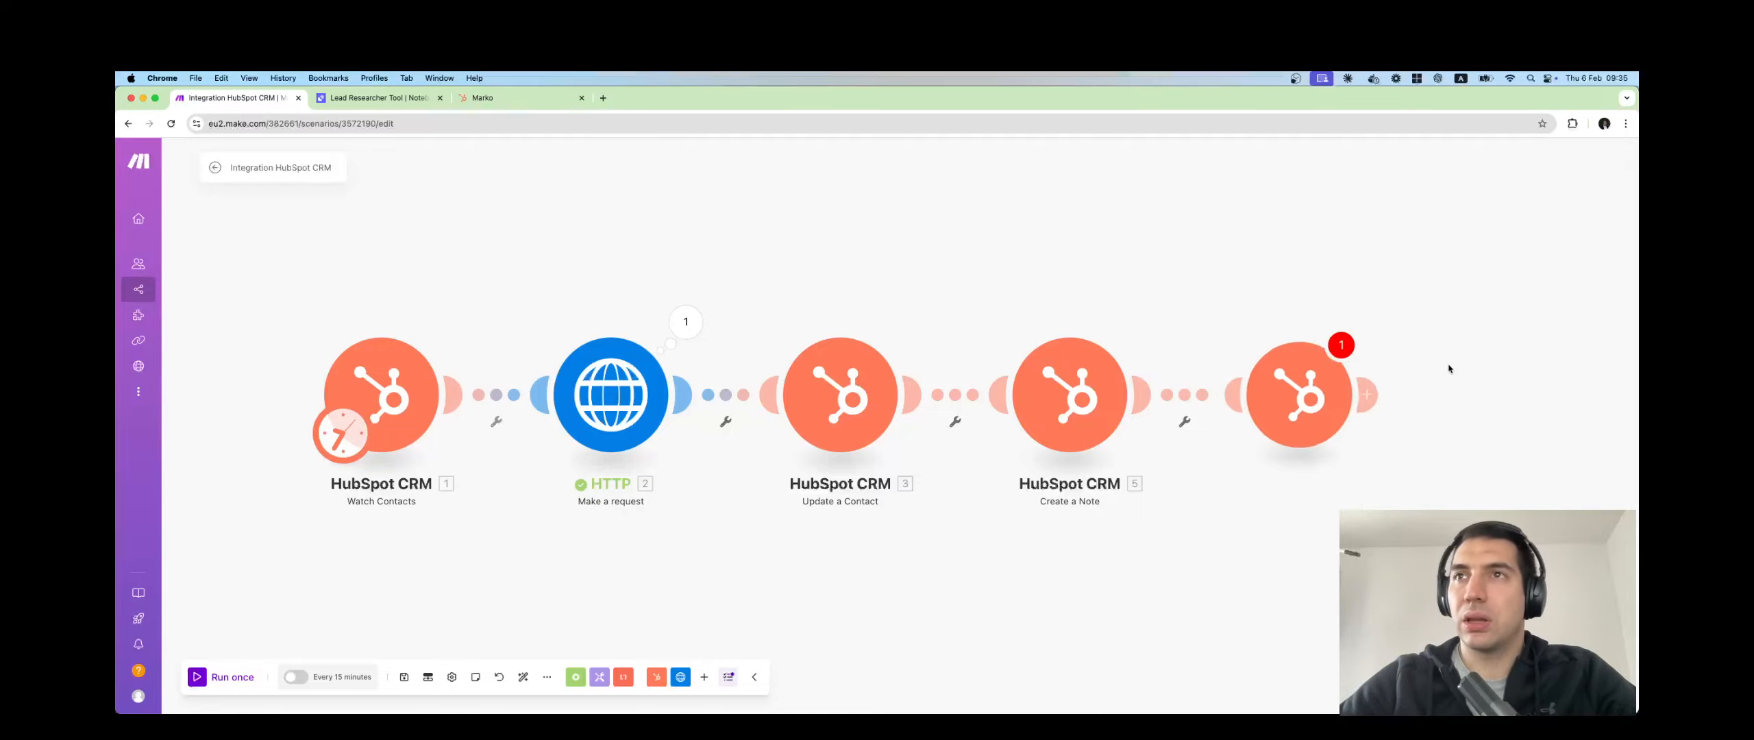
Choose a test HubSpot connection and authorize Make on the selected HubSpot account.
{"action": "left_click", "coordinate": [1471, 398]}
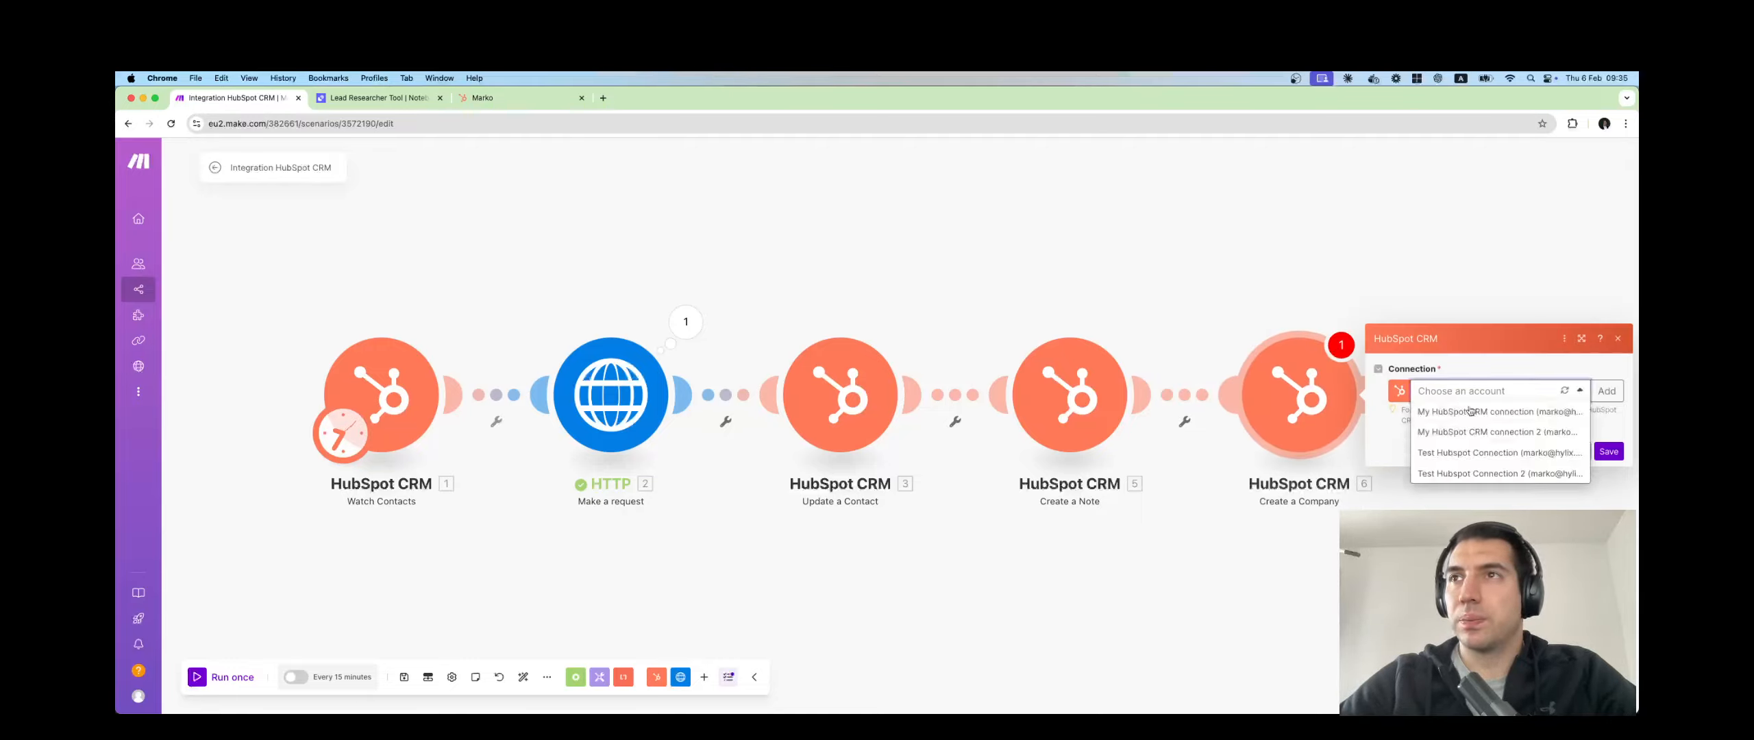
{"action": "left_click", "coordinate": [1467, 456]}
{"action": "left_click", "coordinate": [1383, 434]}
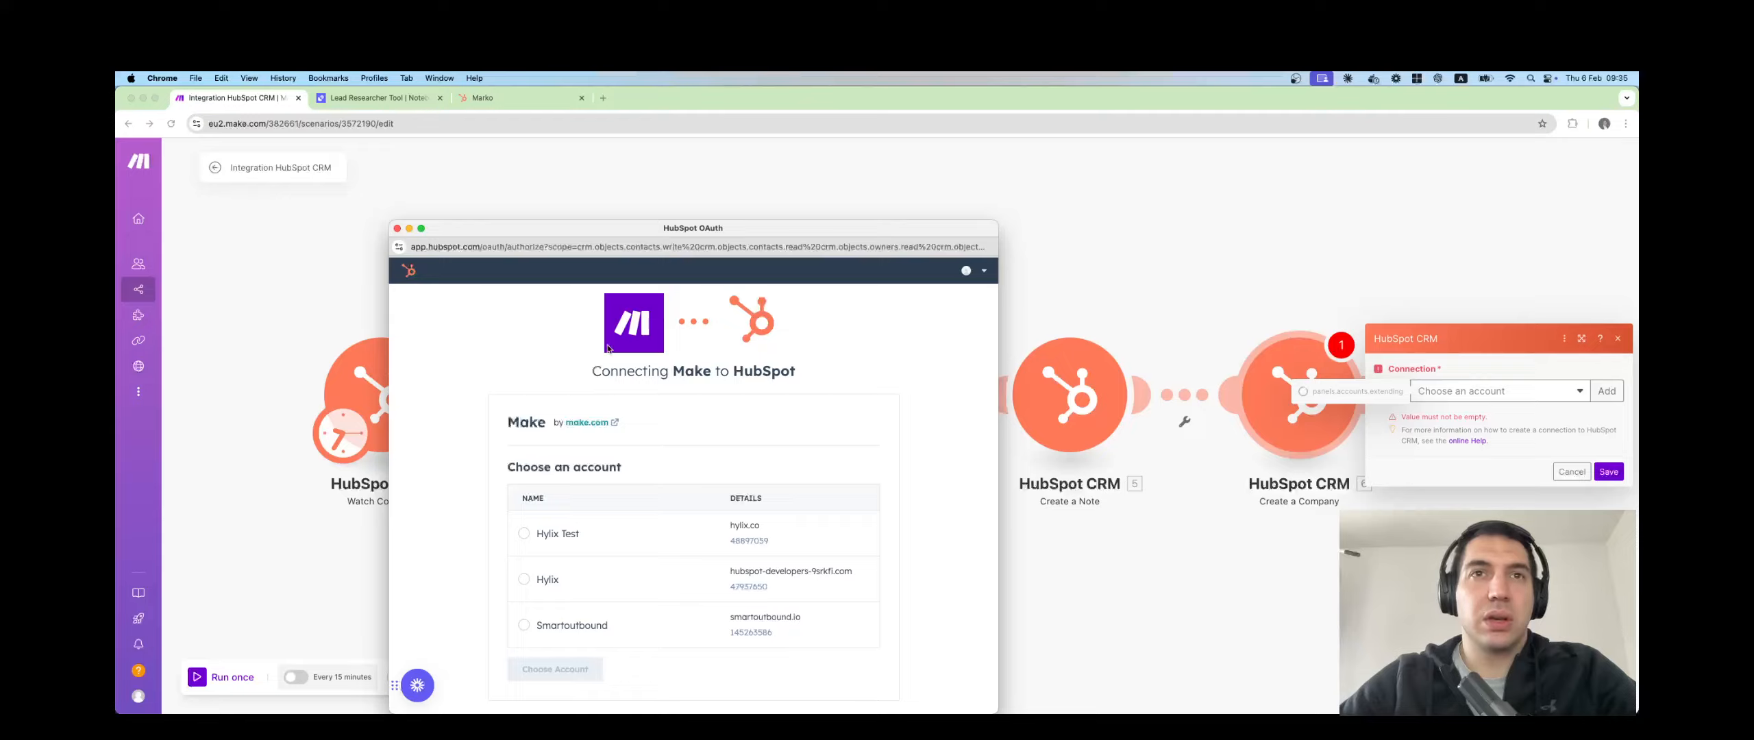
{"action": "left_click", "coordinate": [523, 536]}
{"action": "left_click", "coordinate": [555, 669]}
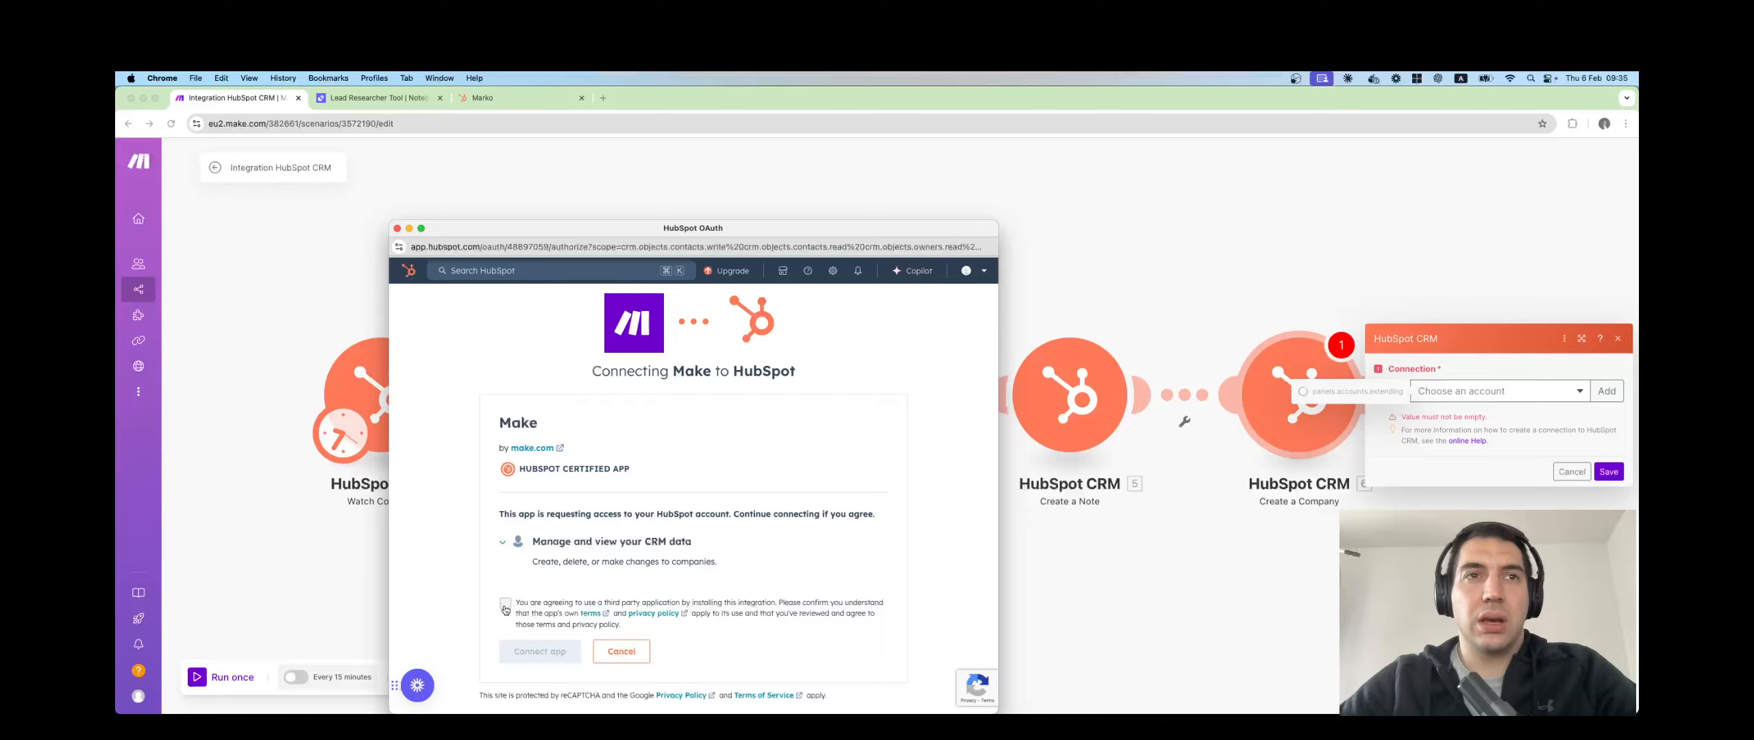
{"action": "left_click", "coordinate": [505, 606]}
{"action": "left_click", "coordinate": [536, 652]}
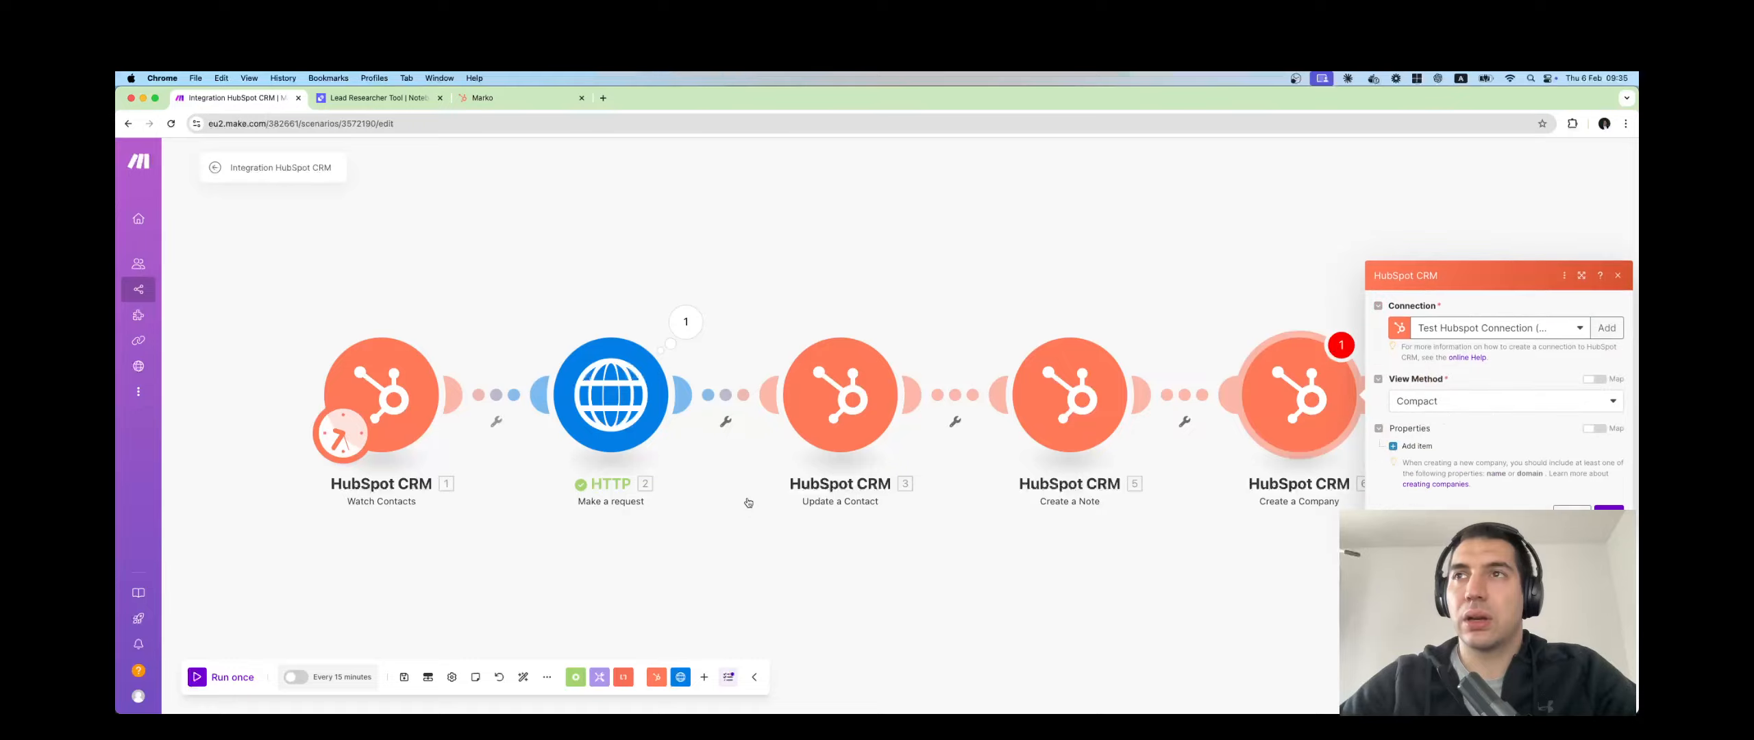
Keep the Compact view method, start a company property item searching 'co', then close the settings.
{"action": "left_click", "coordinate": [1460, 405]}
{"action": "left_click", "coordinate": [1442, 432]}
{"action": "left_click", "coordinate": [1418, 444]}
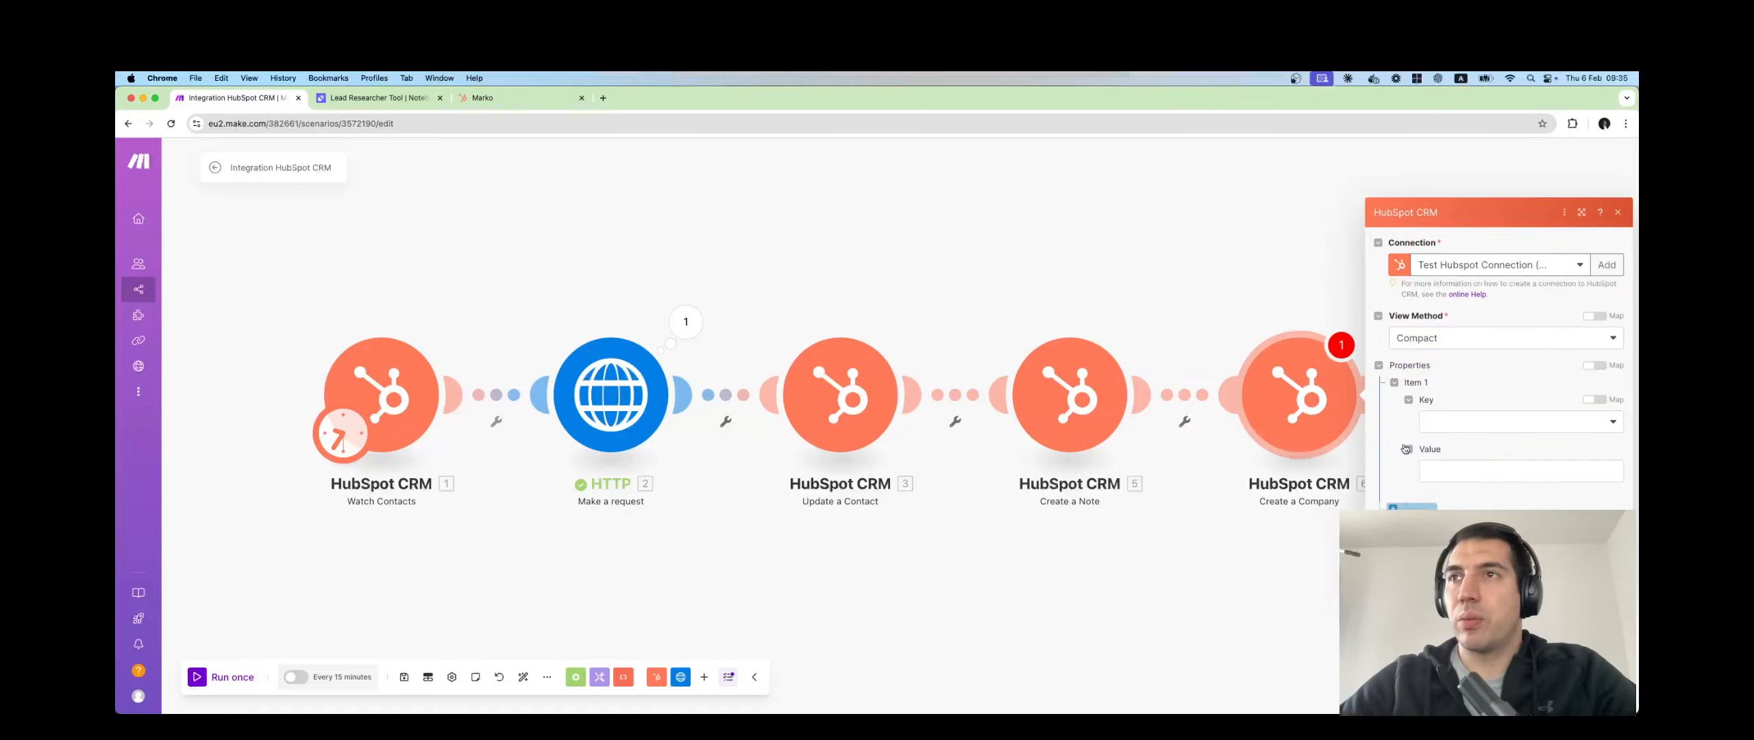
{"action": "left_click", "coordinate": [1463, 425]}
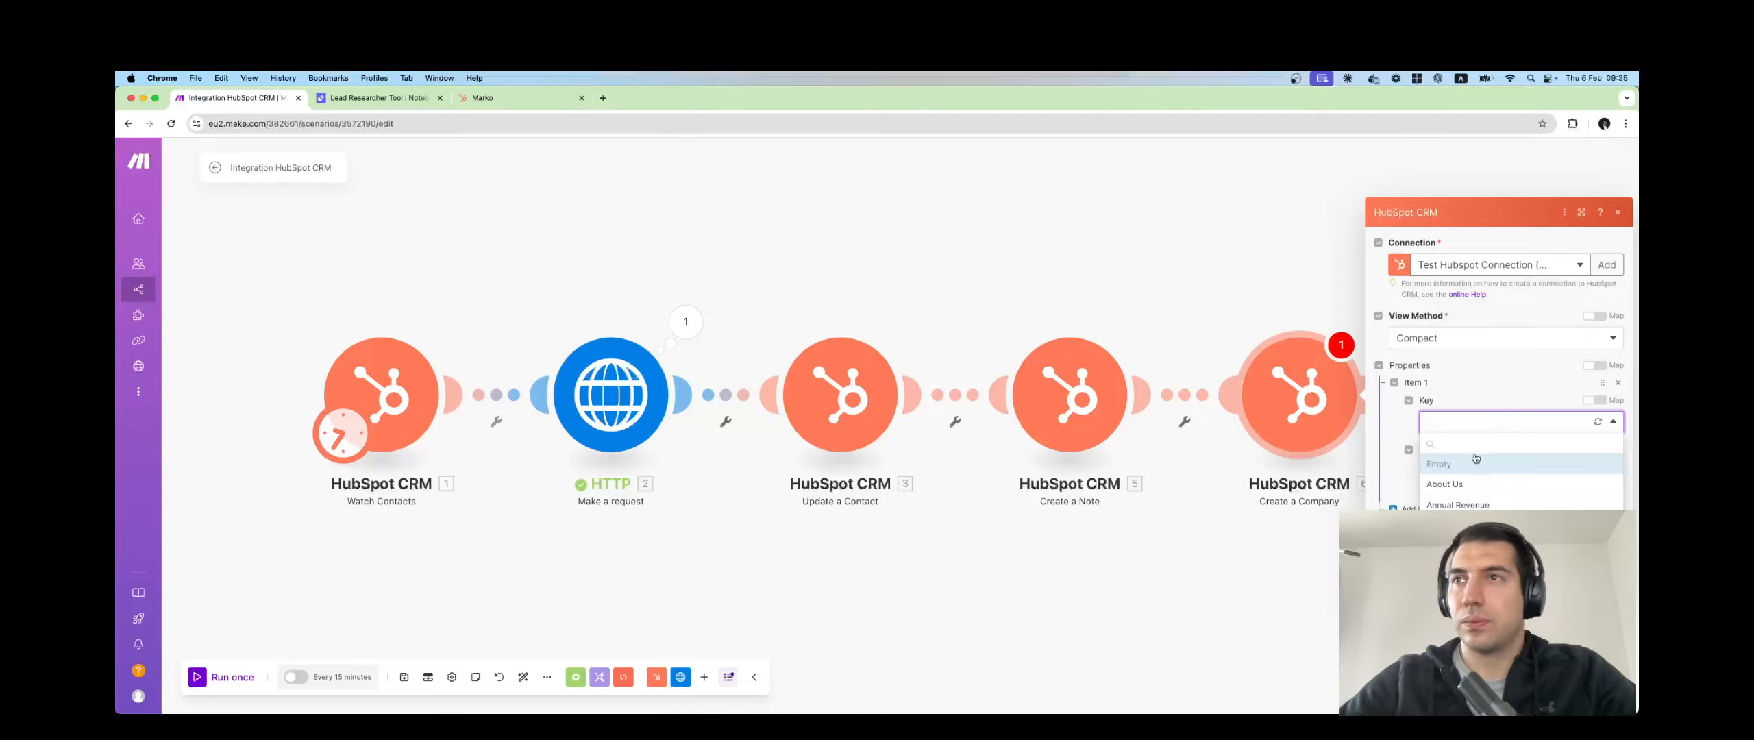
{"action": "type", "text": "com"}
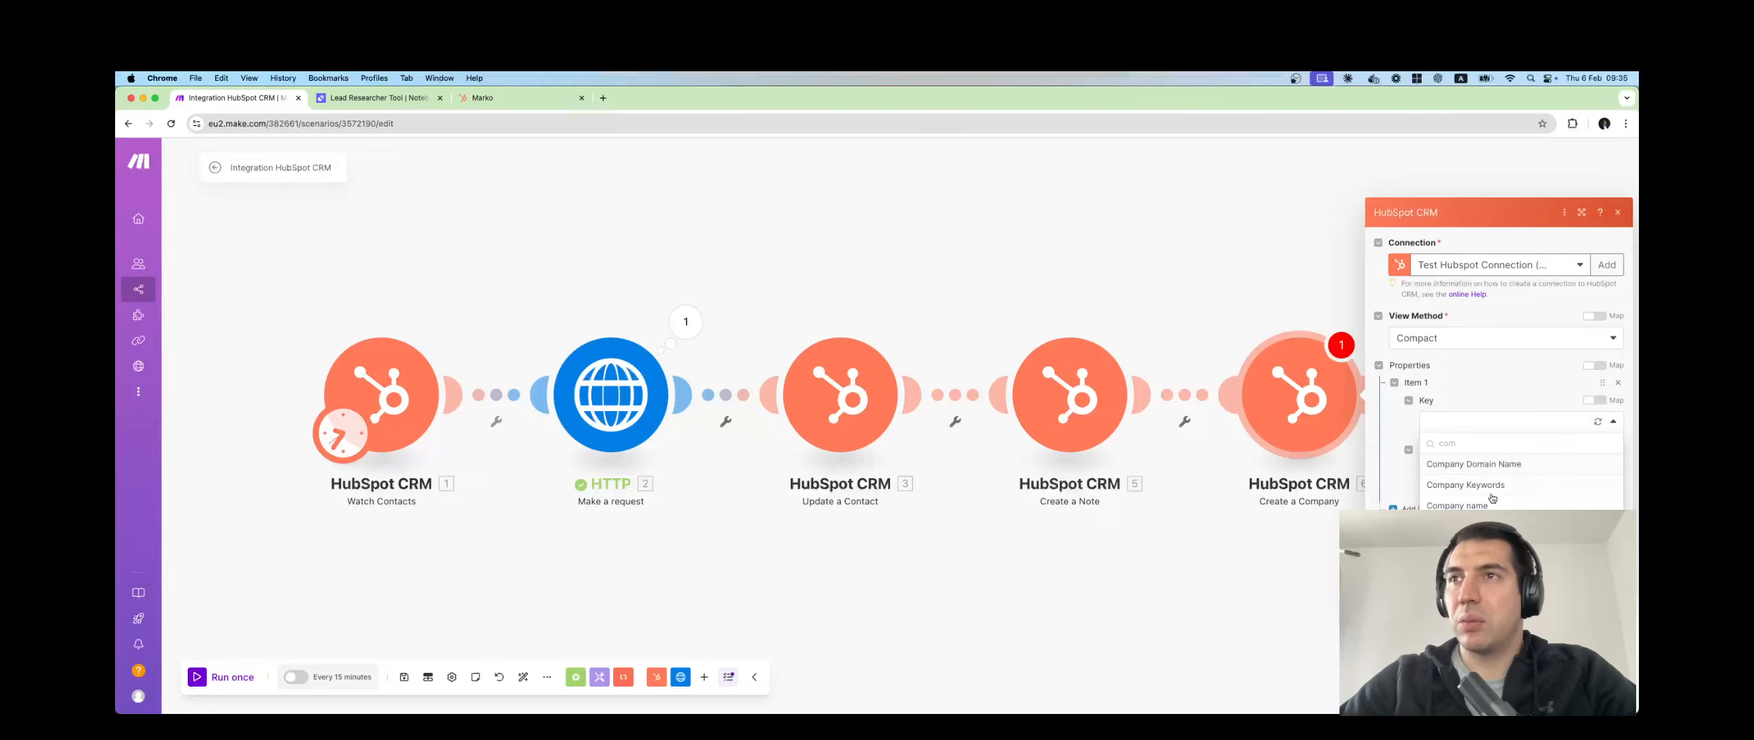
{"action": "left_click", "coordinate": [1323, 269]}
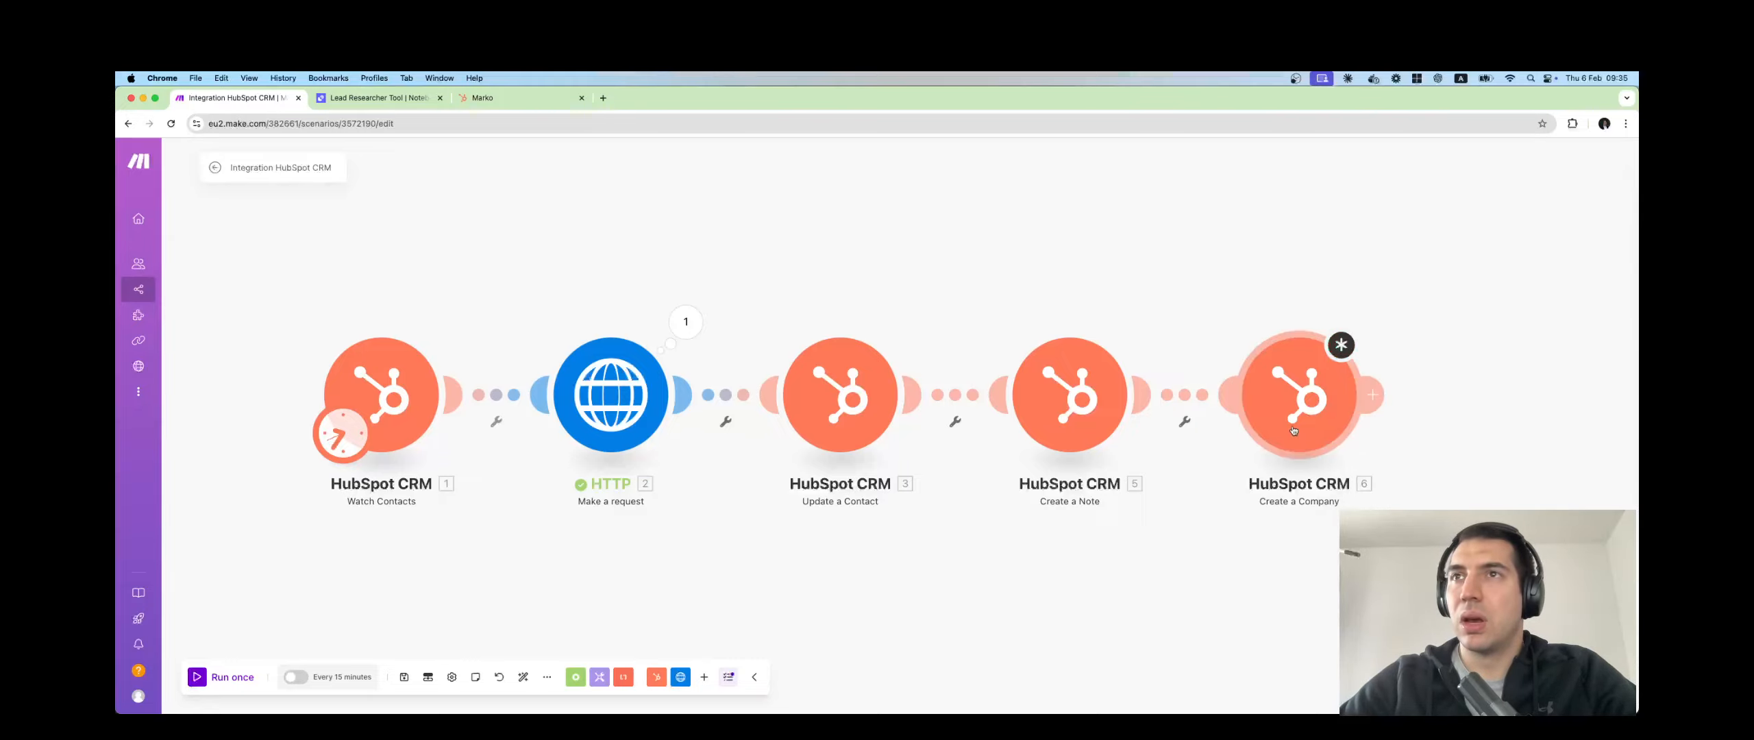
{"action": "right_click", "coordinate": [1296, 429]}
Delete the Create a Company module and show Create a Note's mappable fields.
{"action": "left_click", "coordinate": [1323, 572]}
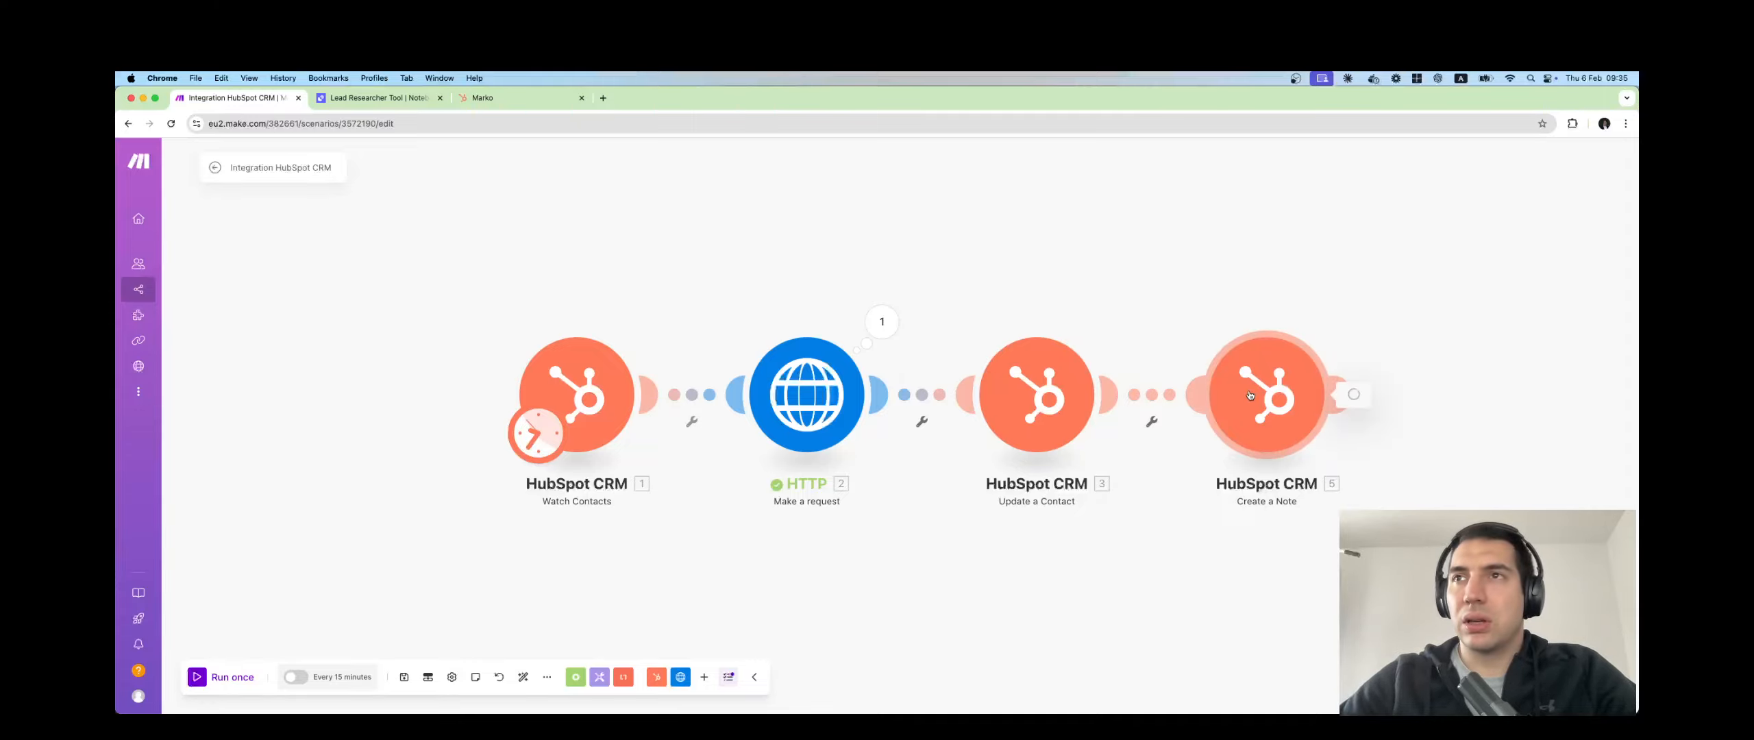
{"action": "left_click", "coordinate": [1298, 392]}
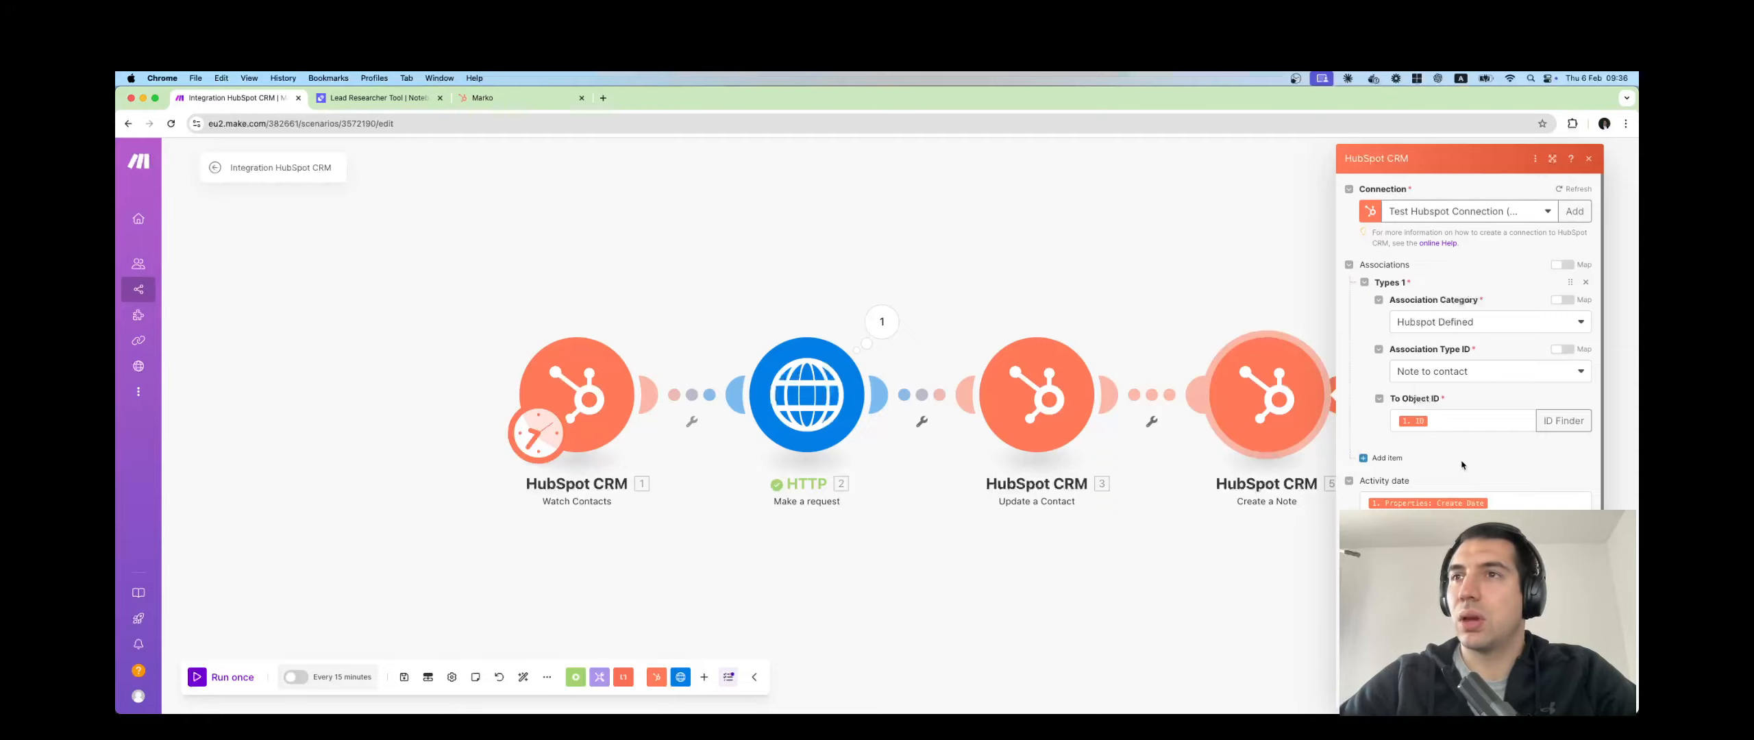
{"action": "scroll", "coordinate": [1462, 461], "scroll_direction": "down", "scroll_amount": 1}
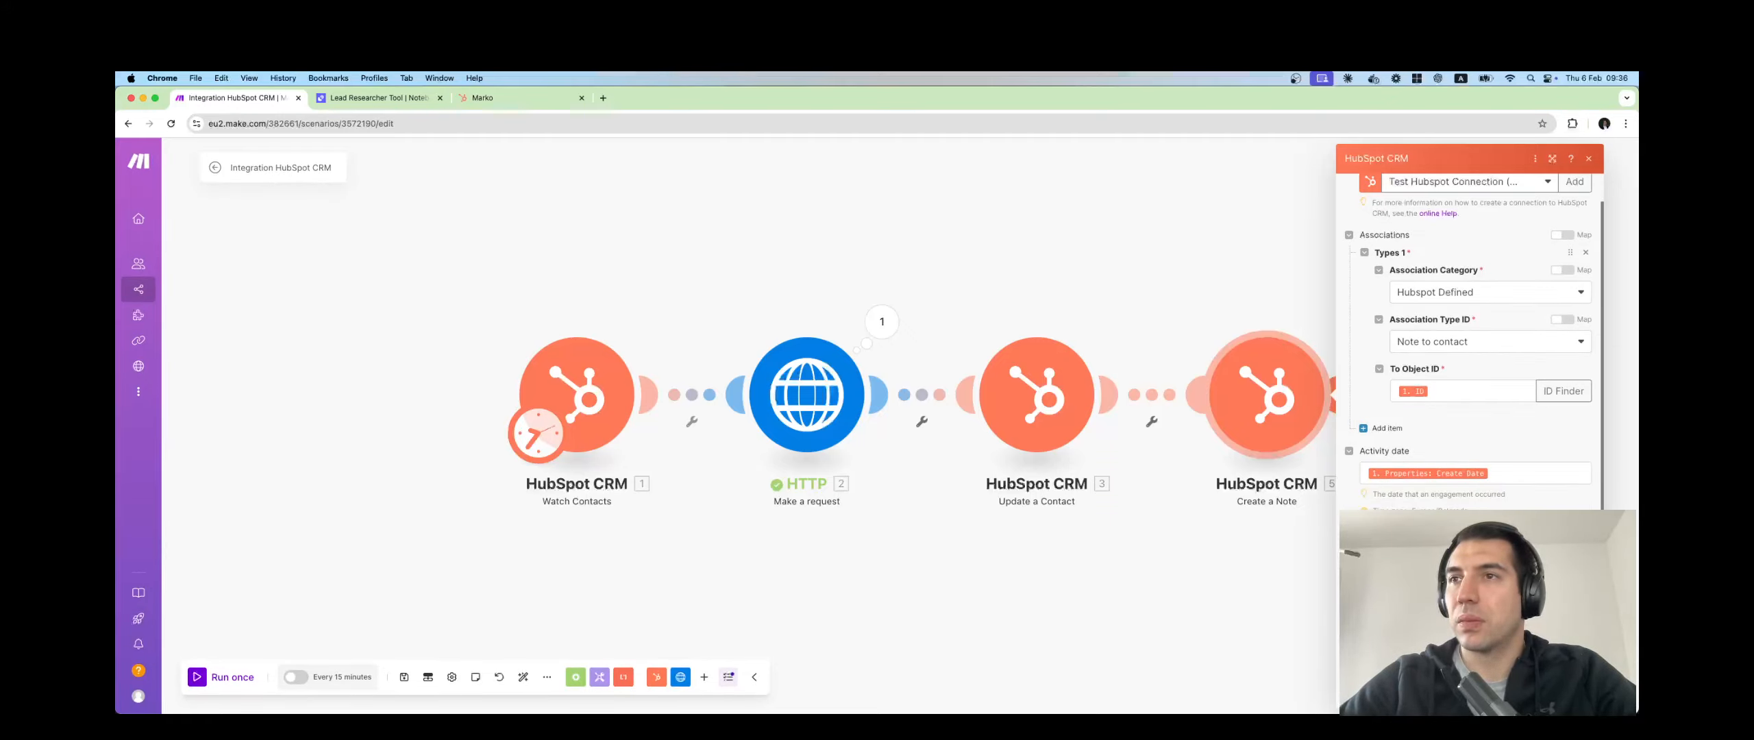
{"action": "left_click", "coordinate": [1535, 474]}
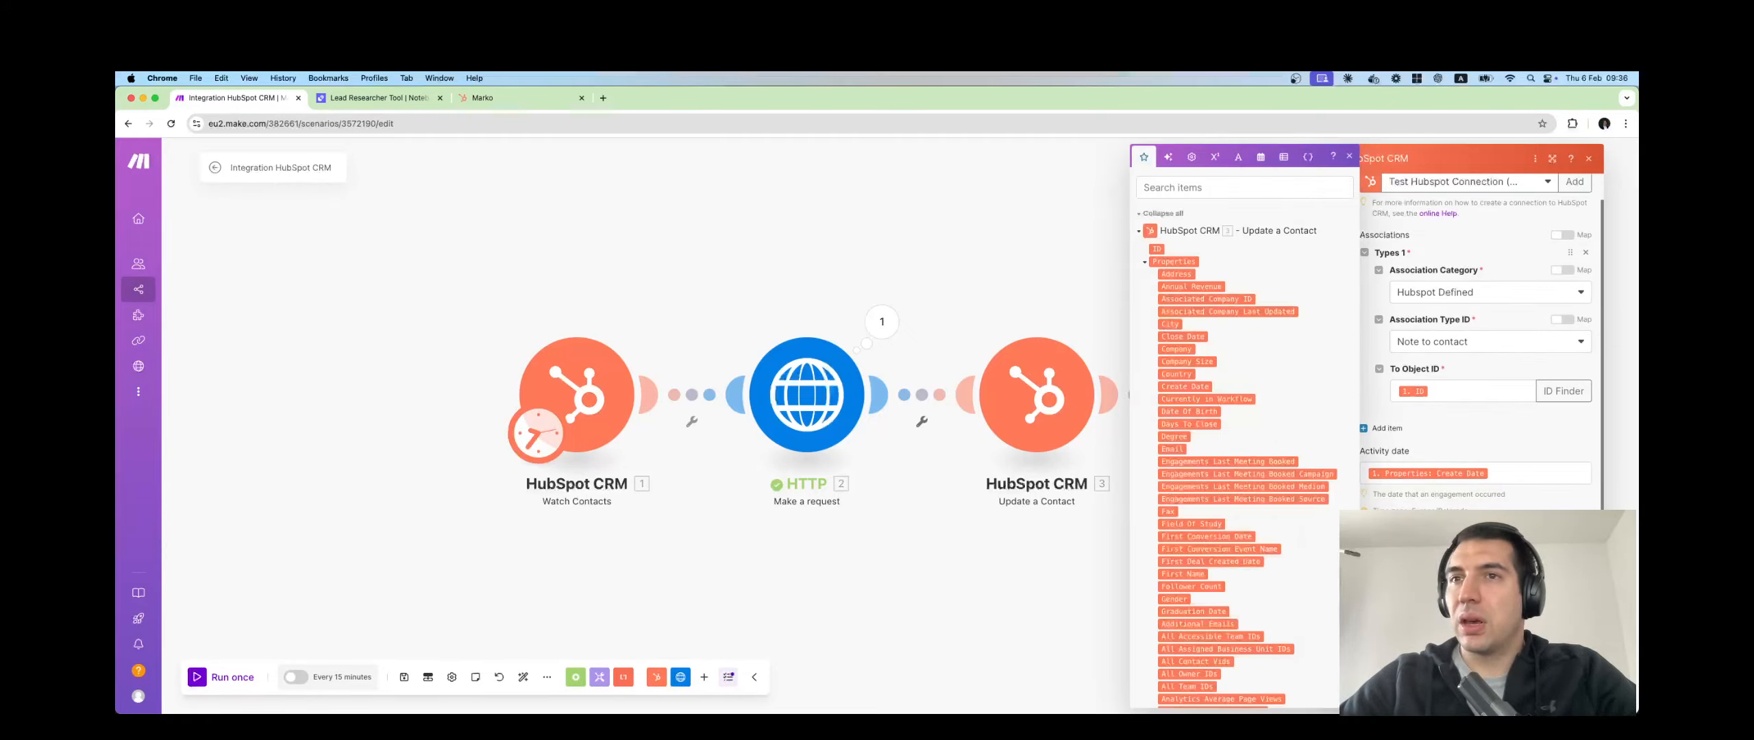
Expand the HTTP lead research output, close Create a Note, and switch to HubSpot's contacts.
{"action": "left_click", "coordinate": [1139, 230]}
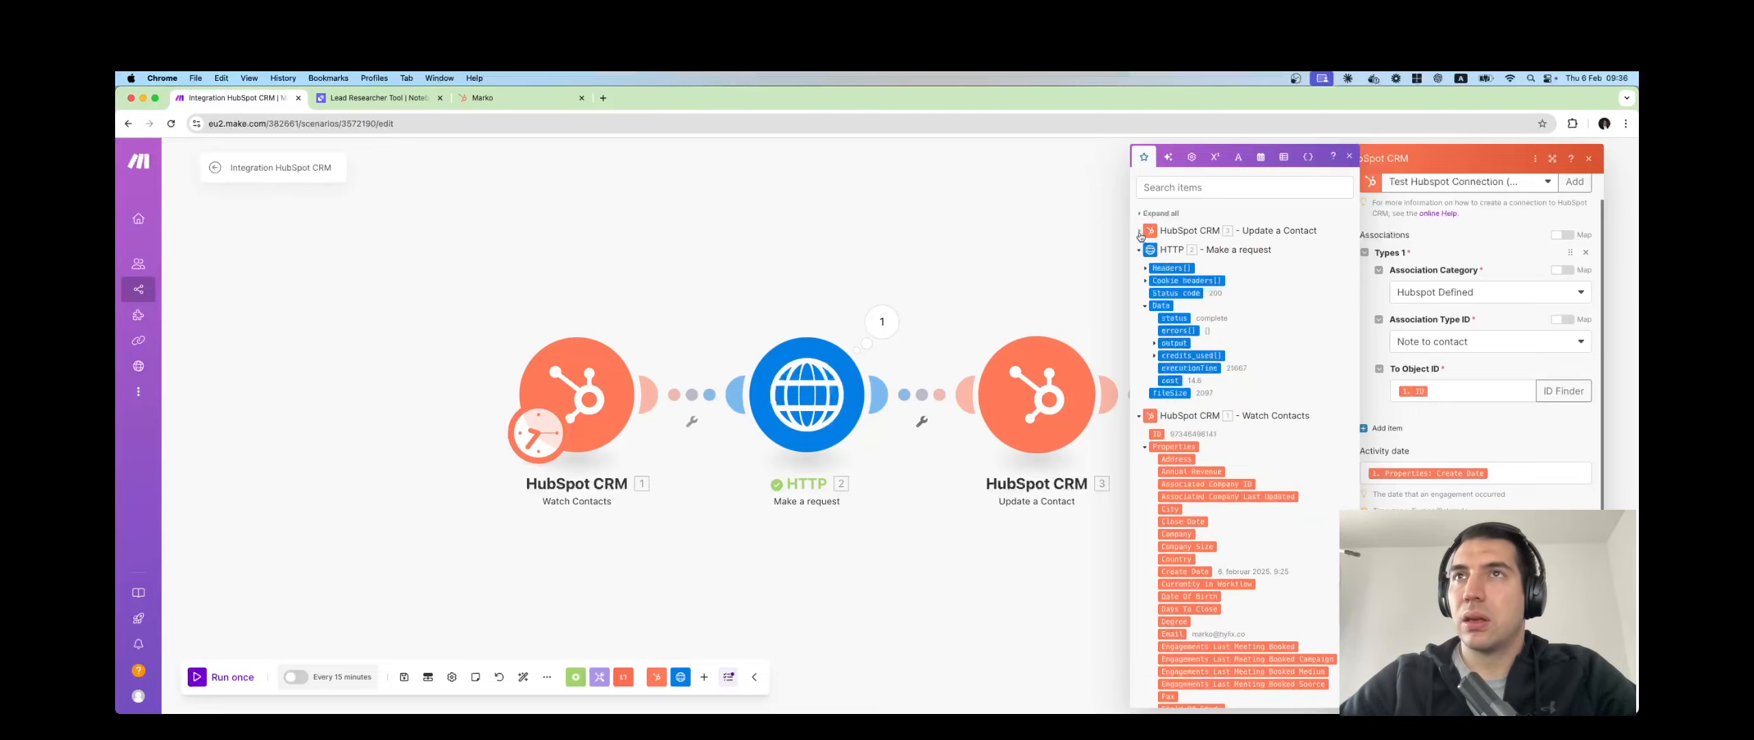
{"action": "left_click", "coordinate": [1166, 343]}
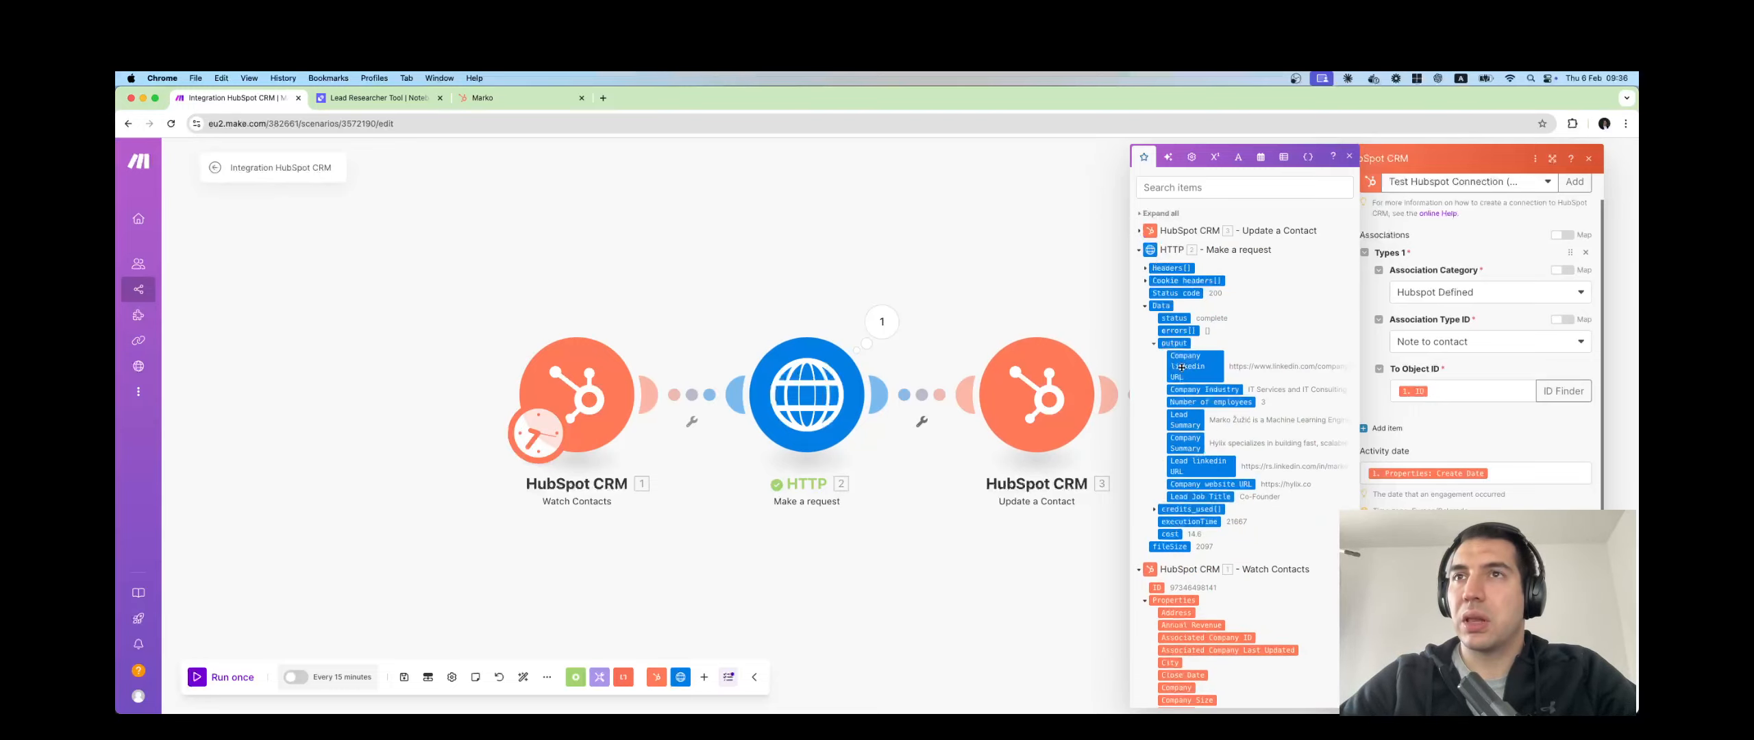
{"action": "scroll", "coordinate": [1213, 426], "scroll_direction": "down", "scroll_amount": 1}
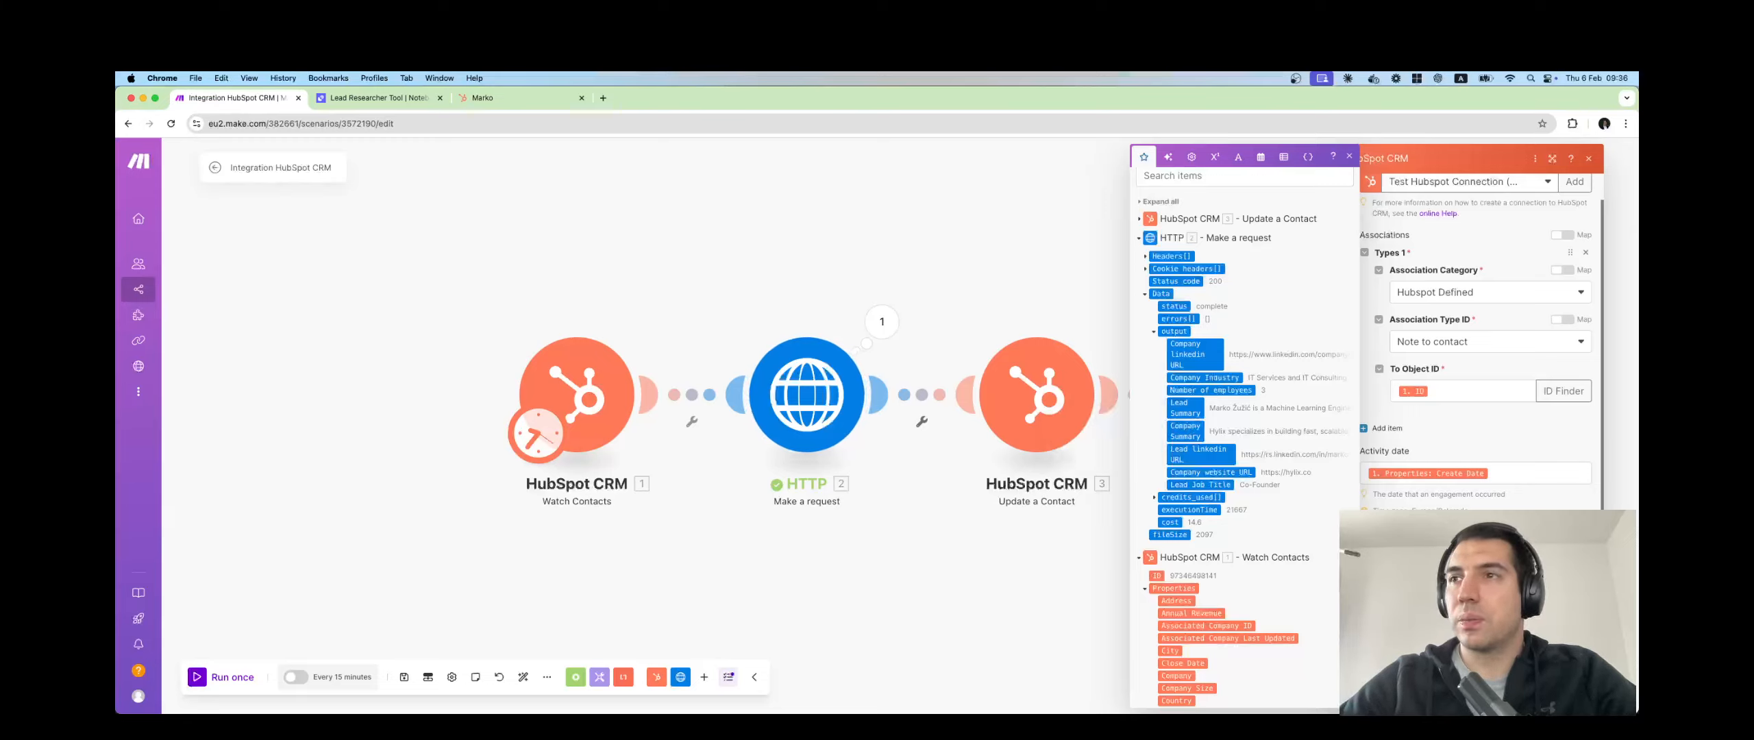
{"action": "left_click", "coordinate": [1576, 691]}
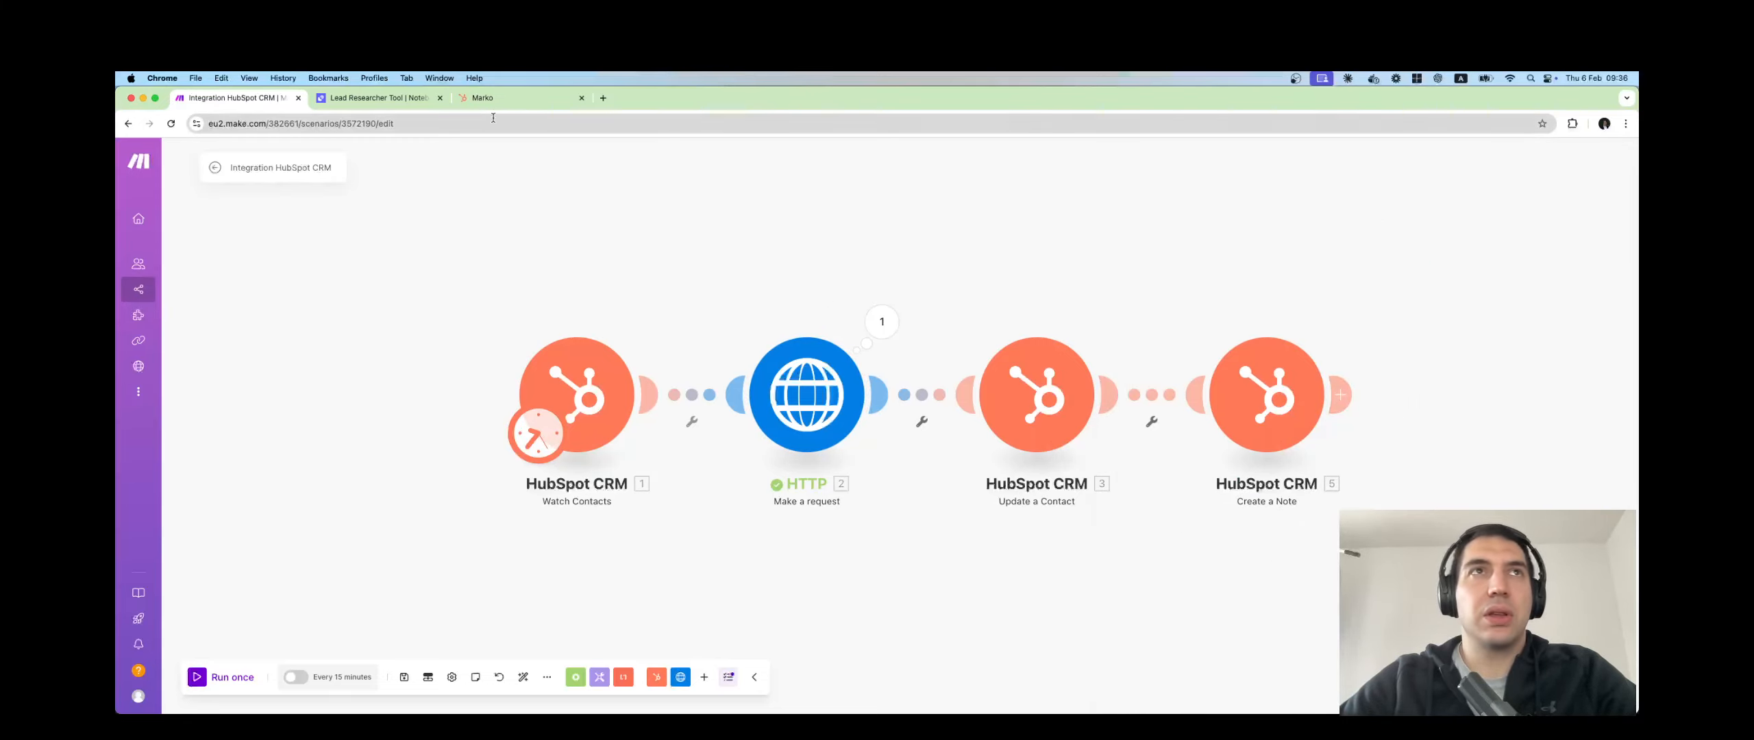
{"action": "left_click", "coordinate": [507, 97]}
Delete the existing test contact from the HubSpot contacts list, confirming with 1.
{"action": "left_click", "coordinate": [190, 185]}
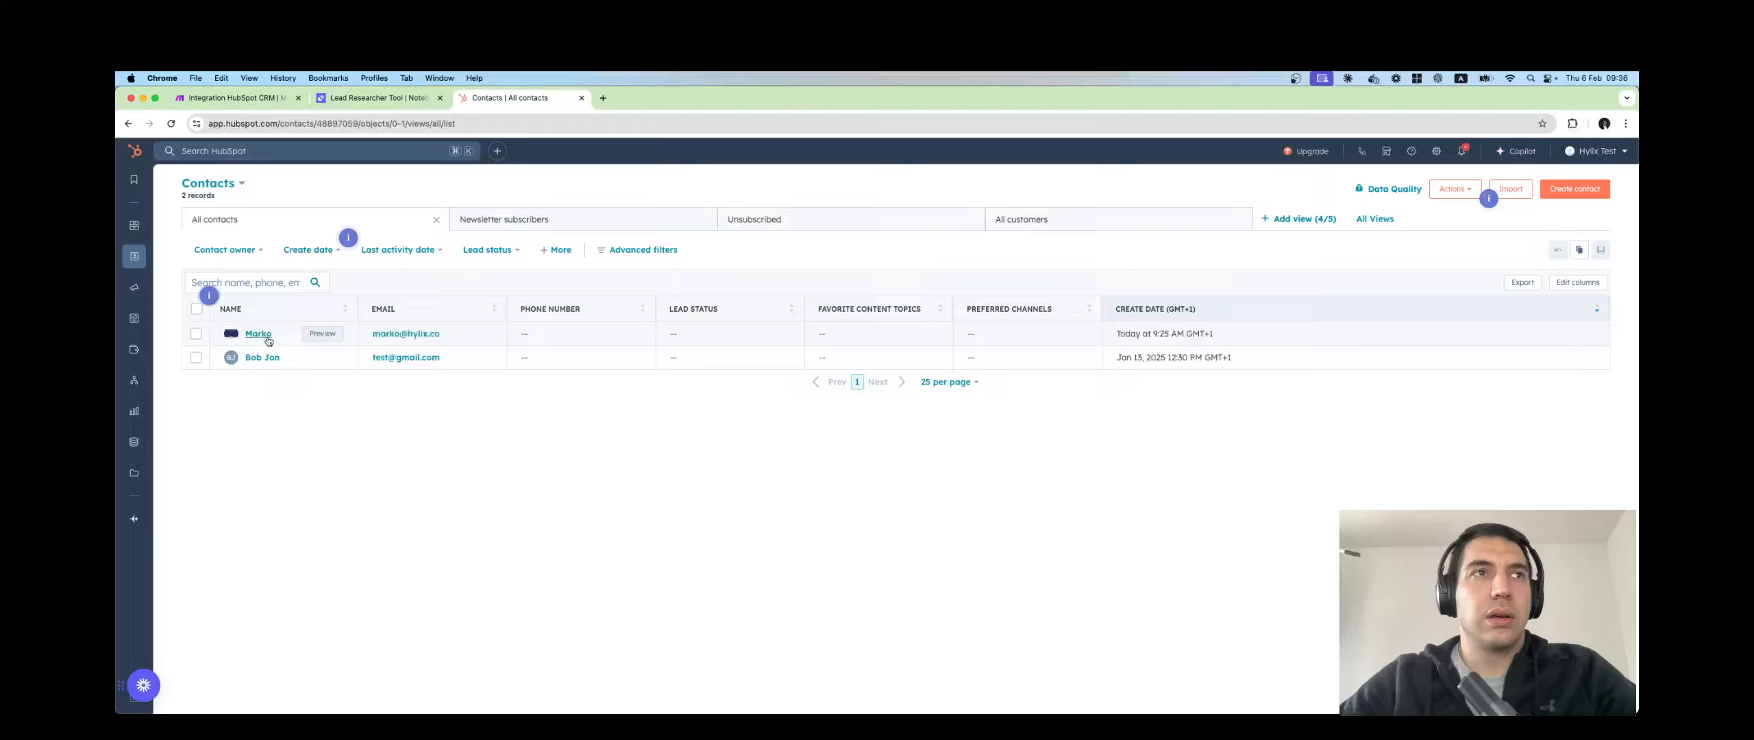
{"action": "left_click", "coordinate": [196, 334]}
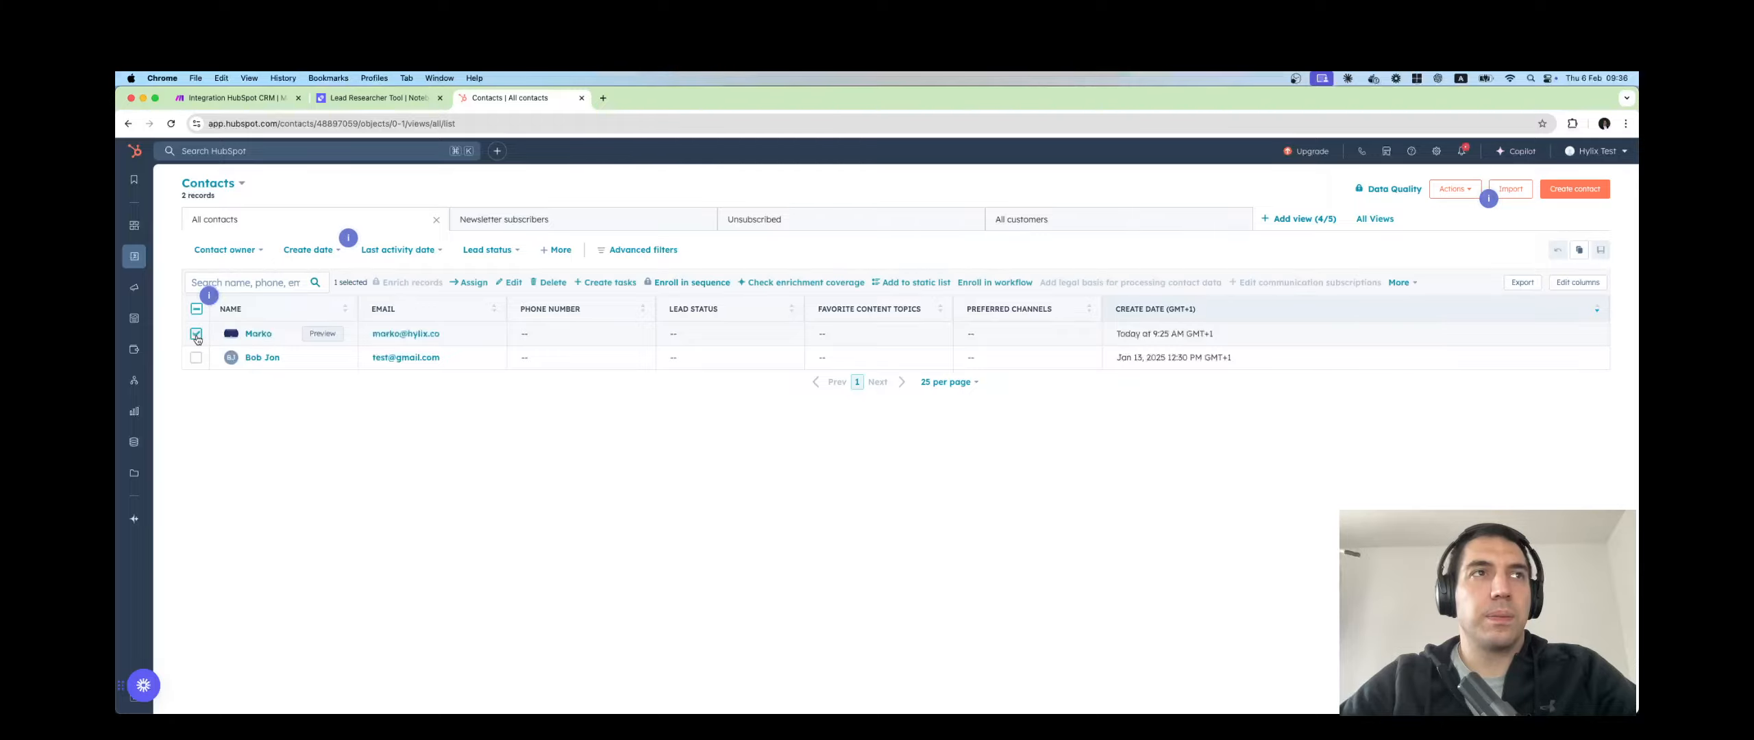
{"action": "left_click", "coordinate": [553, 283]}
{"action": "left_click", "coordinate": [816, 371]}
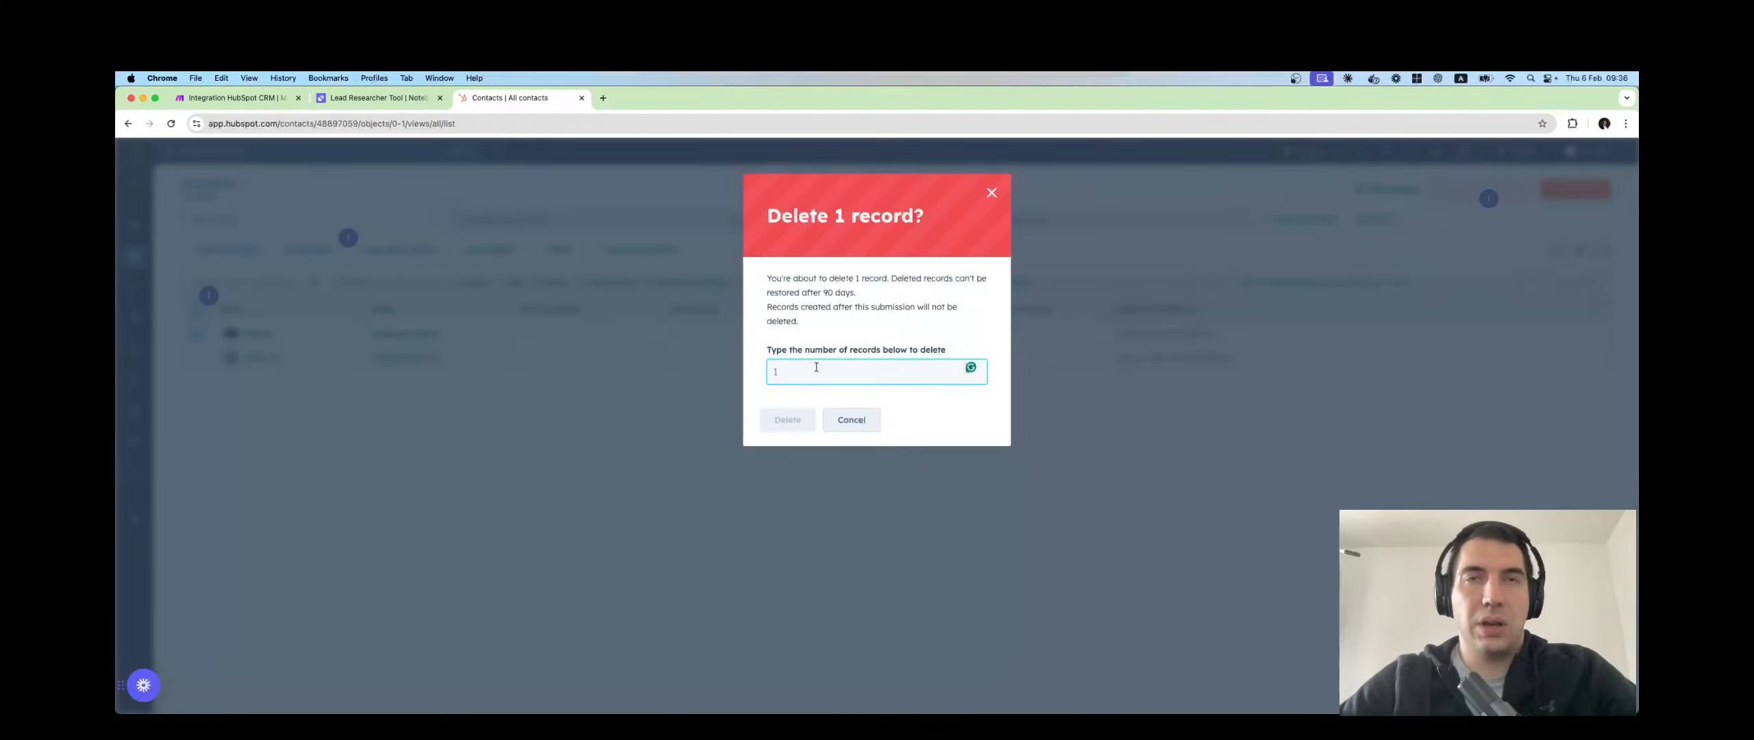
{"action": "type", "text": "1"}
{"action": "left_click", "coordinate": [787, 419]}
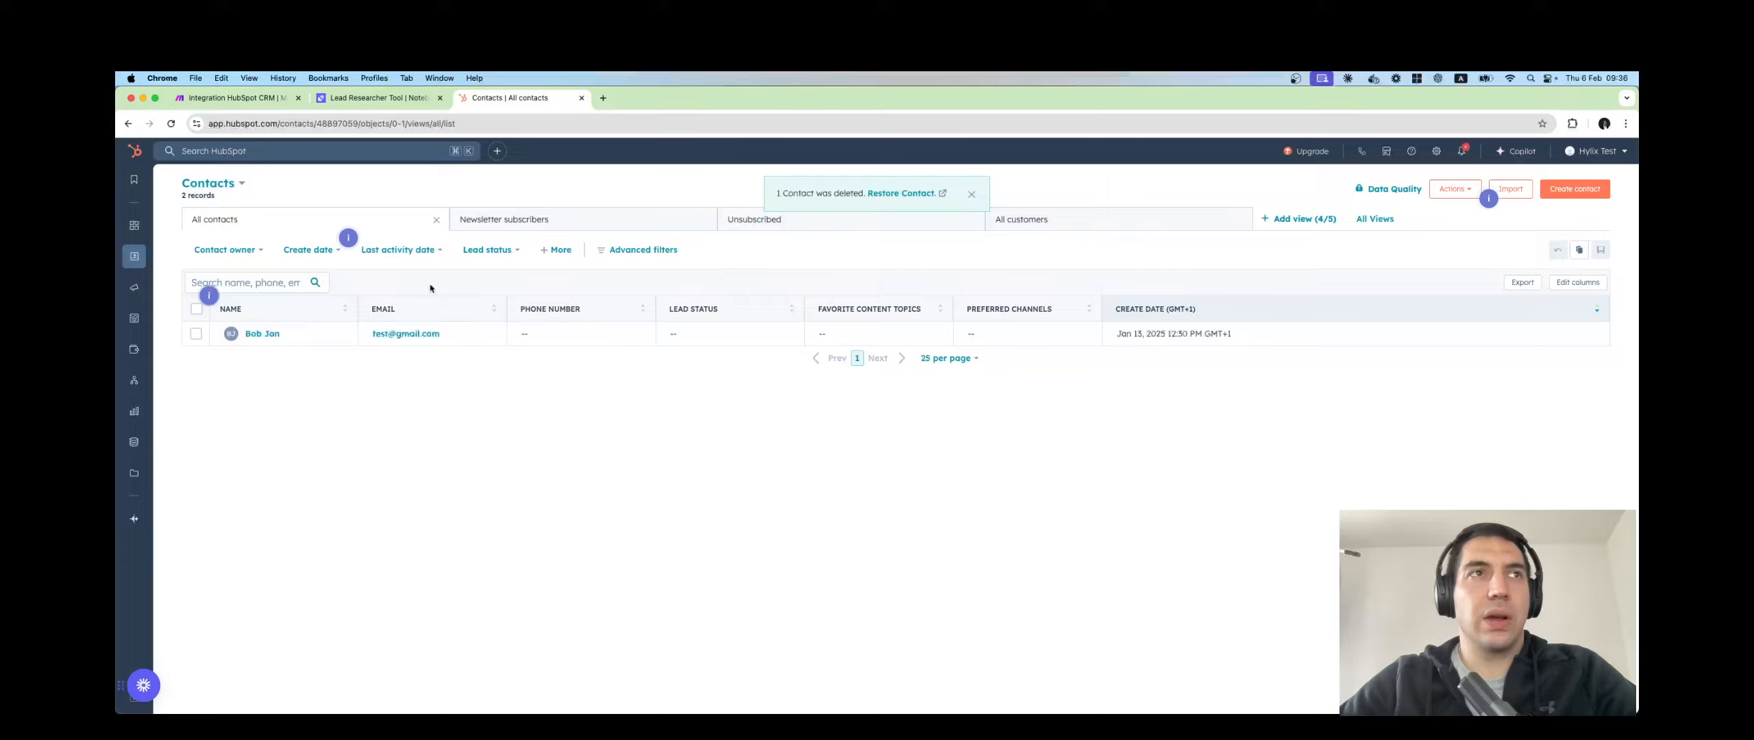
Create a new contact with the same e-mail address from the suggestions and the contact's first name.
{"action": "left_click", "coordinate": [1543, 192]}
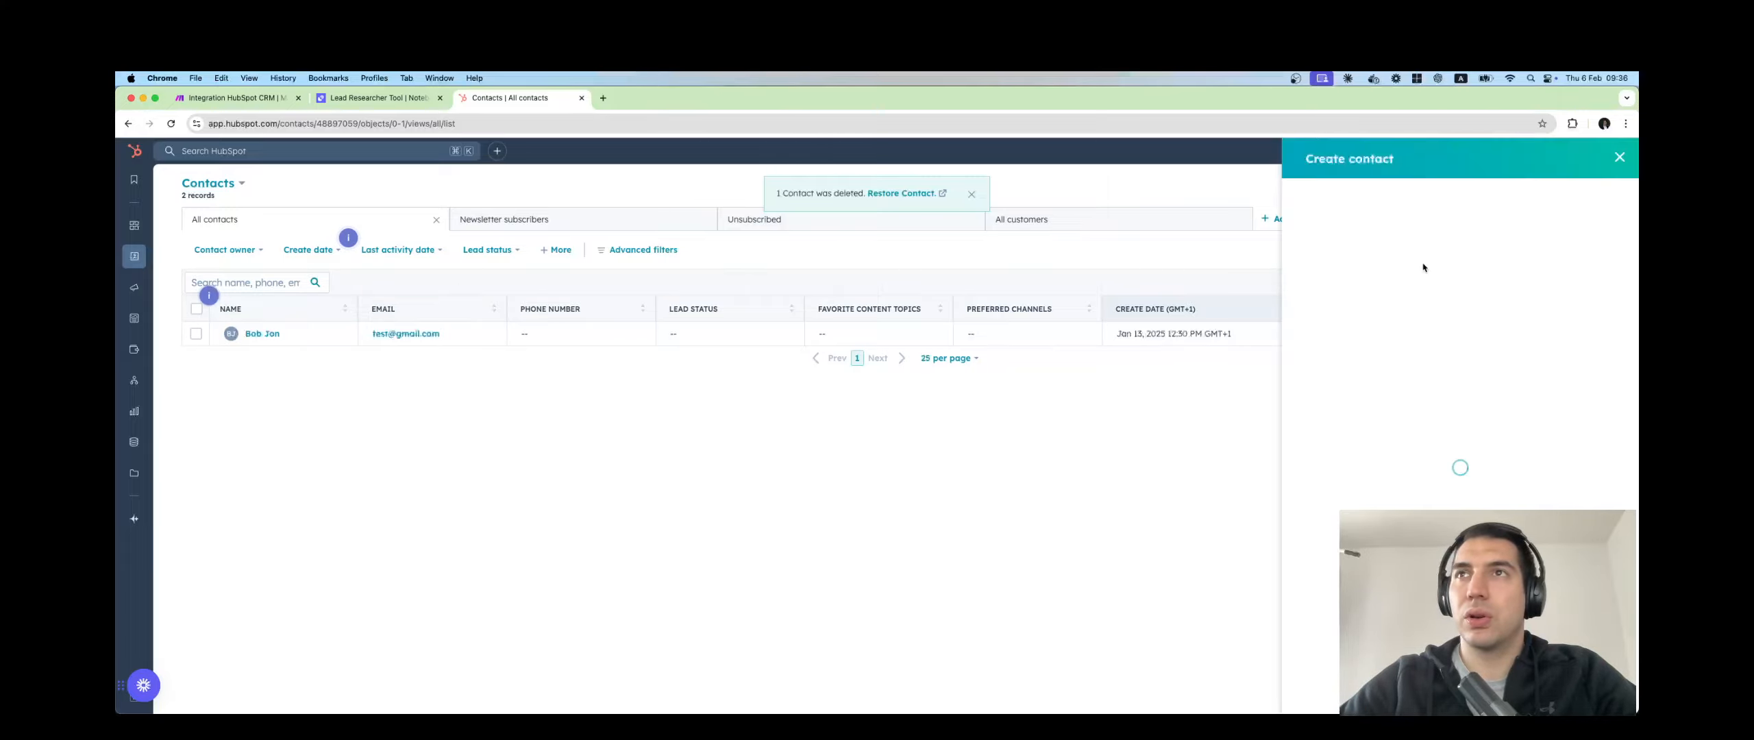
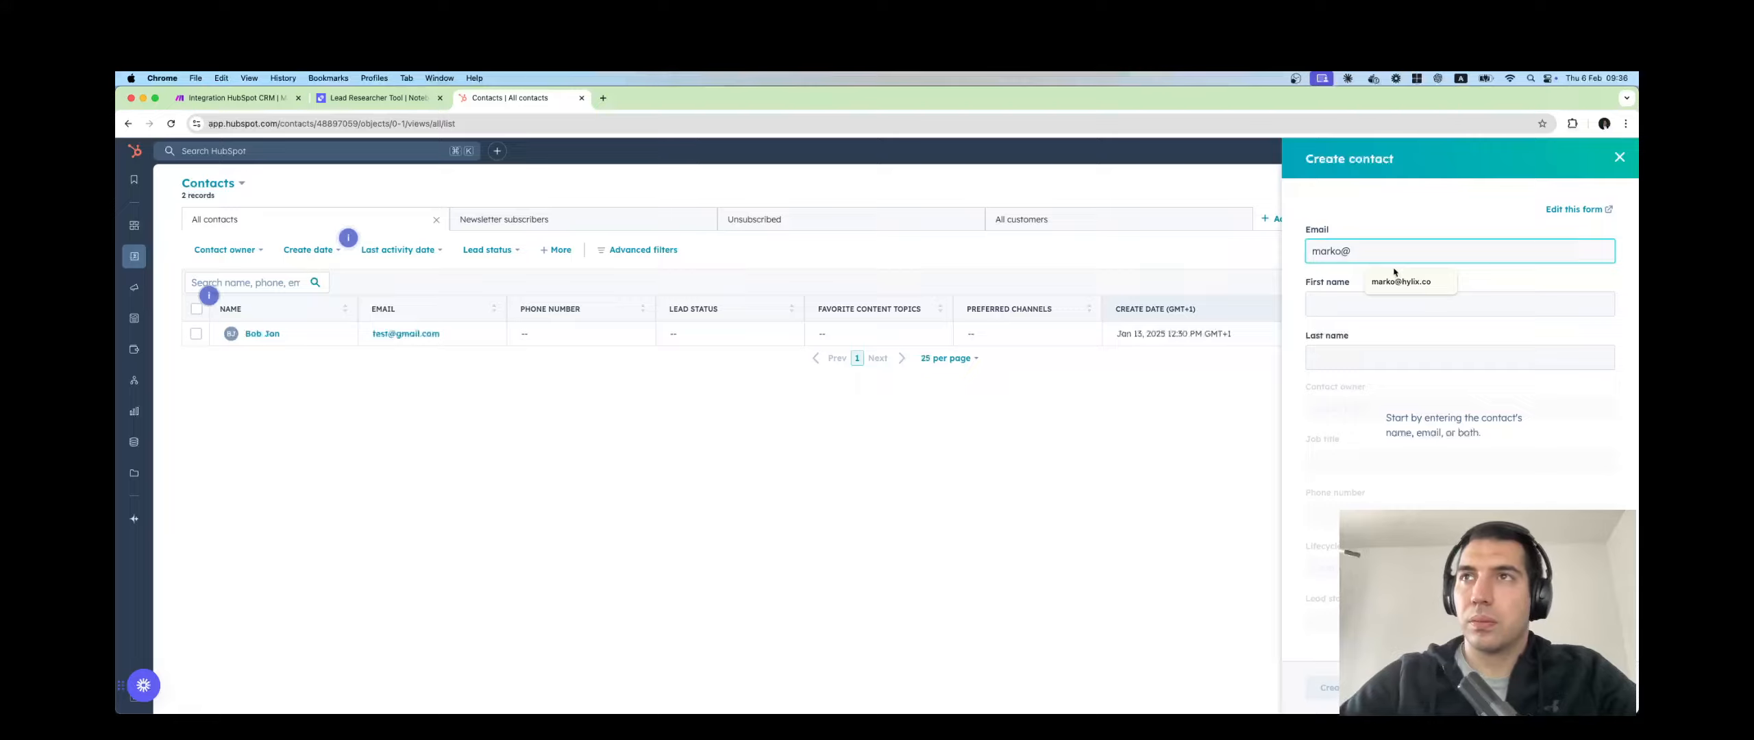
{"action": "left_click", "coordinate": [1364, 304]}
{"action": "type", "text": "Marko"}
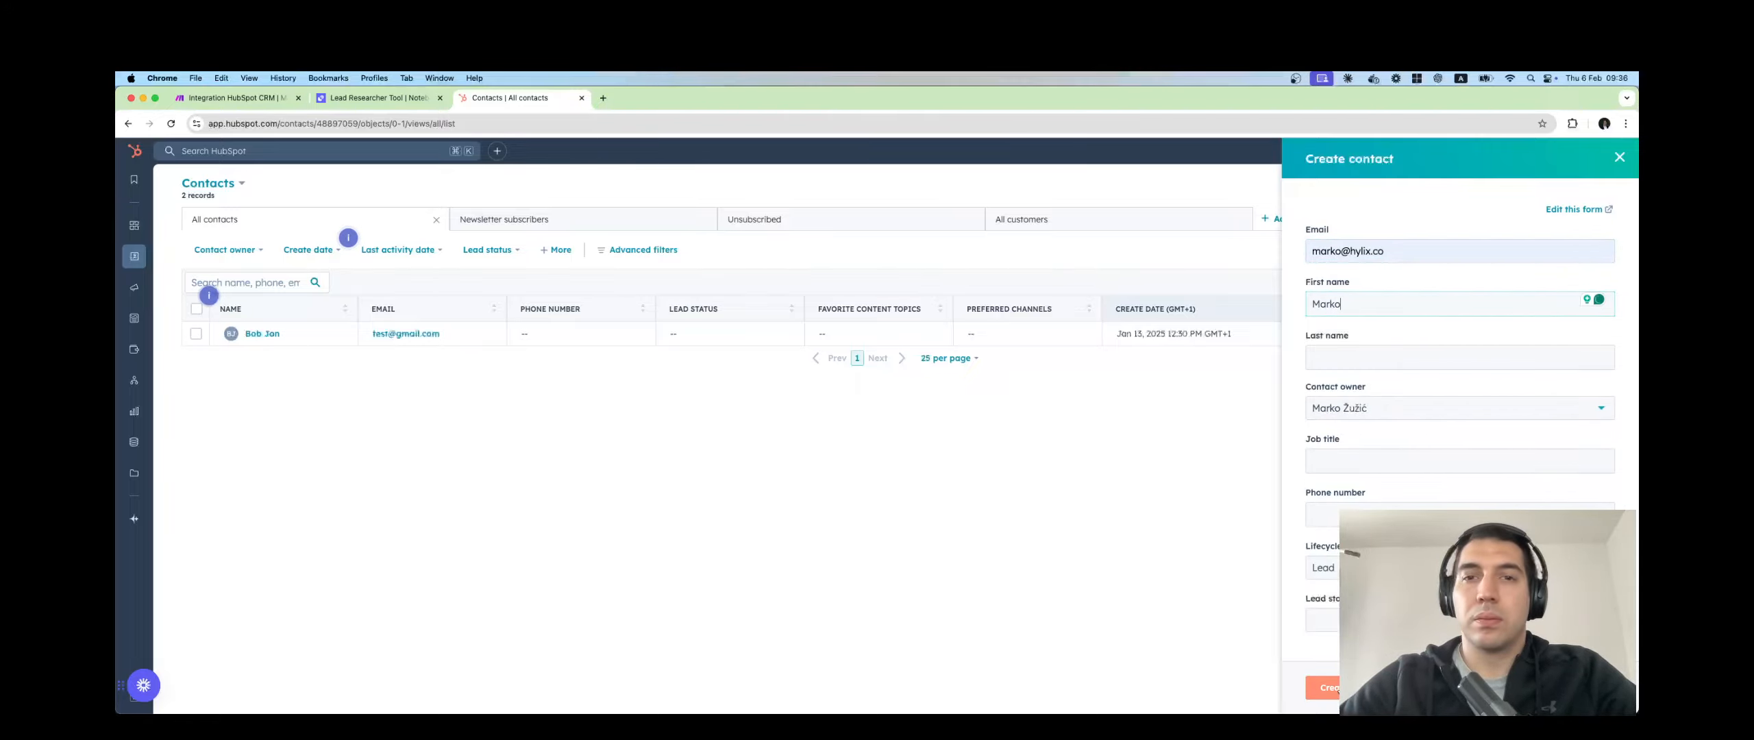
{"action": "left_click", "coordinate": [1326, 687]}
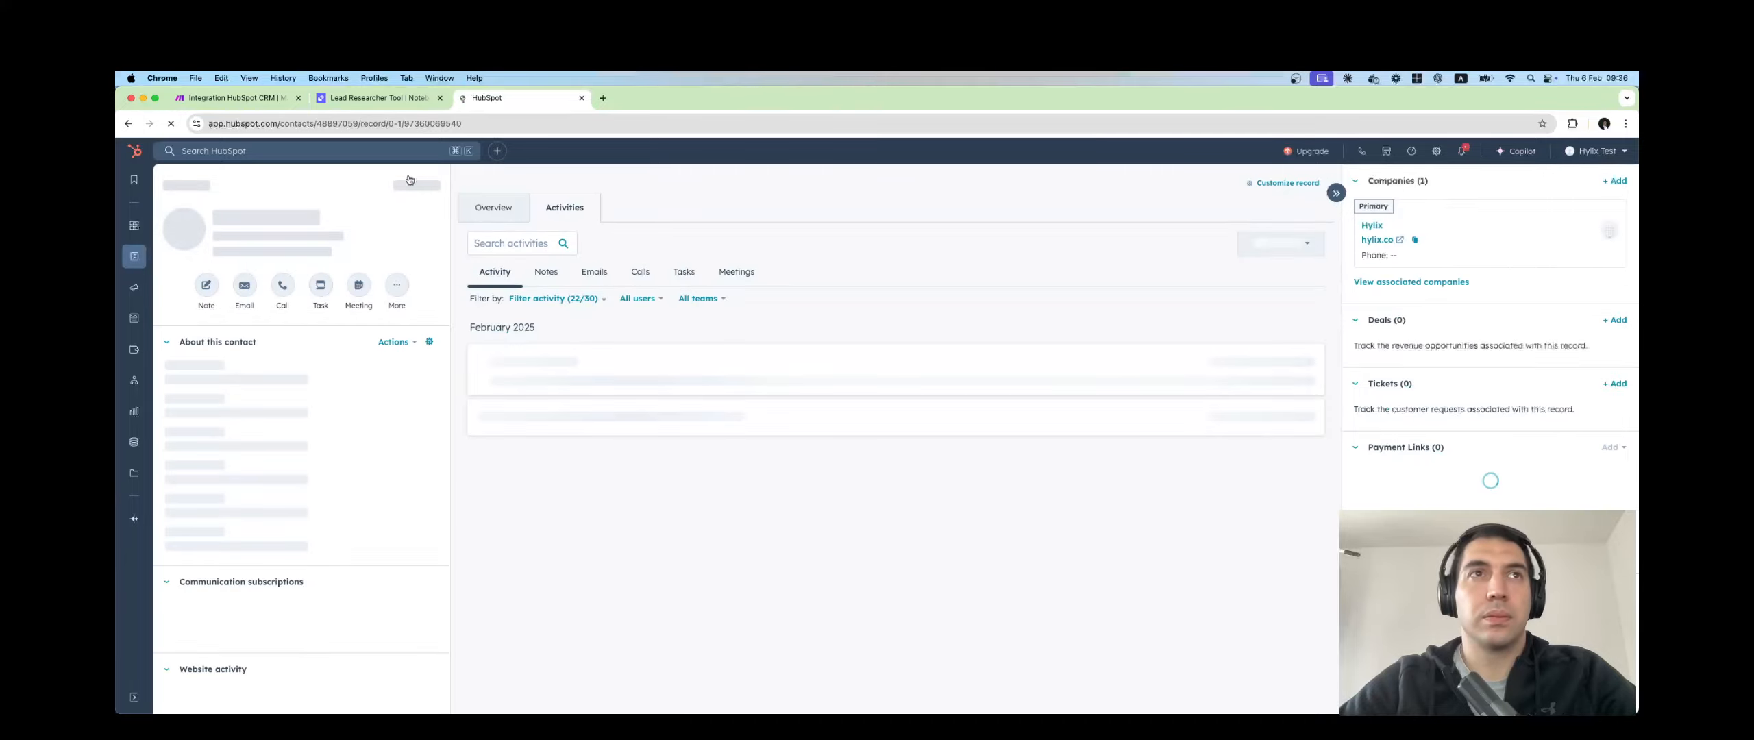
Run the four-module Make scenario once, then view the contact's HubSpot record.
{"action": "left_click", "coordinate": [240, 97]}
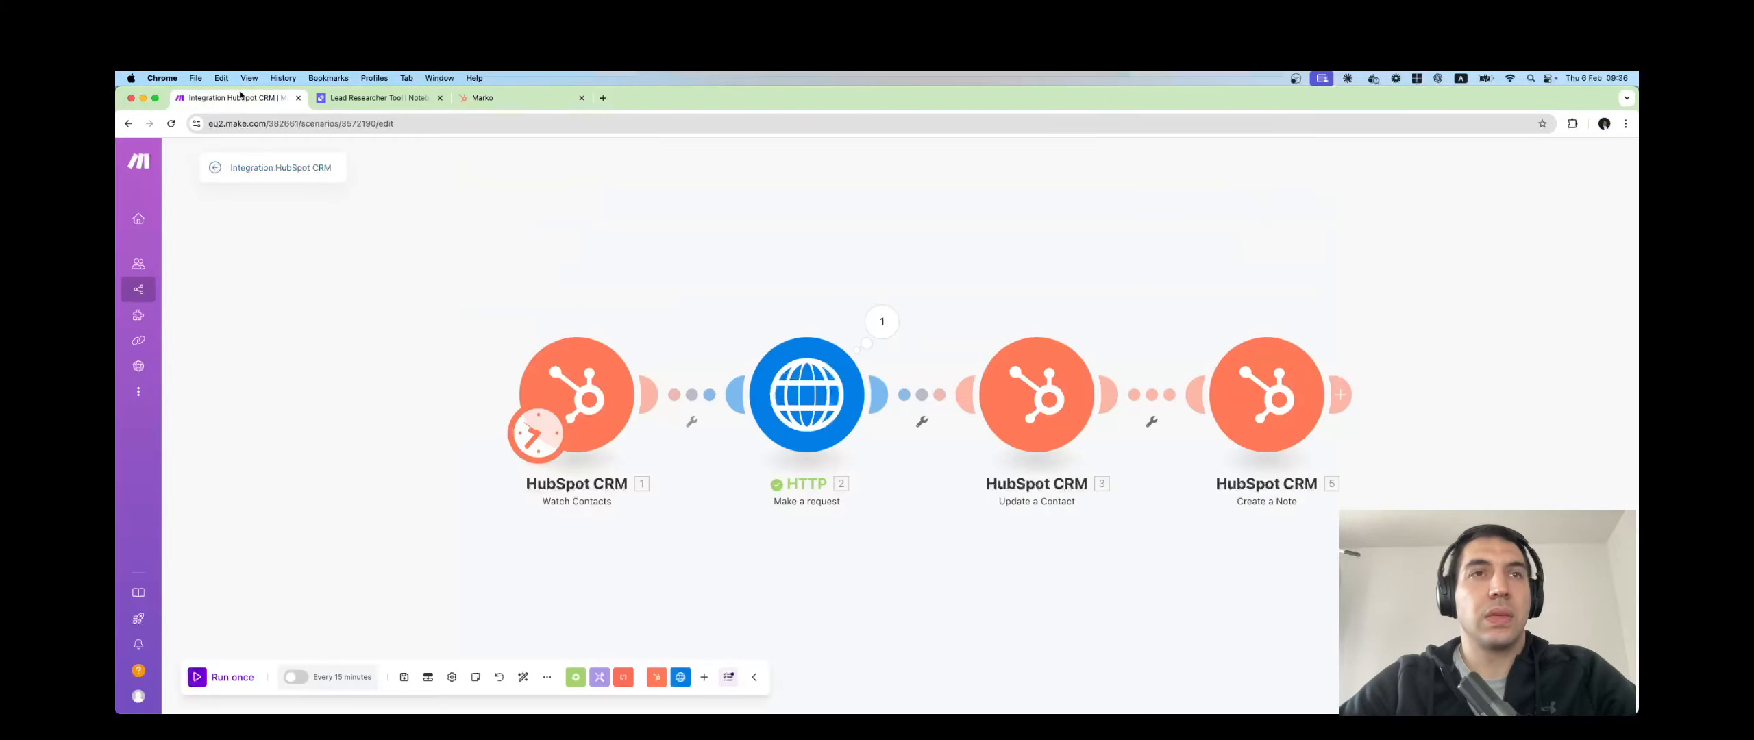
{"action": "left_click", "coordinate": [245, 675]}
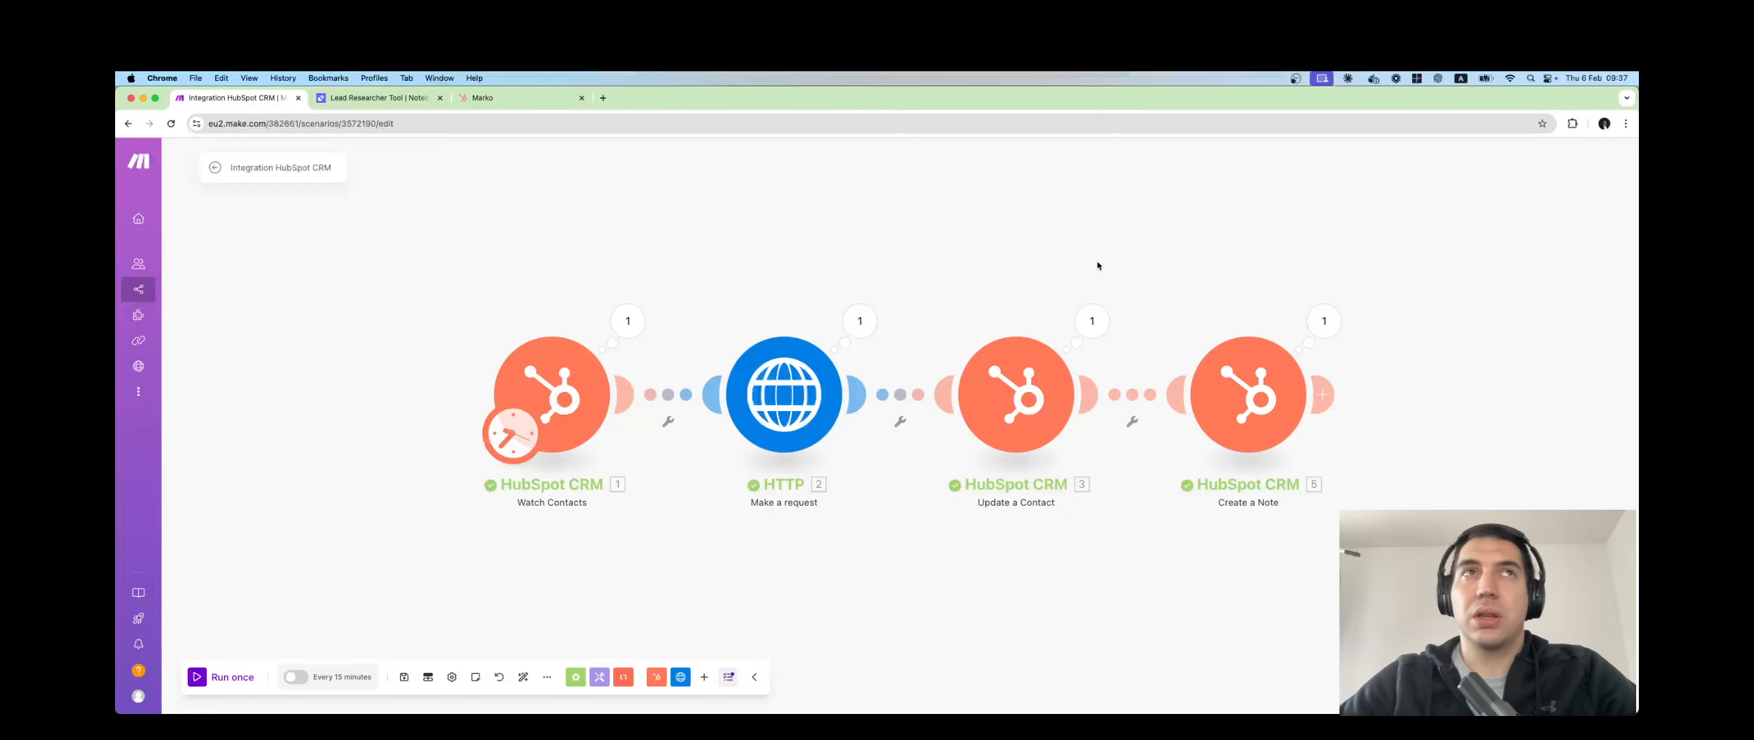
{"action": "left_click", "coordinate": [575, 102]}
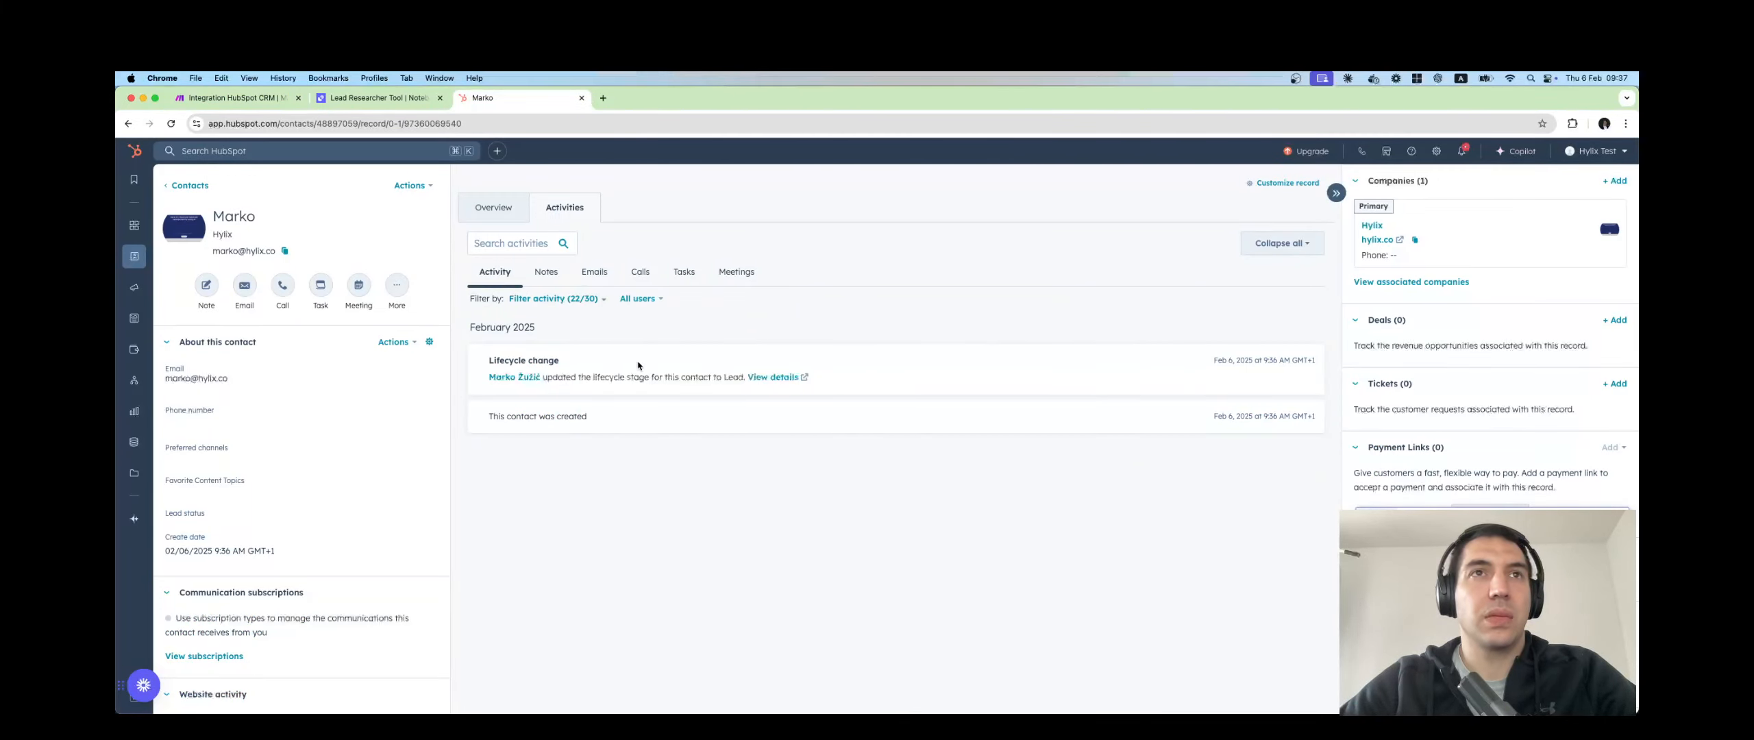
Filter to Notes and expand the generated research note on the lead and Hylix, collapsing the sidebar.
{"action": "left_click", "coordinate": [545, 271]}
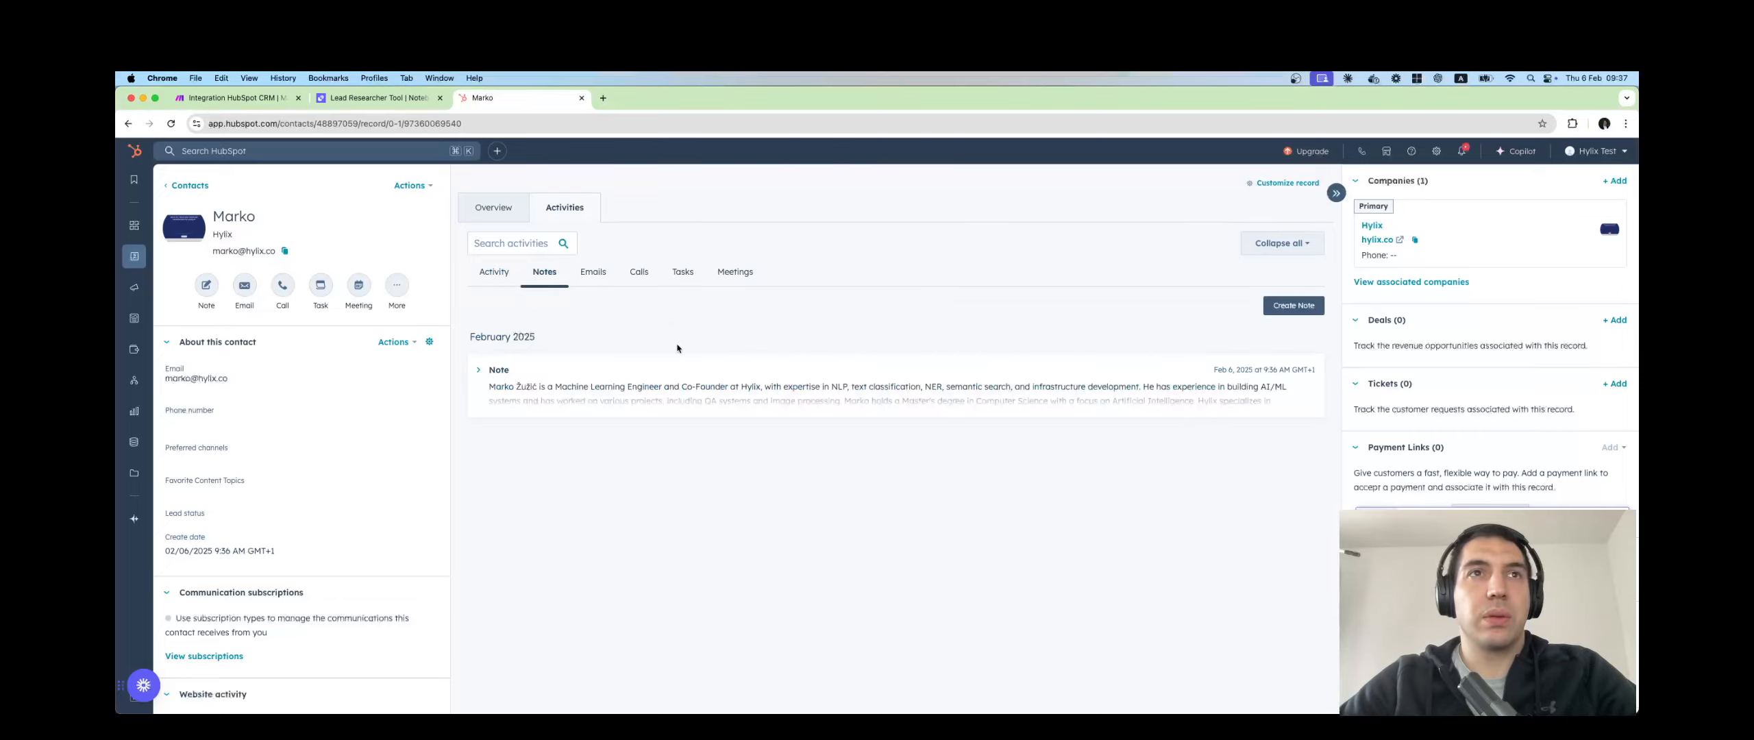
{"action": "left_click", "coordinate": [903, 398]}
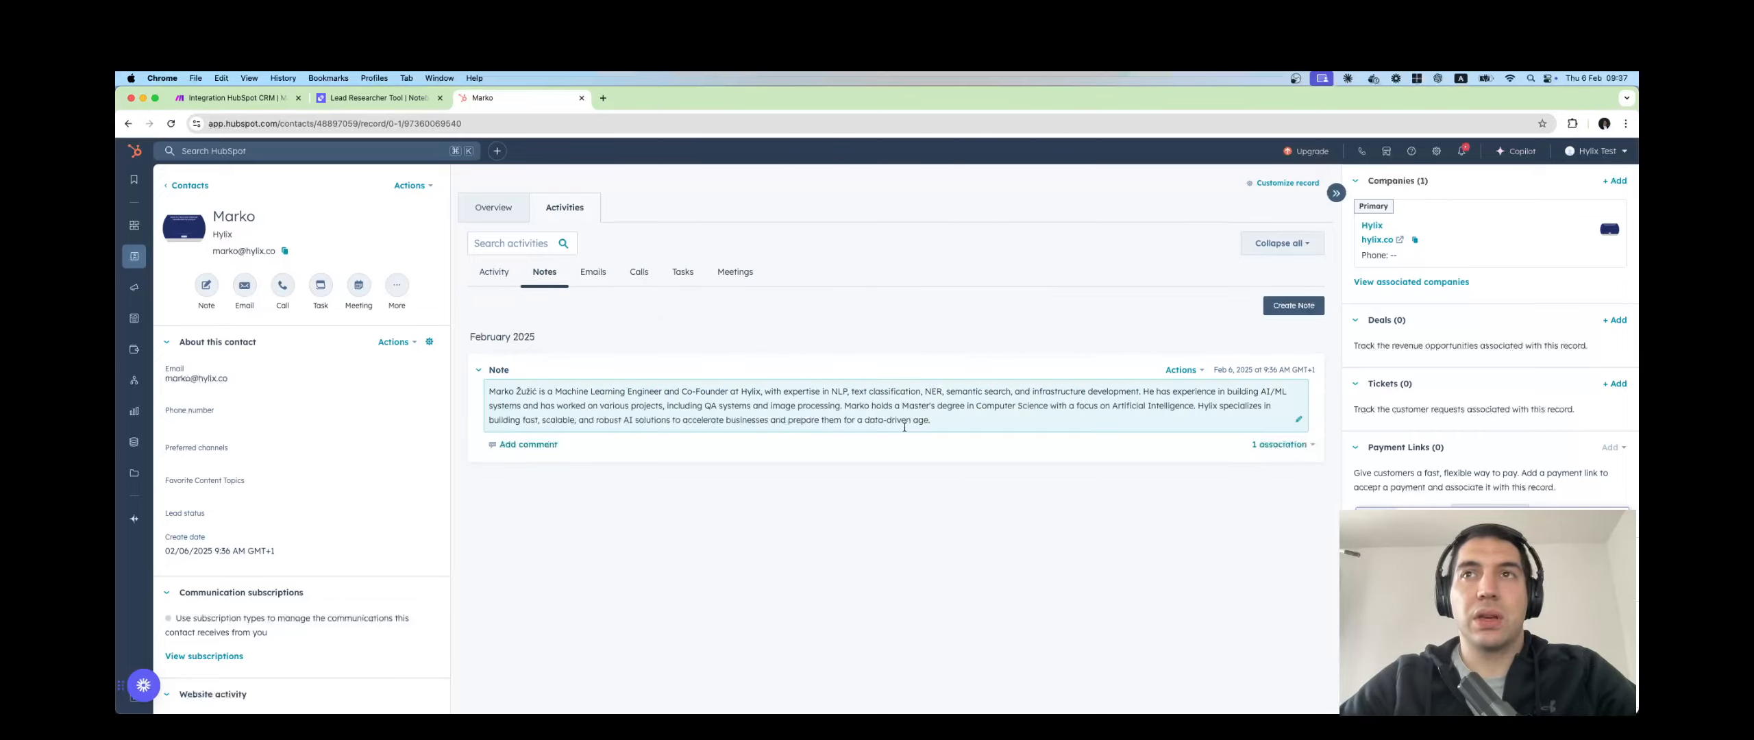
{"action": "left_click_drag", "start_coordinate": [1196, 407], "coordinate": [938, 390]}
{"action": "left_click_drag", "start_coordinate": [1197, 409], "coordinate": [1124, 423]}
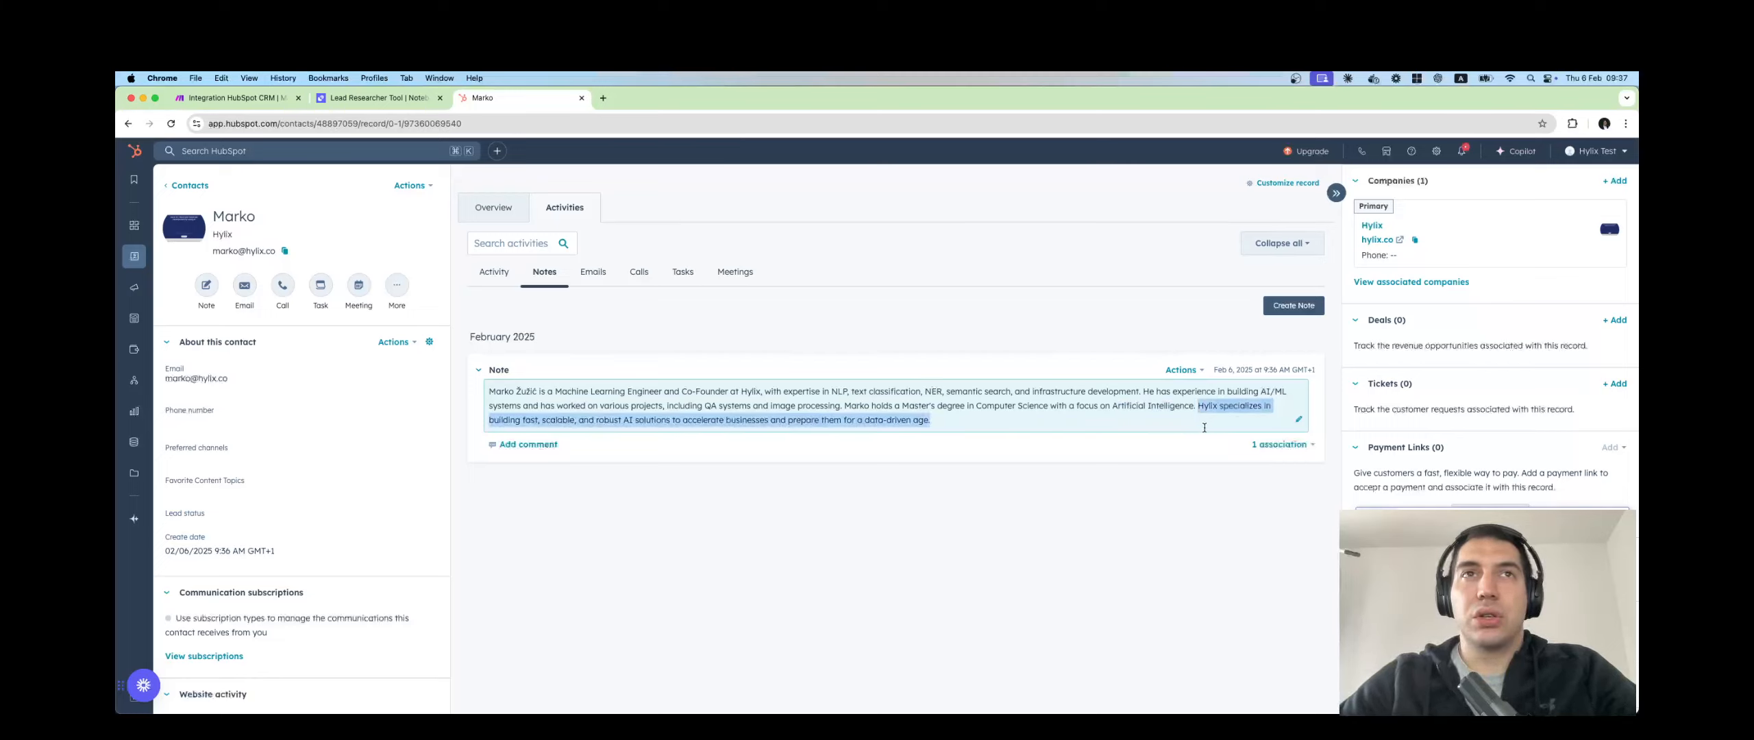
{"action": "left_click", "coordinate": [1090, 513]}
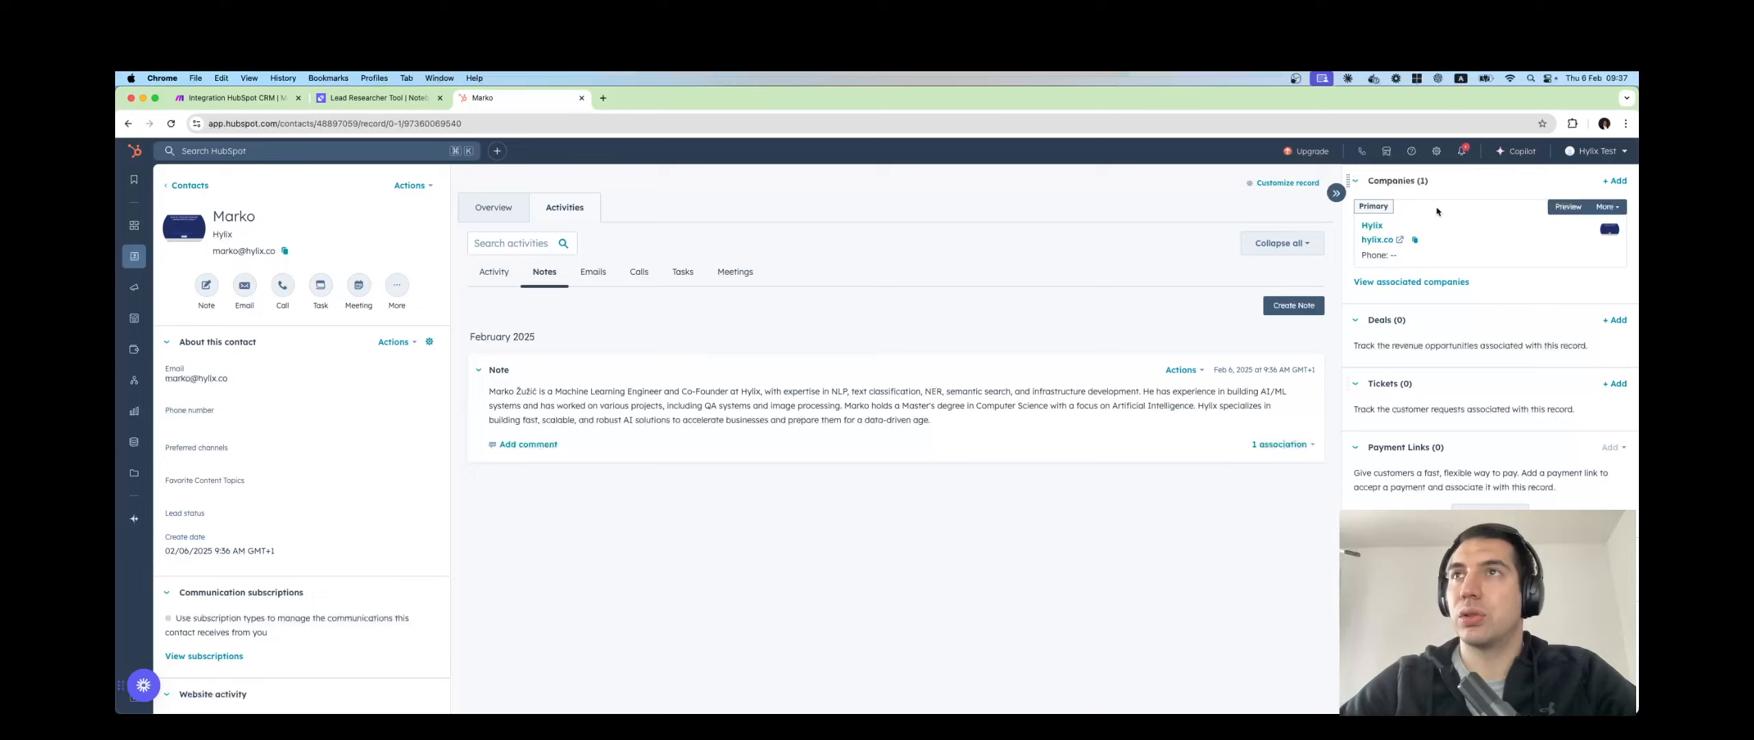
{"action": "left_click", "coordinate": [1336, 194]}
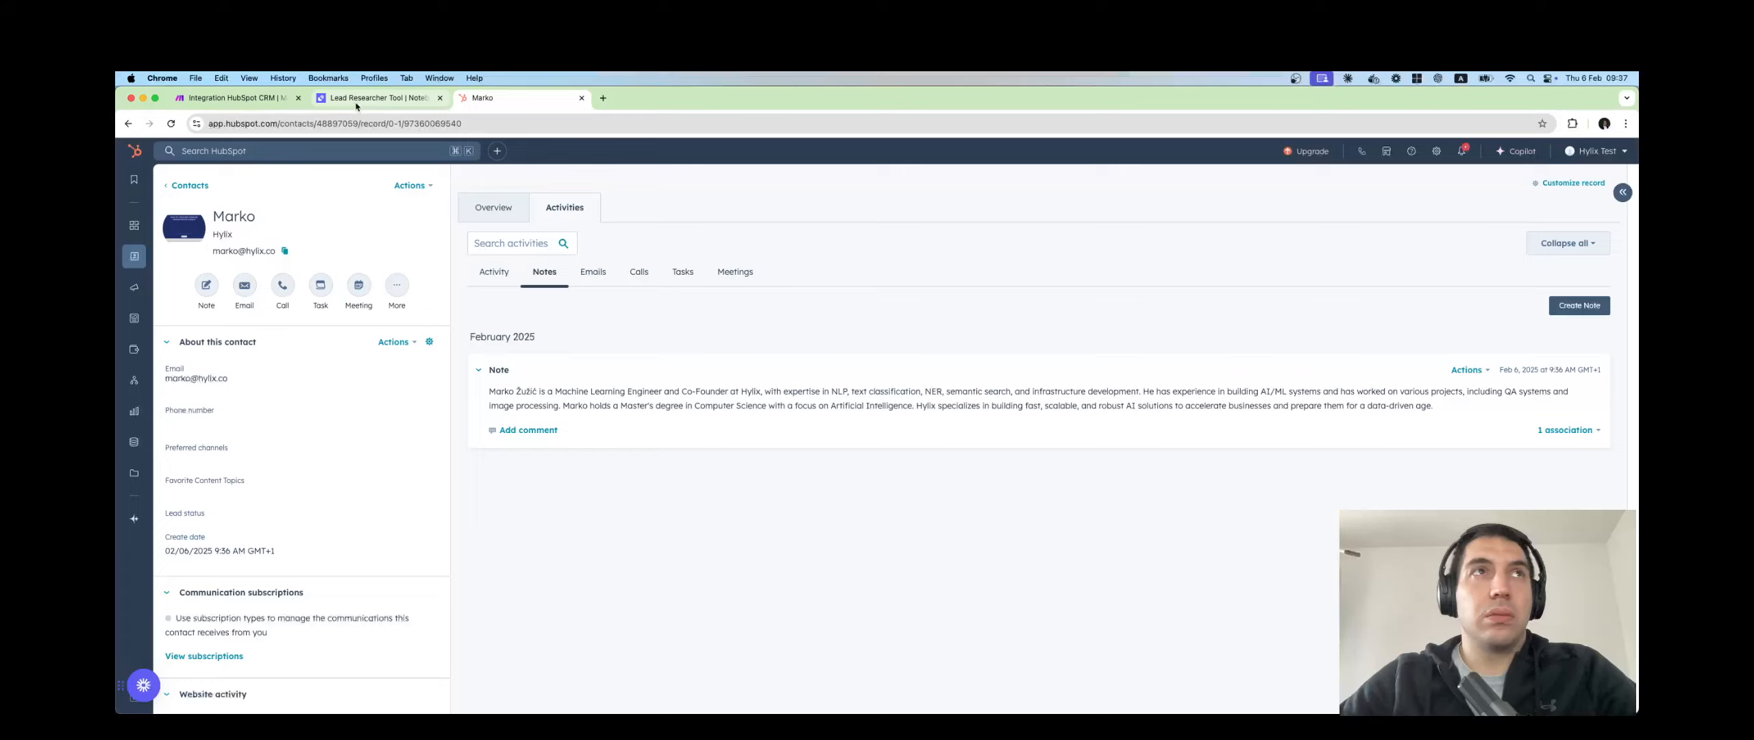
{"action": "left_click", "coordinate": [233, 98]}
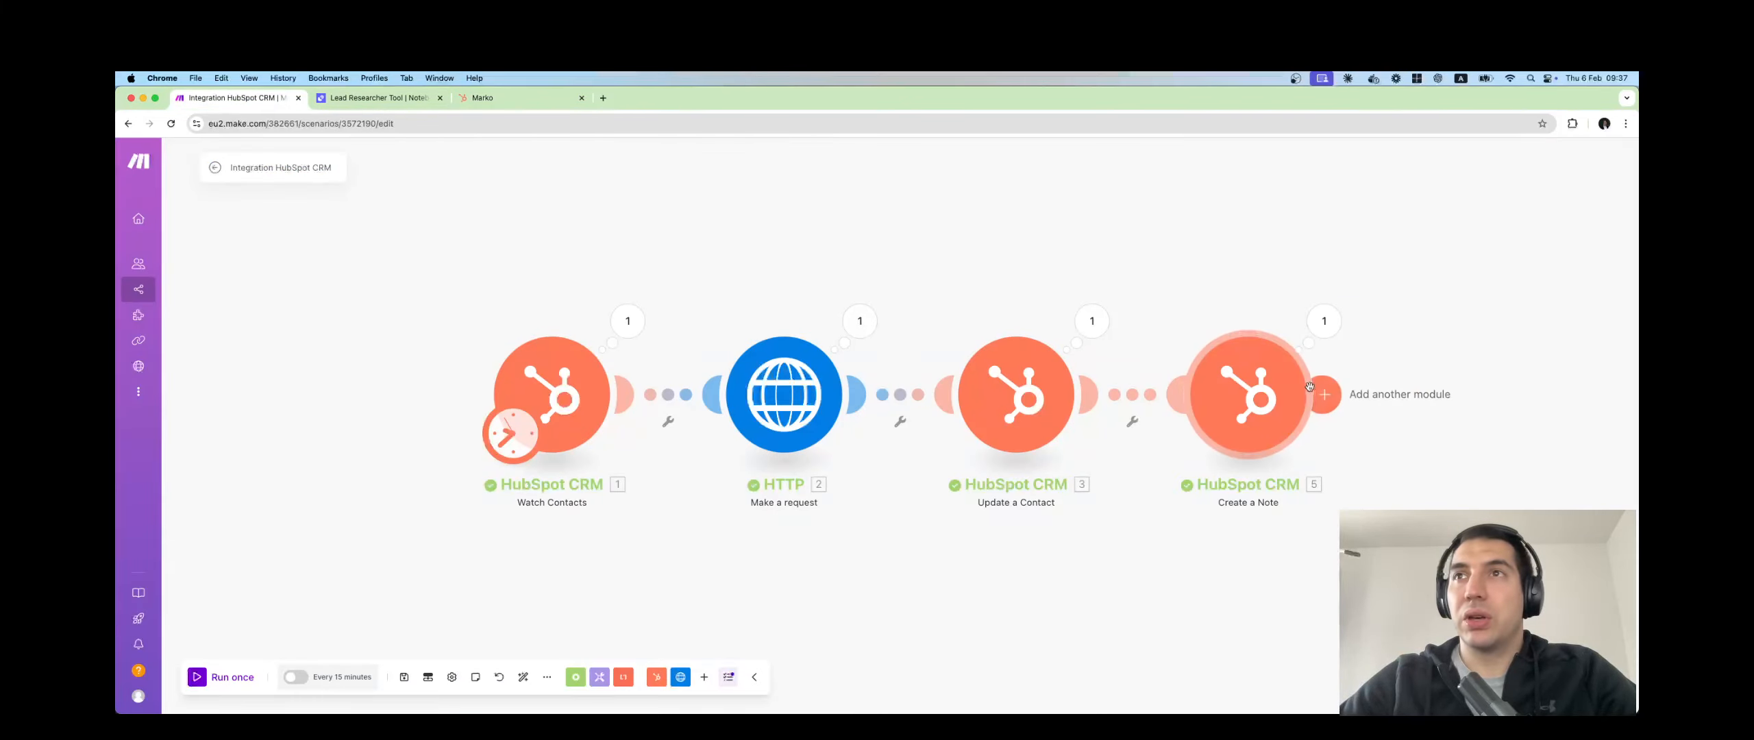
{"action": "left_click", "coordinate": [1332, 403]}
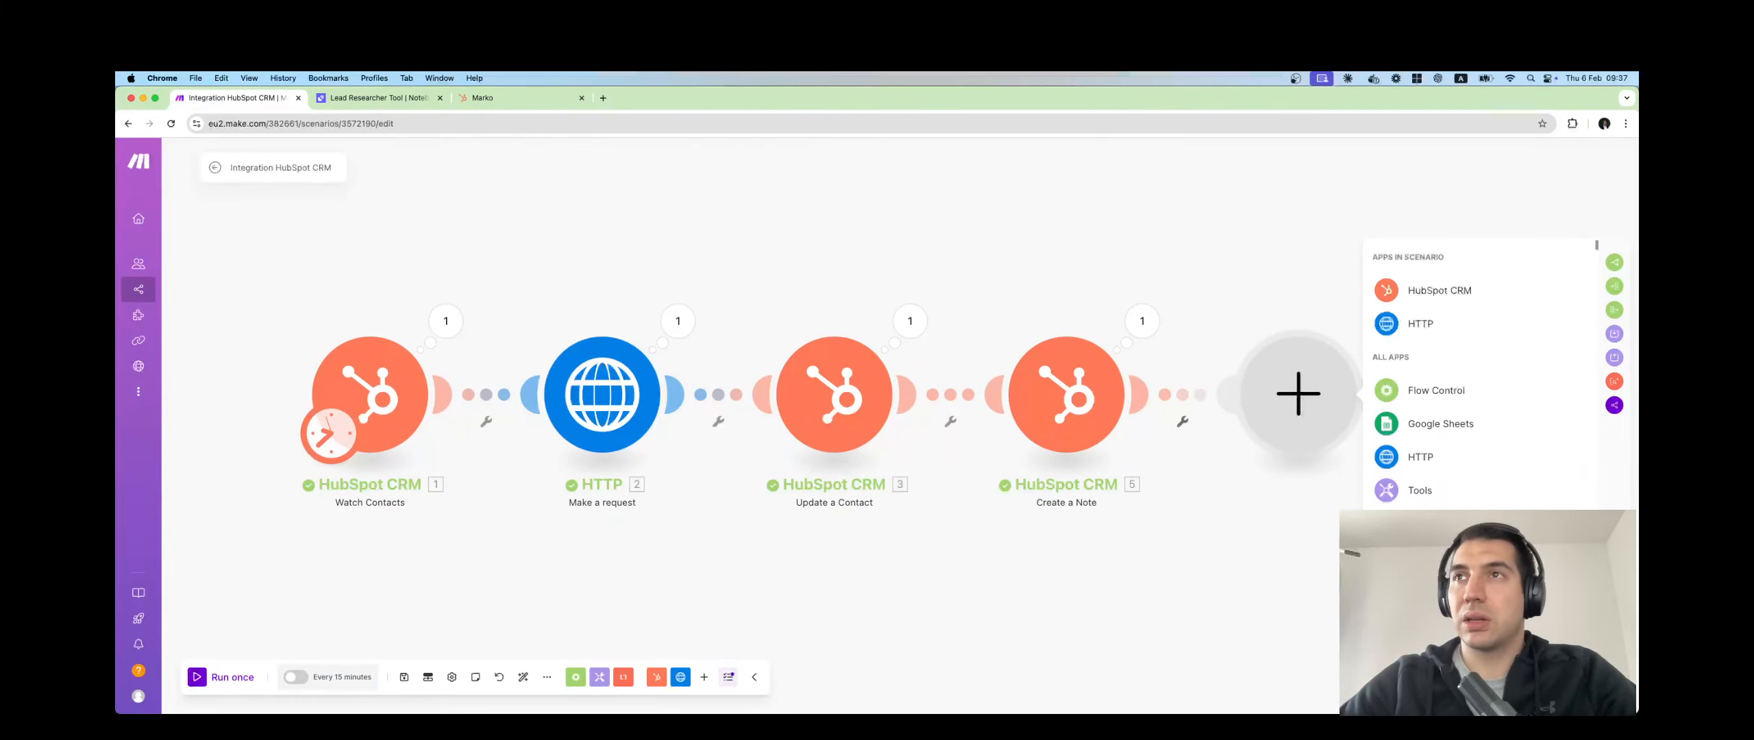
{"action": "left_click", "coordinate": [1446, 290]}
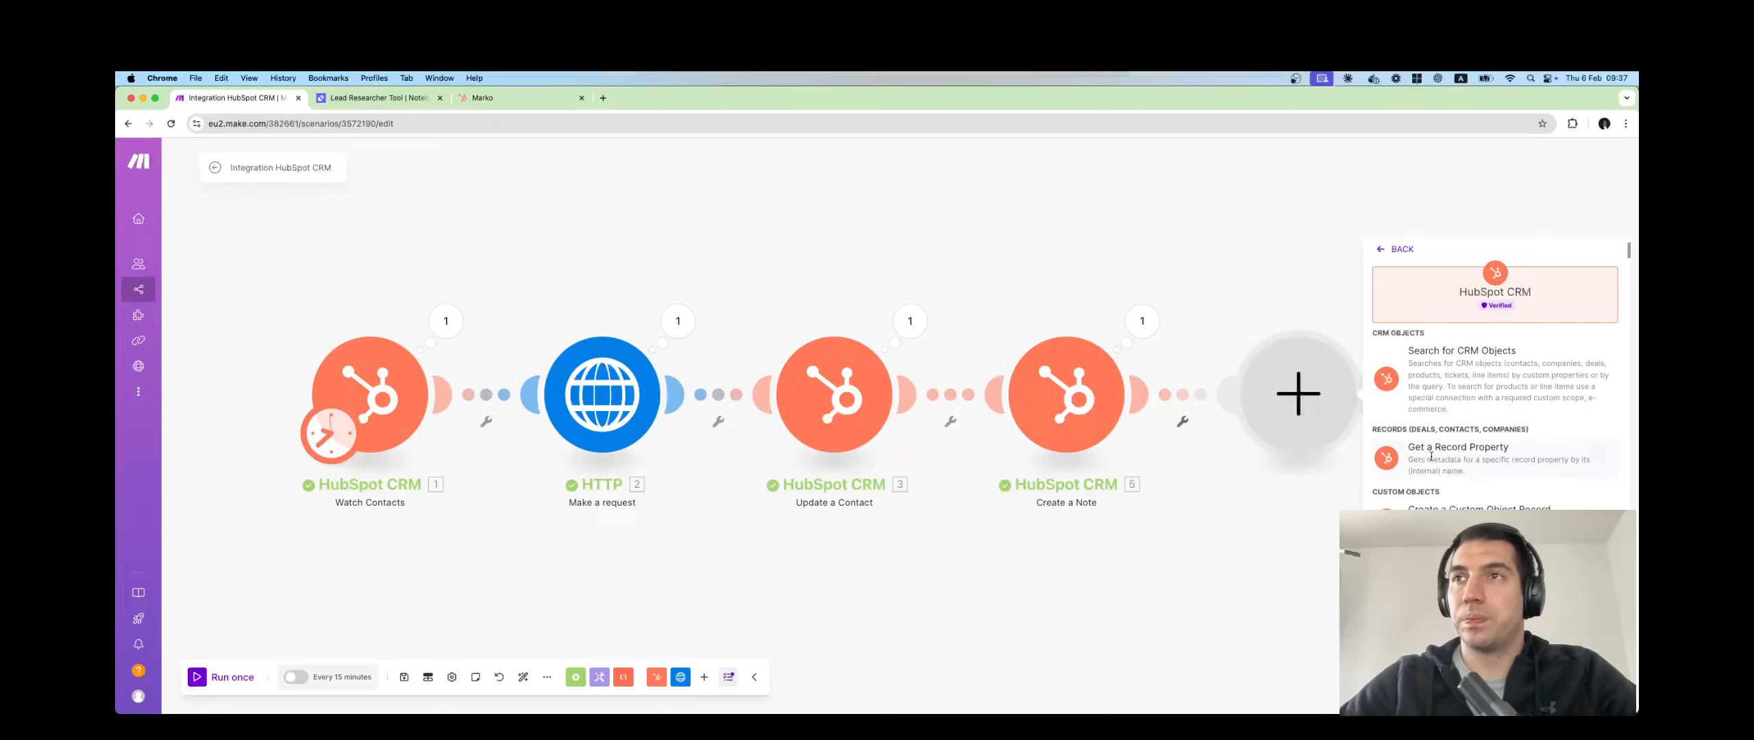
{"action": "scroll", "coordinate": [1494, 370], "scroll_direction": "down", "scroll_amount": 2}
{"action": "scroll", "coordinate": [1494, 370], "scroll_direction": "down", "scroll_amount": 5}
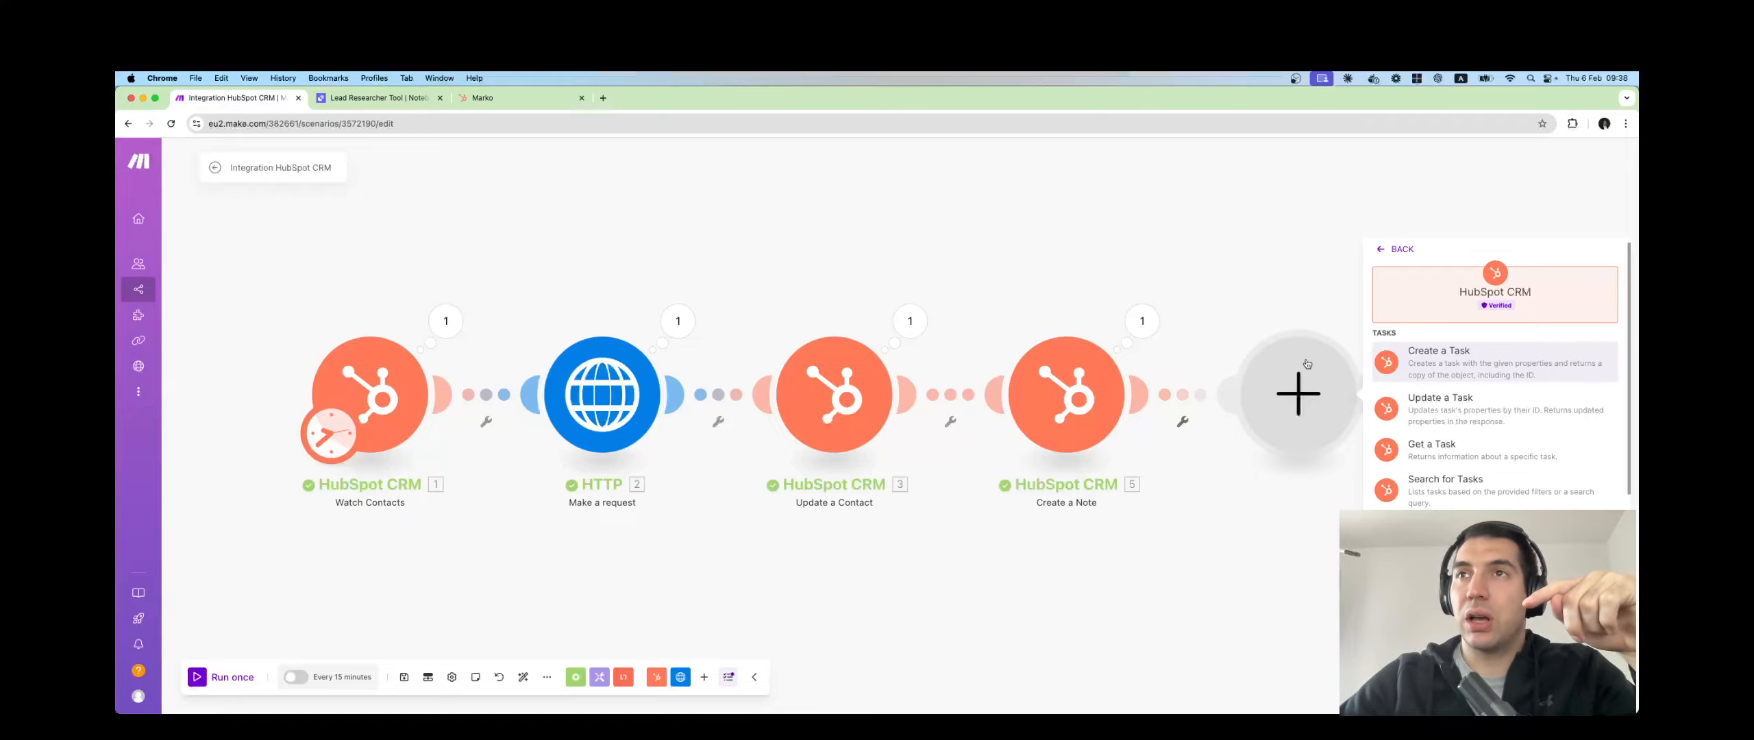
{"action": "left_click", "coordinate": [1287, 466]}
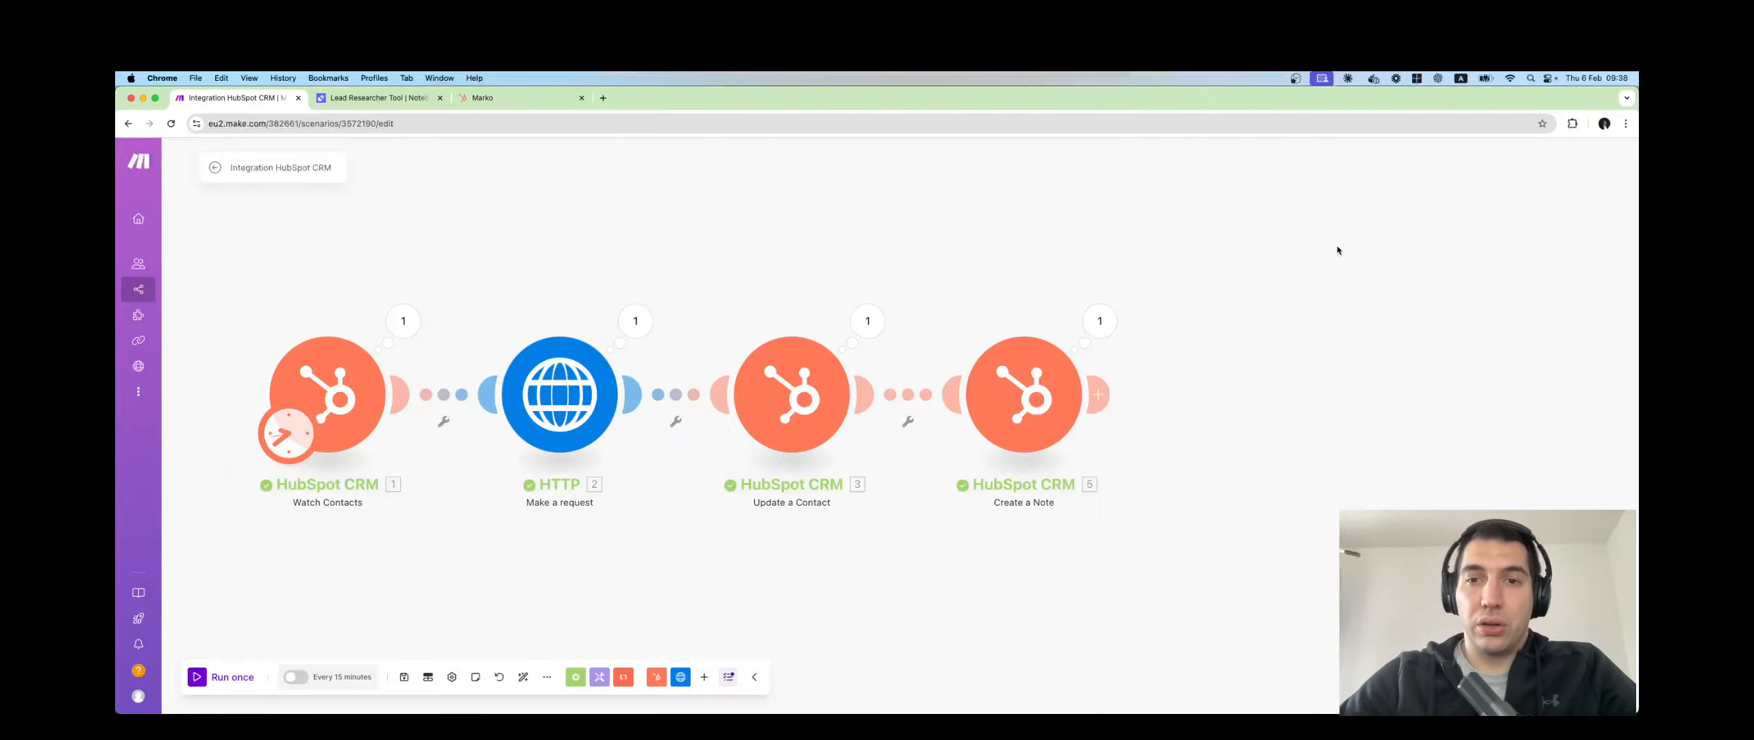
{"action": "scroll", "coordinate": [1071, 455], "scroll_direction": "left", "scroll_amount": 2}
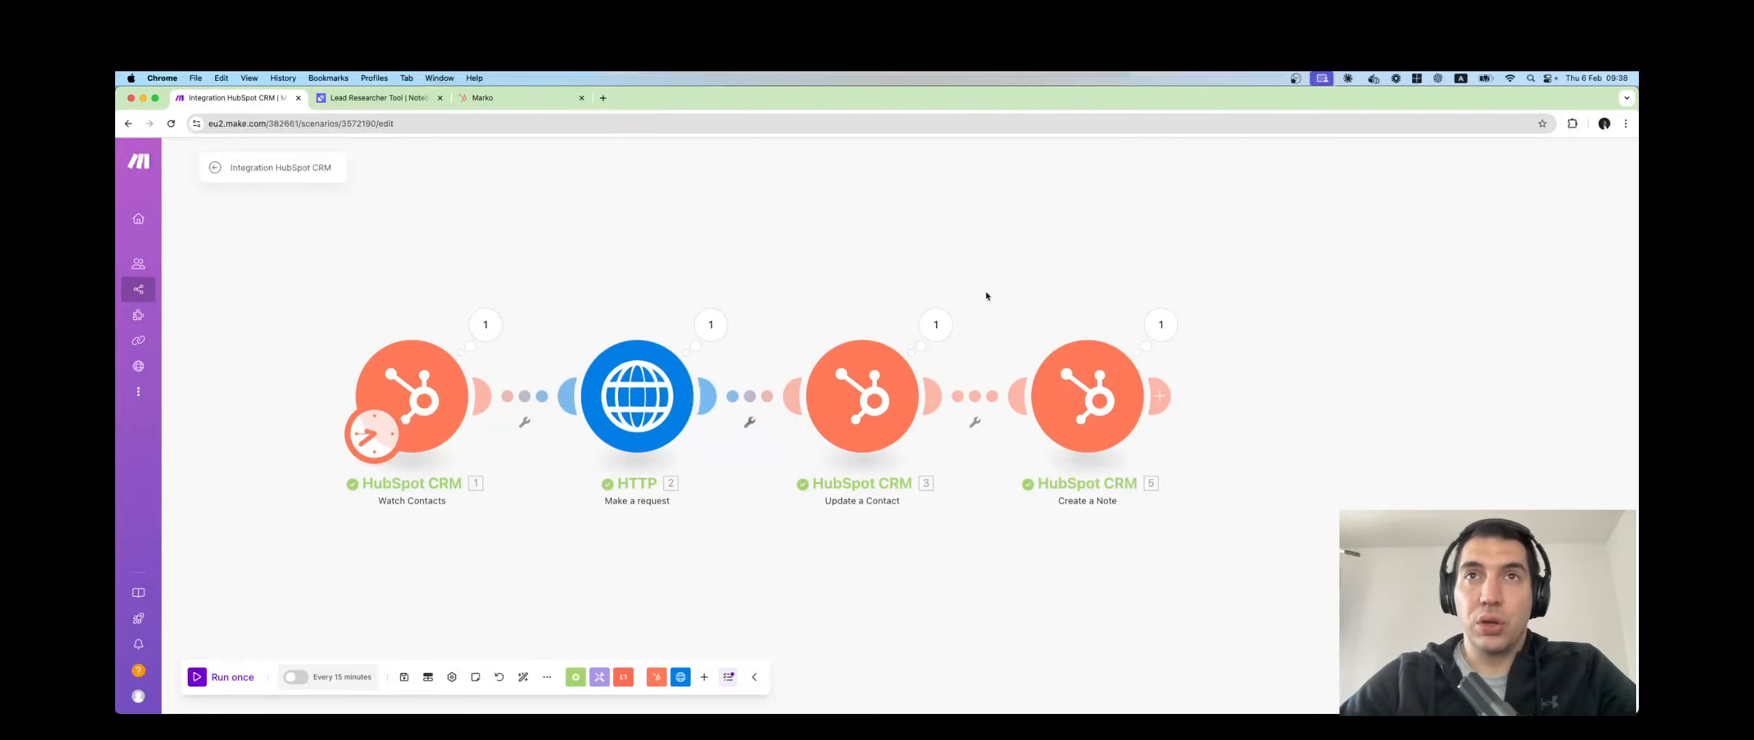